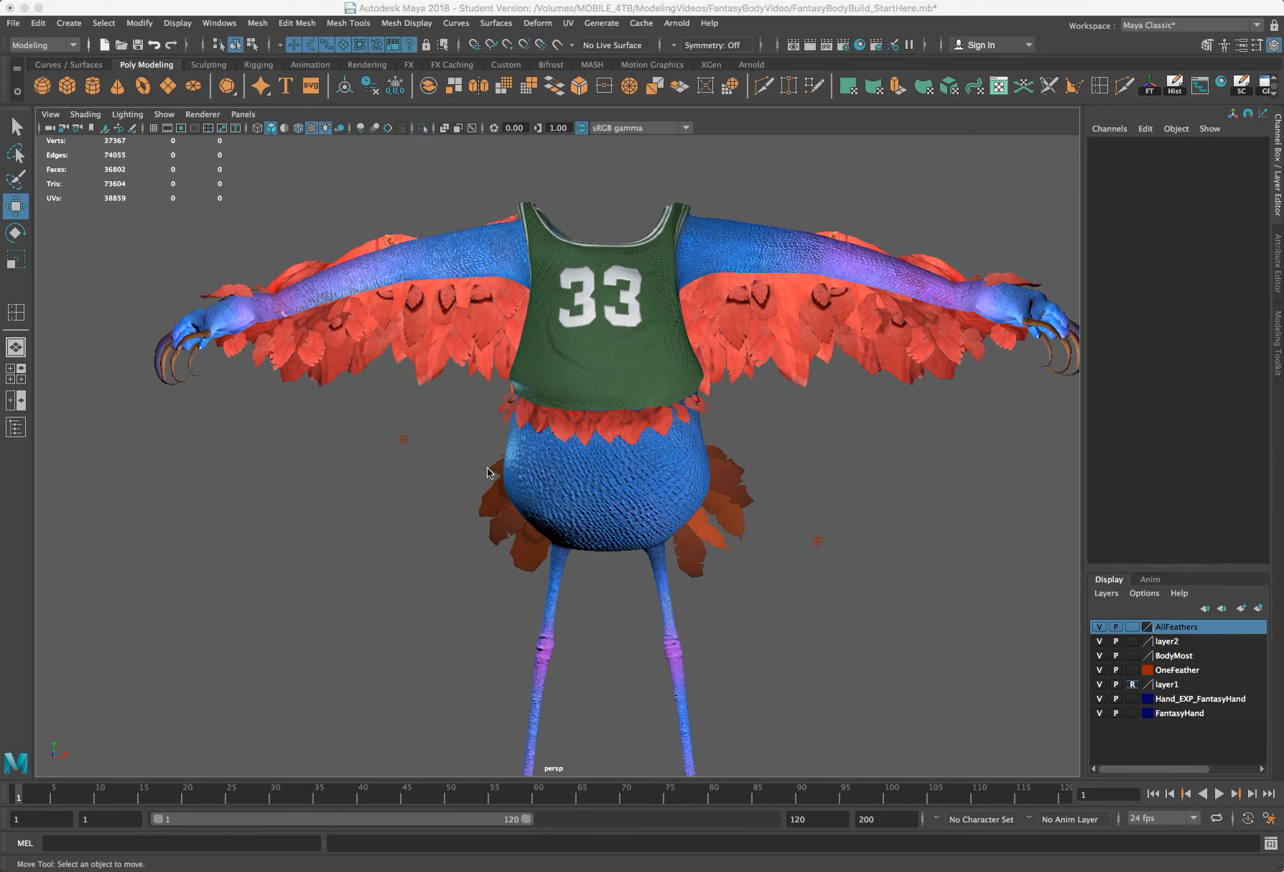
Step: Delete the point light beside the character's belly, under the wing, in the perspective view
{"action": "left_click", "coordinate": [571, 459], "text": "alt"}
{"action": "left_click_drag", "start_coordinate": [561, 460], "coordinate": [577, 464], "text": "alt"}
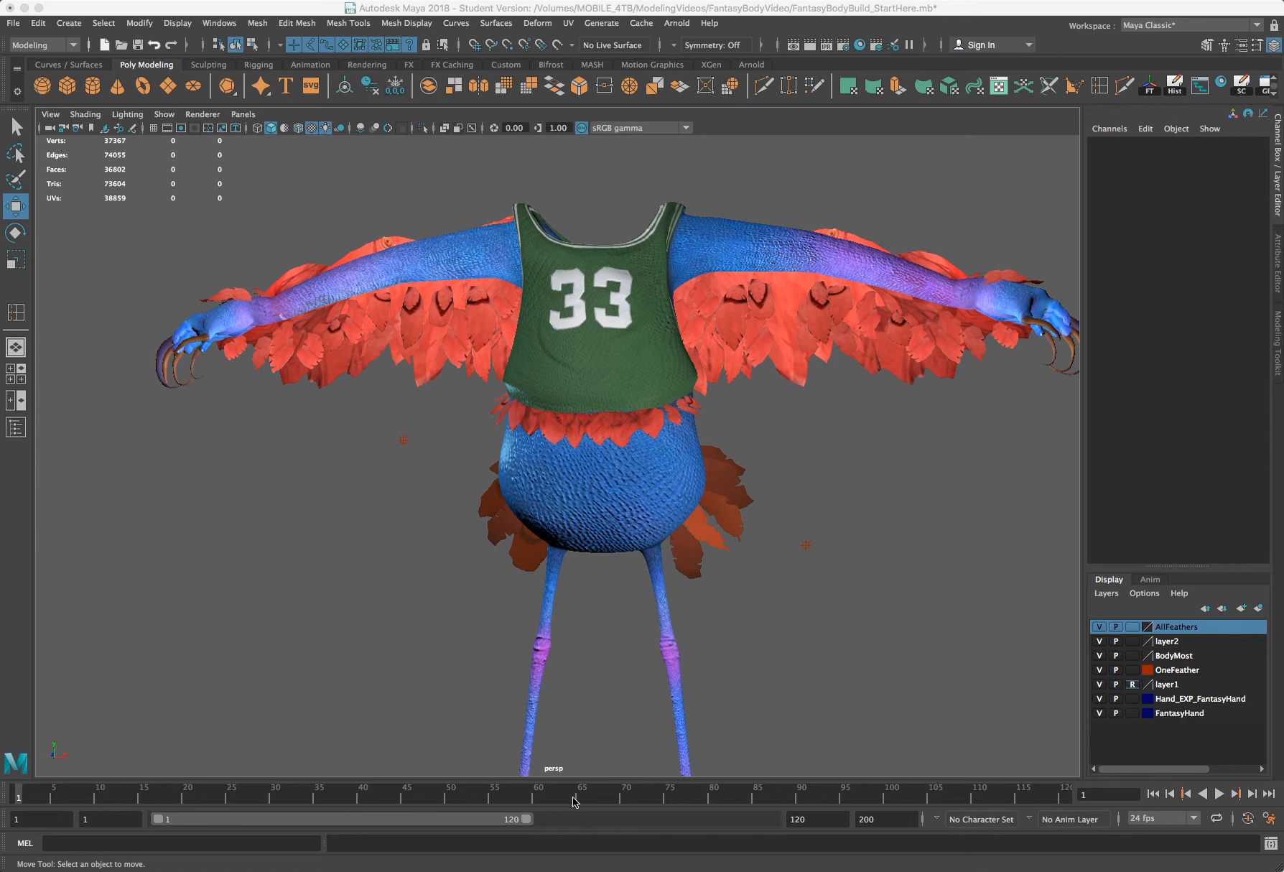
{"action": "left_click_drag", "start_coordinate": [598, 633], "coordinate": [586, 634], "text": "alt"}
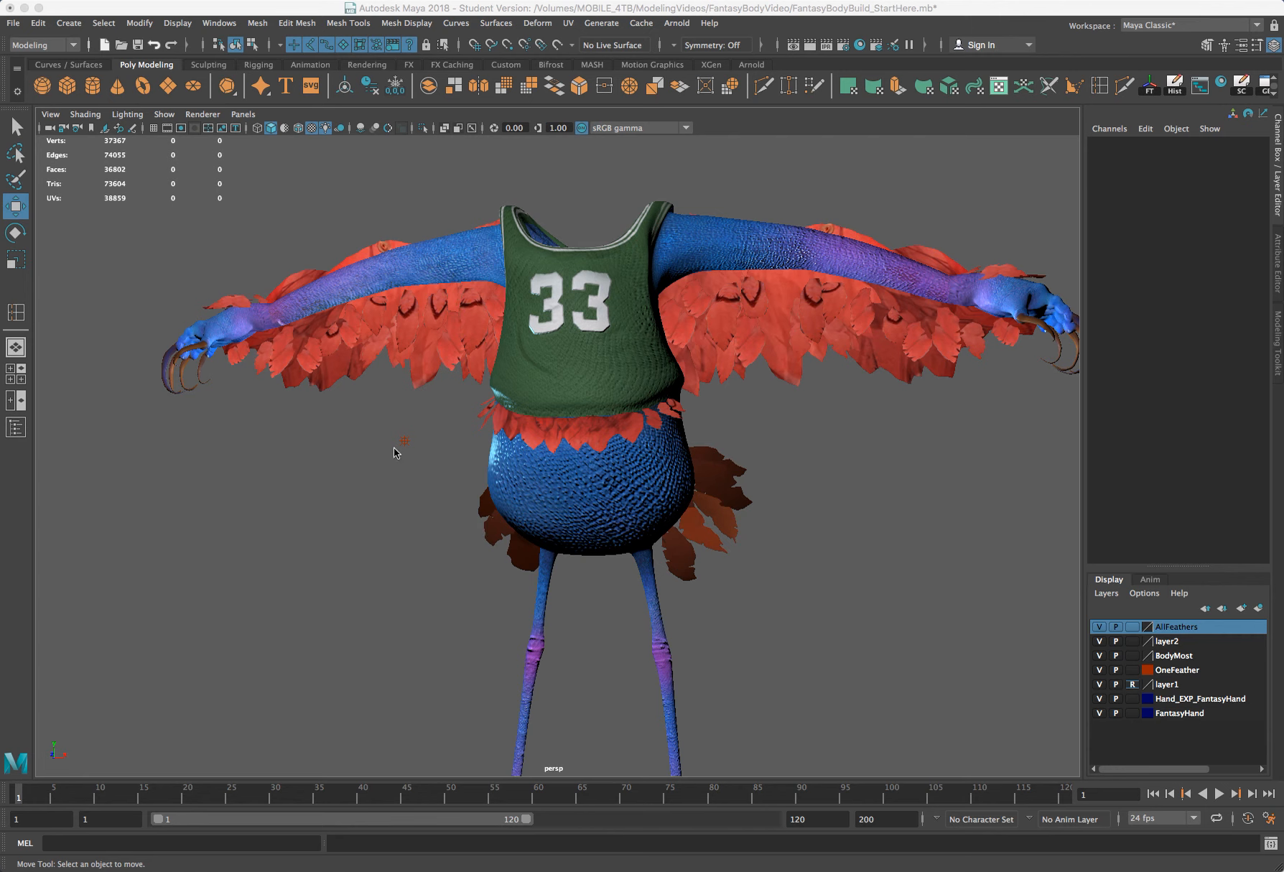
{"action": "left_click_drag", "start_coordinate": [422, 434], "coordinate": [392, 451]}
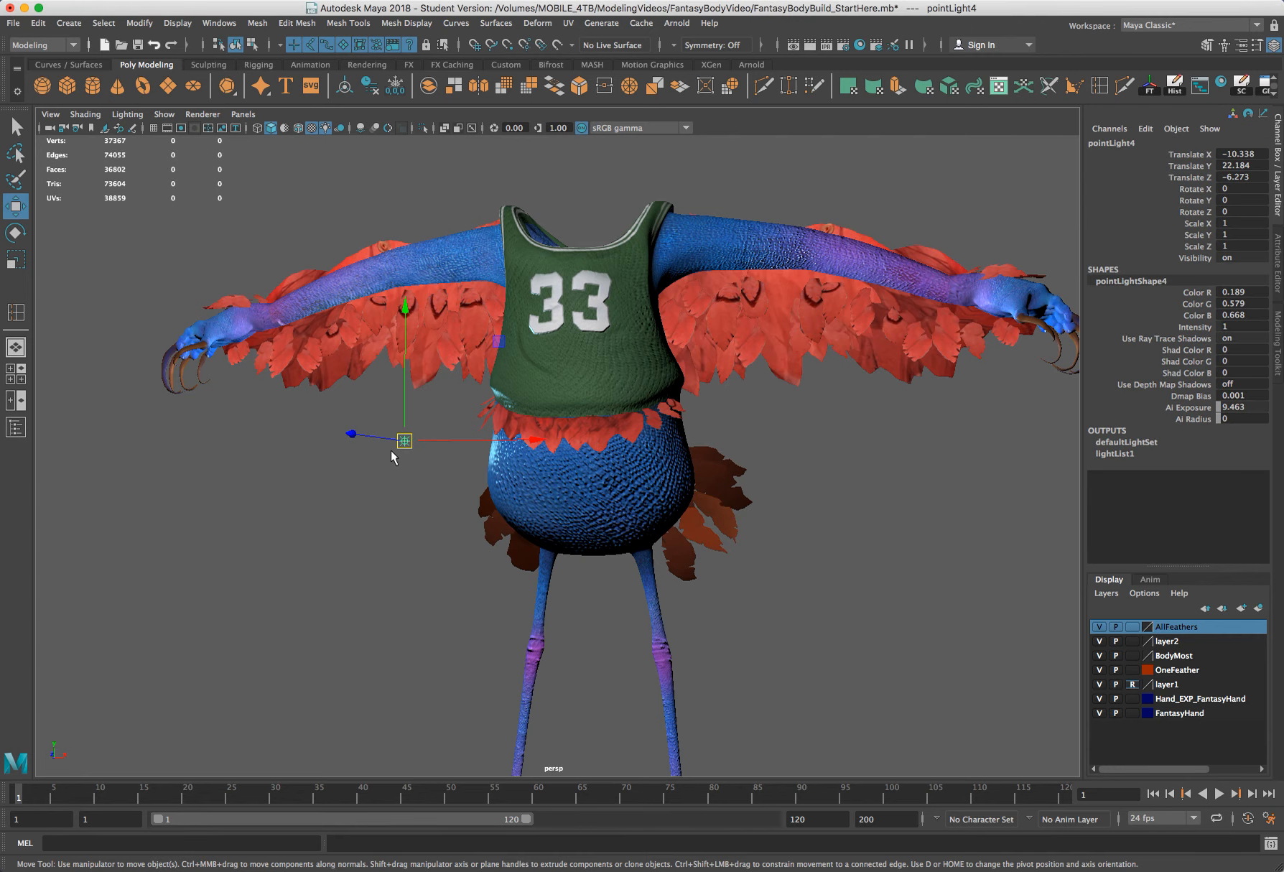
{"action": "left_click", "coordinate": [390, 450]}
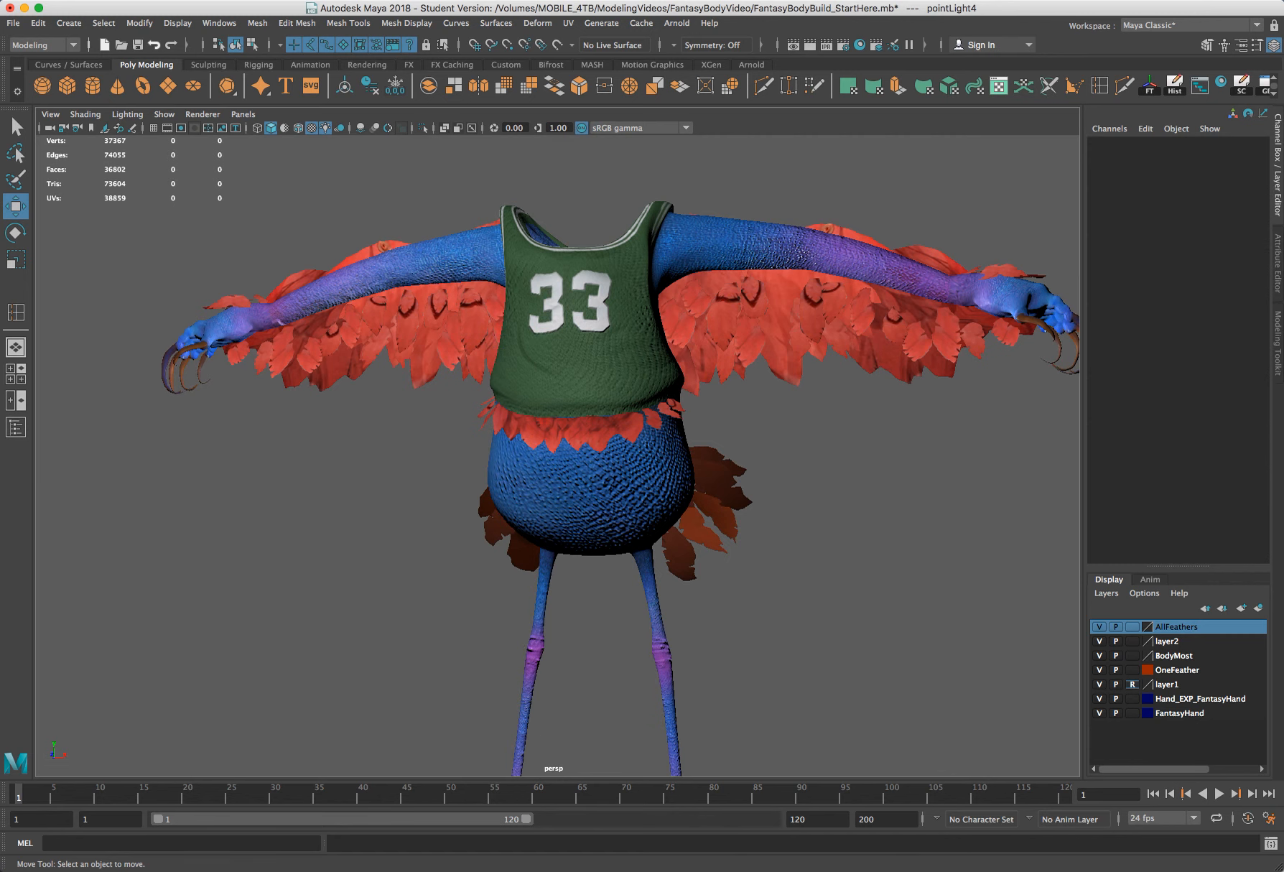
Step: Delete the remaining light behind the character using the top view
{"action": "key", "text": "space"}
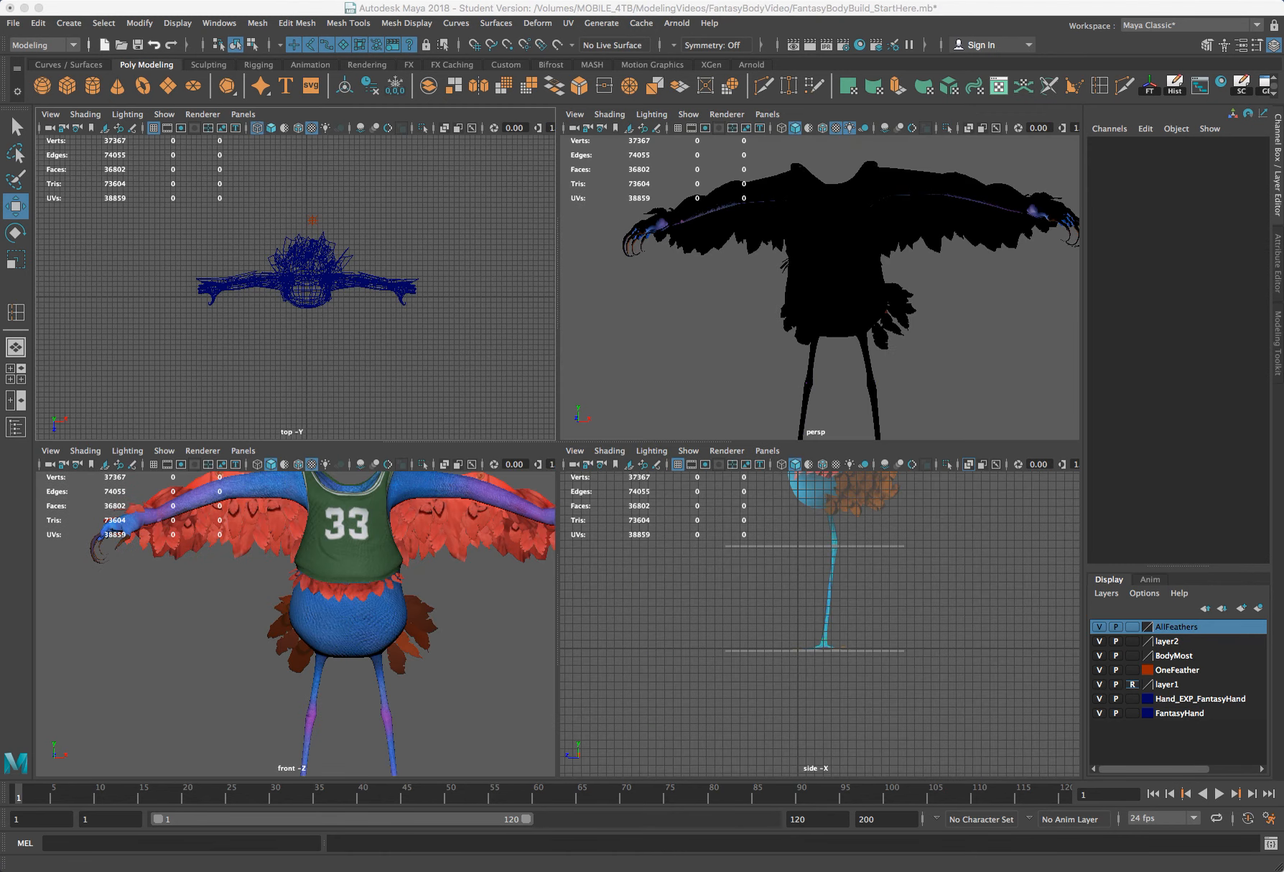
{"action": "left_click_drag", "start_coordinate": [322, 200], "coordinate": [308, 231]}
{"action": "key", "text": "Delete"}
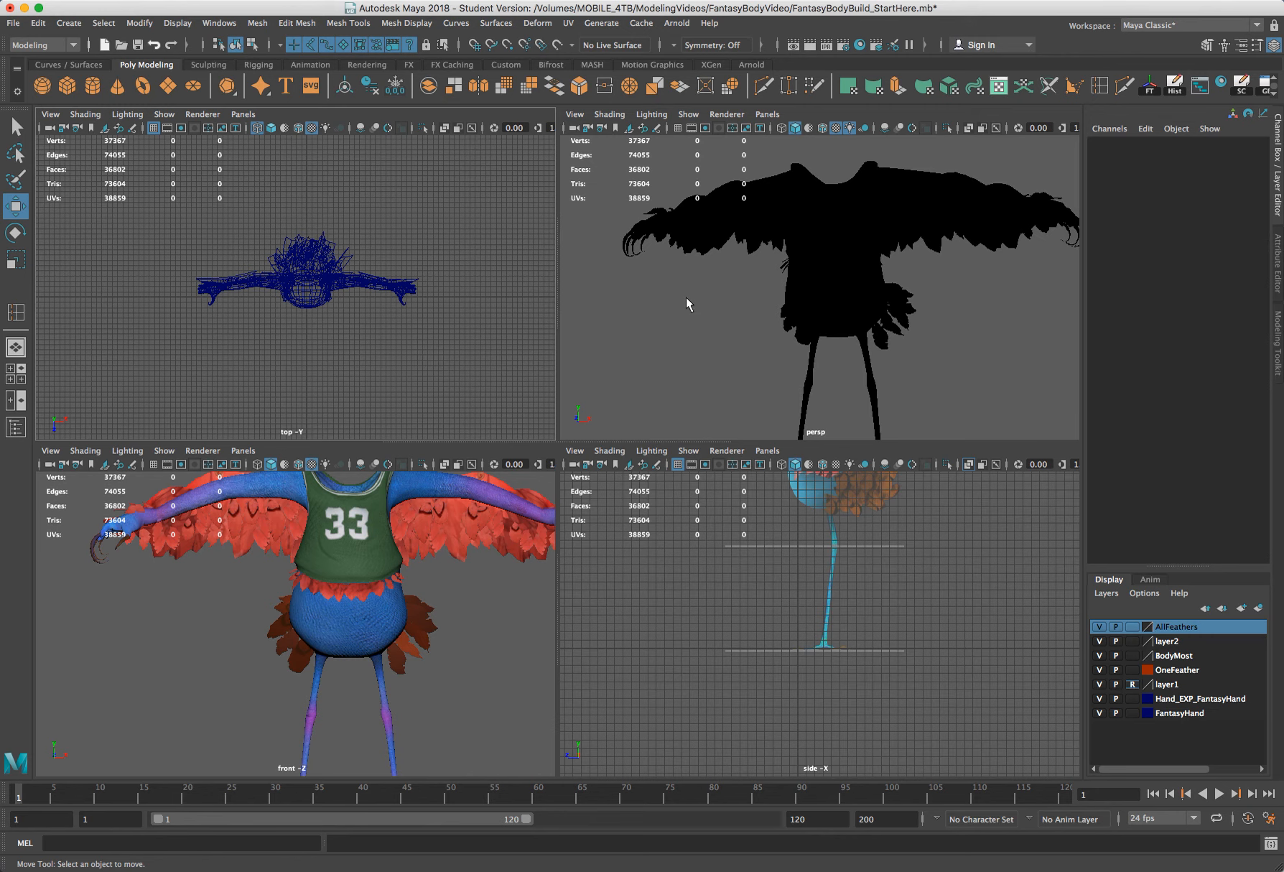
Step: Maximize the perspective view and show the character shaded with texture maps under default lighting
{"action": "key", "text": "space"}
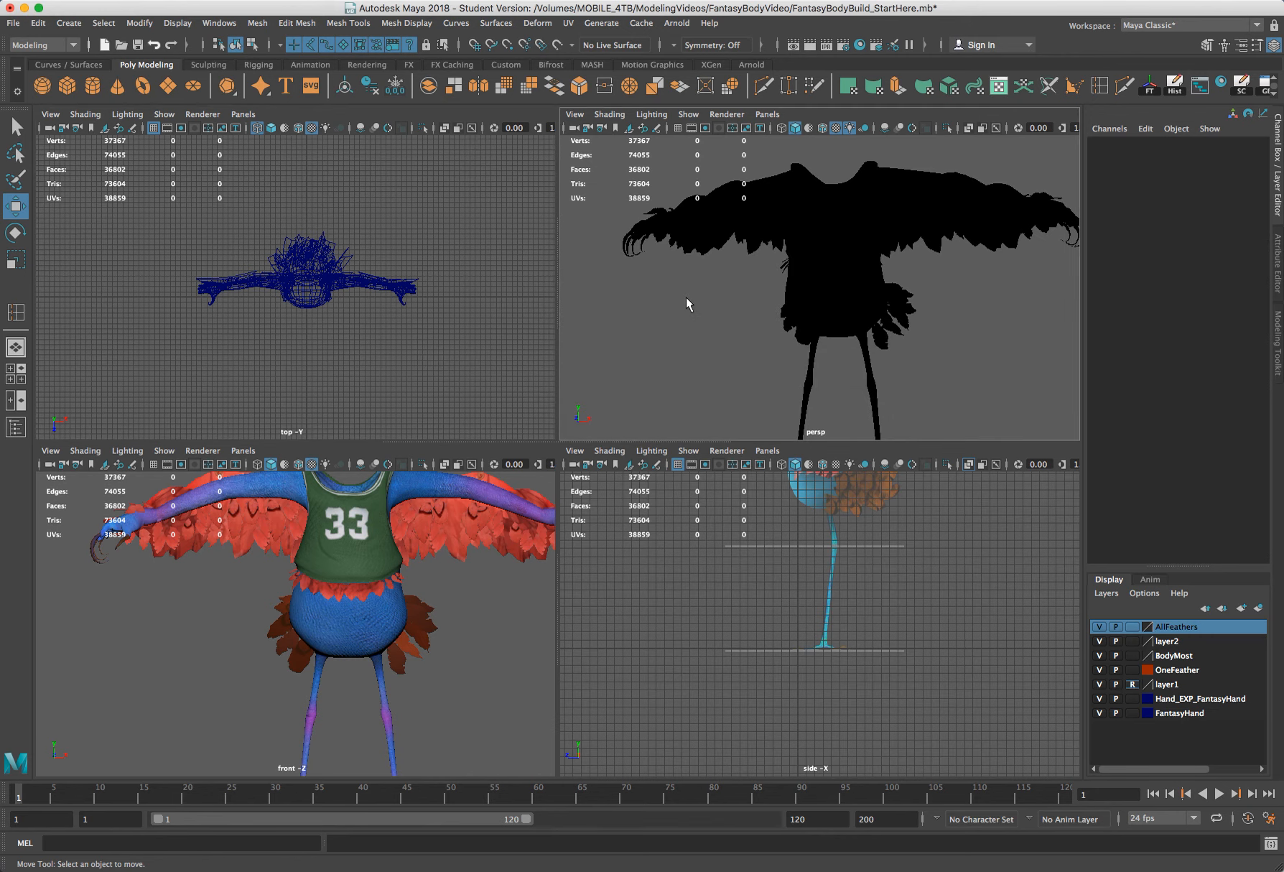
{"action": "key", "text": "space"}
{"action": "left_click_drag", "start_coordinate": [628, 328], "coordinate": [631, 331], "text": "alt"}
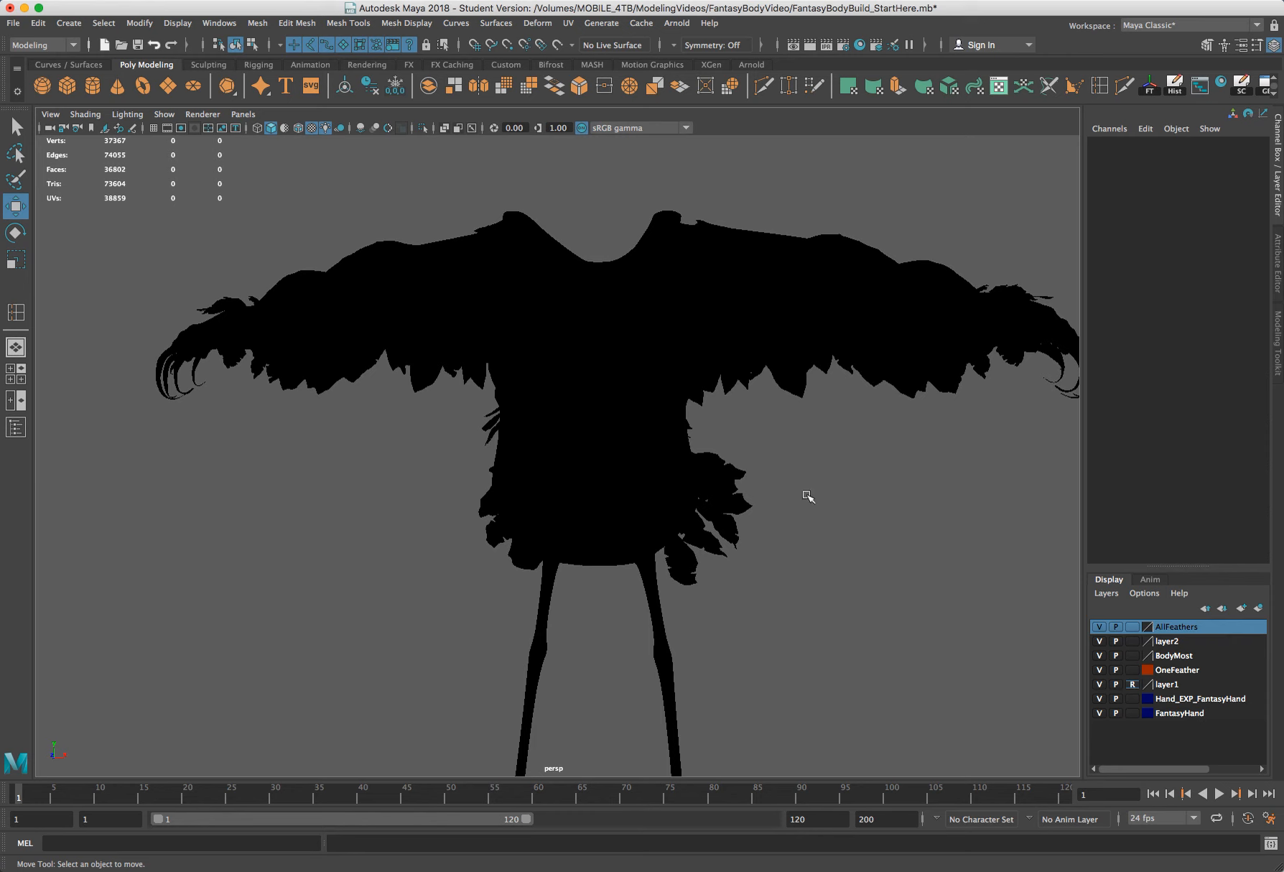
{"action": "key", "text": "6"}
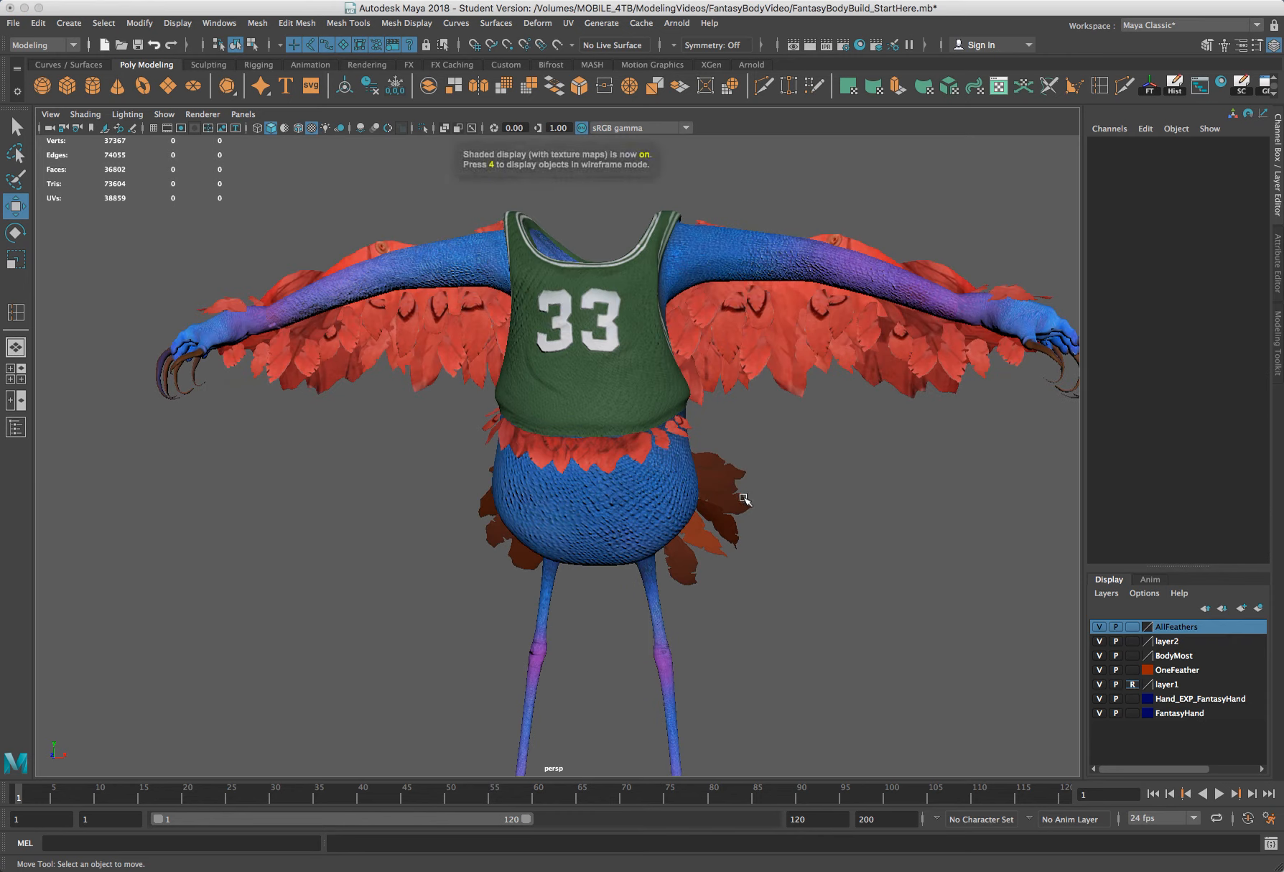
{"action": "left_click_drag", "start_coordinate": [754, 496], "coordinate": [749, 496], "text": "alt"}
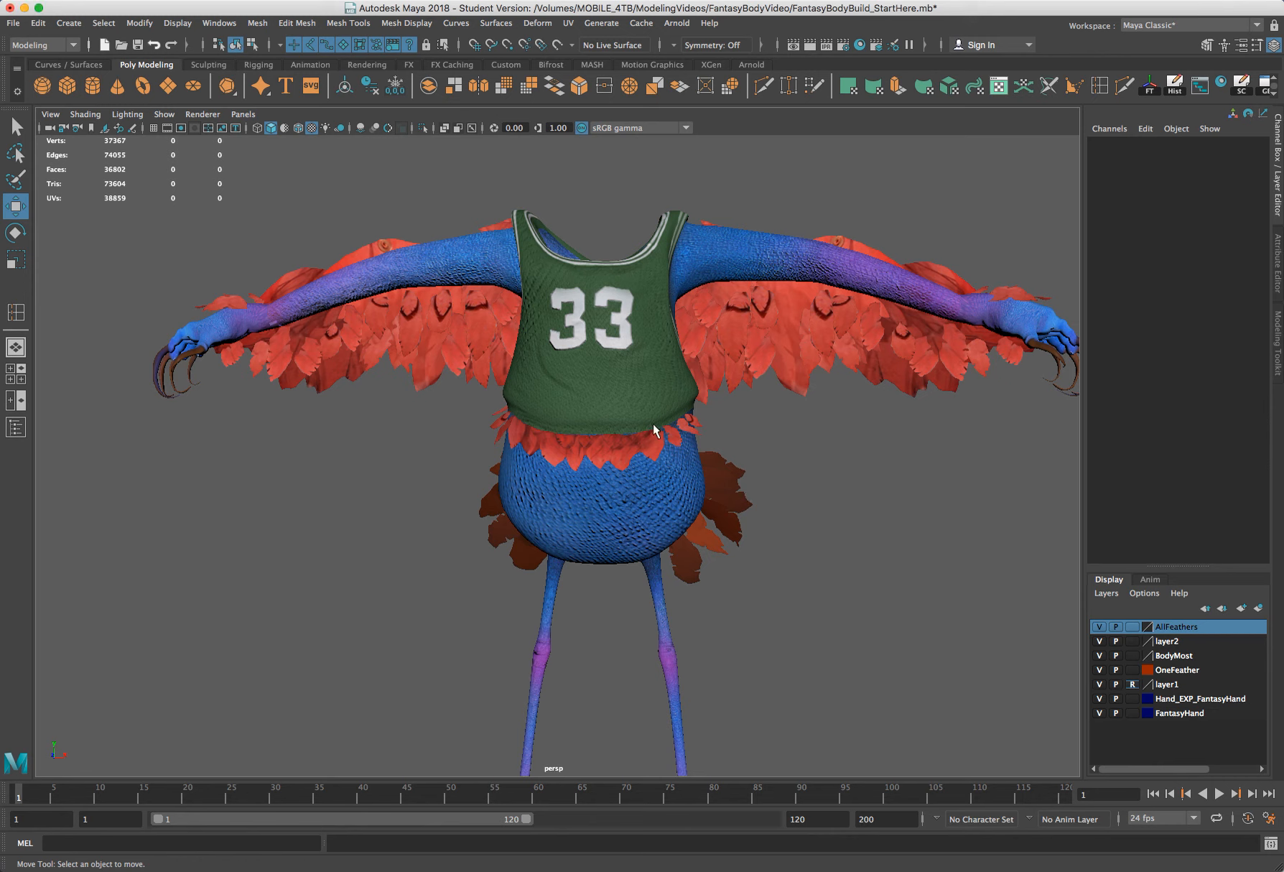
Step: Open the material attributes of the character's body mesh
{"action": "left_click", "coordinate": [532, 370]}
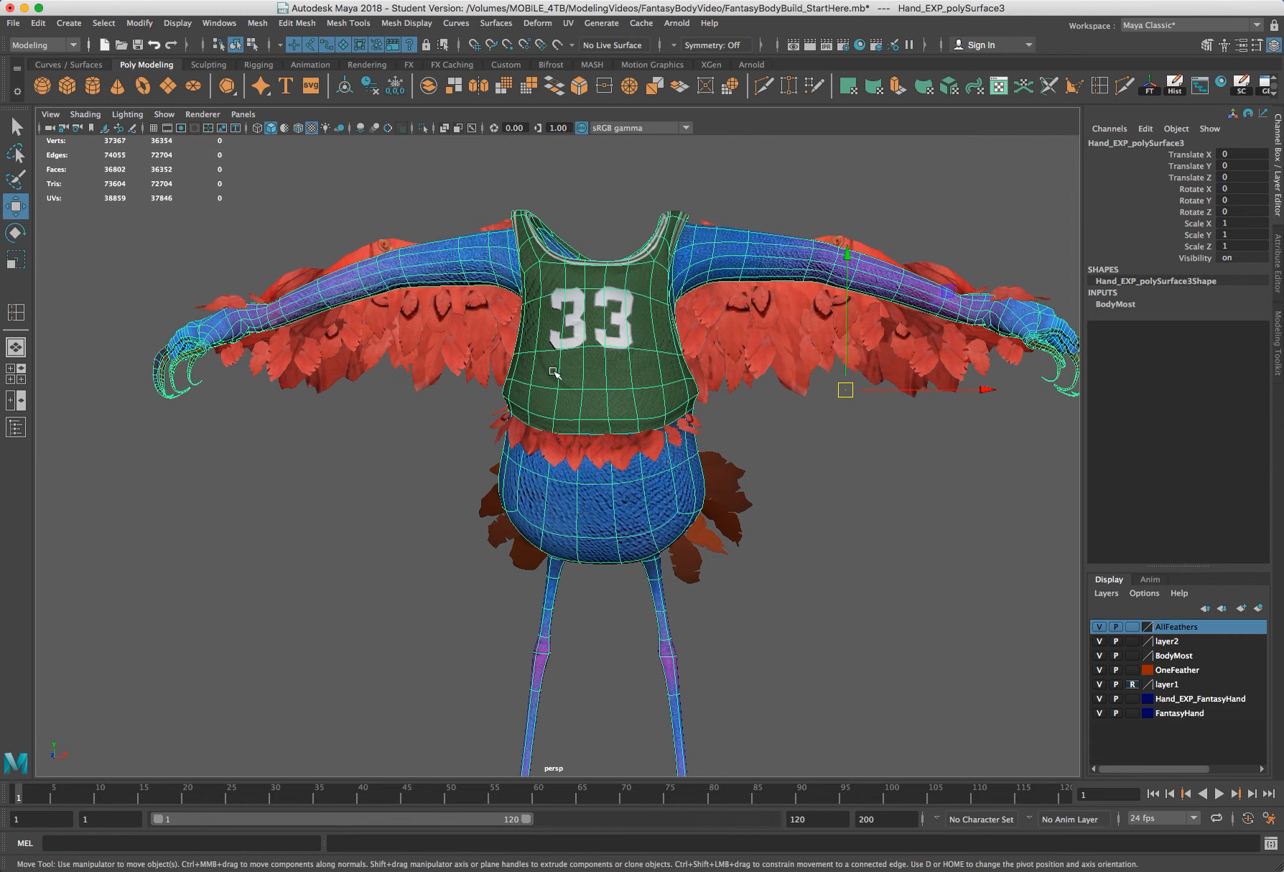
{"action": "right_click", "coordinate": [554, 372]}
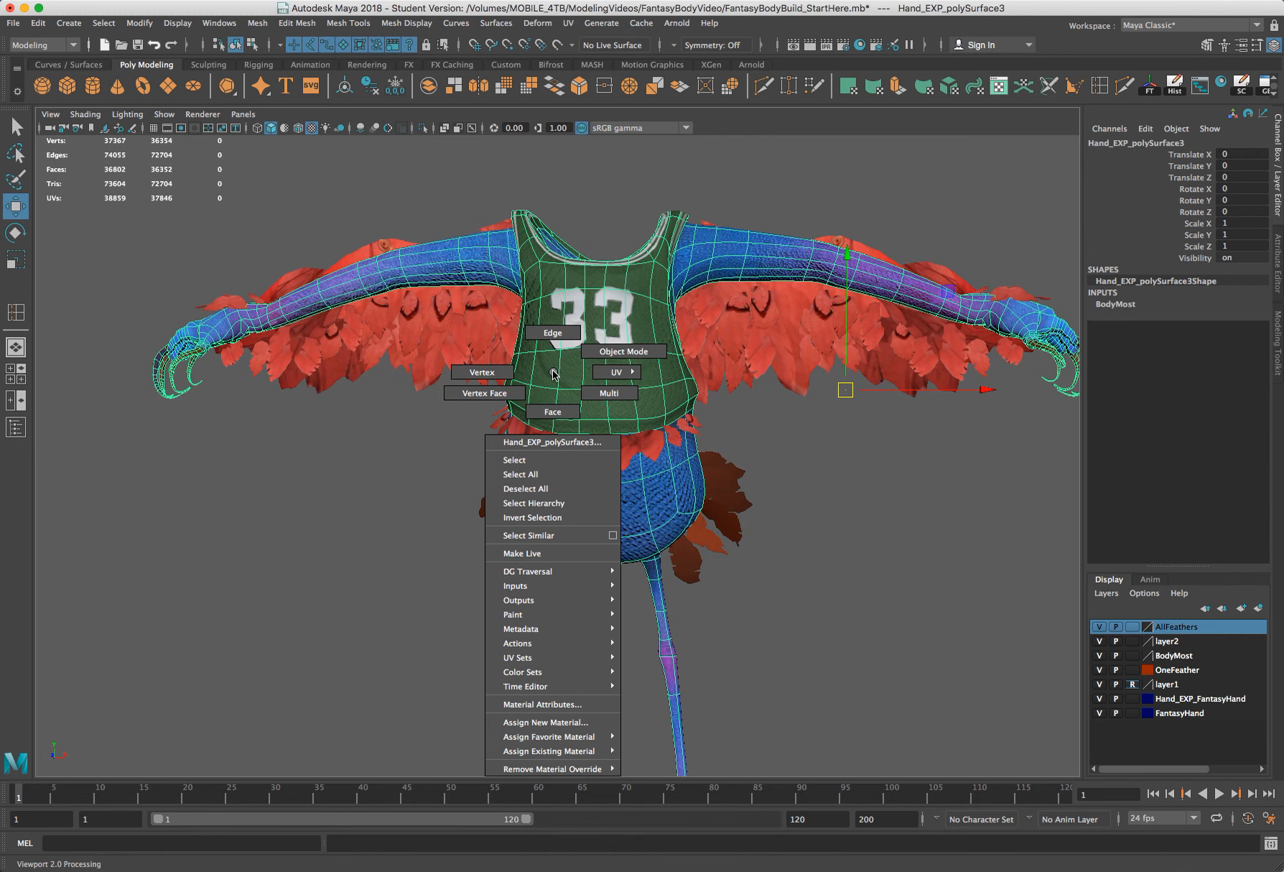
{"action": "left_click", "coordinate": [554, 373]}
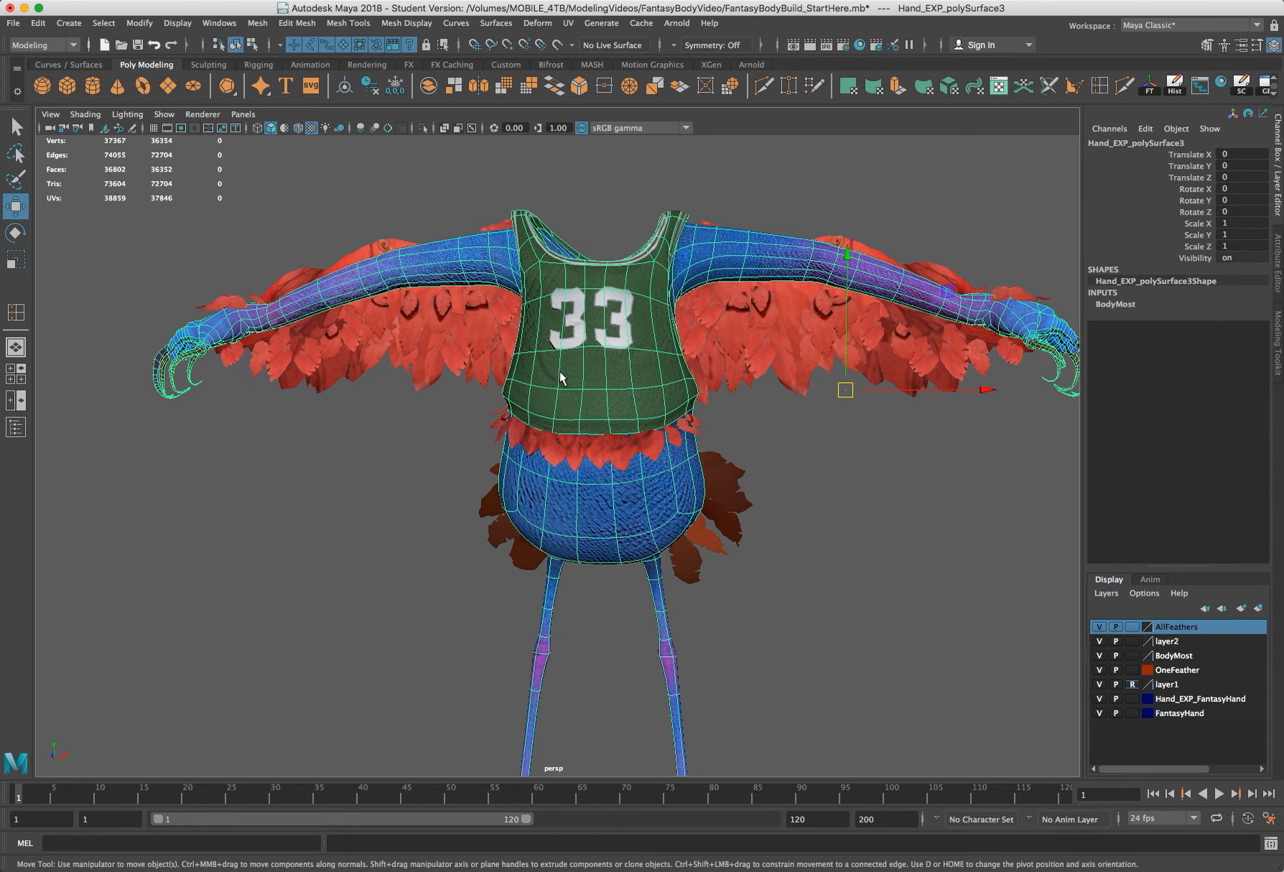
{"action": "right_click", "coordinate": [573, 375]}
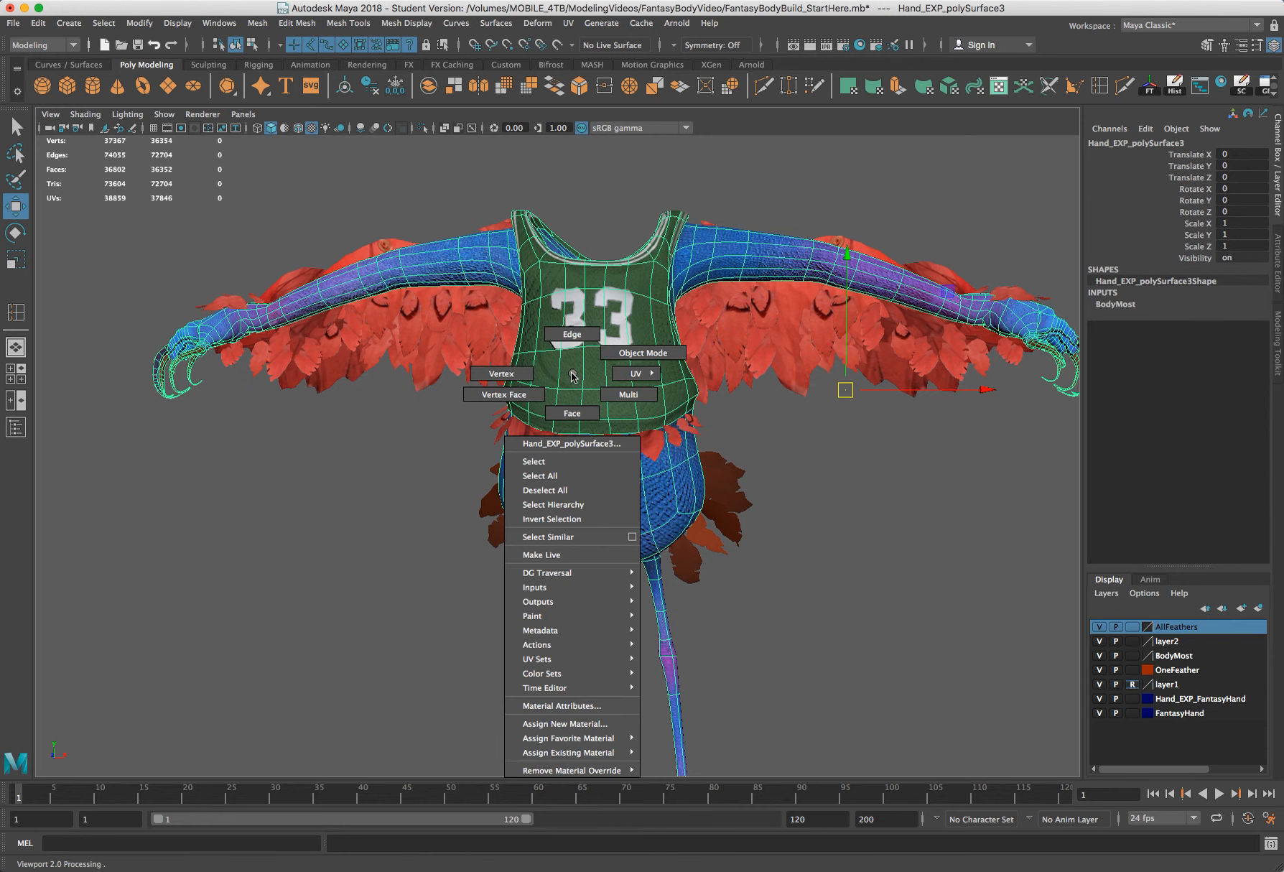
{"action": "left_click", "coordinate": [584, 707]}
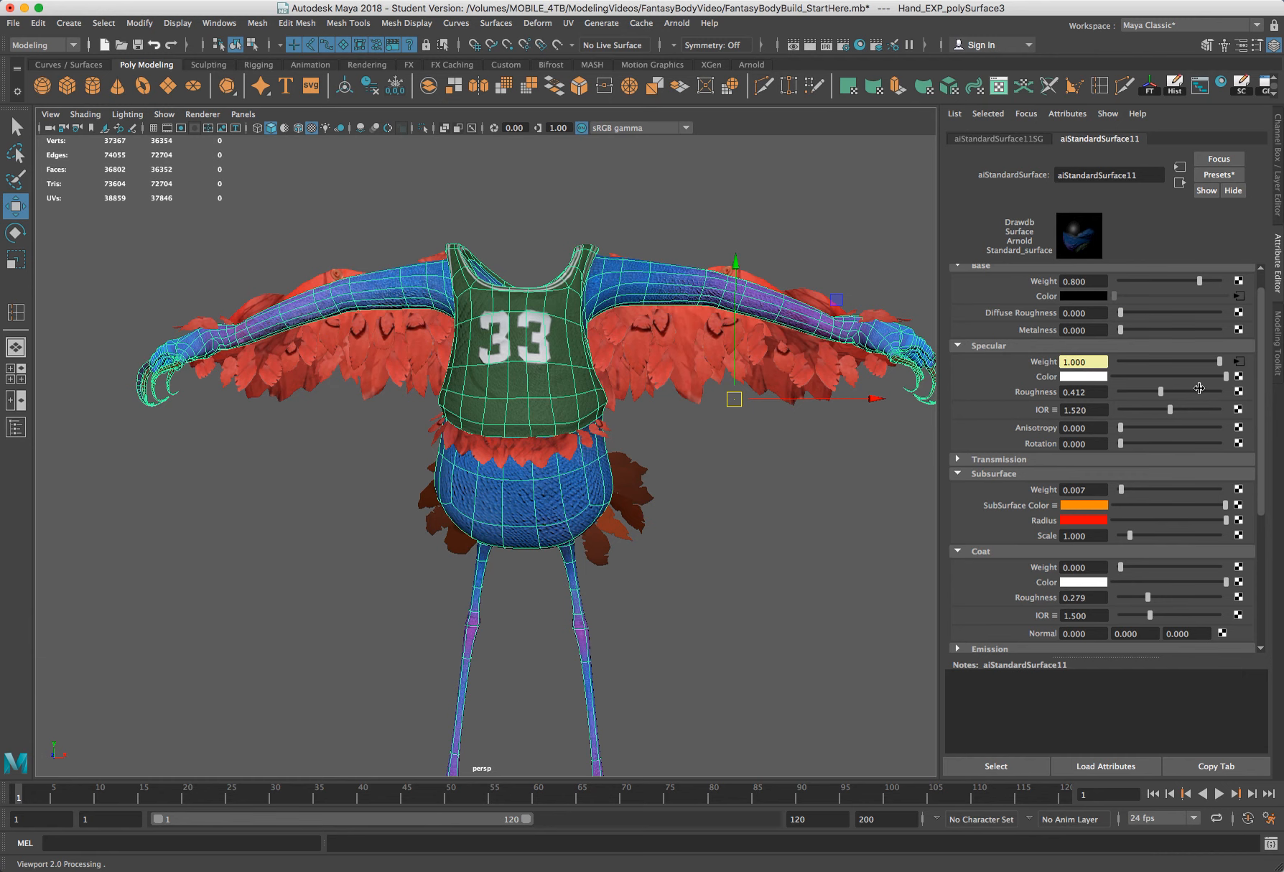
{"action": "key", "text": "ctrl+a"}
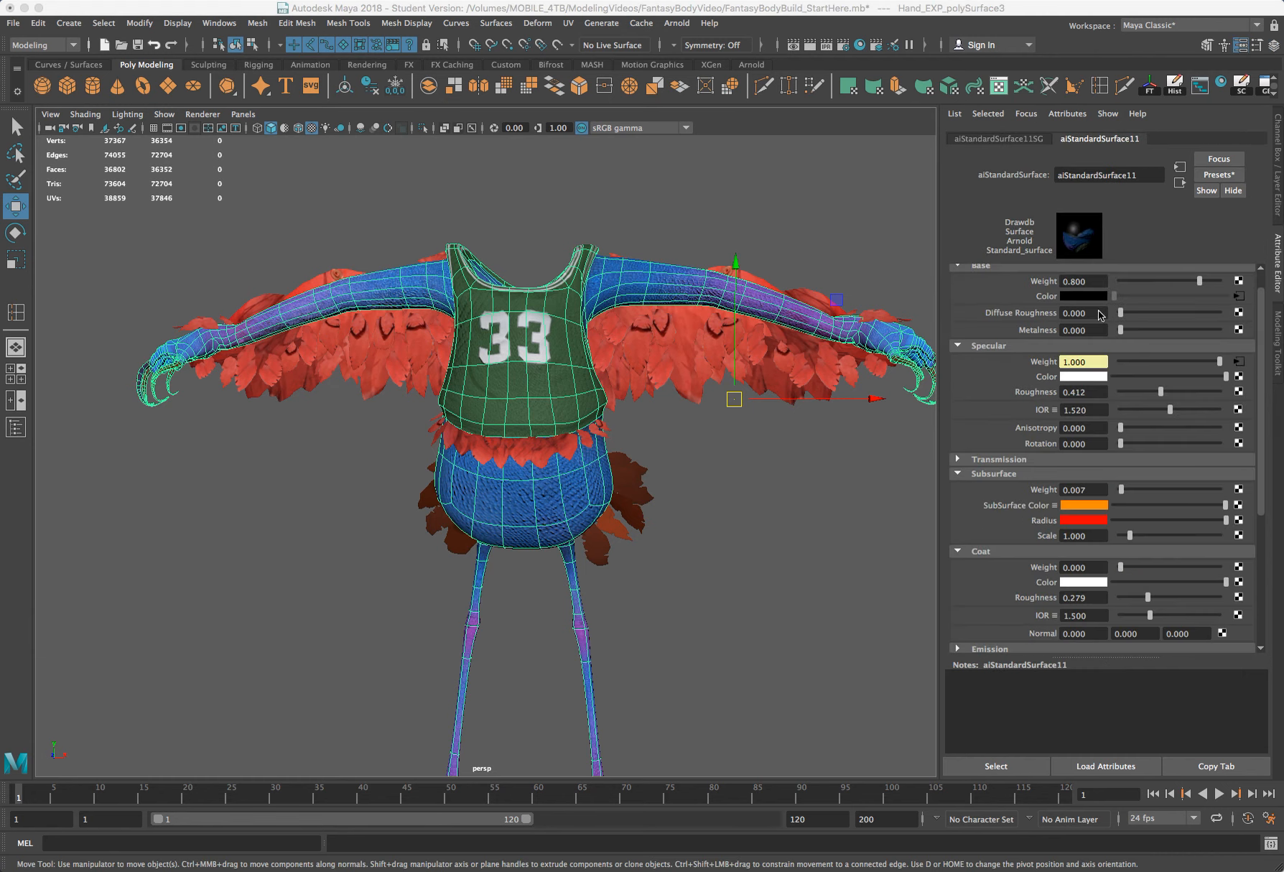
Step: Examine the body material's base color, specular, subsurface, coat and bump mapping settings
{"action": "left_click", "coordinate": [1239, 296]}
{"action": "scroll", "coordinate": [1090, 365], "scroll_direction": "up", "scroll_amount": 1}
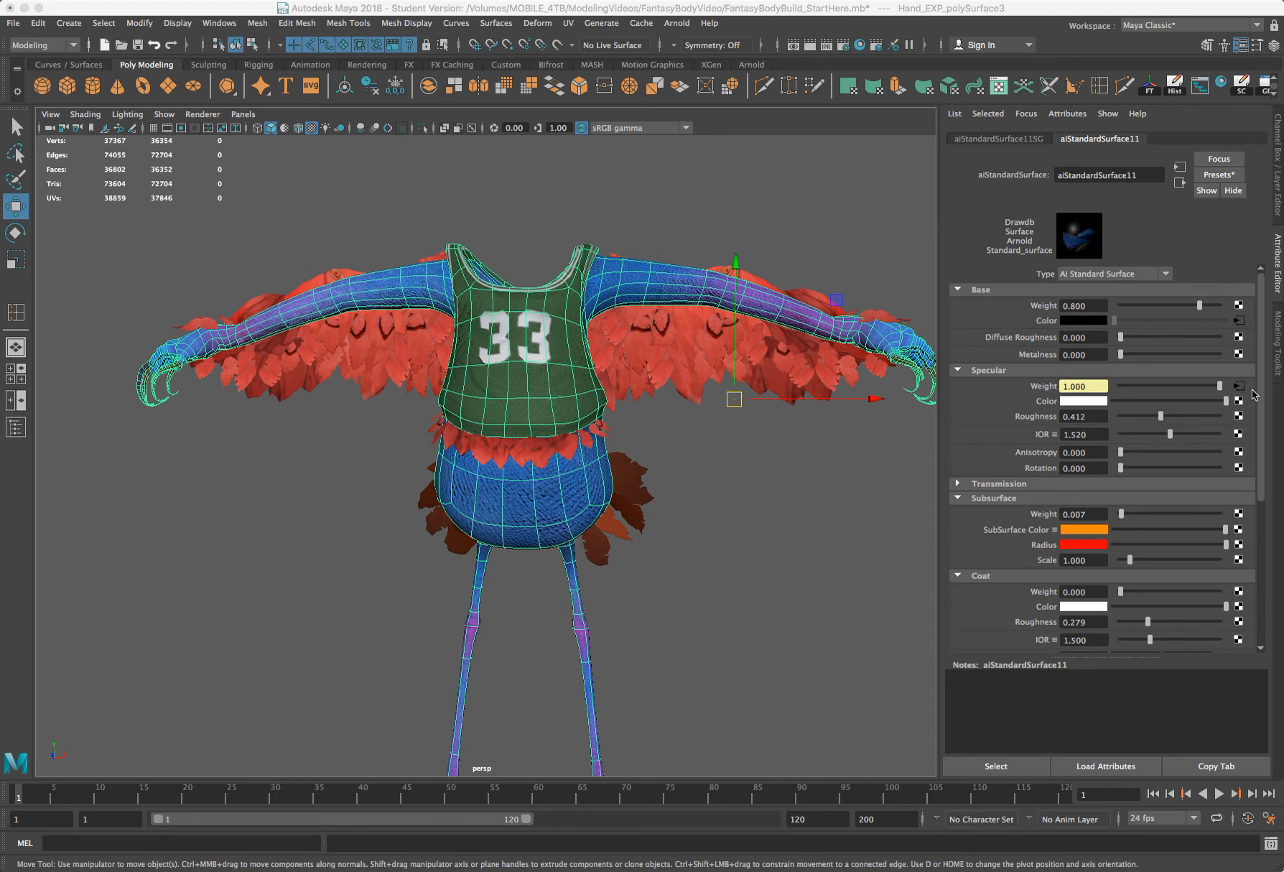
{"action": "left_click", "coordinate": [1256, 412]}
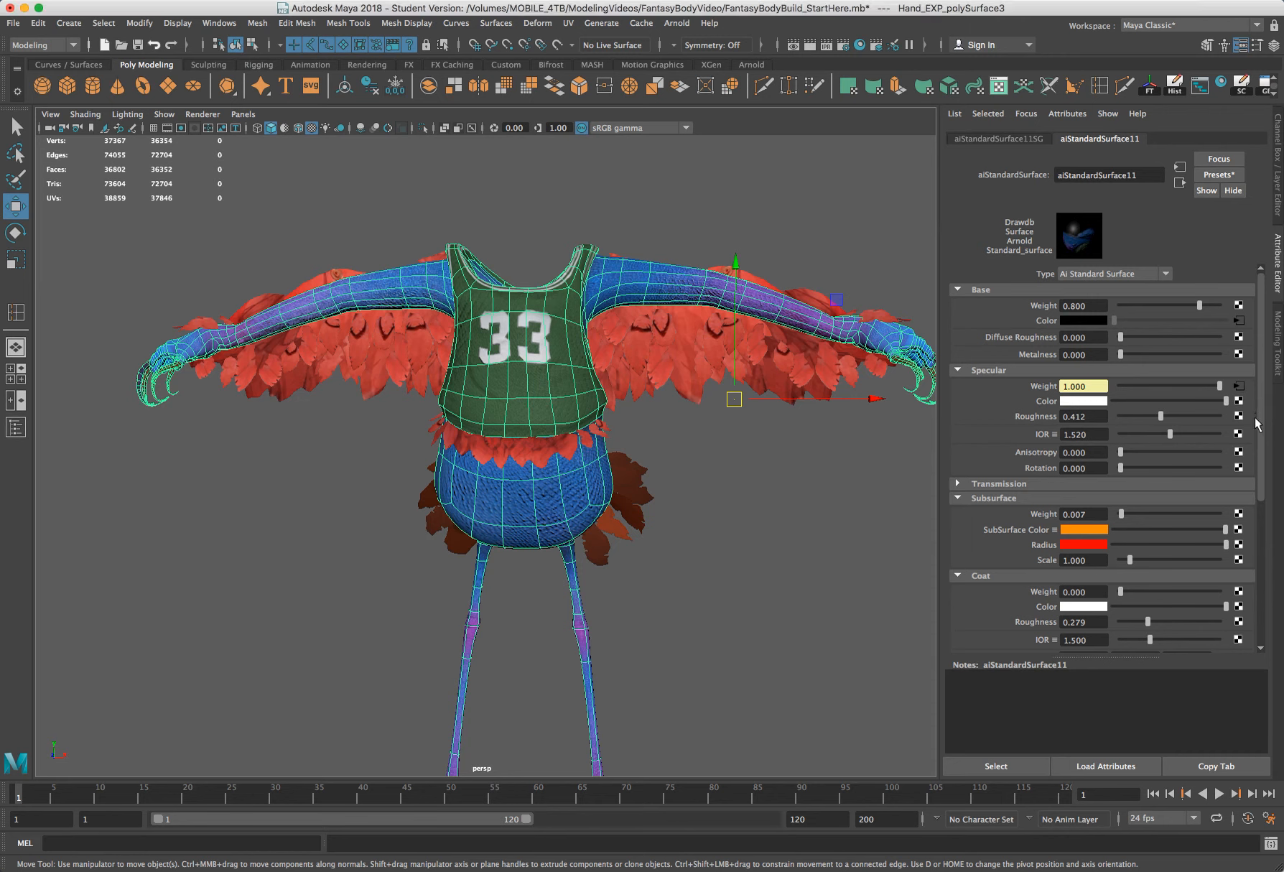
{"action": "scroll", "coordinate": [1256, 424], "scroll_direction": "down", "scroll_amount": 2}
{"action": "scroll", "coordinate": [1257, 474], "scroll_direction": "down", "scroll_amount": 1}
{"action": "scroll", "coordinate": [1255, 513], "scroll_direction": "down", "scroll_amount": 3}
{"action": "scroll", "coordinate": [1234, 617], "scroll_direction": "down", "scroll_amount": 5}
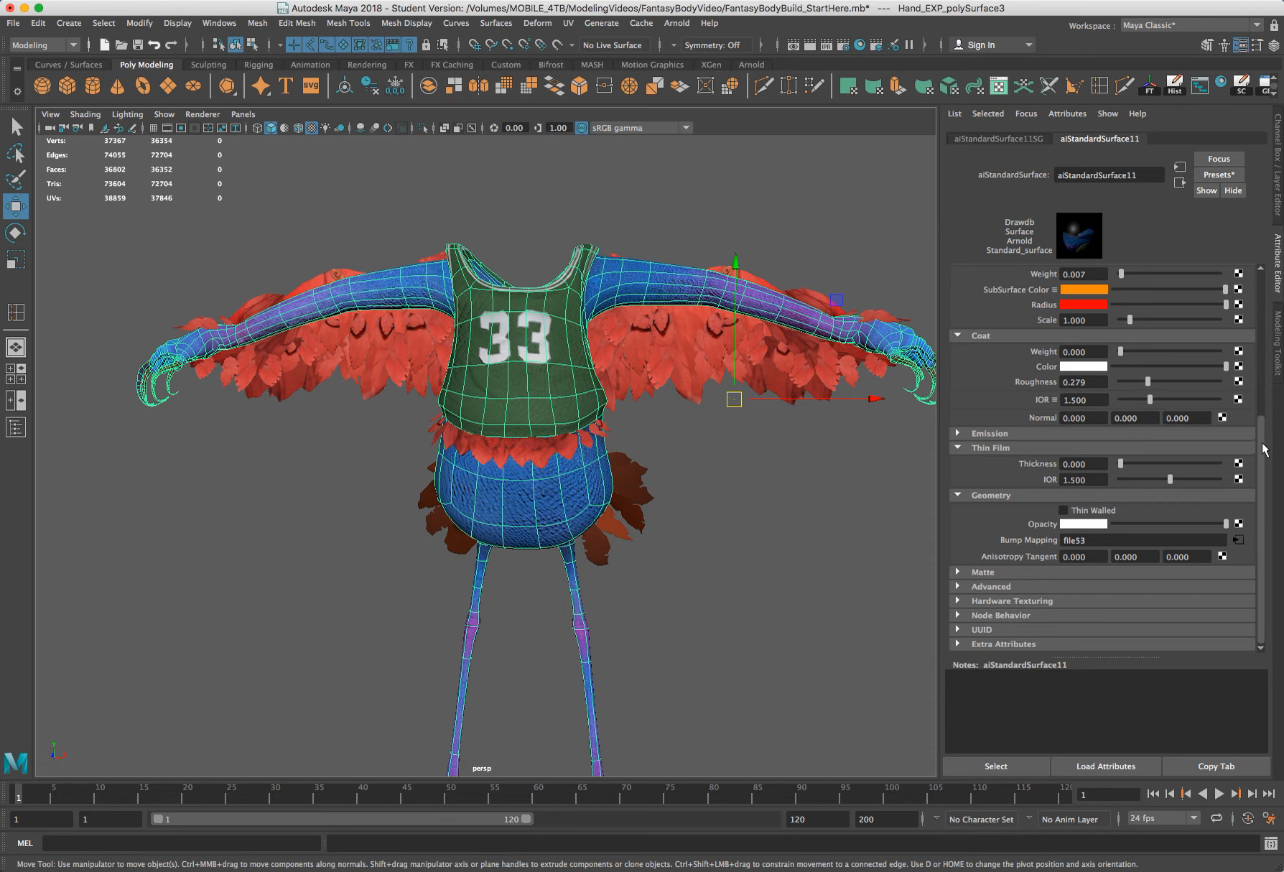
{"action": "left_click_drag", "start_coordinate": [1266, 449], "coordinate": [1268, 401]}
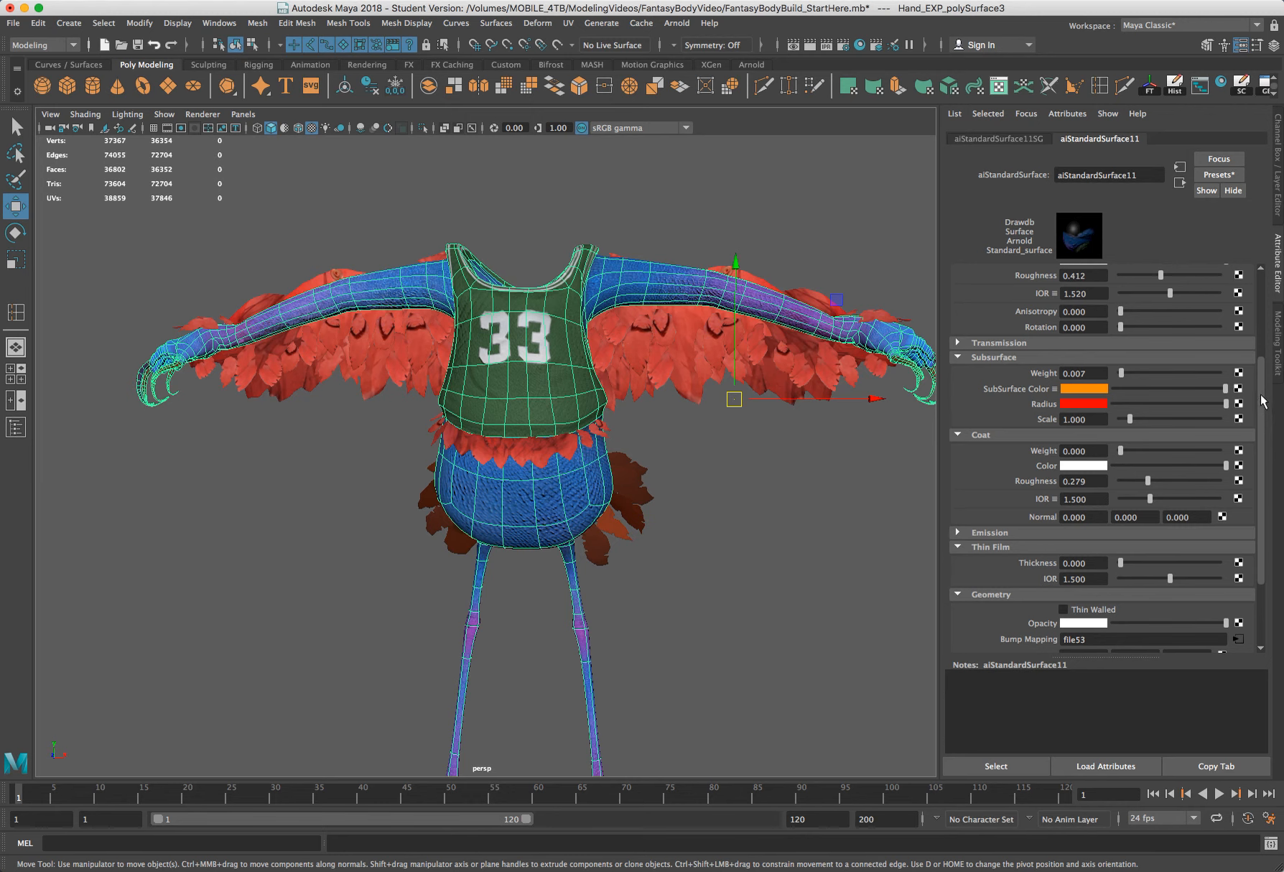
{"action": "scroll", "coordinate": [1260, 352], "scroll_direction": "up", "scroll_amount": 4}
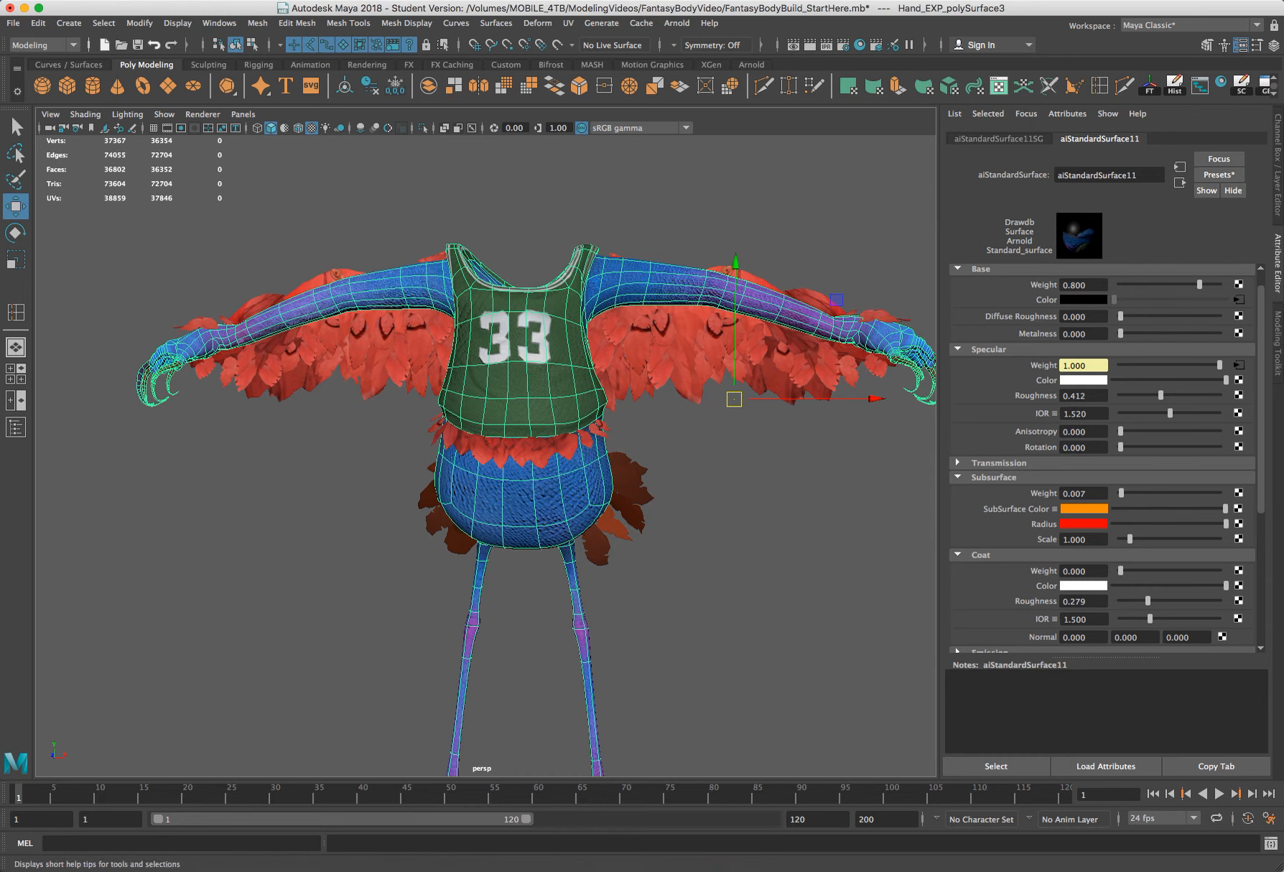
Step: Save the scene with nothing selected and create an area light
{"action": "left_click", "coordinate": [667, 662]}
{"action": "left_click", "coordinate": [718, 611]}
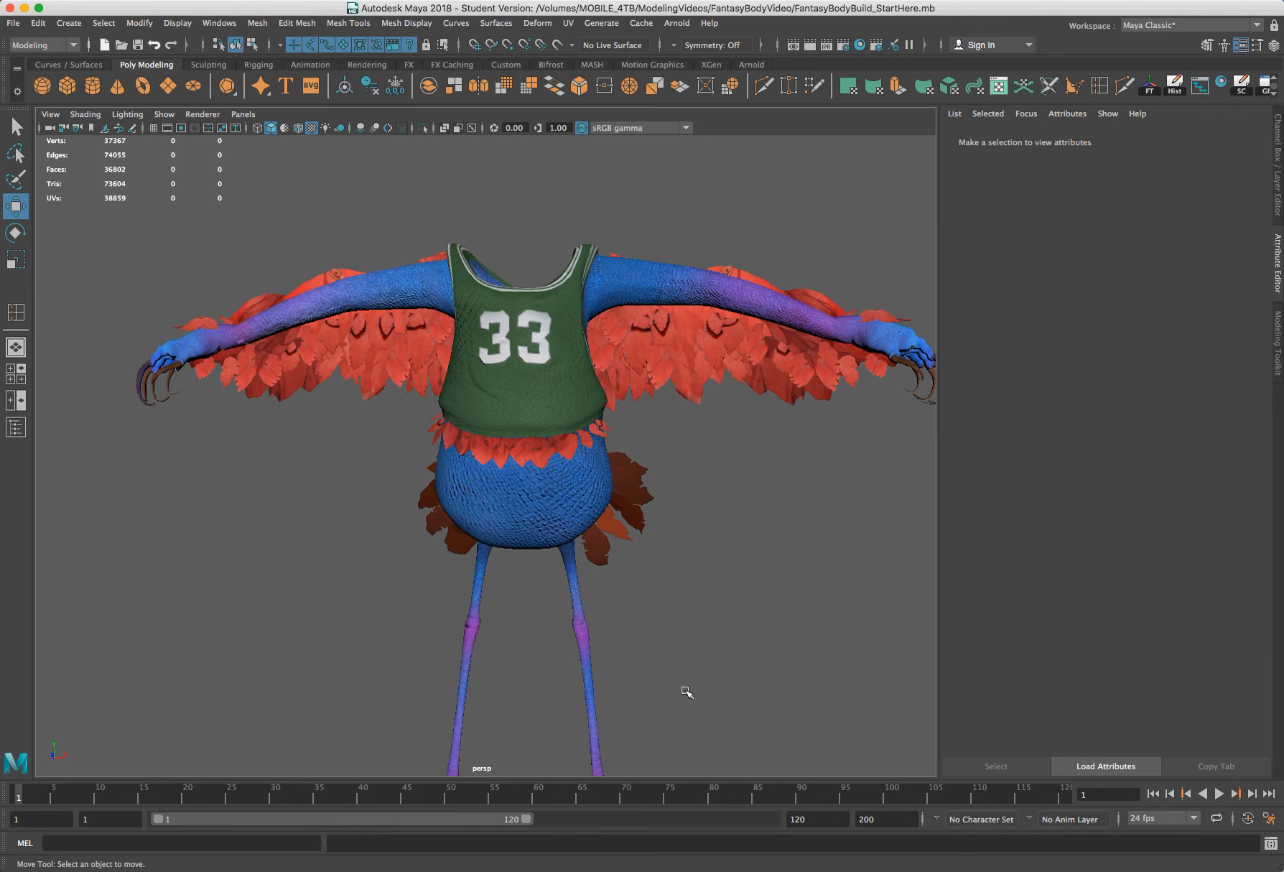
{"action": "key", "text": "space"}
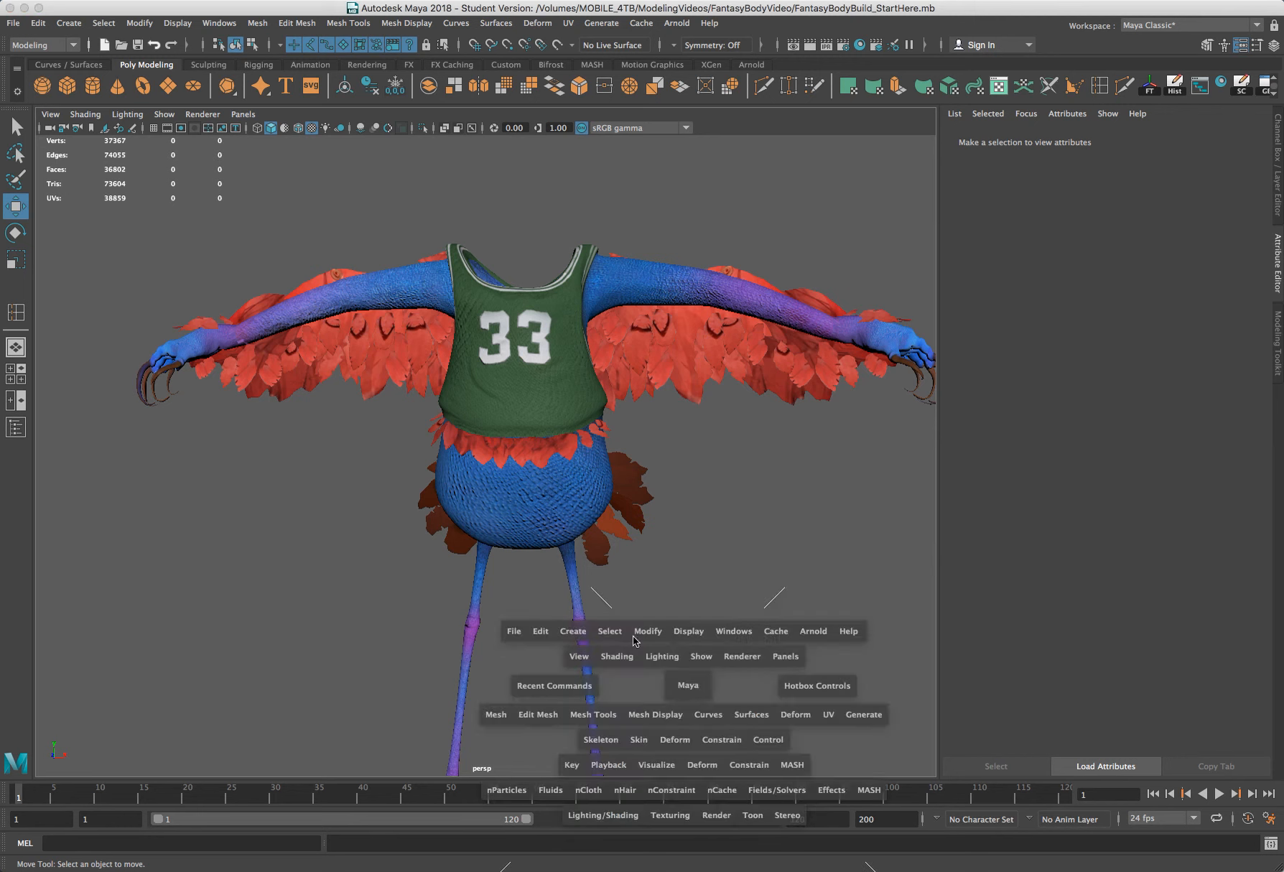
{"action": "left_click", "coordinate": [584, 637]}
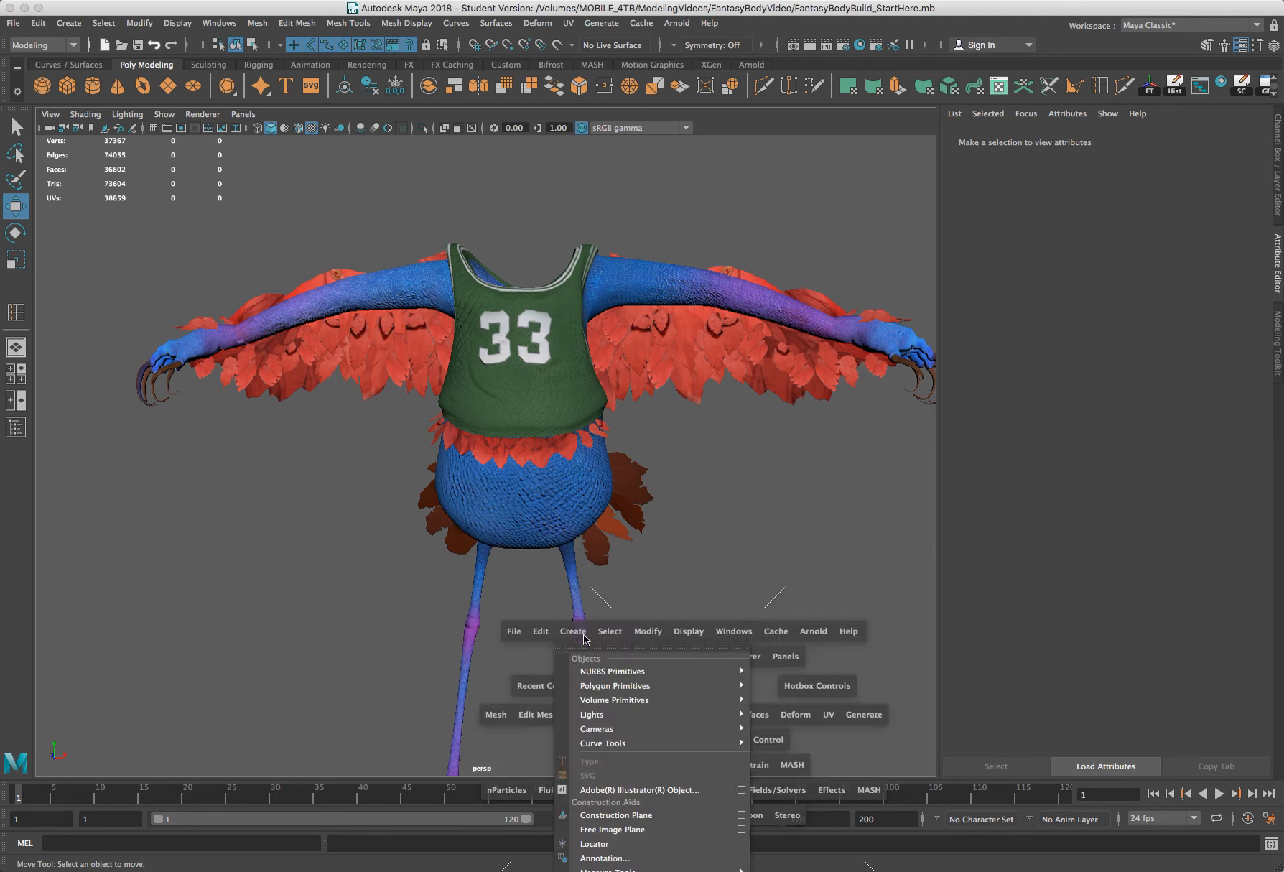
{"action": "mouse_move", "coordinate": [600, 717]}
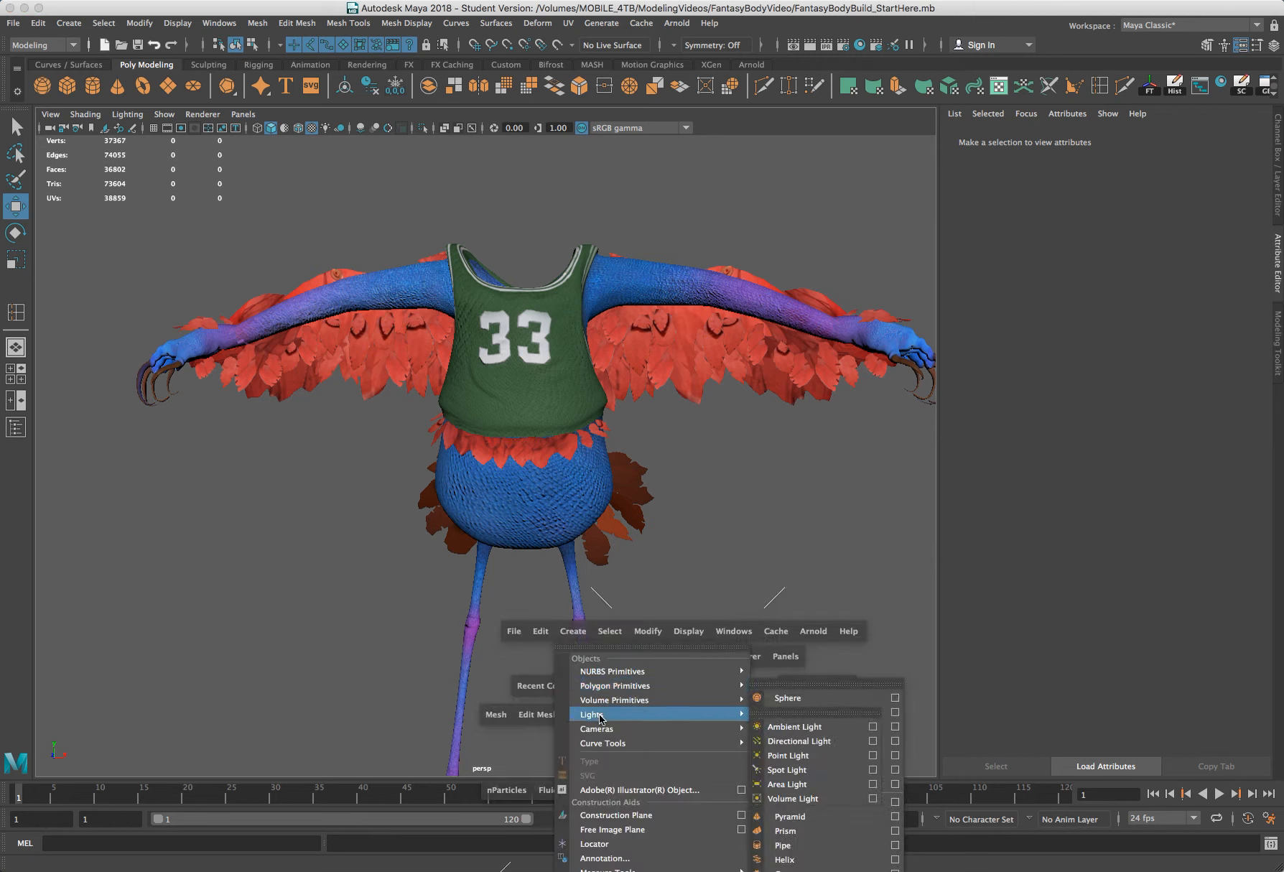
{"action": "left_click", "coordinate": [789, 784]}
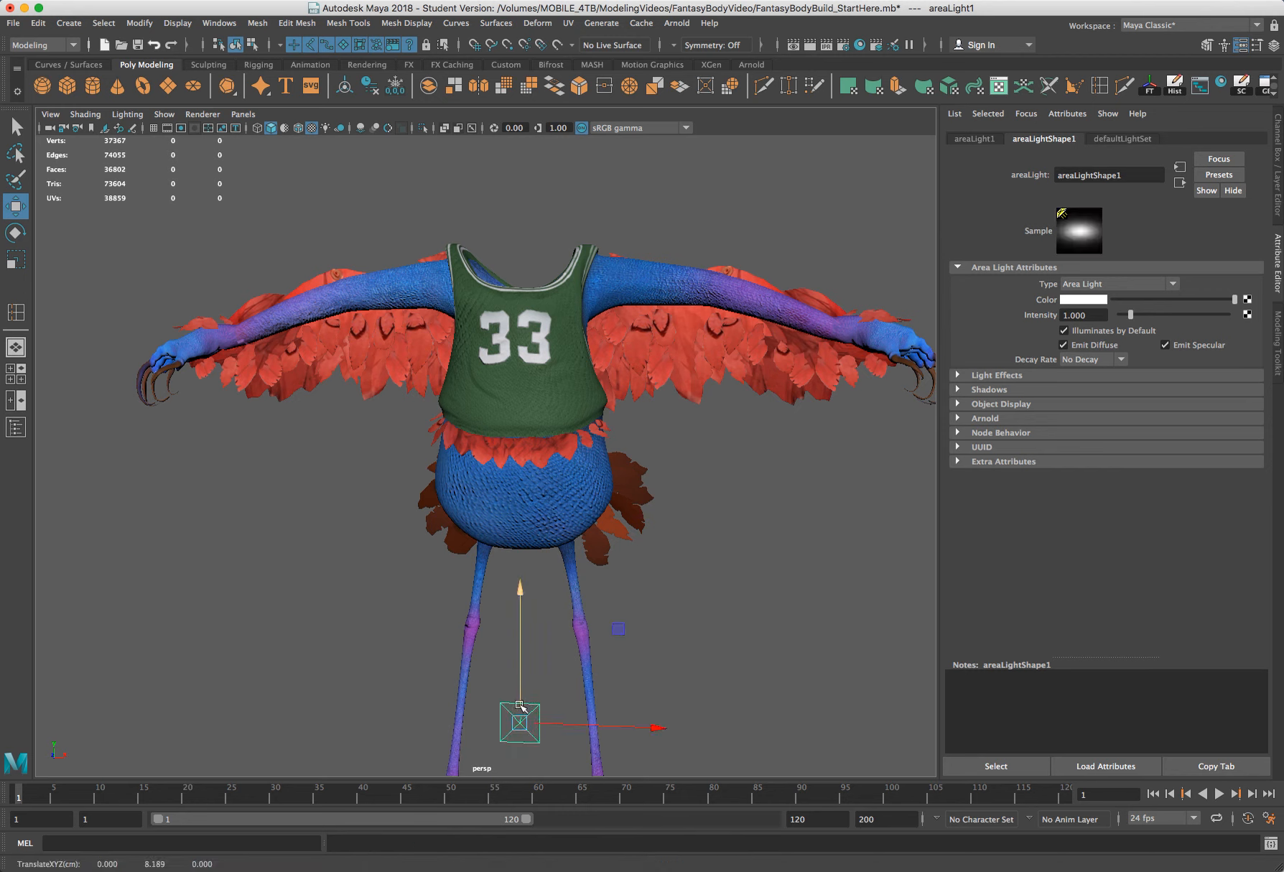
Step: Enlarge the area light to roughly four times its size and move it beside the character, below the hand next to the "3" side wing
{"action": "key", "text": "r"}
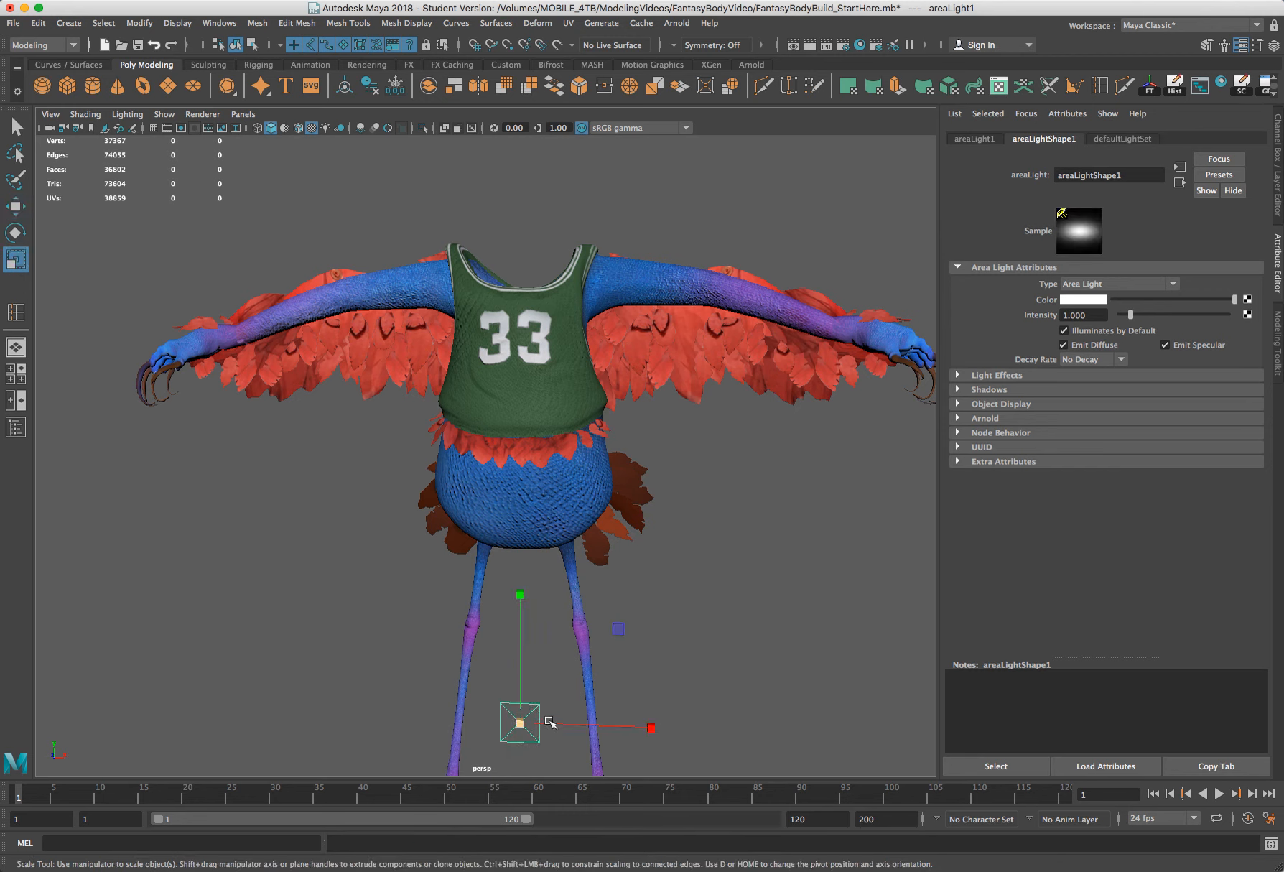
{"action": "middle_click_drag", "start_coordinate": [607, 720], "coordinate": [537, 722]}
{"action": "key", "text": "w"}
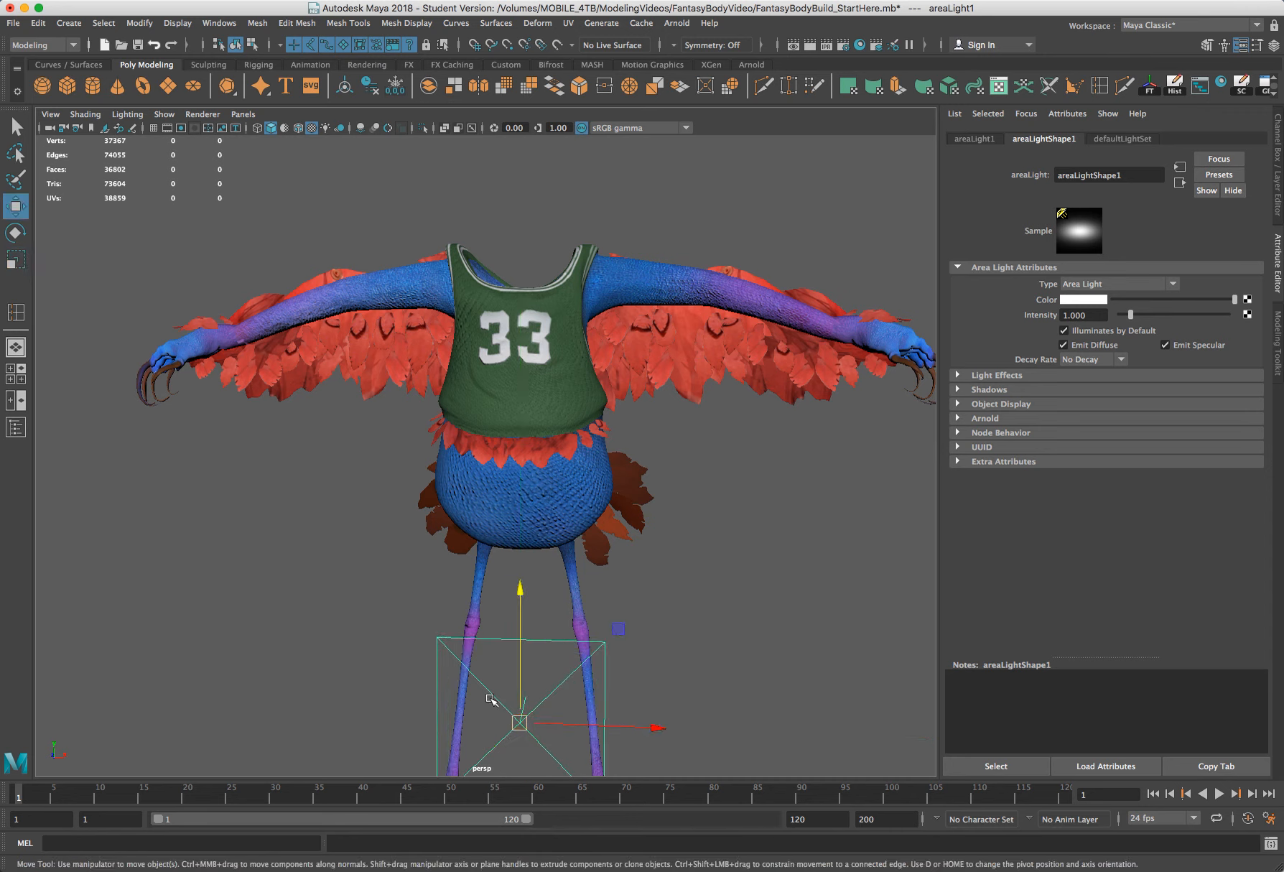
{"action": "middle_click_drag", "start_coordinate": [313, 522], "coordinate": [314, 524]}
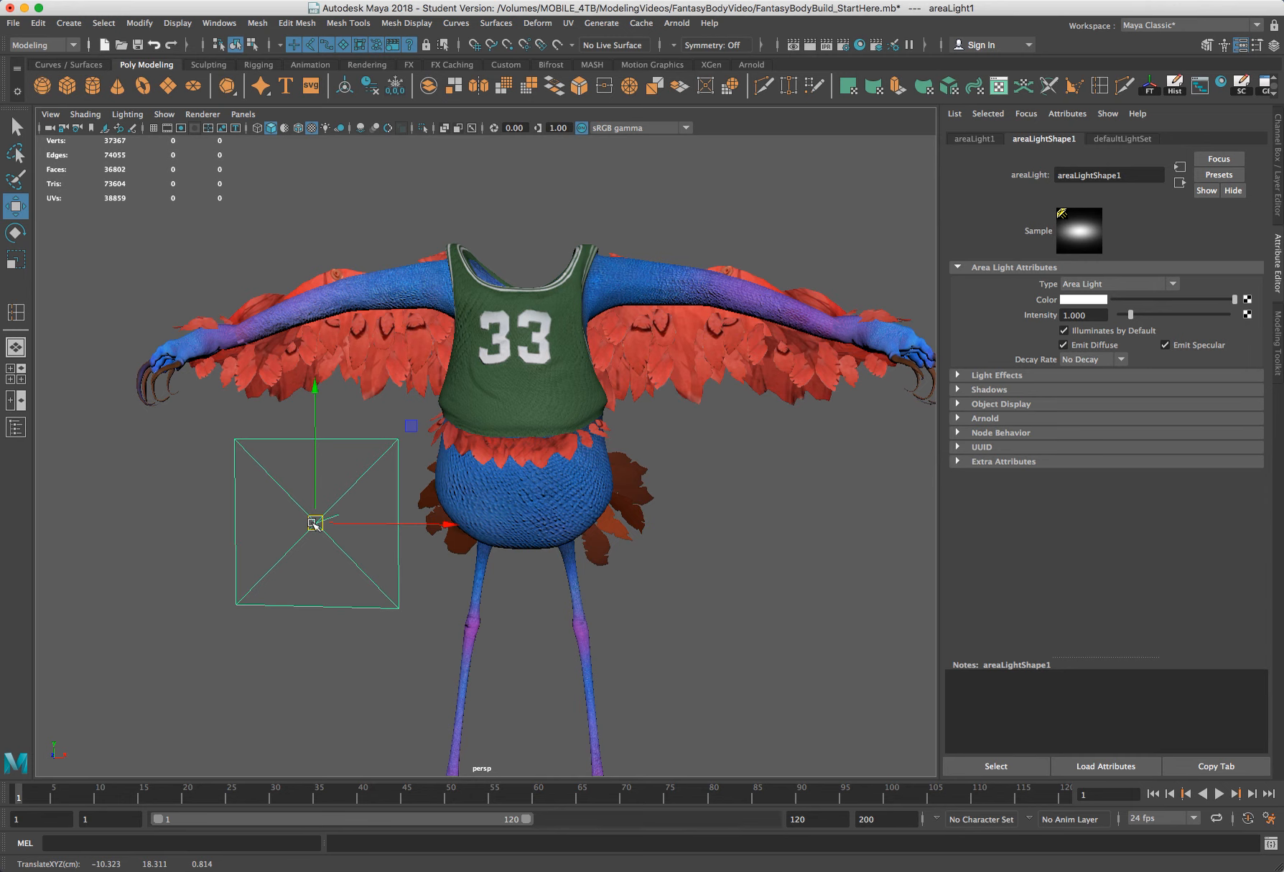
{"action": "middle_click_drag", "start_coordinate": [315, 524], "coordinate": [209, 544]}
Step: Show the area light's manipulator and move its aim point to the character's torso, near the lower edge of the jersey
{"action": "key", "text": "t"}
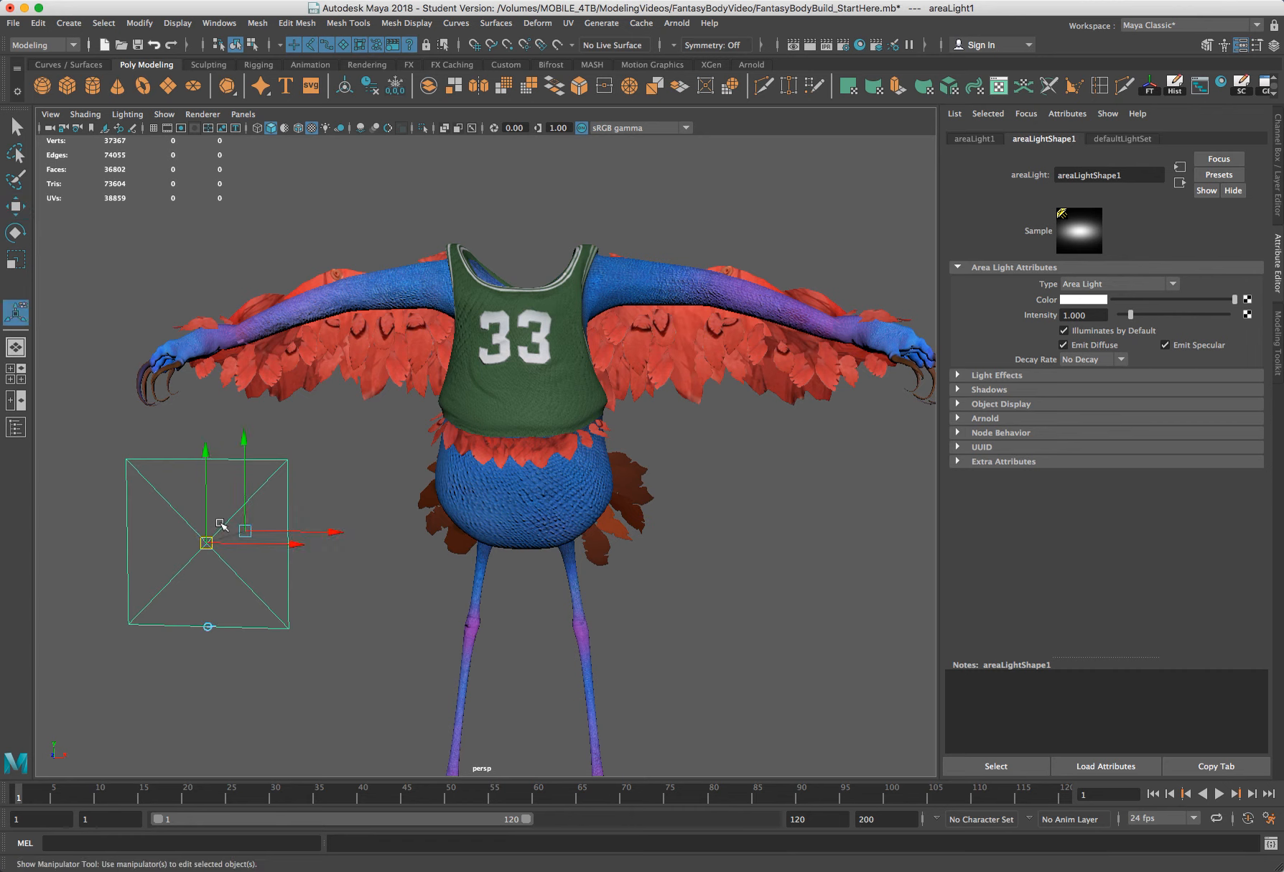
{"action": "left_click_drag", "start_coordinate": [251, 534], "coordinate": [374, 440]}
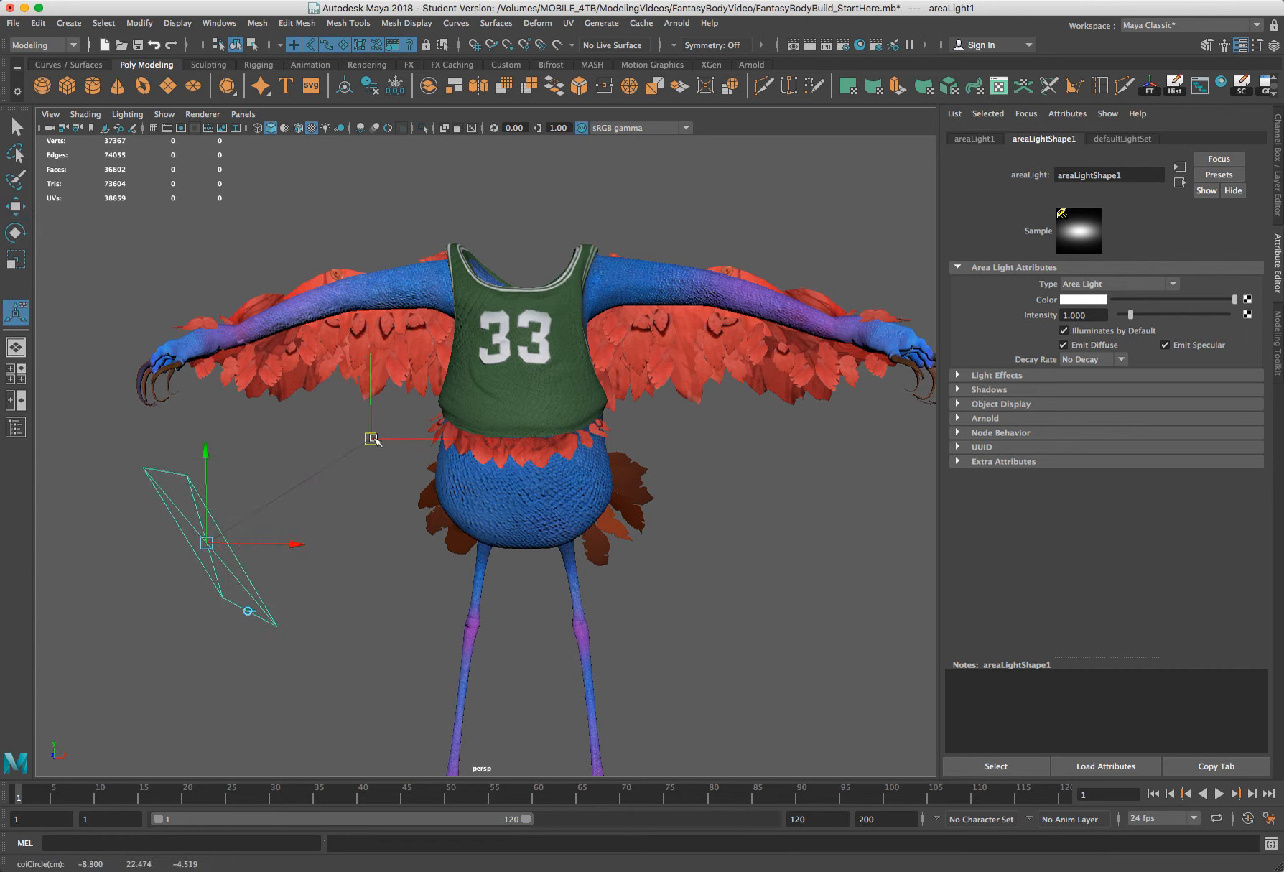
{"action": "left_click", "coordinate": [17, 314]}
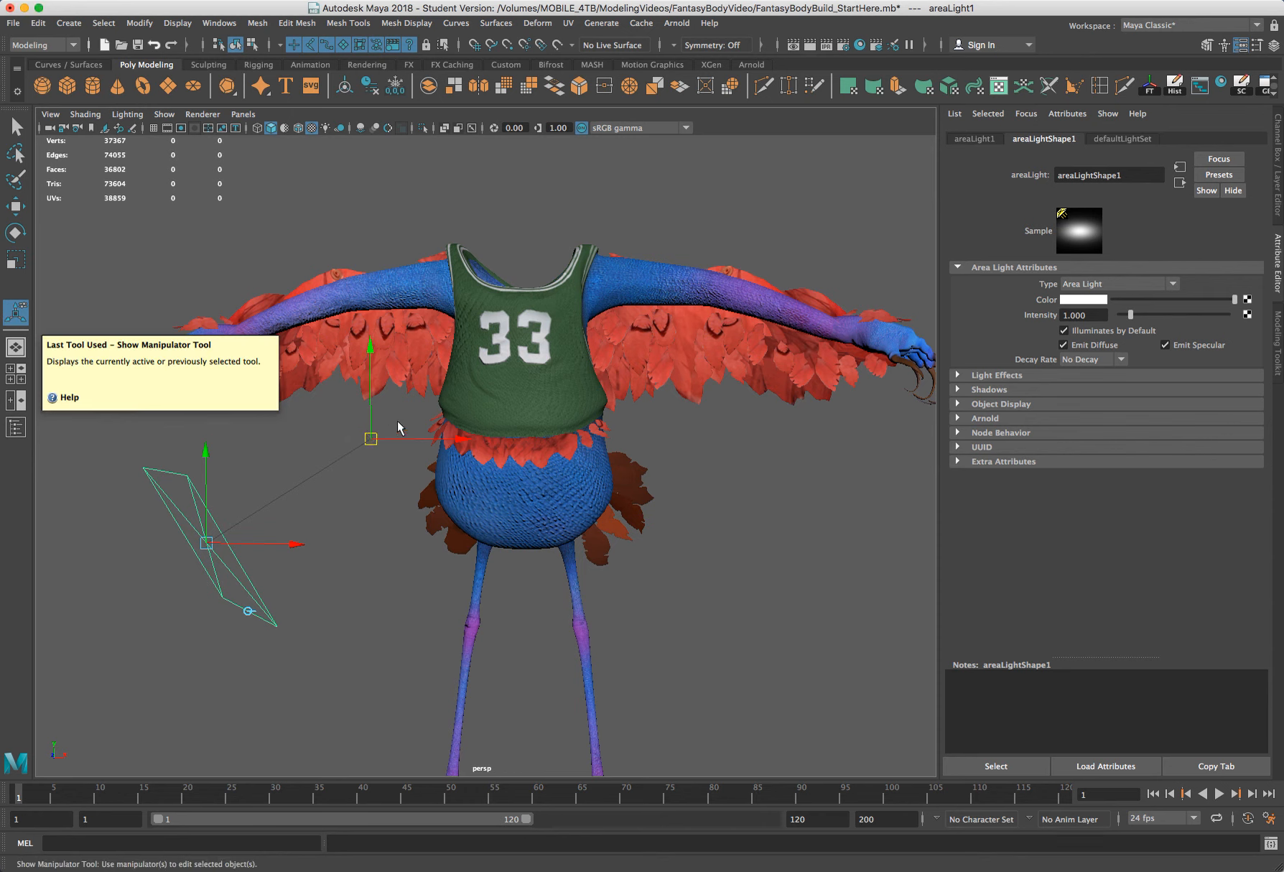
{"action": "middle_click_drag", "start_coordinate": [419, 414], "coordinate": [452, 392]}
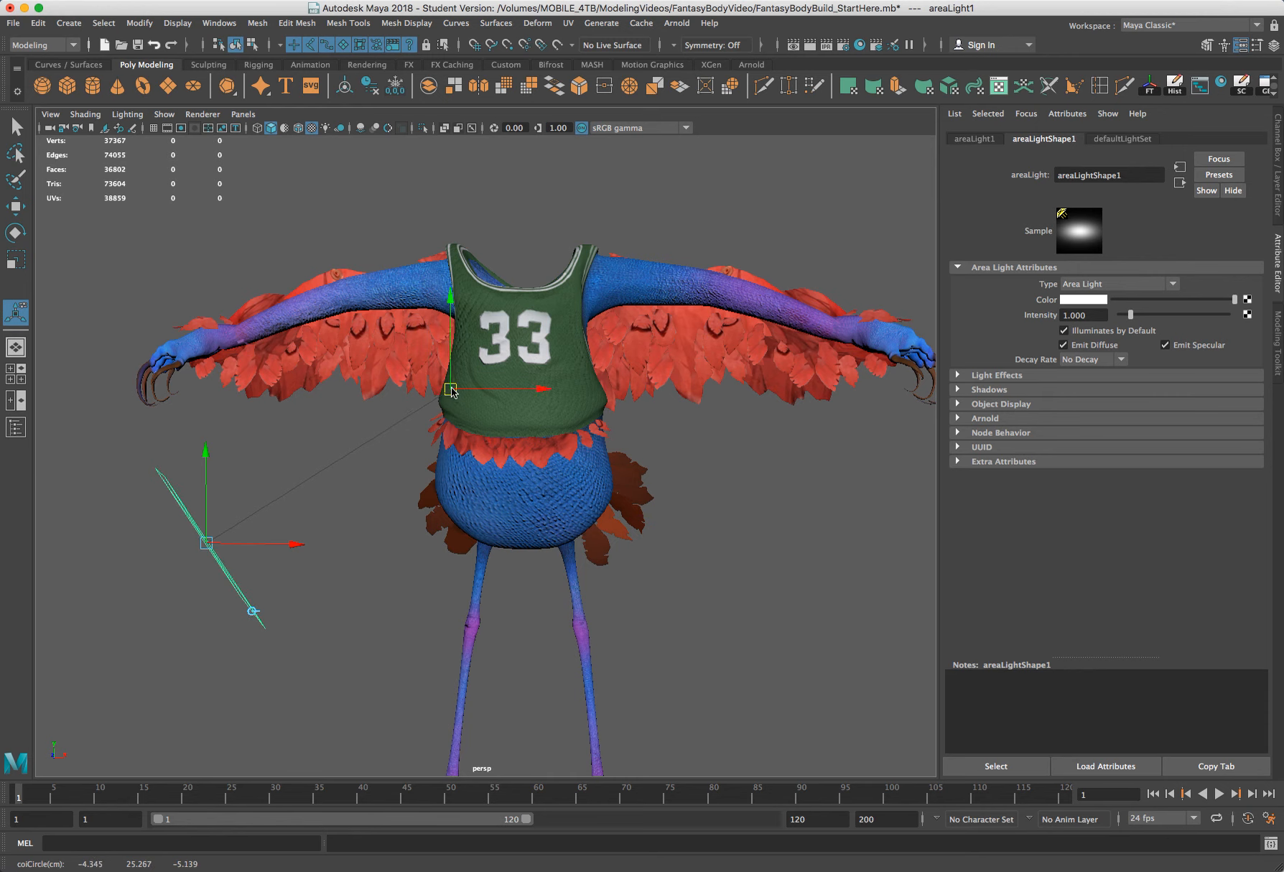
Step: Turn on scene lighting in the perspective view and shift the area light's aim point vertically between the character's legs and torso
{"action": "key", "text": "7"}
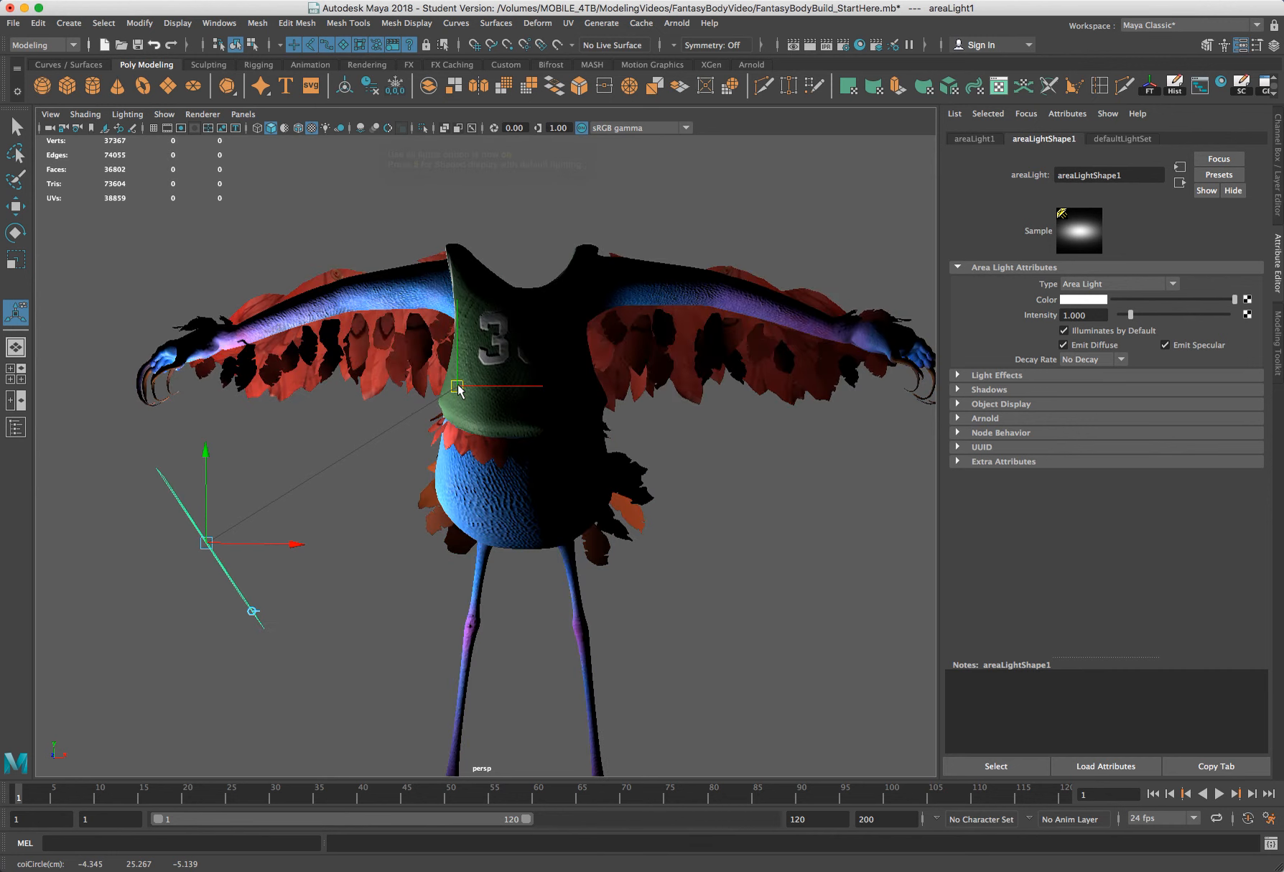
{"action": "middle_click_drag", "start_coordinate": [471, 546], "coordinate": [461, 611]}
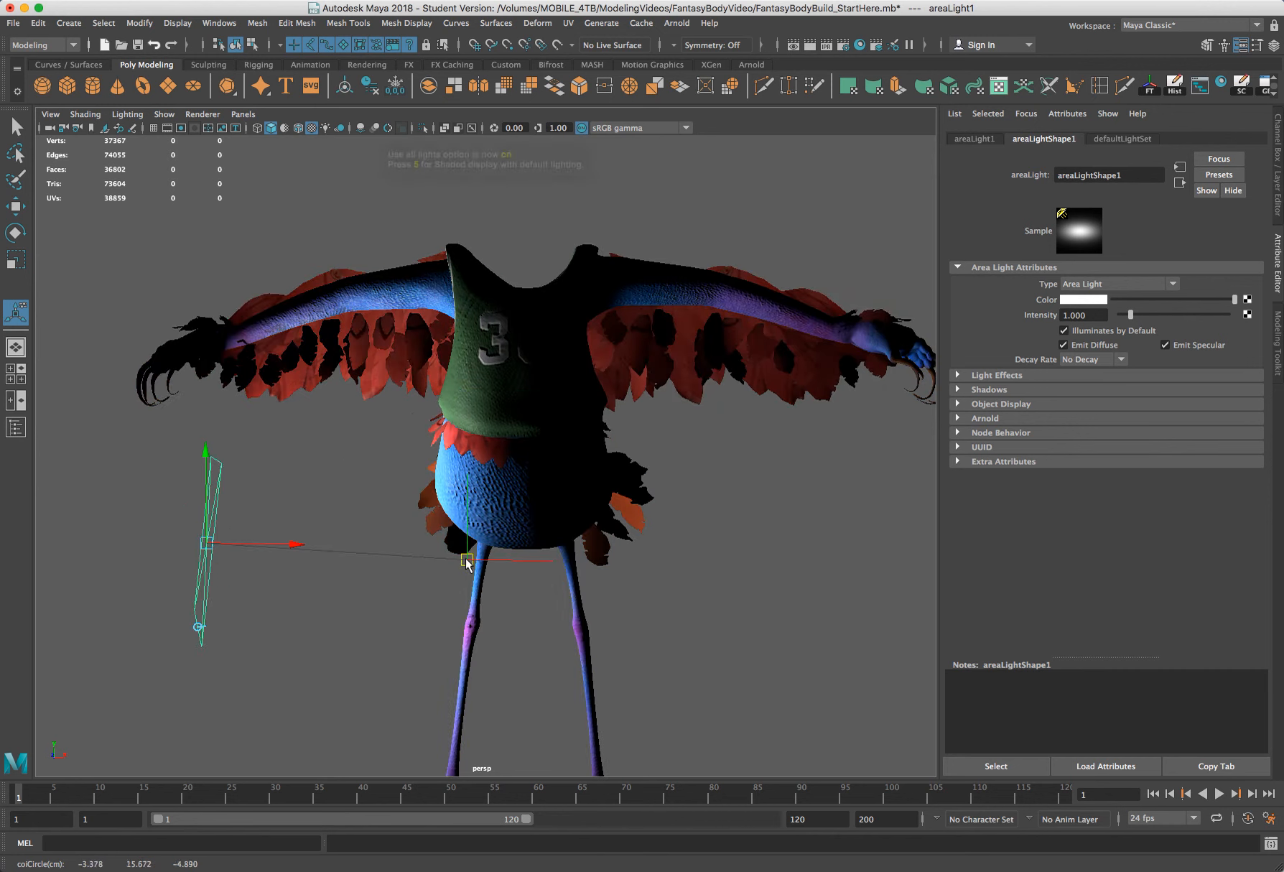
{"action": "mouse_move", "coordinate": [464, 654]}
{"action": "left_mouse_down"}
{"action": "mouse_move", "coordinate": [491, 541]}
{"action": "mouse_move", "coordinate": [490, 418]}
{"action": "mouse_move", "coordinate": [464, 368]}
{"action": "left_mouse_up"}
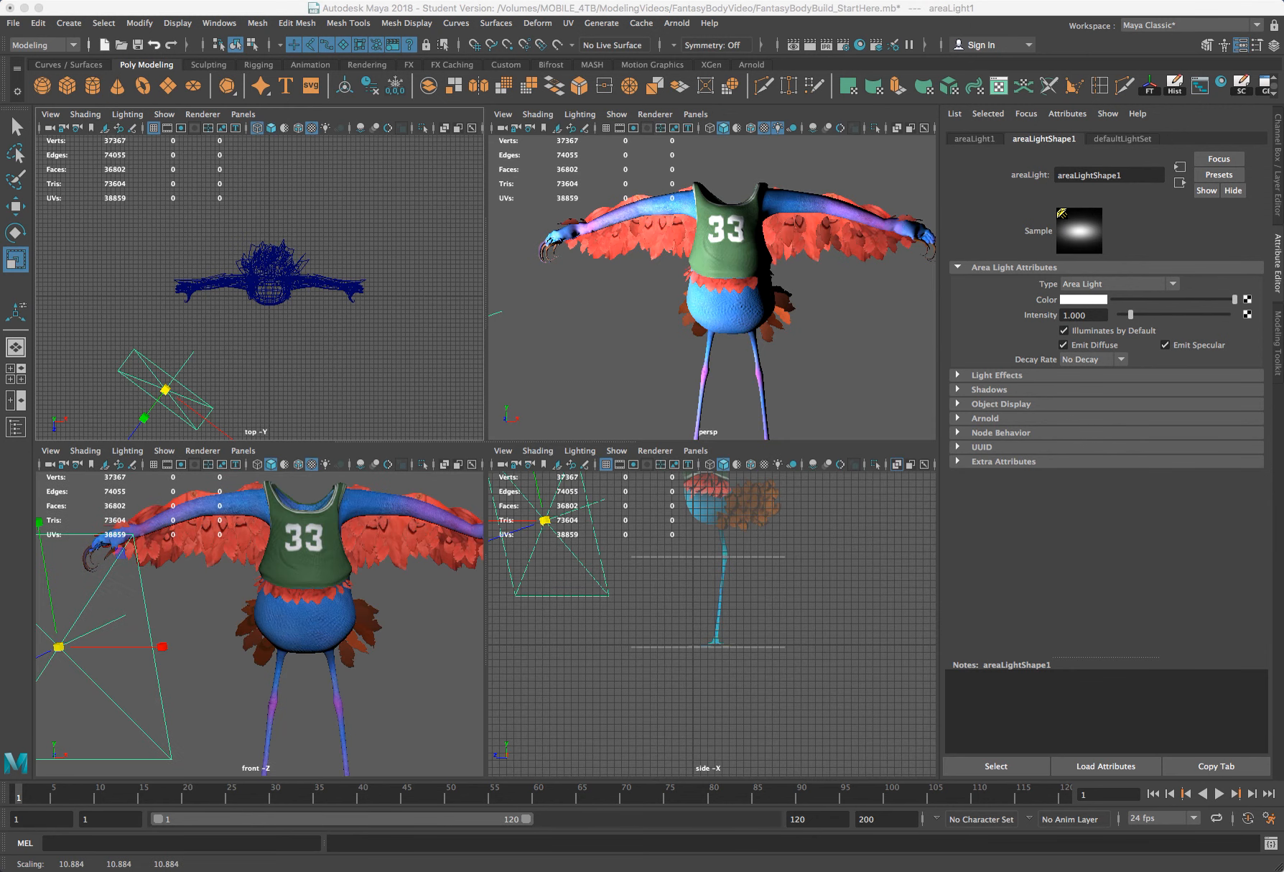
Step: In the top view, move the area light to the character's front side and place its aim point on the torso
{"action": "left_click", "coordinate": [169, 393]}
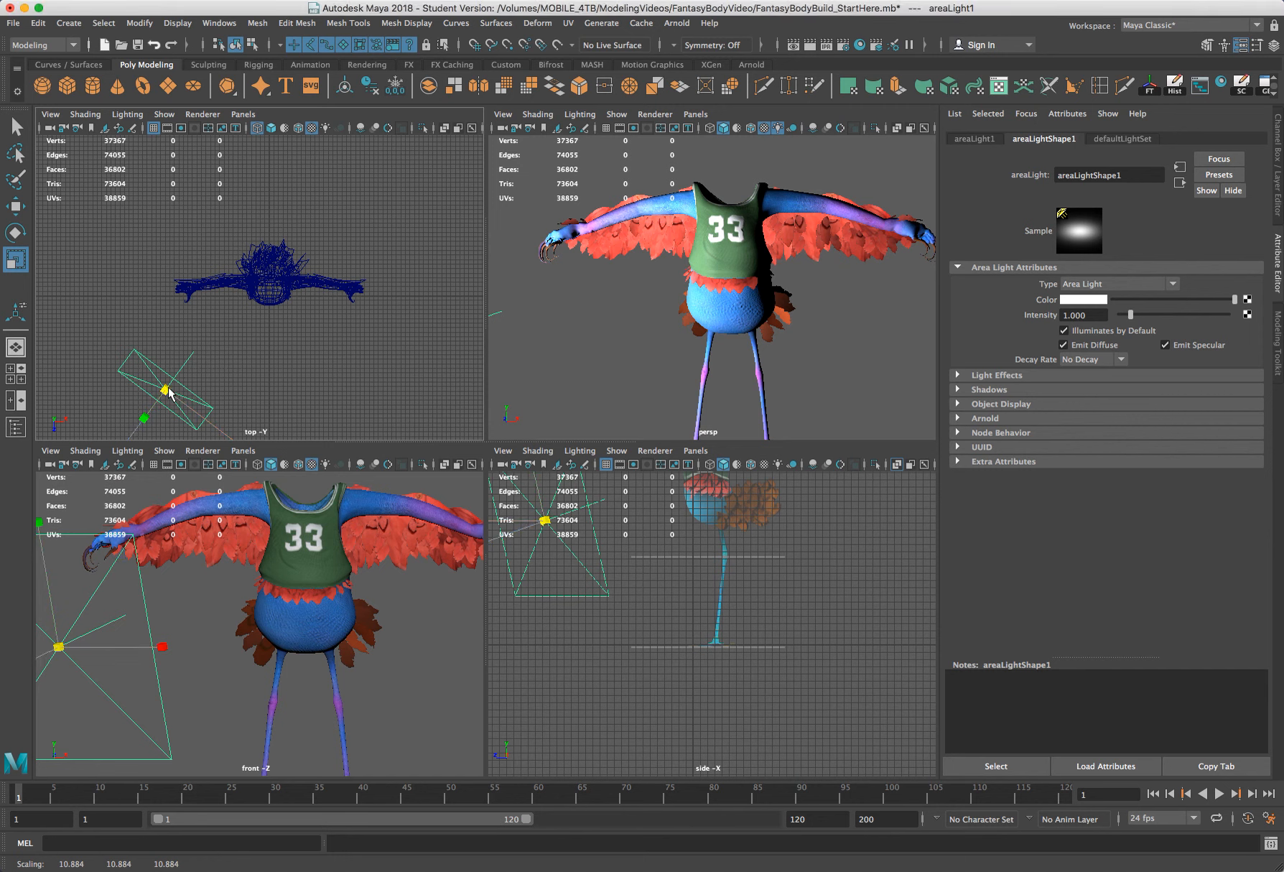
{"action": "key", "text": "w"}
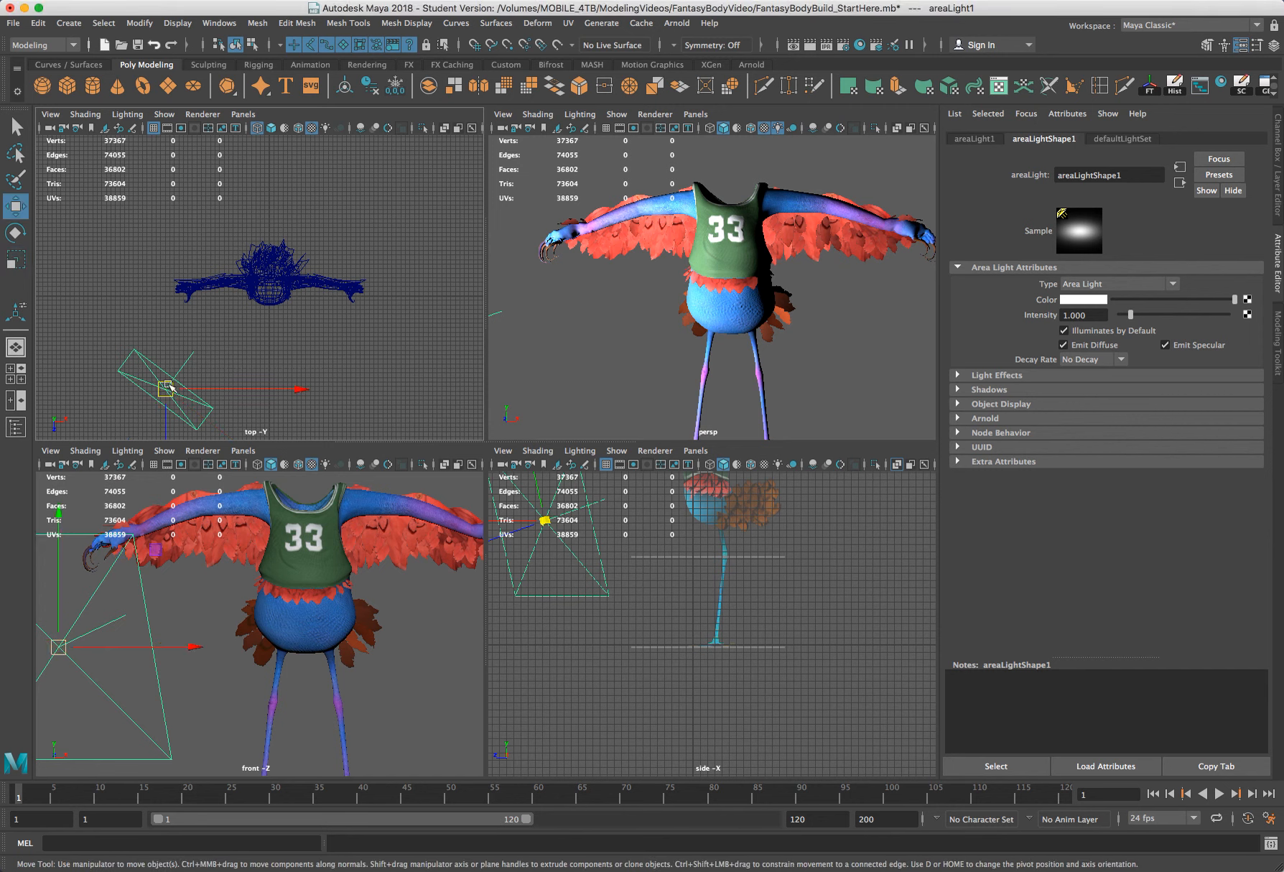
{"action": "left_click_drag", "start_coordinate": [168, 392], "coordinate": [145, 352]}
{"action": "key", "text": "t"}
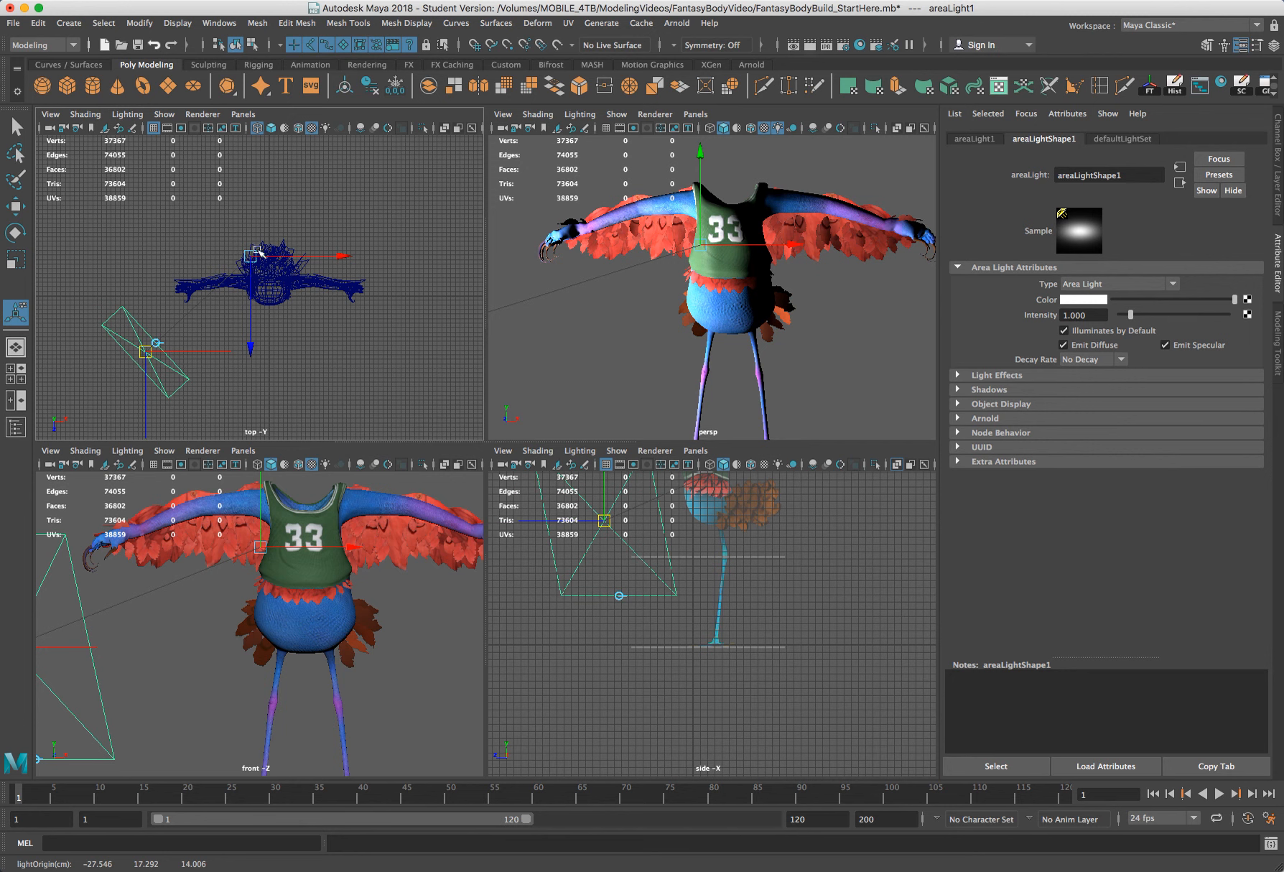
{"action": "left_click_drag", "start_coordinate": [257, 255], "coordinate": [257, 276]}
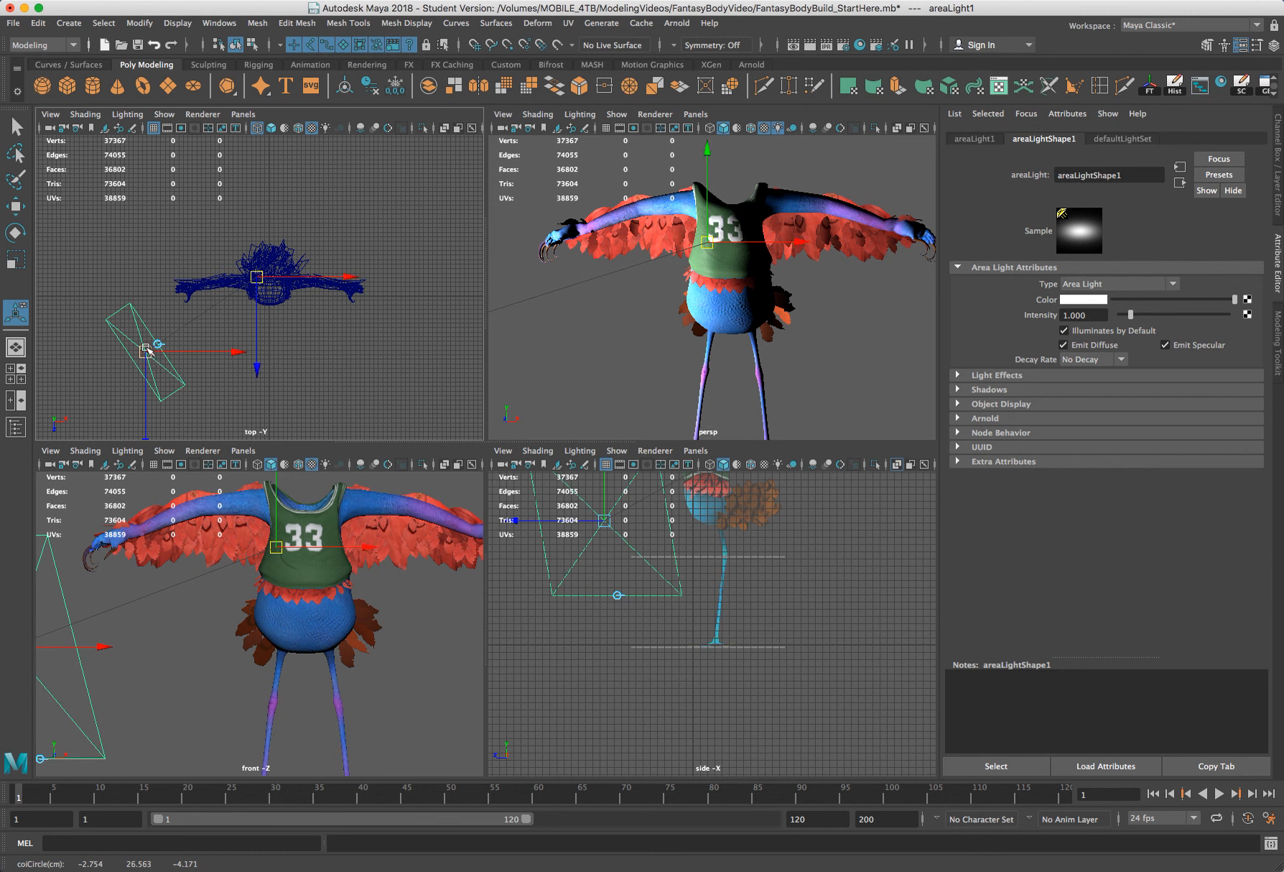
{"action": "left_click_drag", "start_coordinate": [145, 350], "coordinate": [146, 351]}
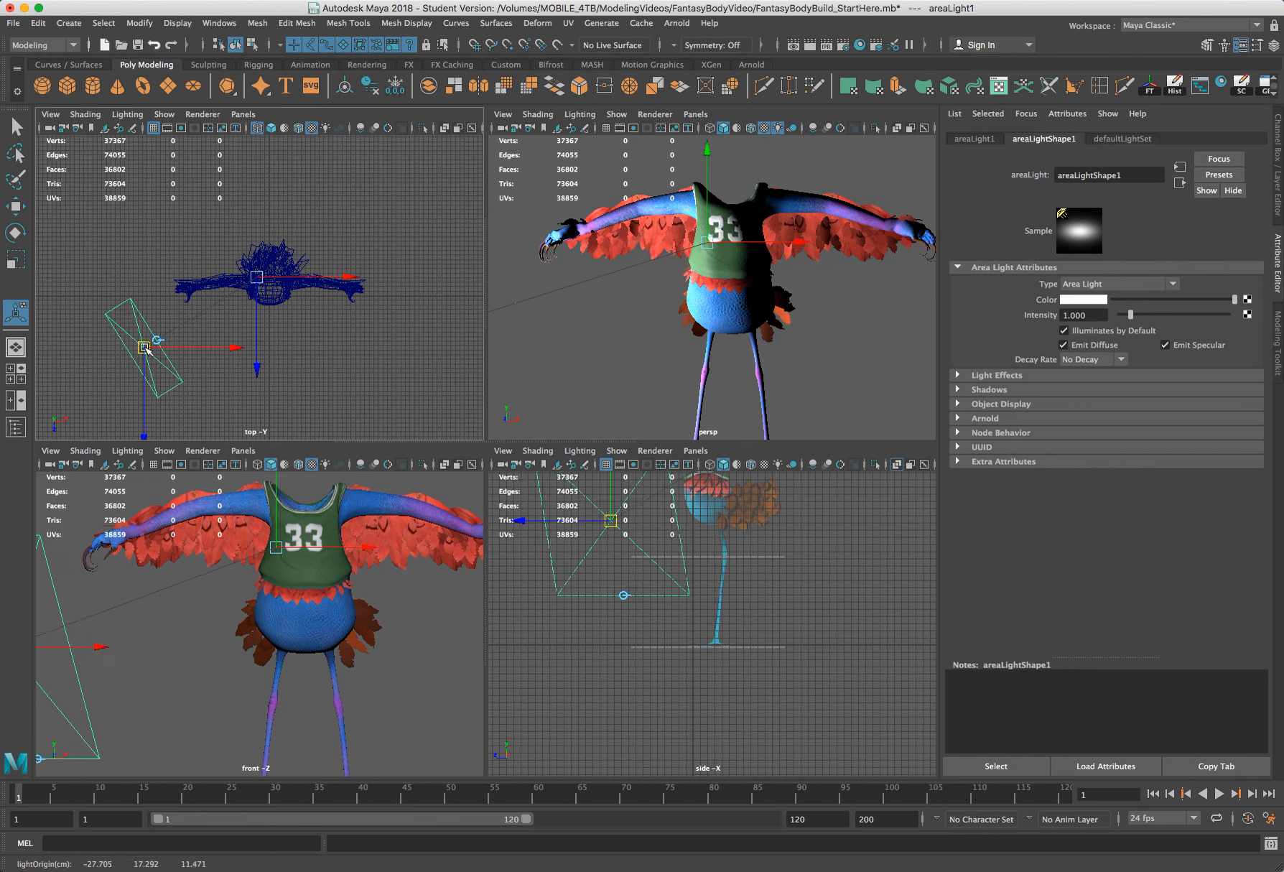
Step: In an enlarged top view, move the light to about X -29.5, Z 12.5 and its aim point to about X -1.8, Z -3.9
{"action": "key", "text": "space"}
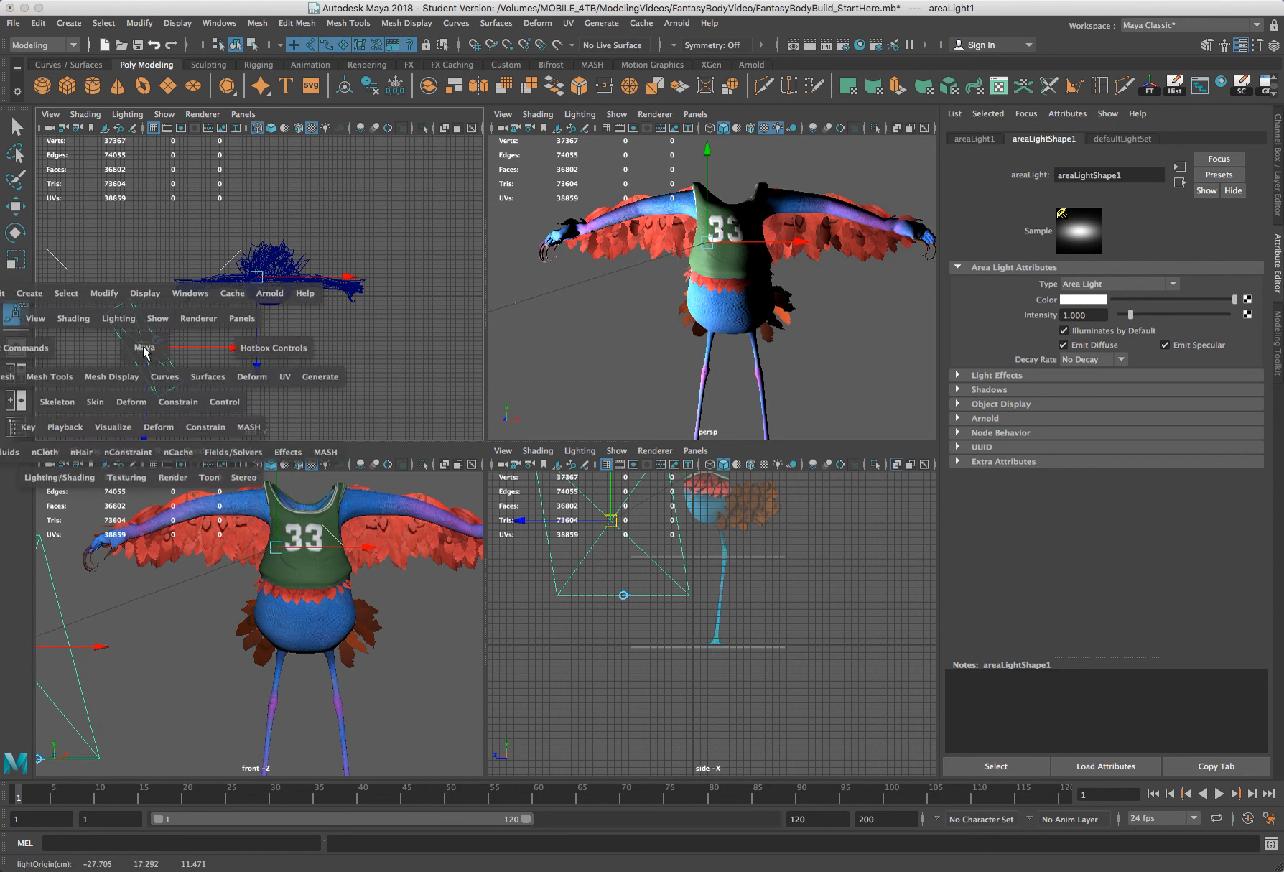
{"action": "key", "text": "space"}
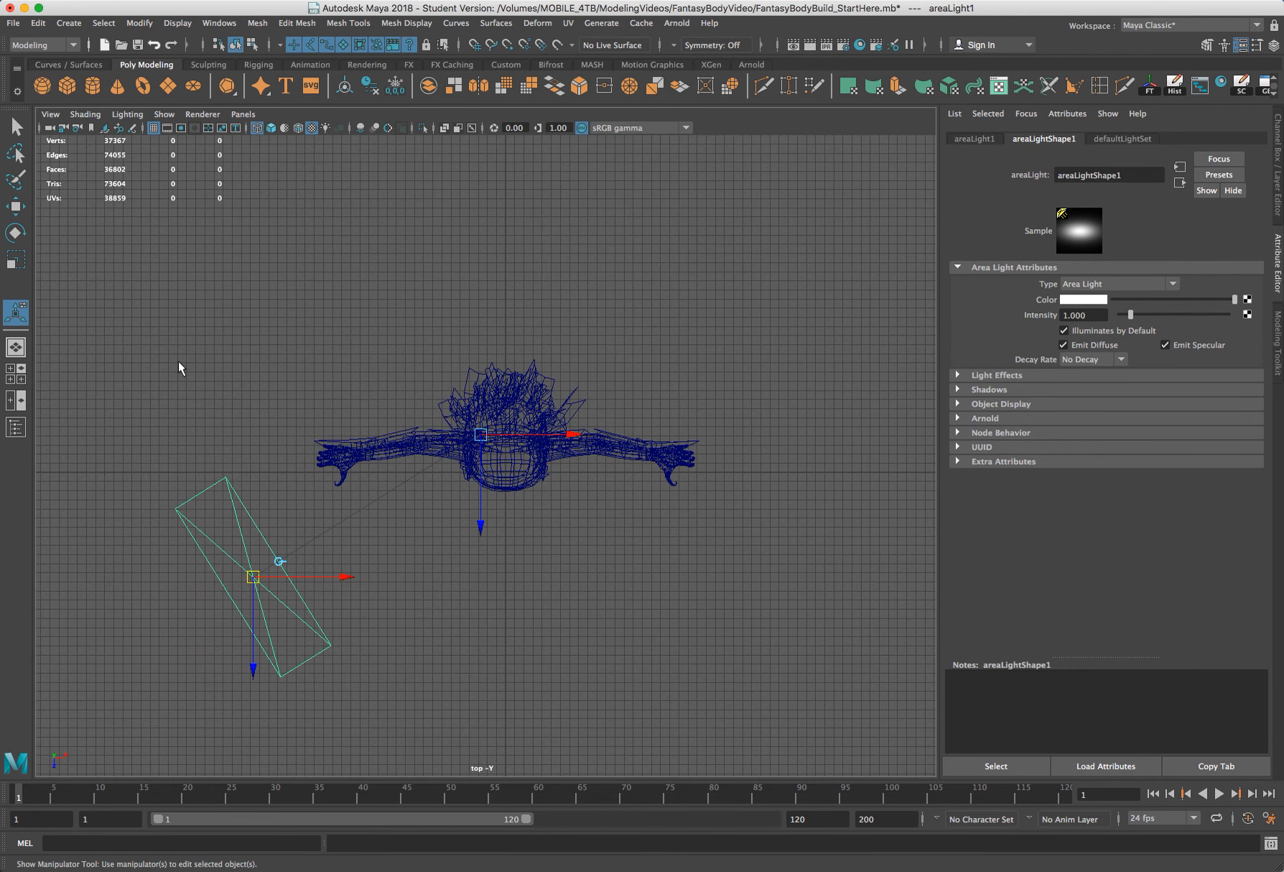
{"action": "left_click_drag", "start_coordinate": [255, 578], "coordinate": [240, 587]}
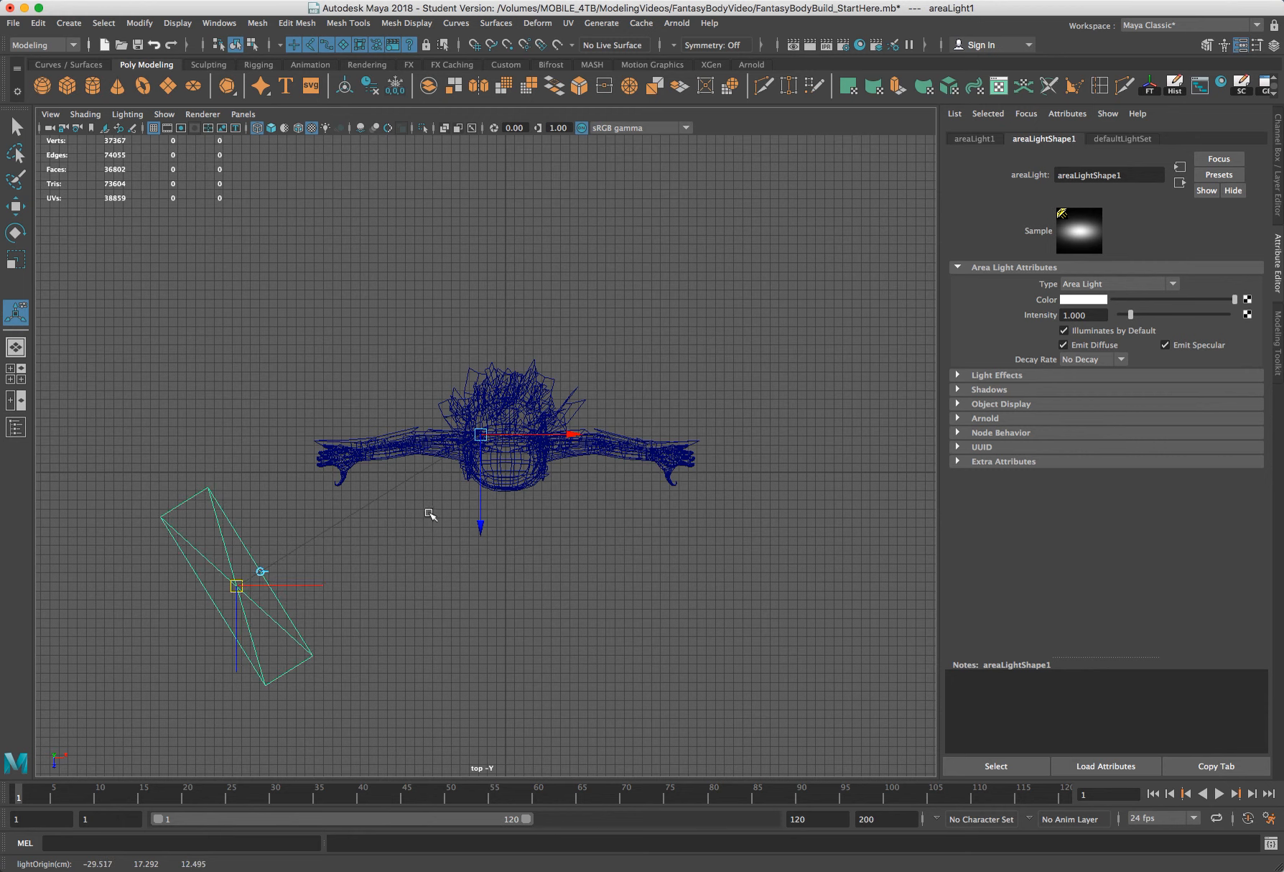
{"action": "left_click_drag", "start_coordinate": [482, 435], "coordinate": [492, 439]}
{"action": "key", "text": "space"}
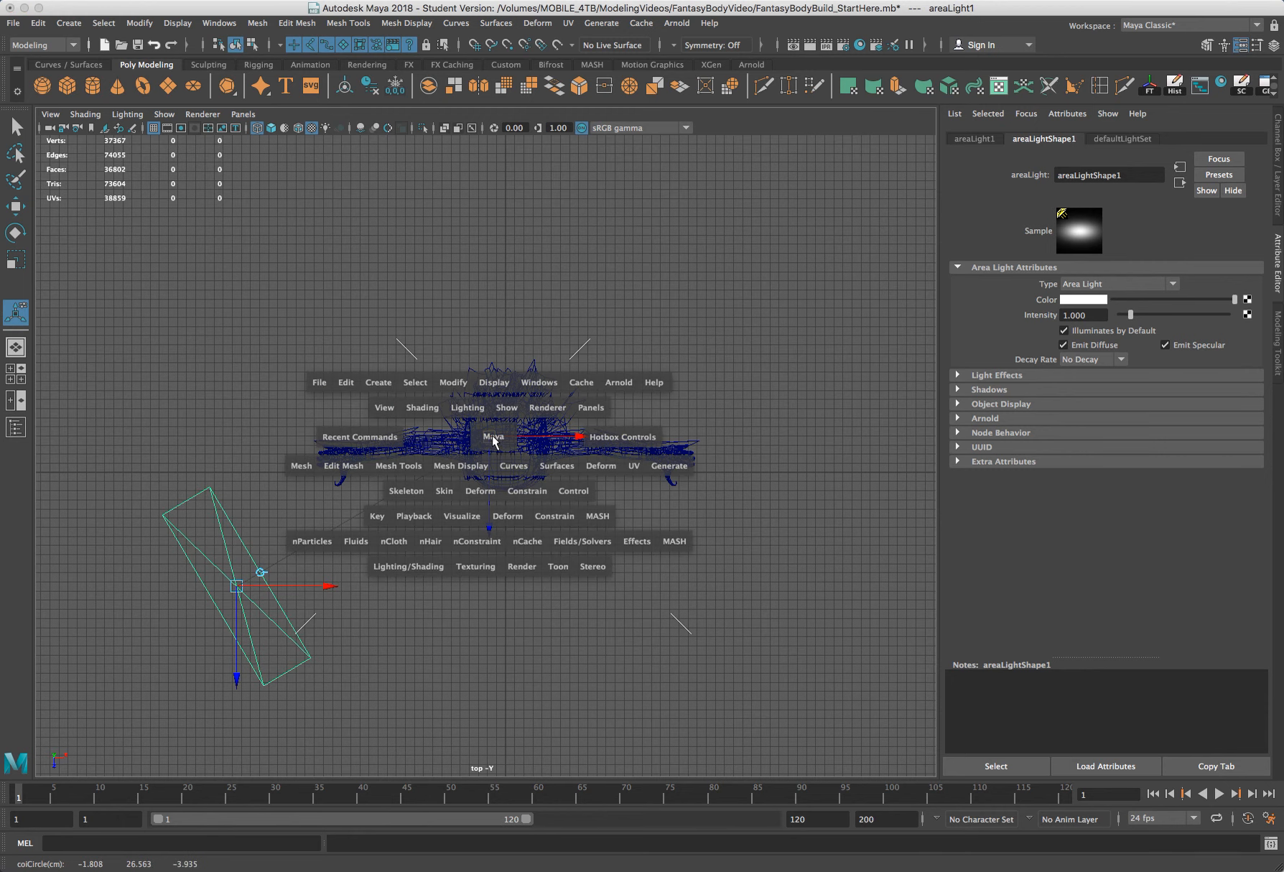
{"action": "key", "text": "space"}
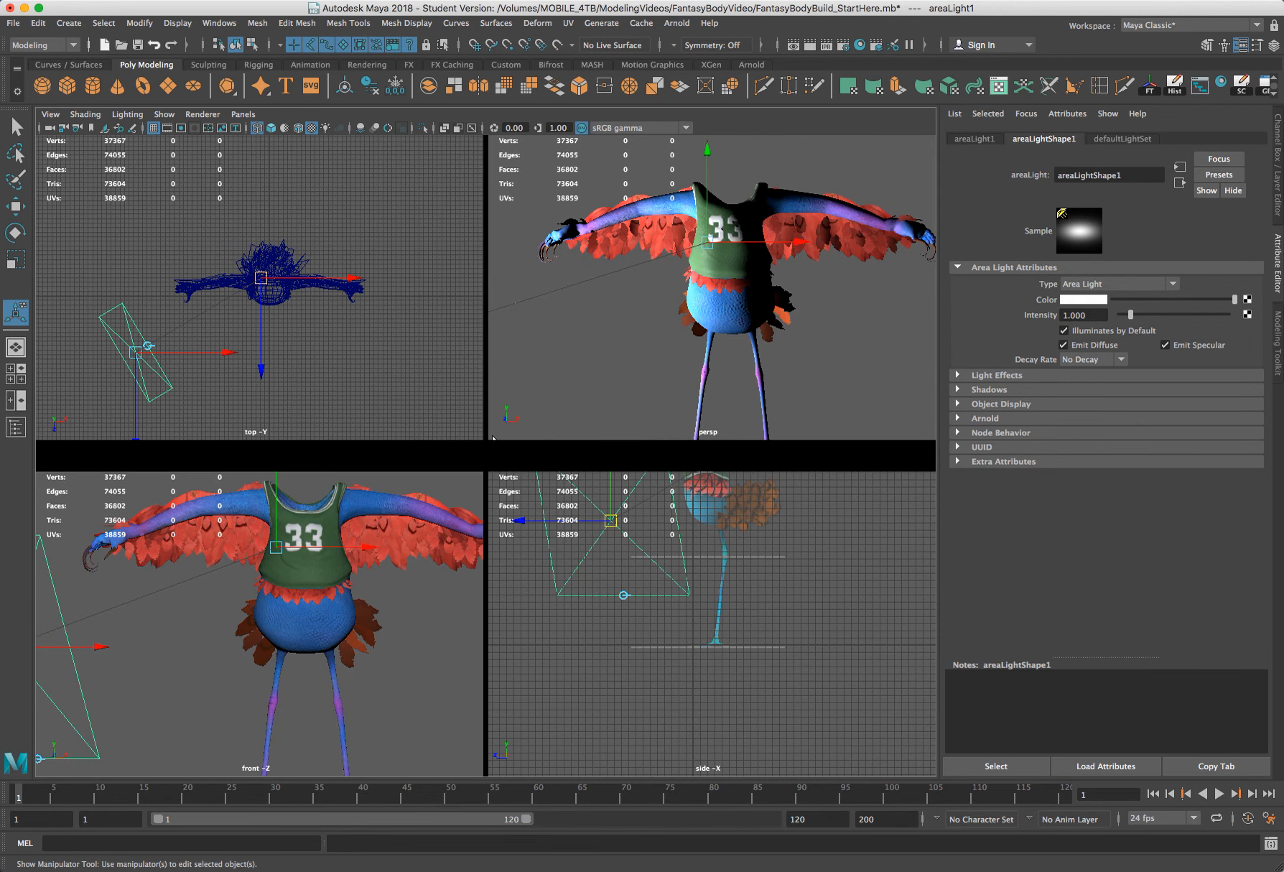
Step: In the front view, raise the area light's origin to a height of about 21.16 cm
{"action": "right_click_drag", "start_coordinate": [306, 558], "coordinate": [71, 547], "text": "alt"}
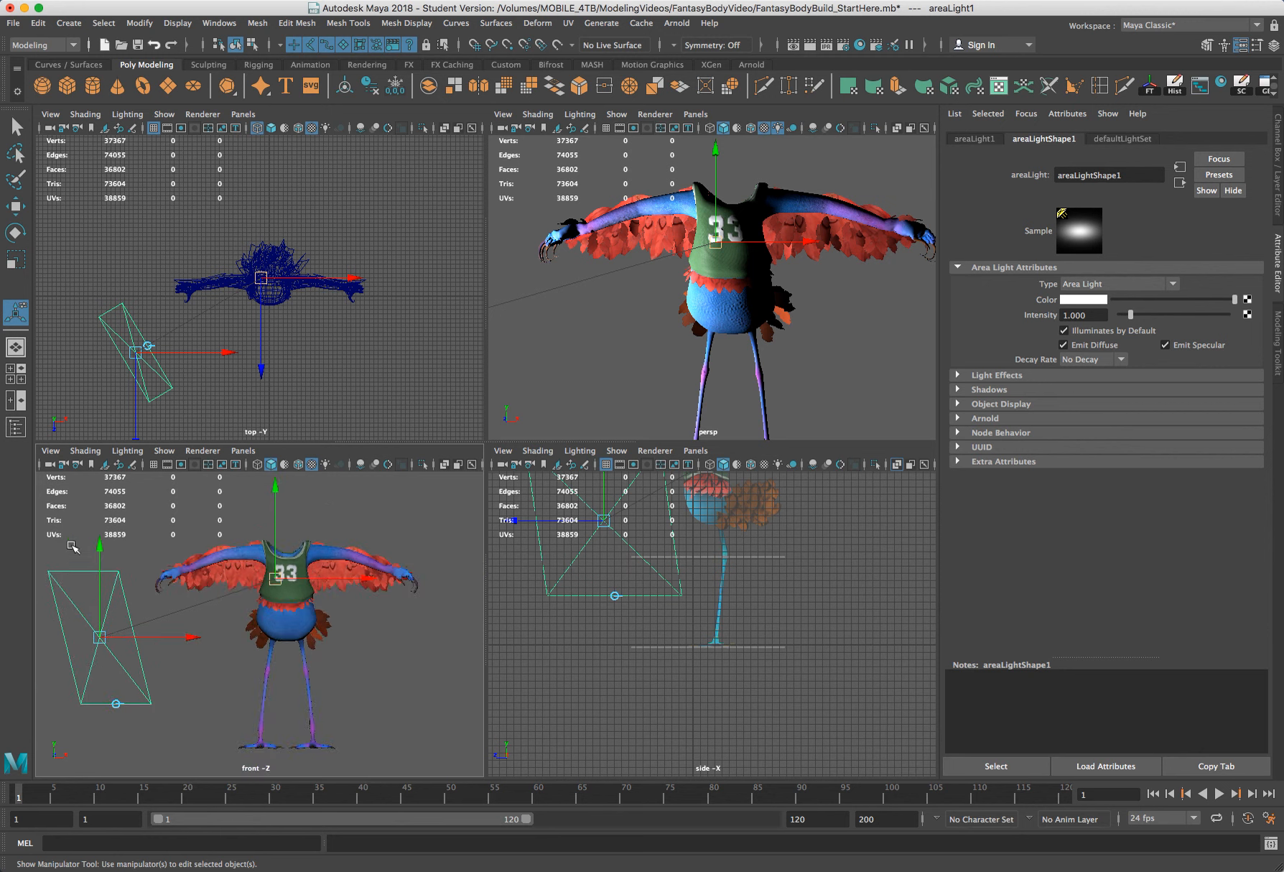
{"action": "scroll", "coordinate": [100, 546], "scroll_direction": "down", "scroll_amount": 2}
{"action": "left_click", "coordinate": [130, 545]}
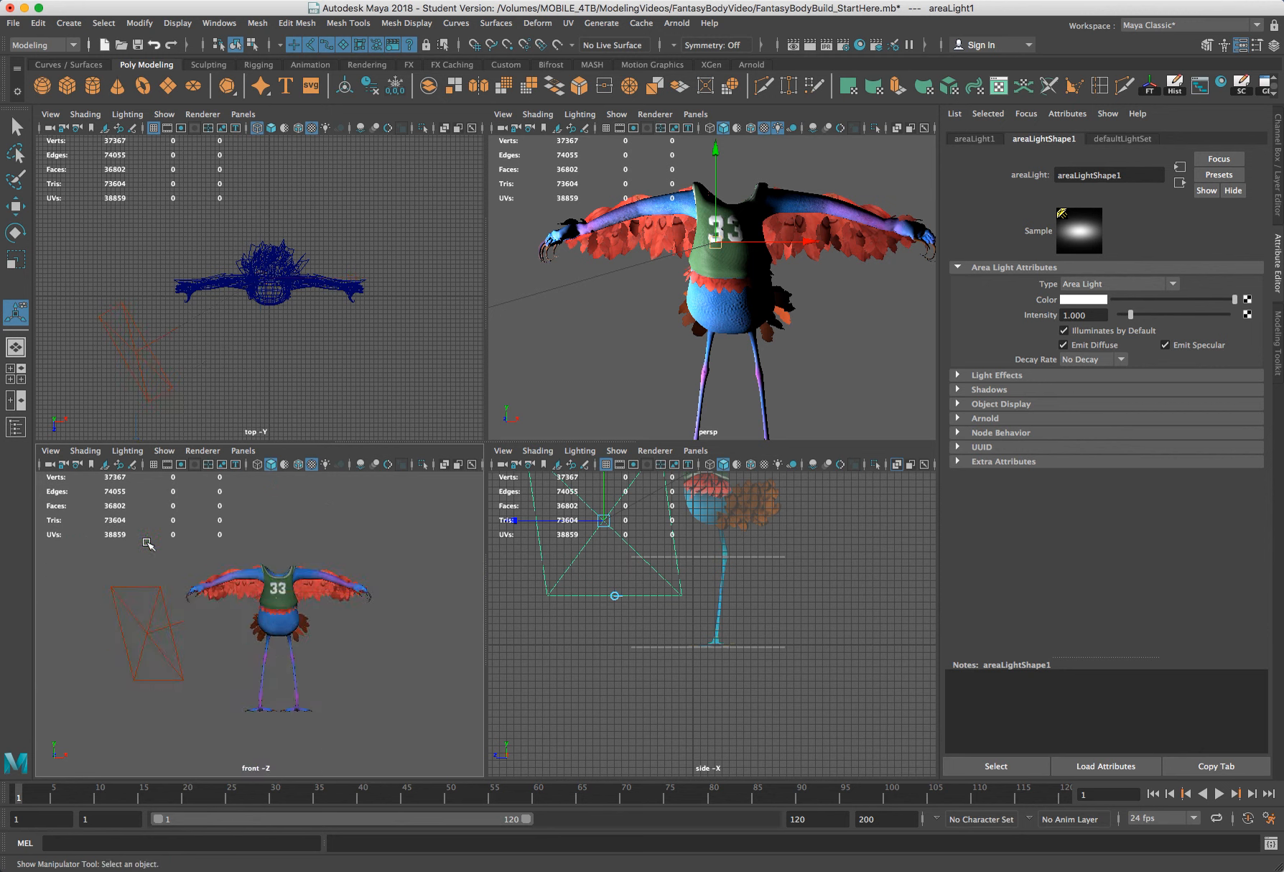
{"action": "left_click", "coordinate": [145, 594]}
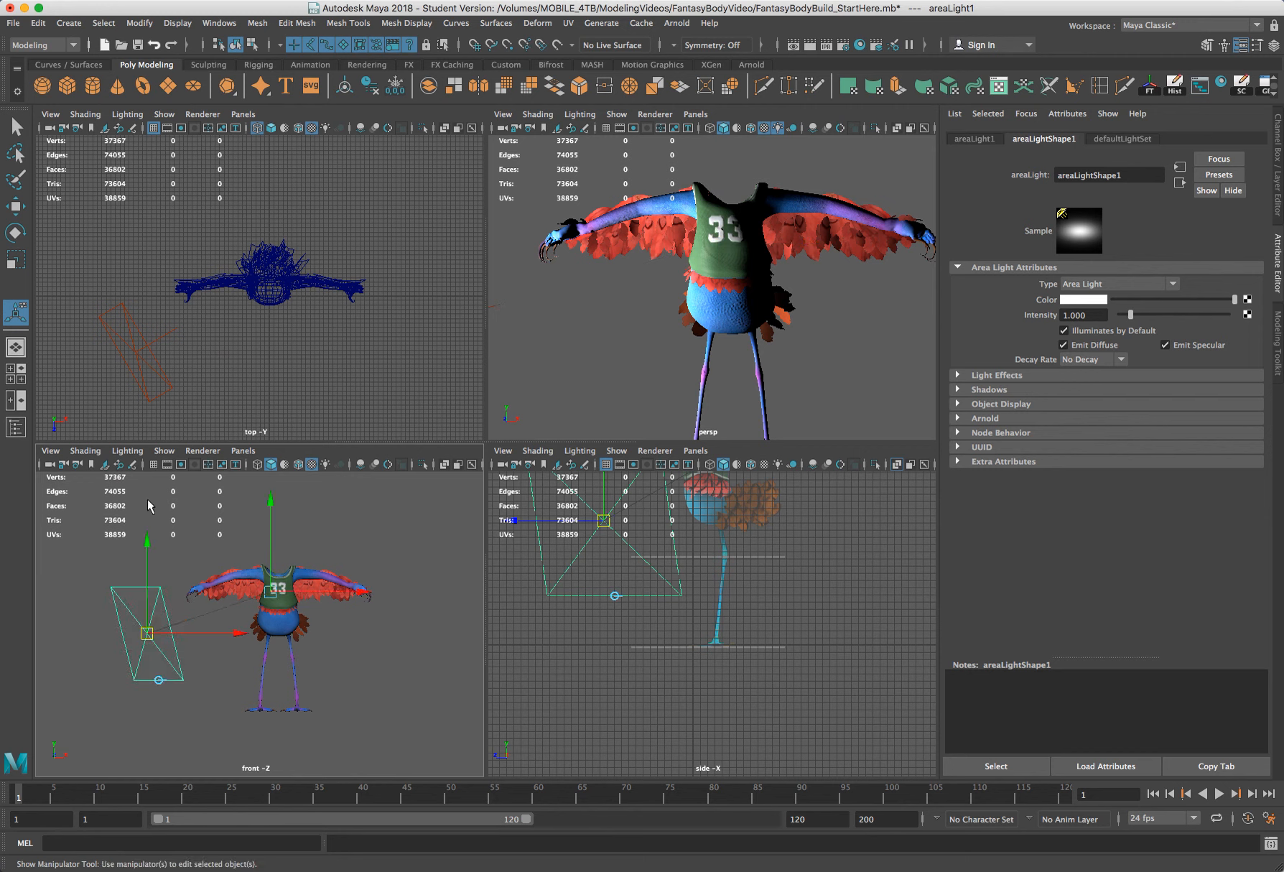
{"action": "left_click_drag", "start_coordinate": [147, 528], "coordinate": [149, 524]}
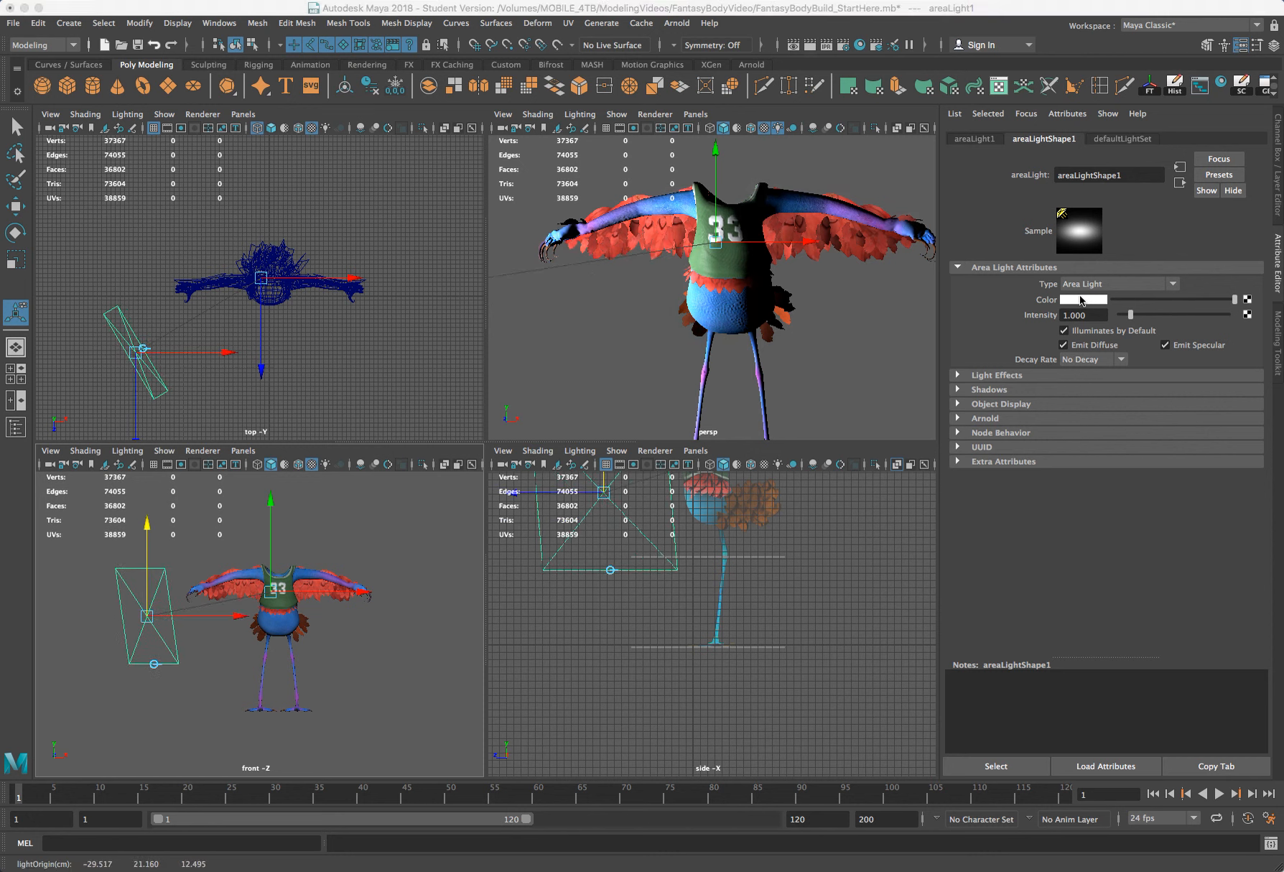
Step: Set the area light's color to a warm orange with hue 28.848, saturation 0.759 and value 1
{"action": "left_click", "coordinate": [1078, 300]}
{"action": "left_click", "coordinate": [1078, 300]}
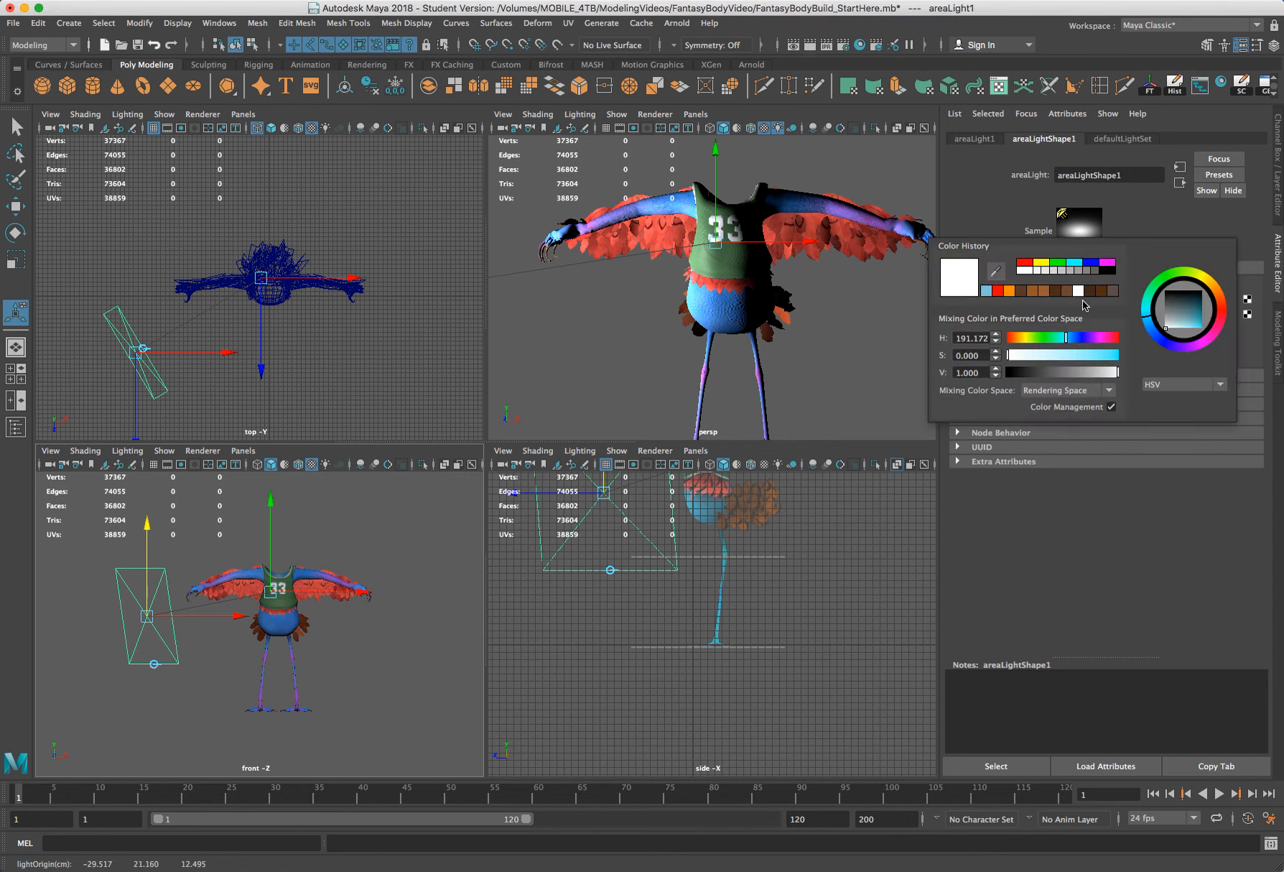
{"action": "left_click_drag", "start_coordinate": [1055, 352], "coordinate": [1069, 355]}
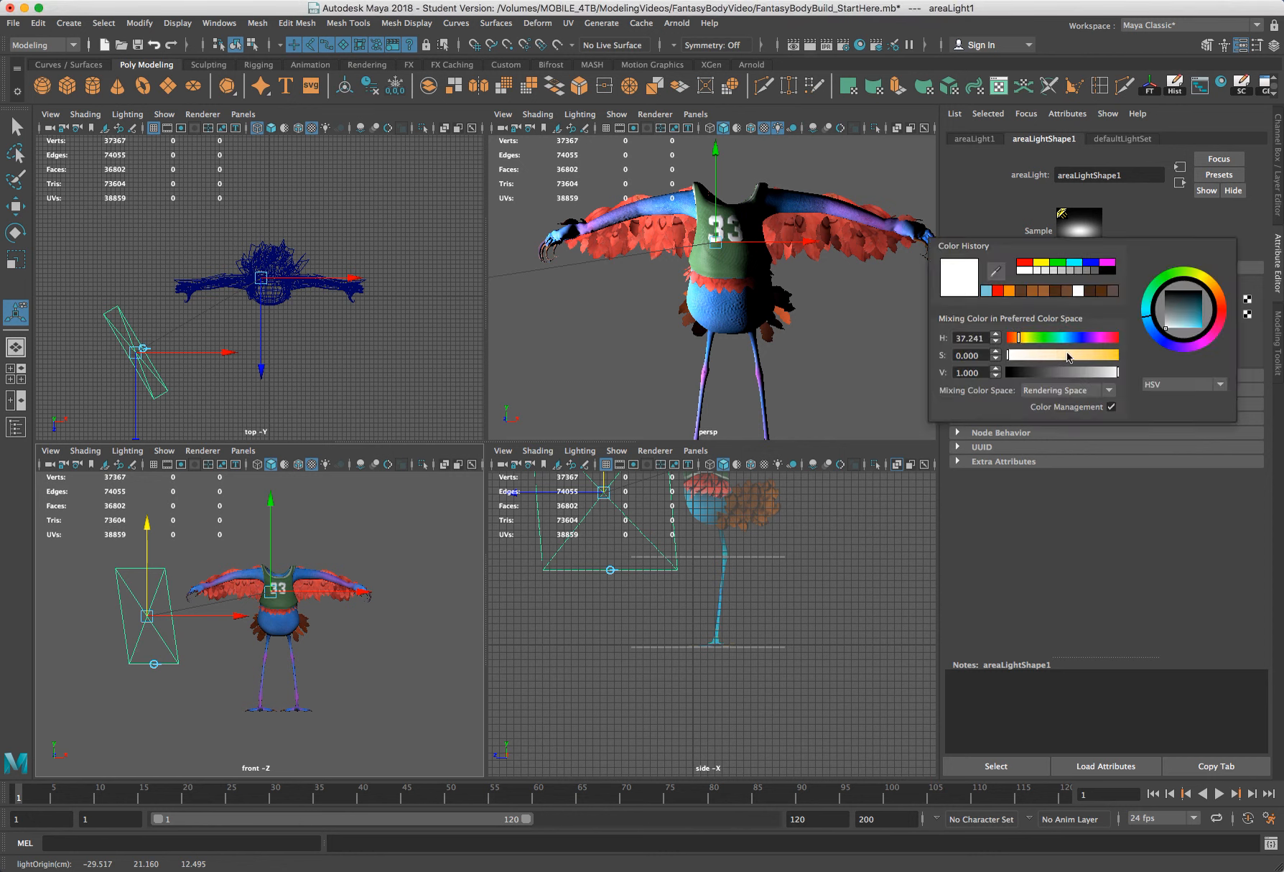
{"action": "left_click", "coordinate": [1217, 289]}
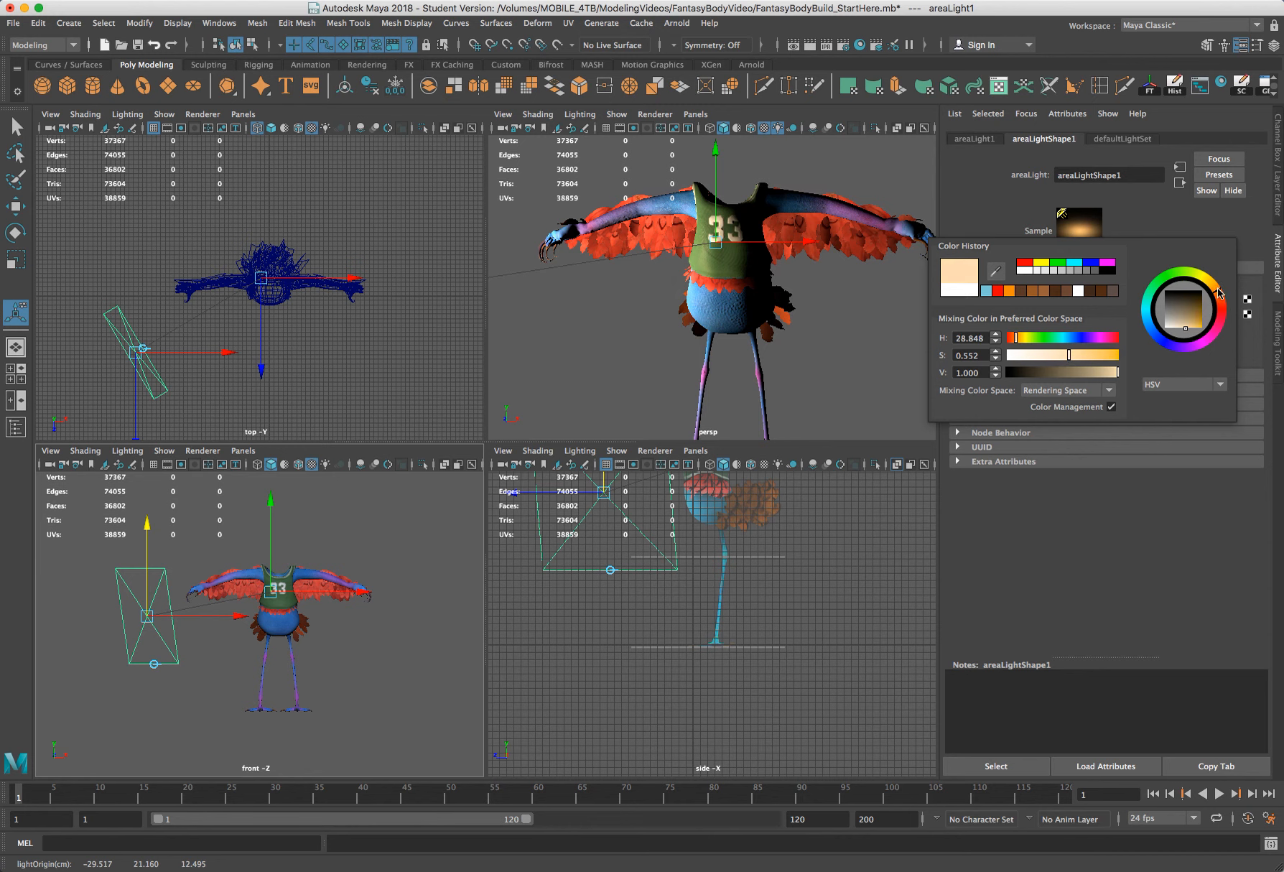
{"action": "left_click", "coordinate": [1091, 355]}
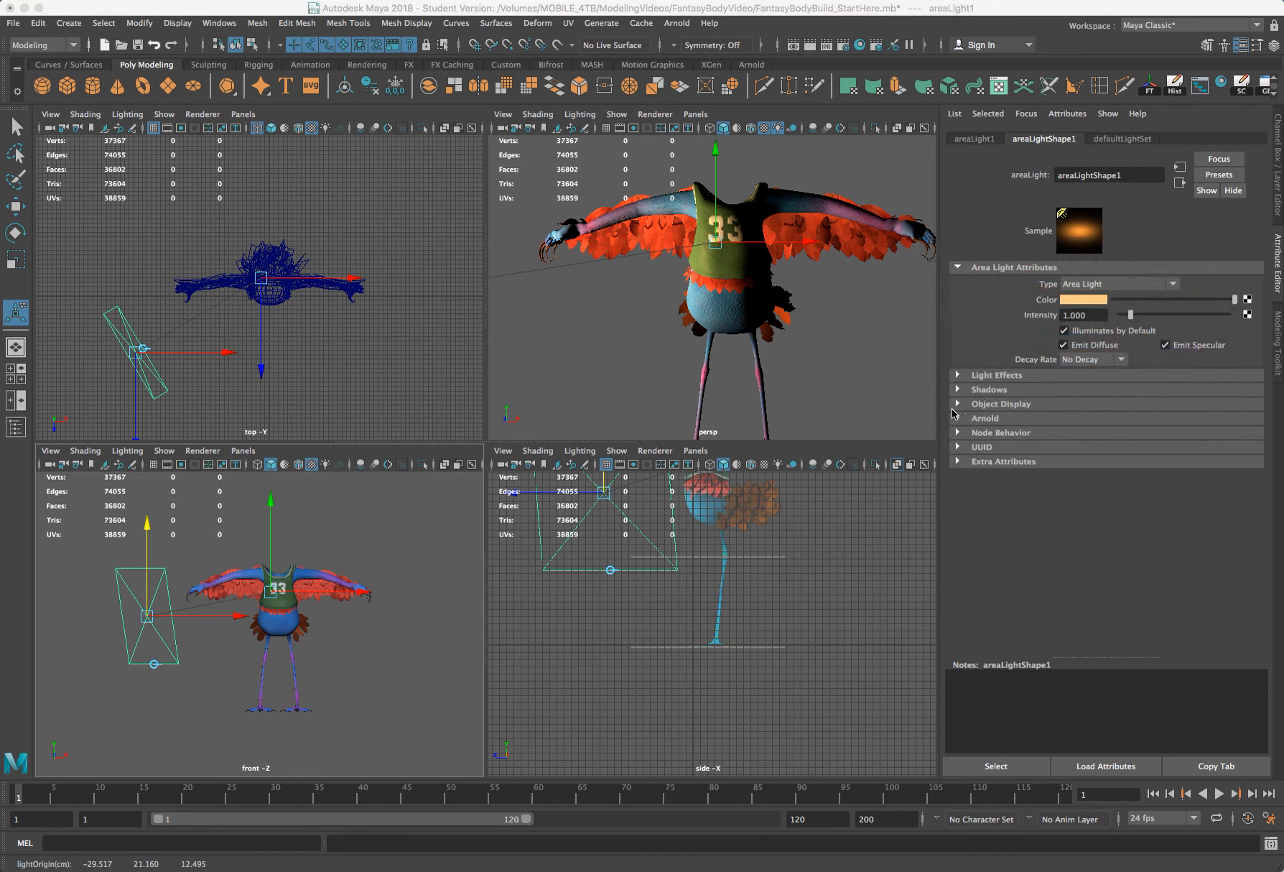
Step: Set the area light's Arnold exposure to 7
{"action": "left_click", "coordinate": [959, 418]}
{"action": "left_click", "coordinate": [959, 419]}
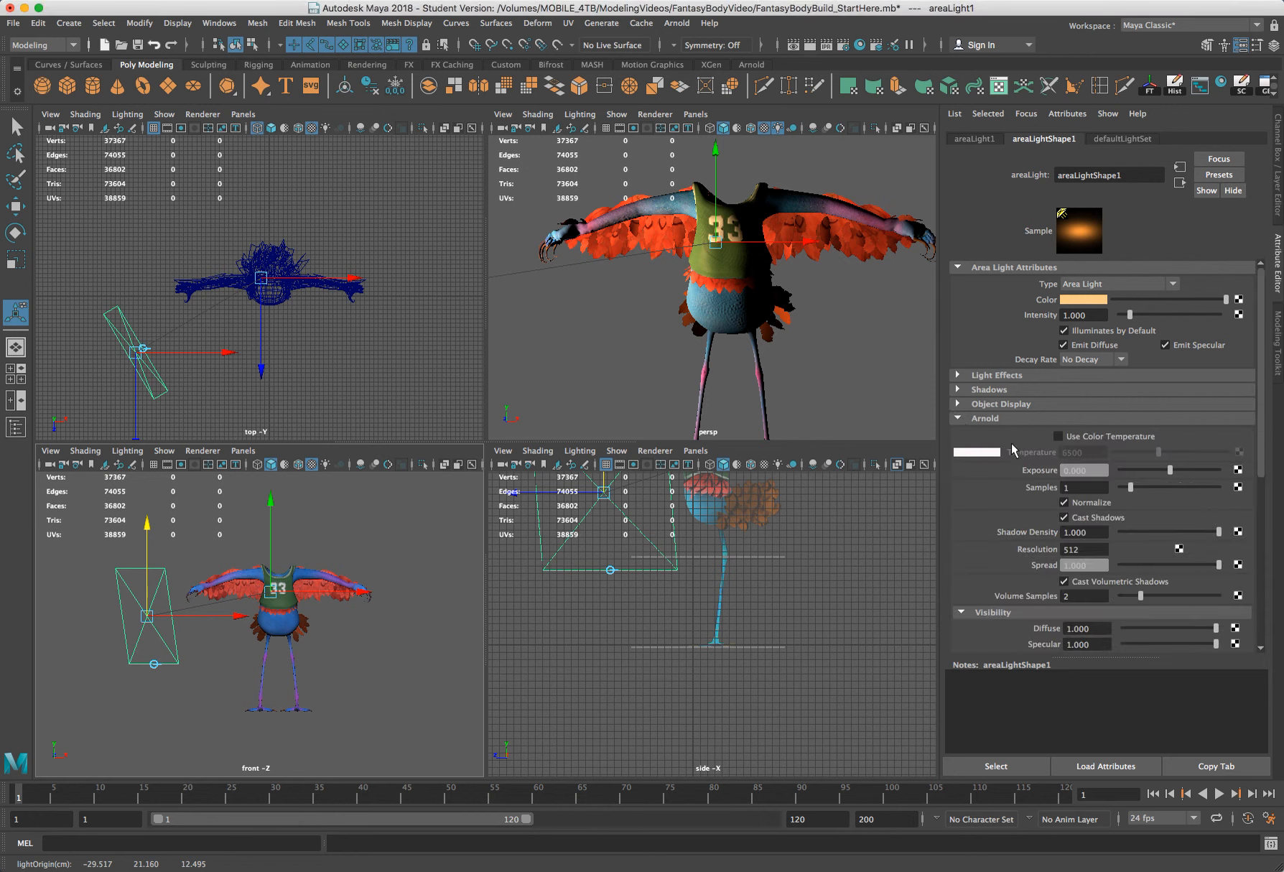
{"action": "double_click", "coordinate": [1063, 470]}
{"action": "type", "text": "7.0"}
{"action": "key", "text": "Return"}
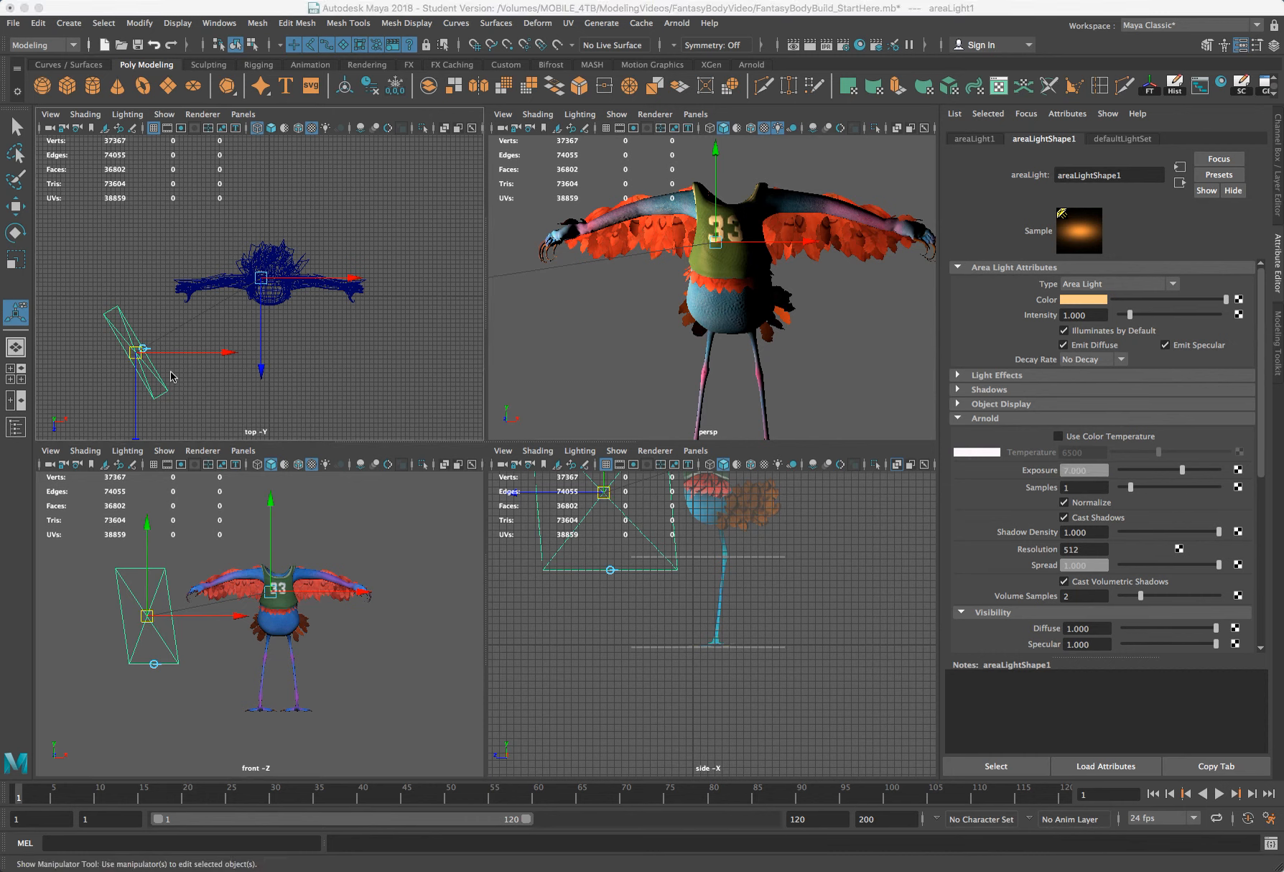
Step: Duplicate the area light and place the copy on the character's opposite side at about X 27.2, Y 21.2, Z 13.0
{"action": "left_click", "coordinate": [150, 359]}
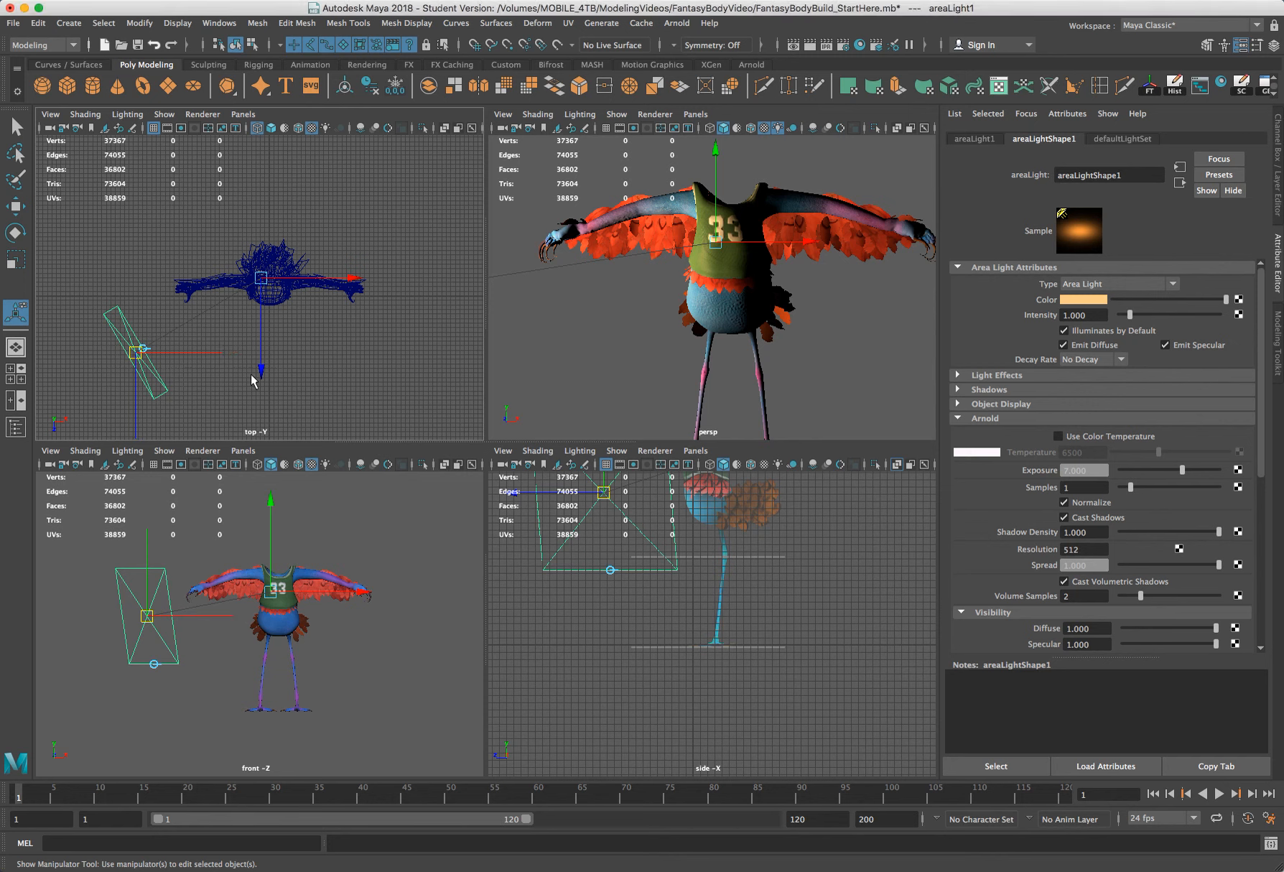
{"action": "left_click", "coordinate": [326, 372]}
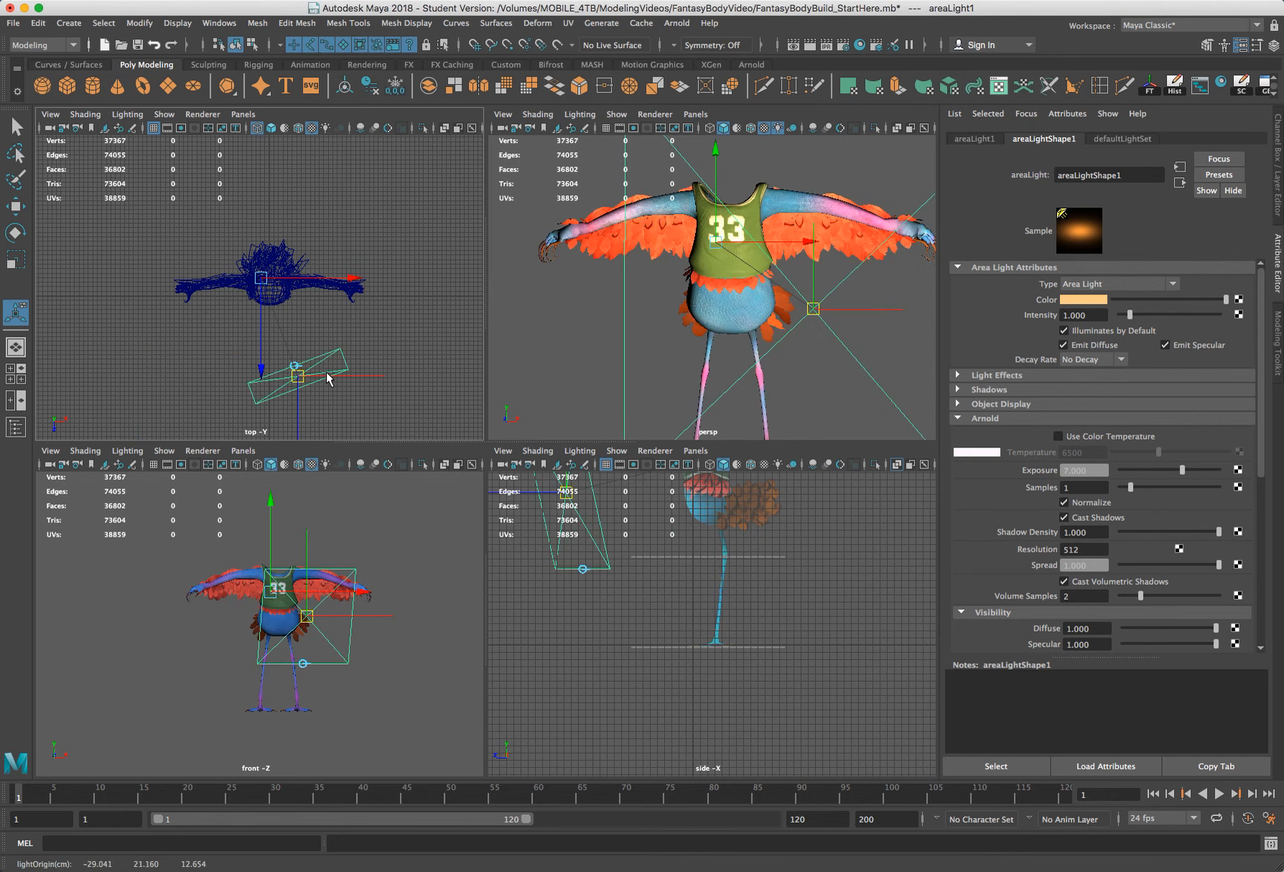
{"action": "left_click", "coordinate": [326, 378]}
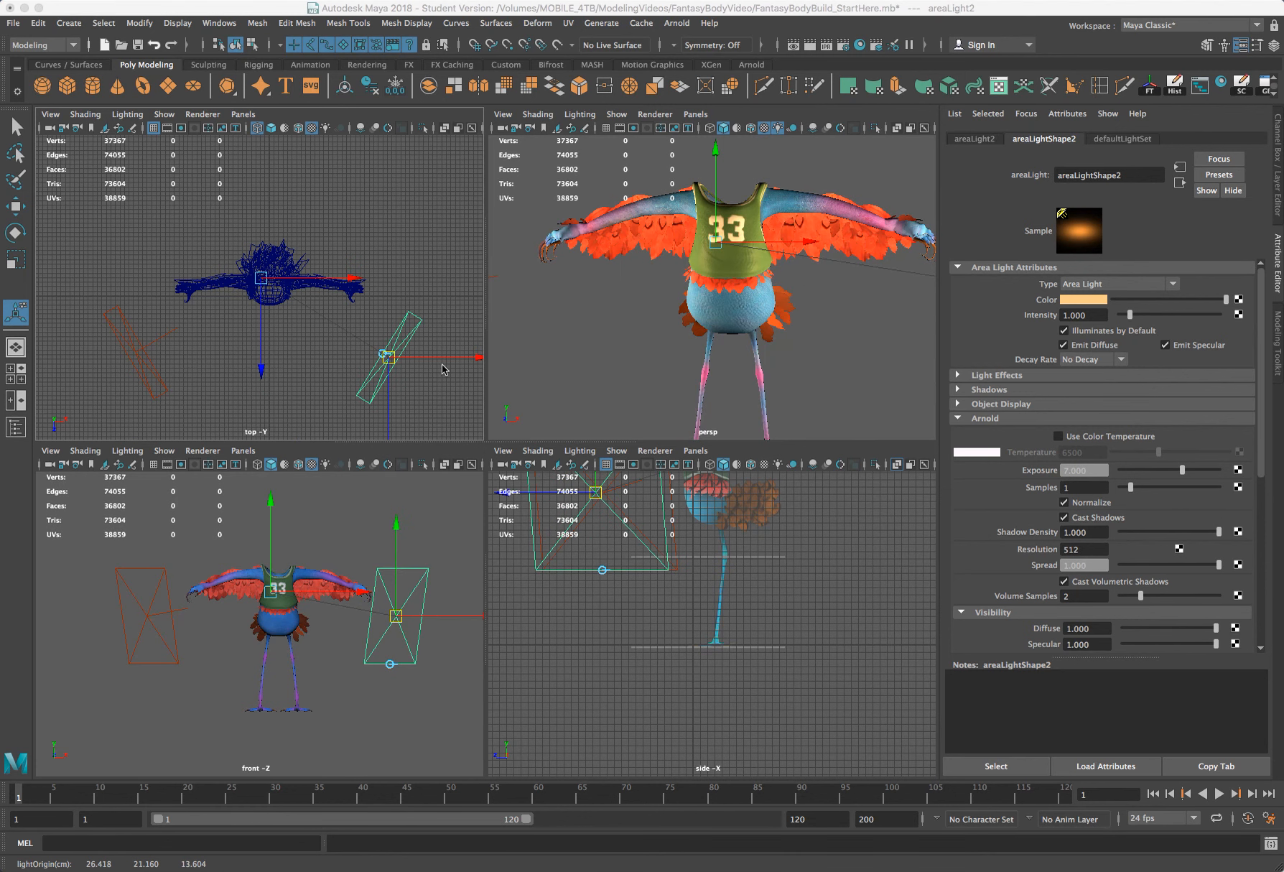
{"action": "left_click", "coordinate": [394, 353]}
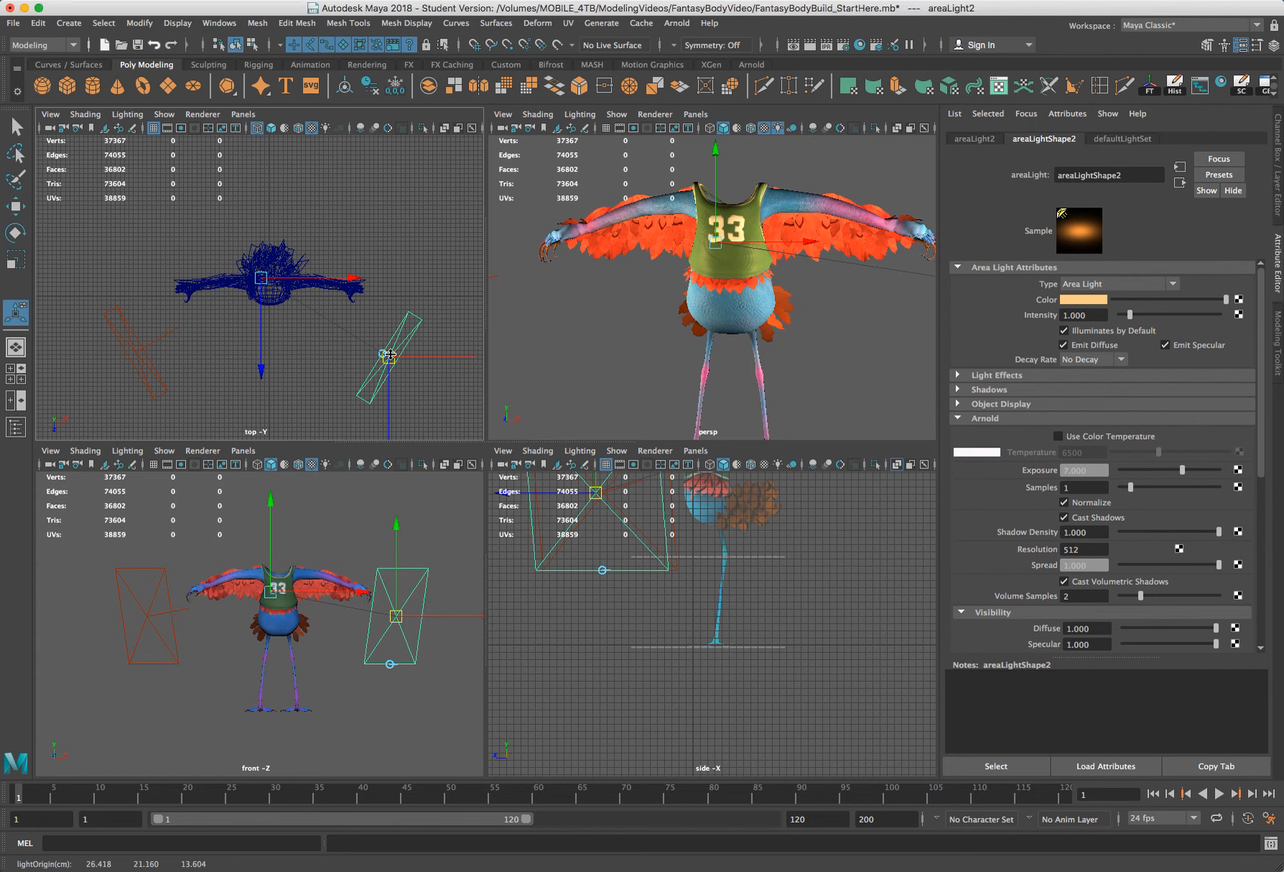
{"action": "key", "text": "super+z"}
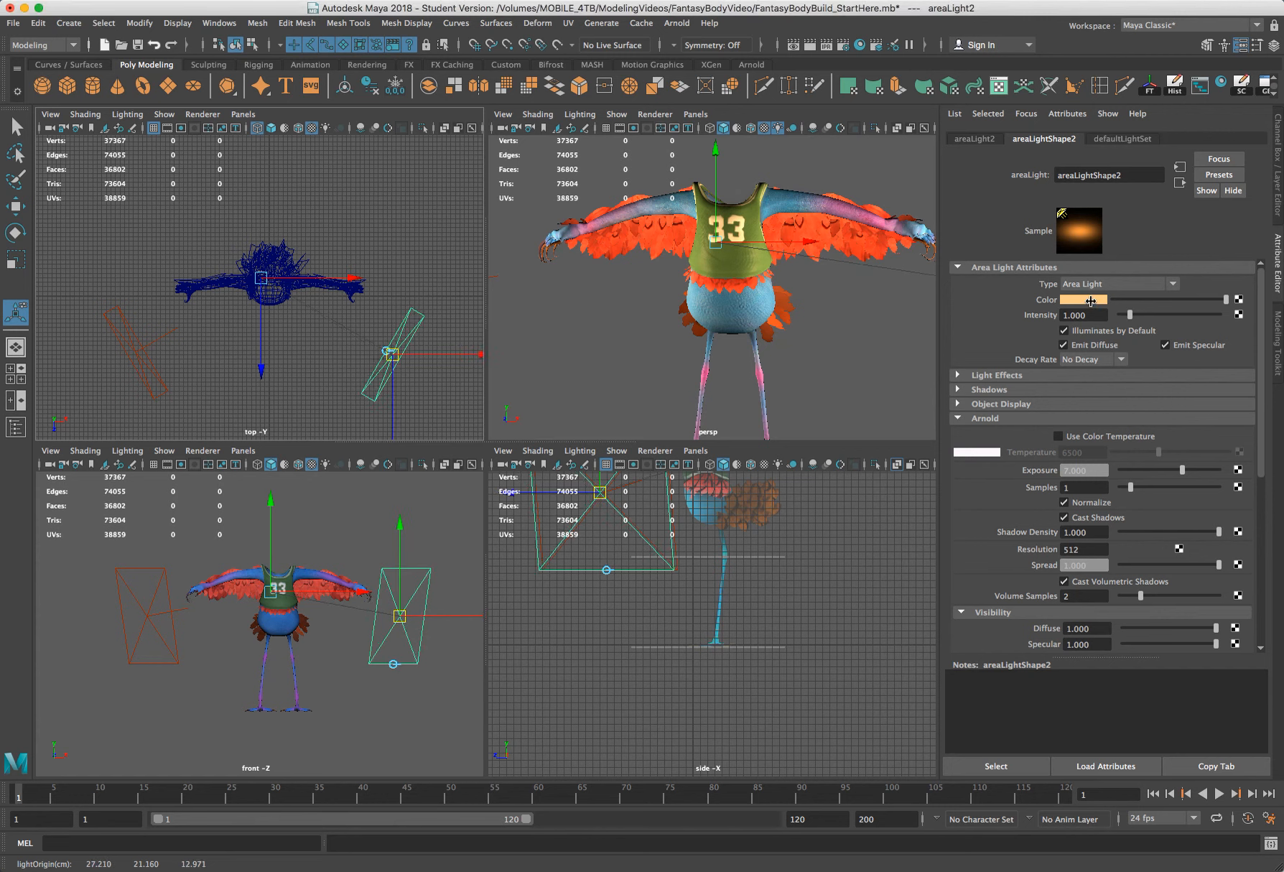
Step: Change the duplicated area light's color to light blue with hue 203.586 and saturation 0.855
{"action": "left_click", "coordinate": [1090, 299]}
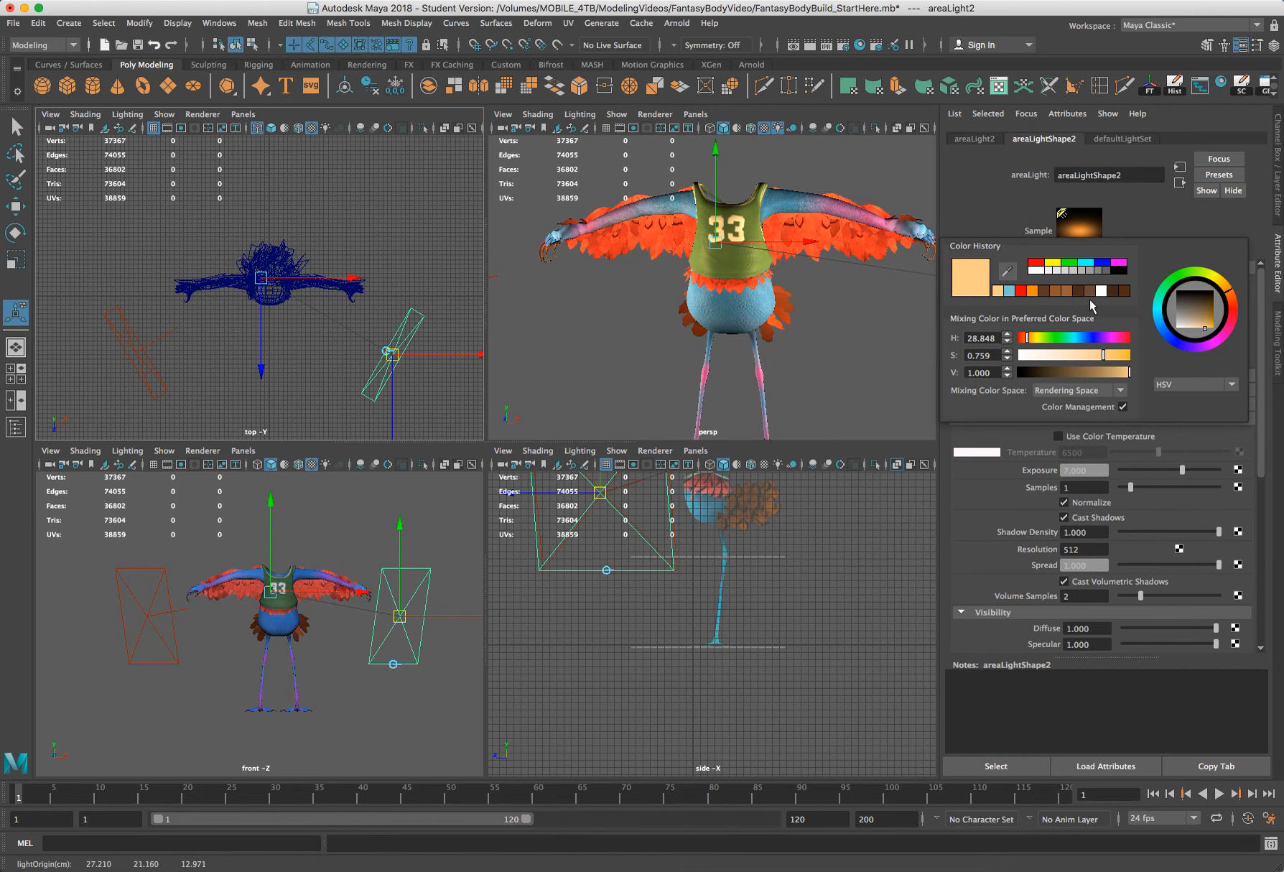
{"action": "left_click", "coordinate": [1082, 338]}
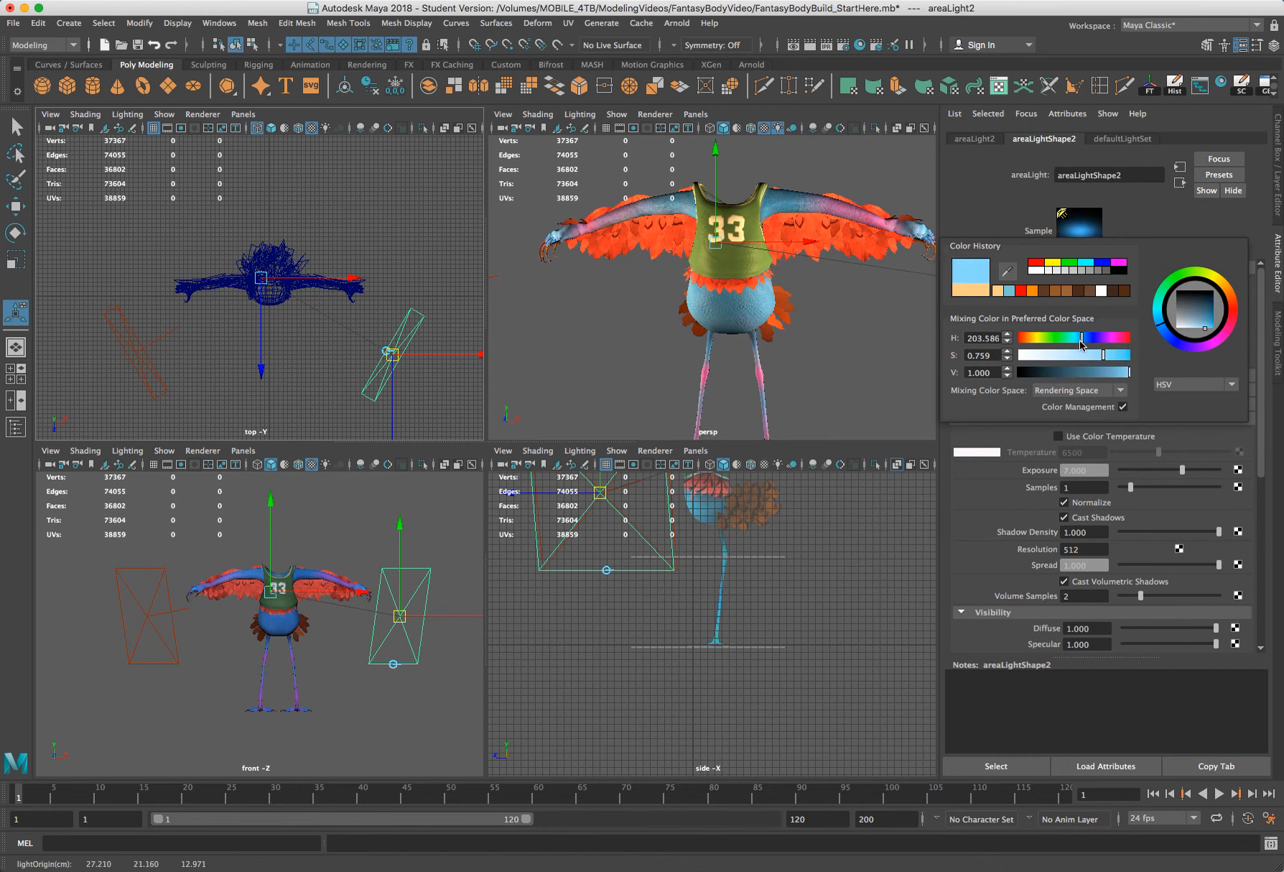
{"action": "left_click", "coordinate": [1114, 355]}
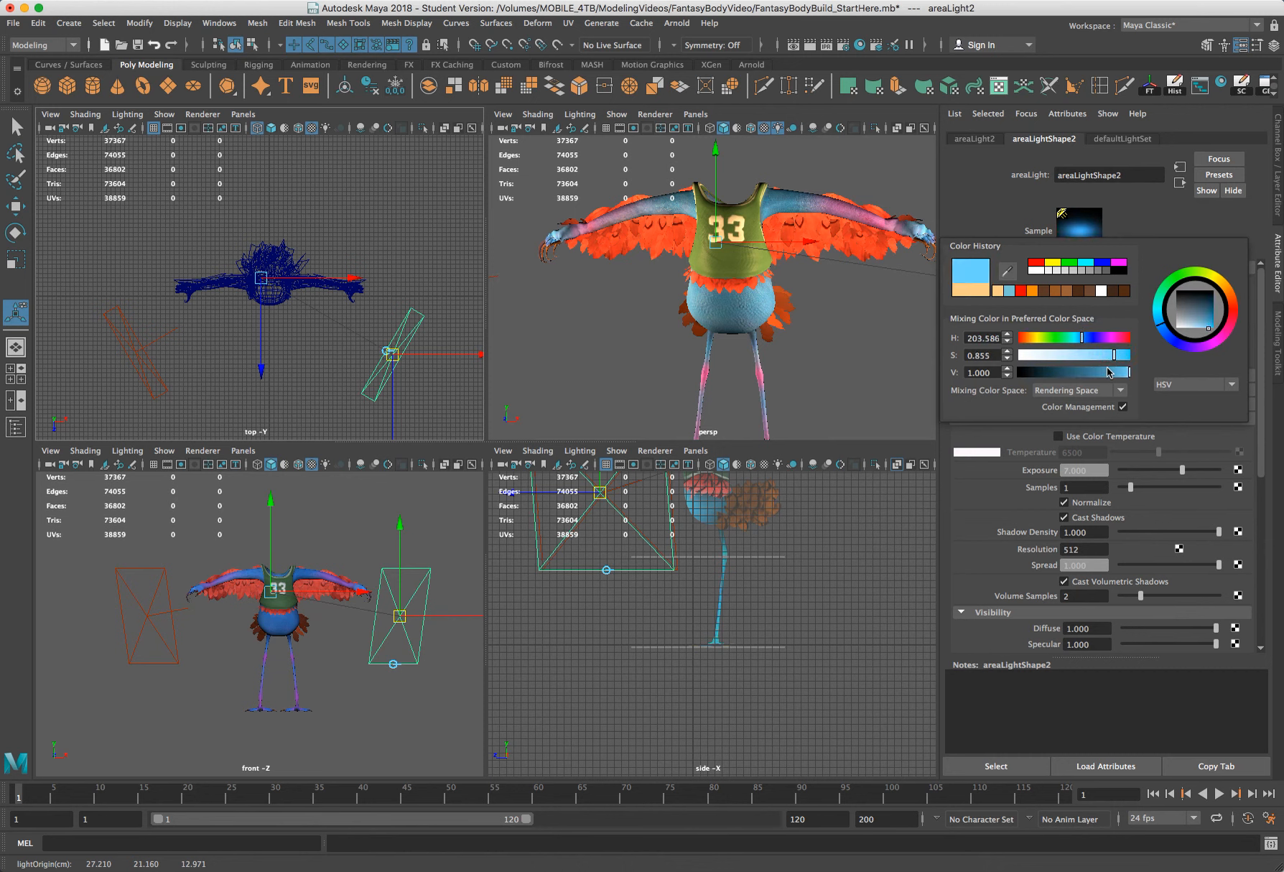
Step: Shift the light-blue area light's hue to 213.517 and raise the light well above the character's shoulders, keeping it aimed at the character
{"action": "left_click", "coordinate": [1085, 338]}
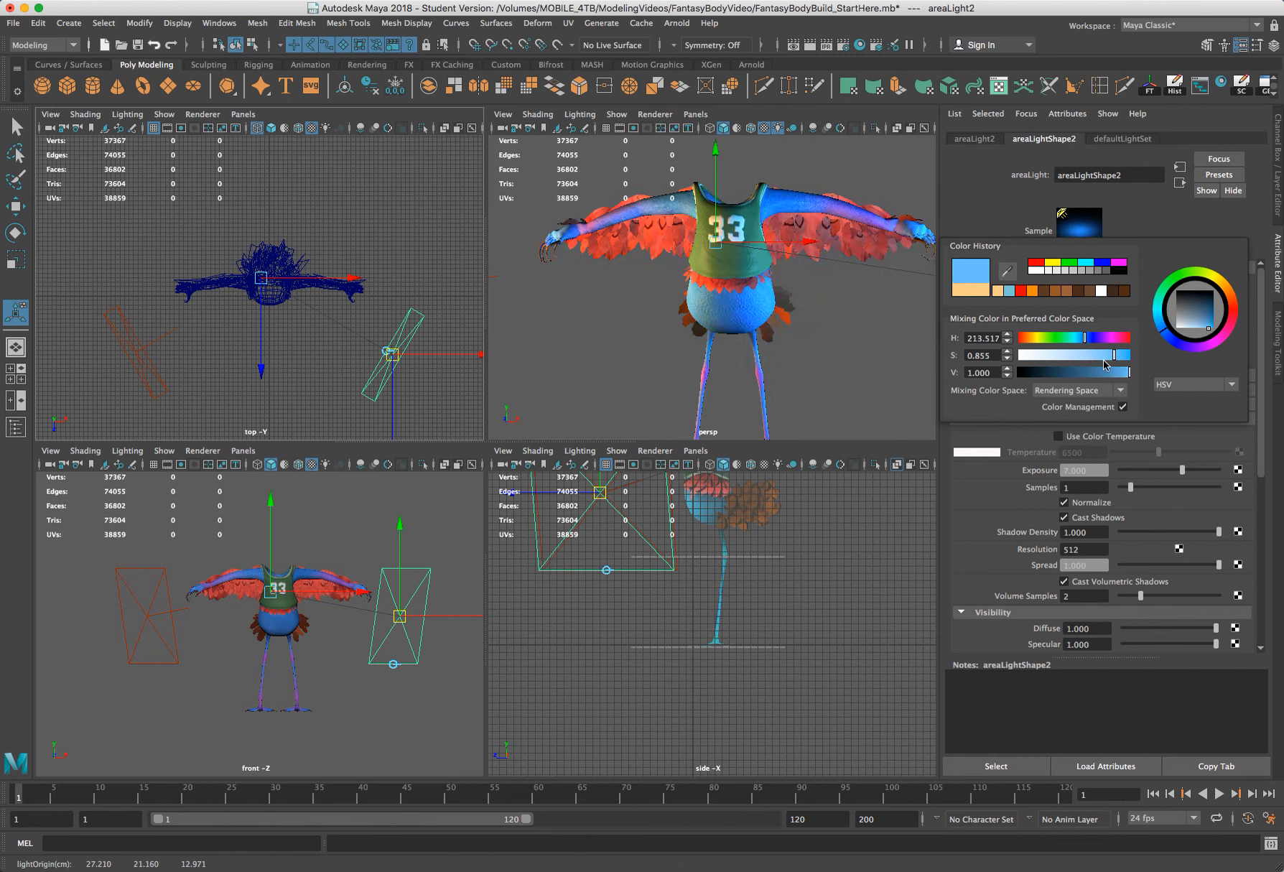
{"action": "left_click", "coordinate": [1128, 373]}
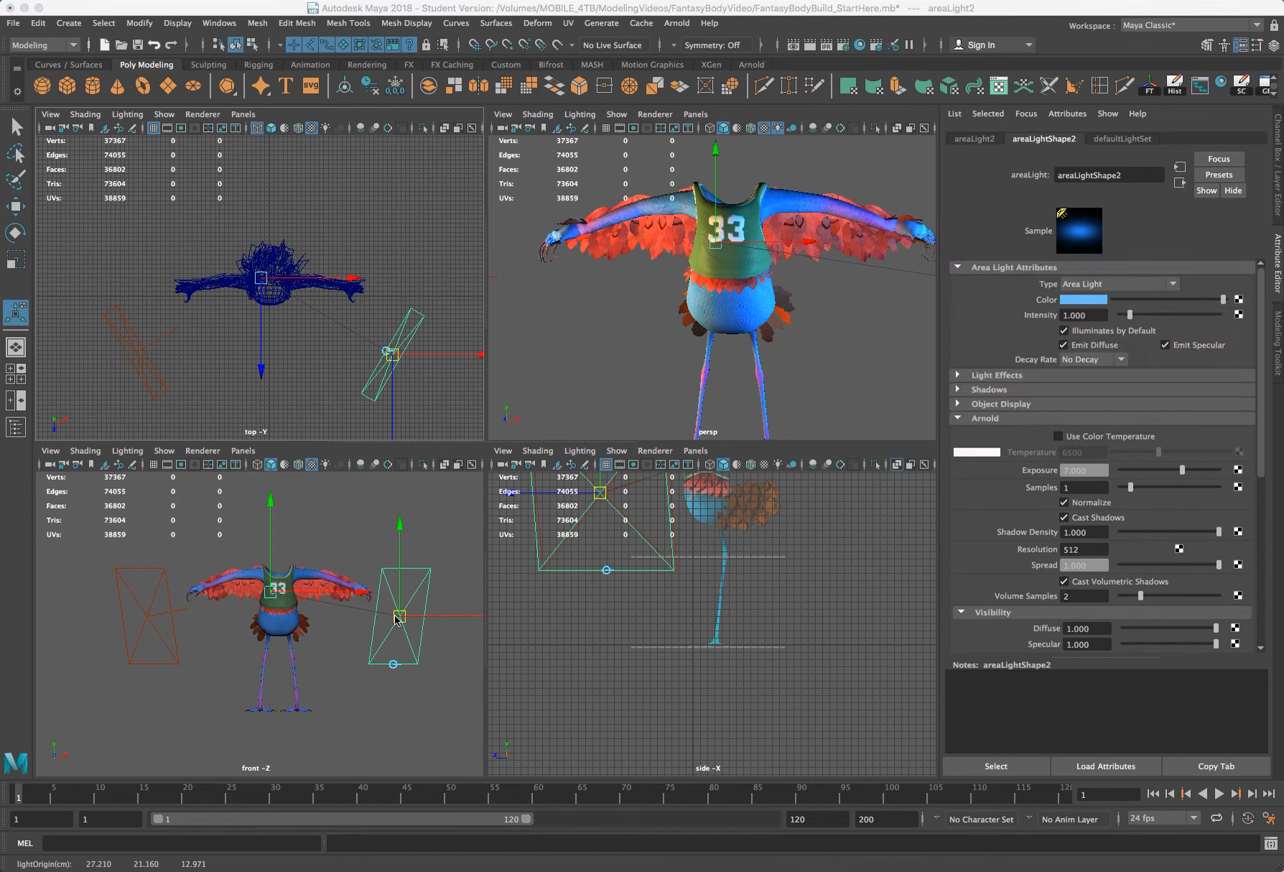
{"action": "left_click", "coordinate": [399, 580]}
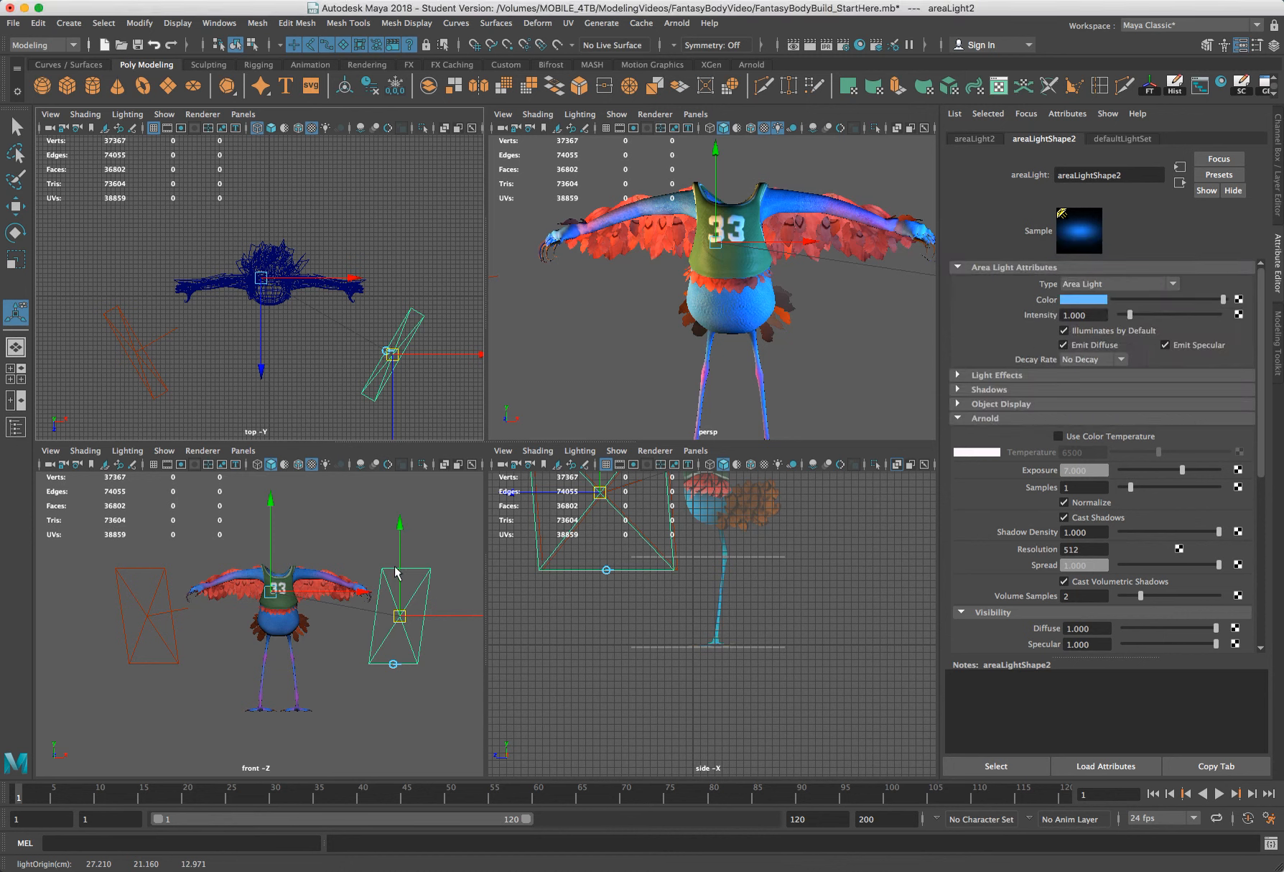
{"action": "left_click_drag", "start_coordinate": [390, 531], "coordinate": [387, 500]}
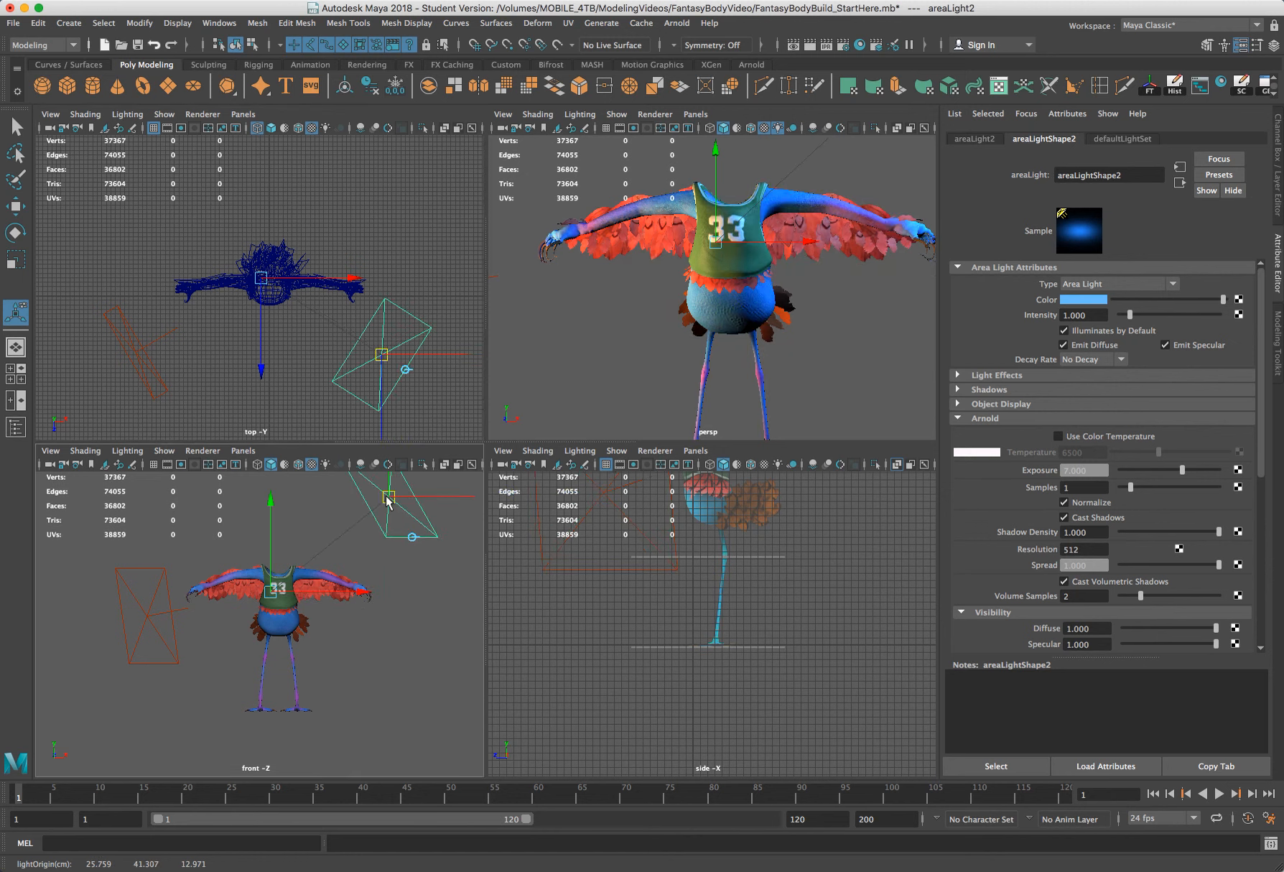
{"action": "left_click_drag", "start_coordinate": [394, 535], "coordinate": [394, 554]}
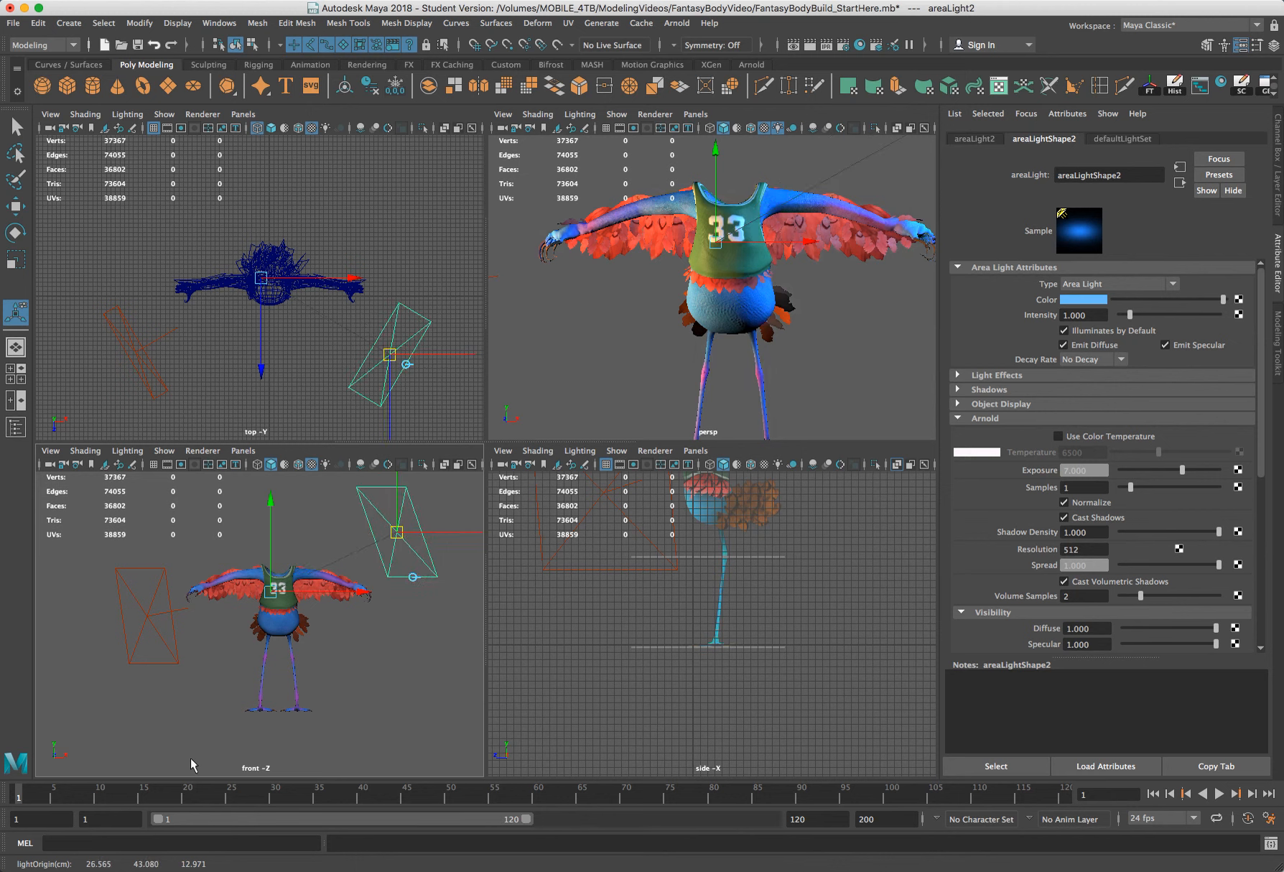
{"action": "middle_click_drag", "start_coordinate": [191, 765], "coordinate": [191, 768]}
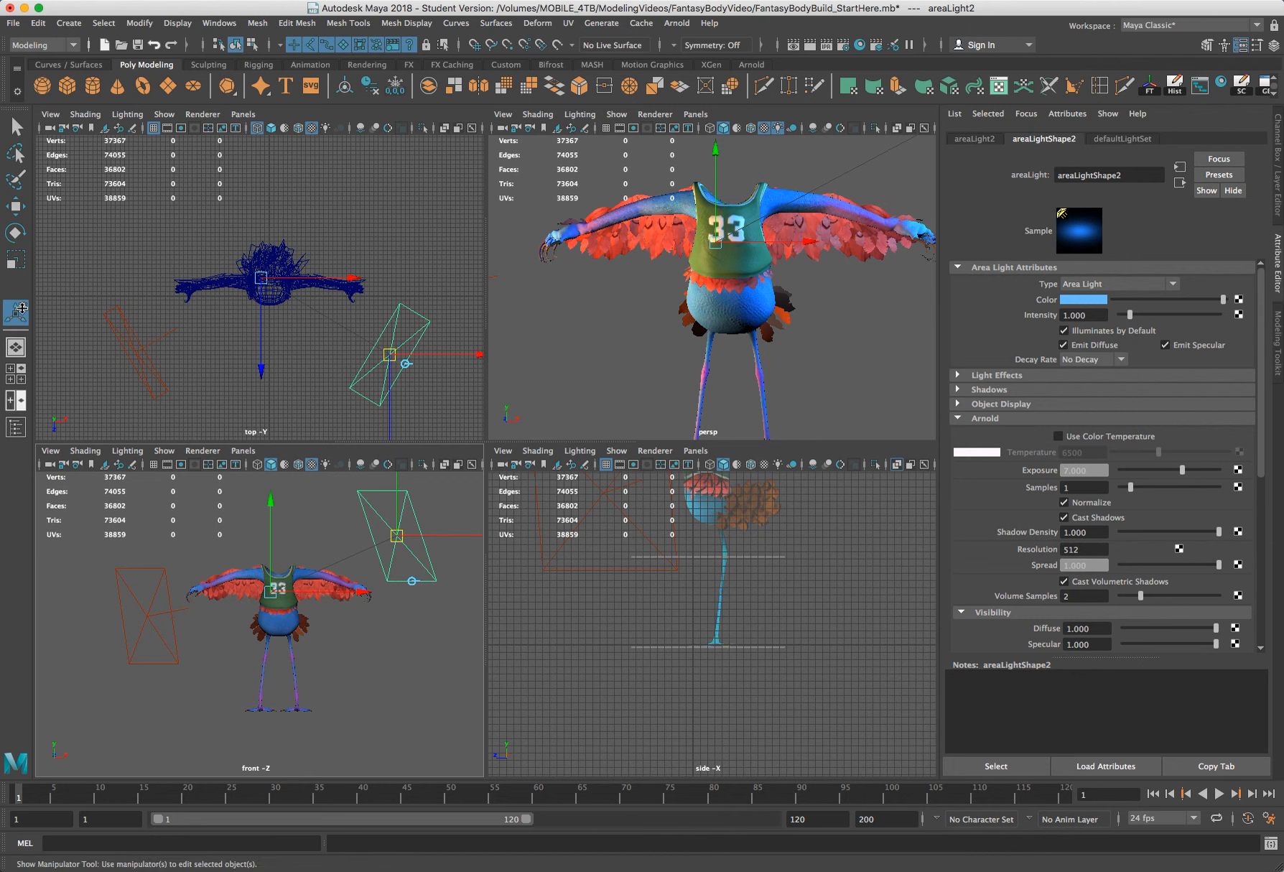
Step: Lower the warm area light to about Y 4.6 so it shines up at the character, and clear the selection
{"action": "left_click", "coordinate": [116, 586]}
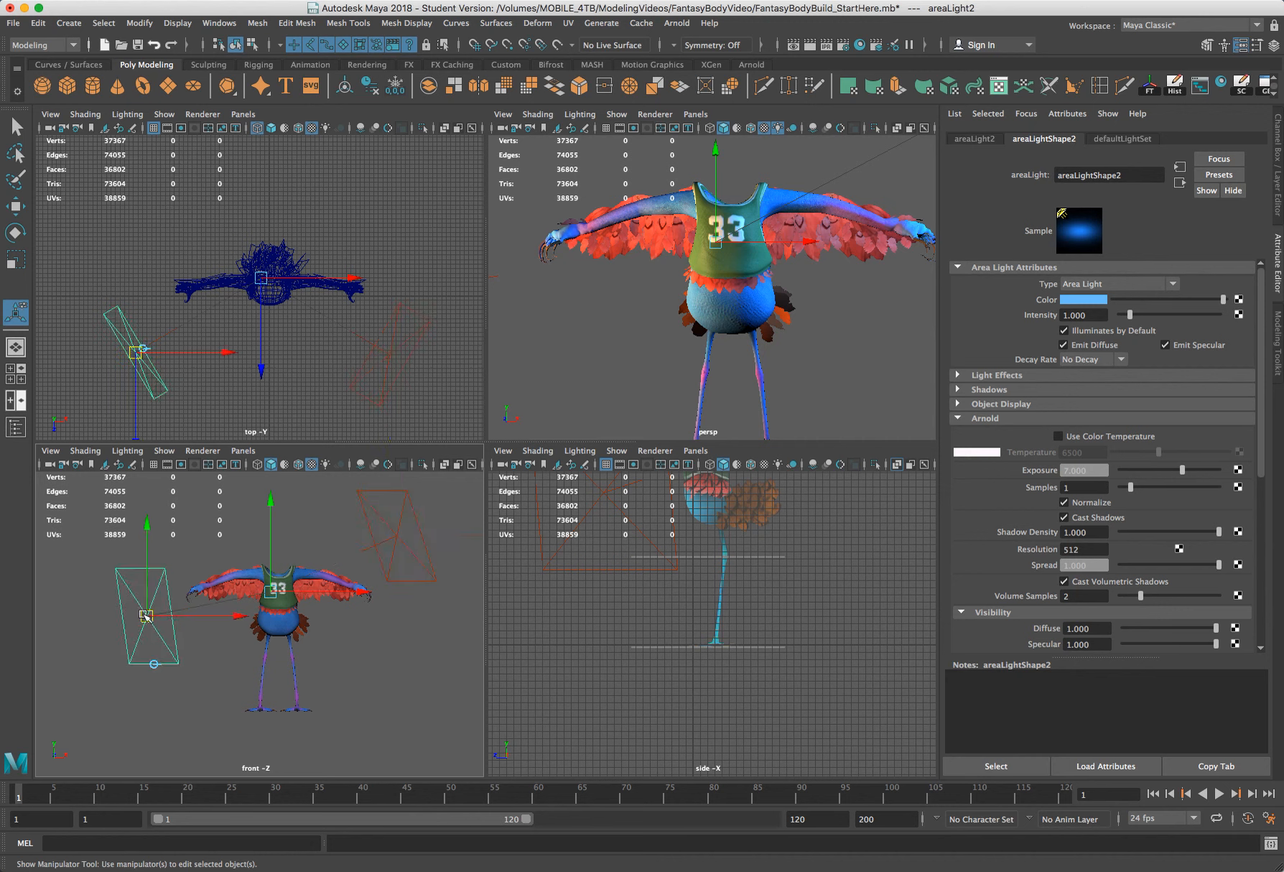
{"action": "middle_click_drag", "start_coordinate": [144, 637], "coordinate": [150, 654], "text": "shift"}
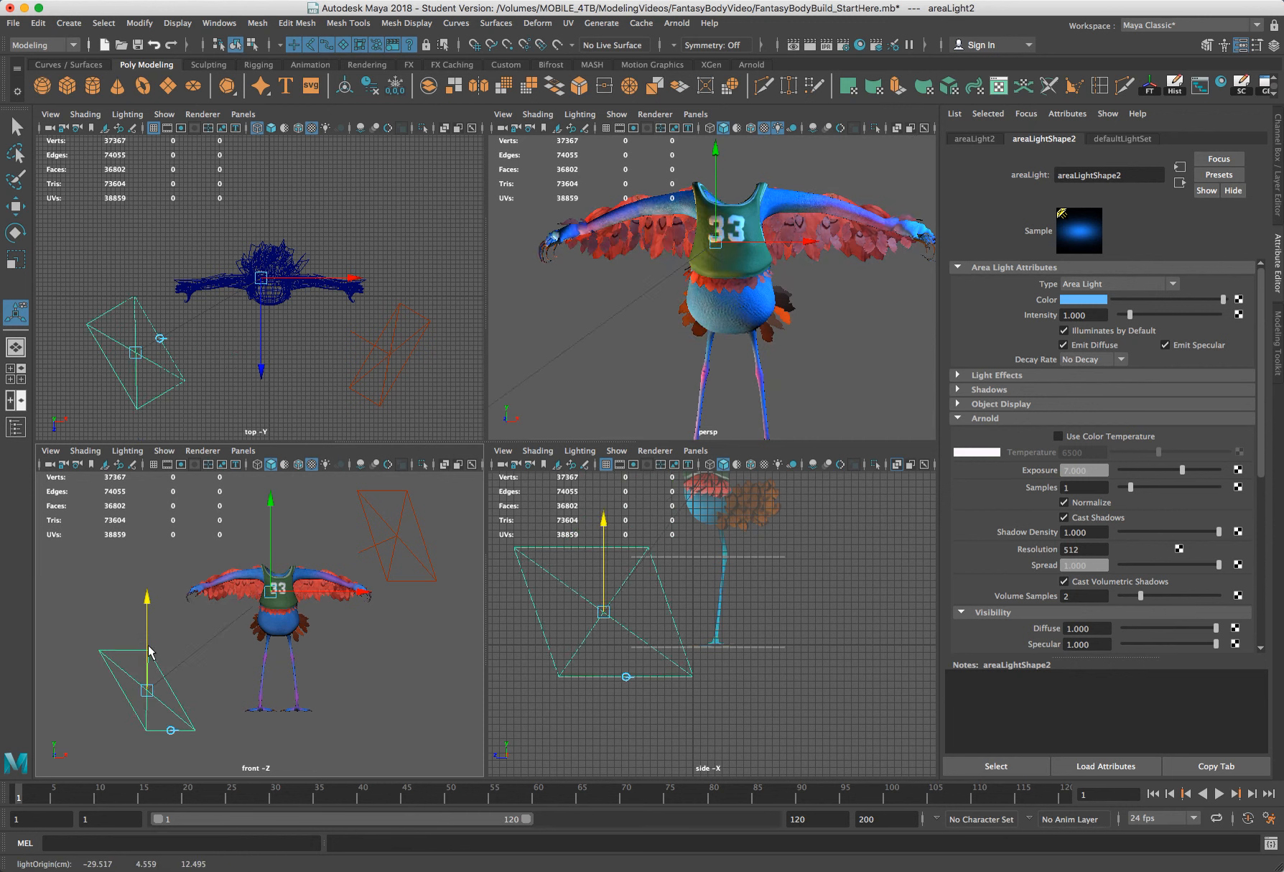
{"action": "middle_click_drag", "start_coordinate": [150, 652], "coordinate": [149, 649], "text": "shift"}
{"action": "left_click", "coordinate": [150, 646]}
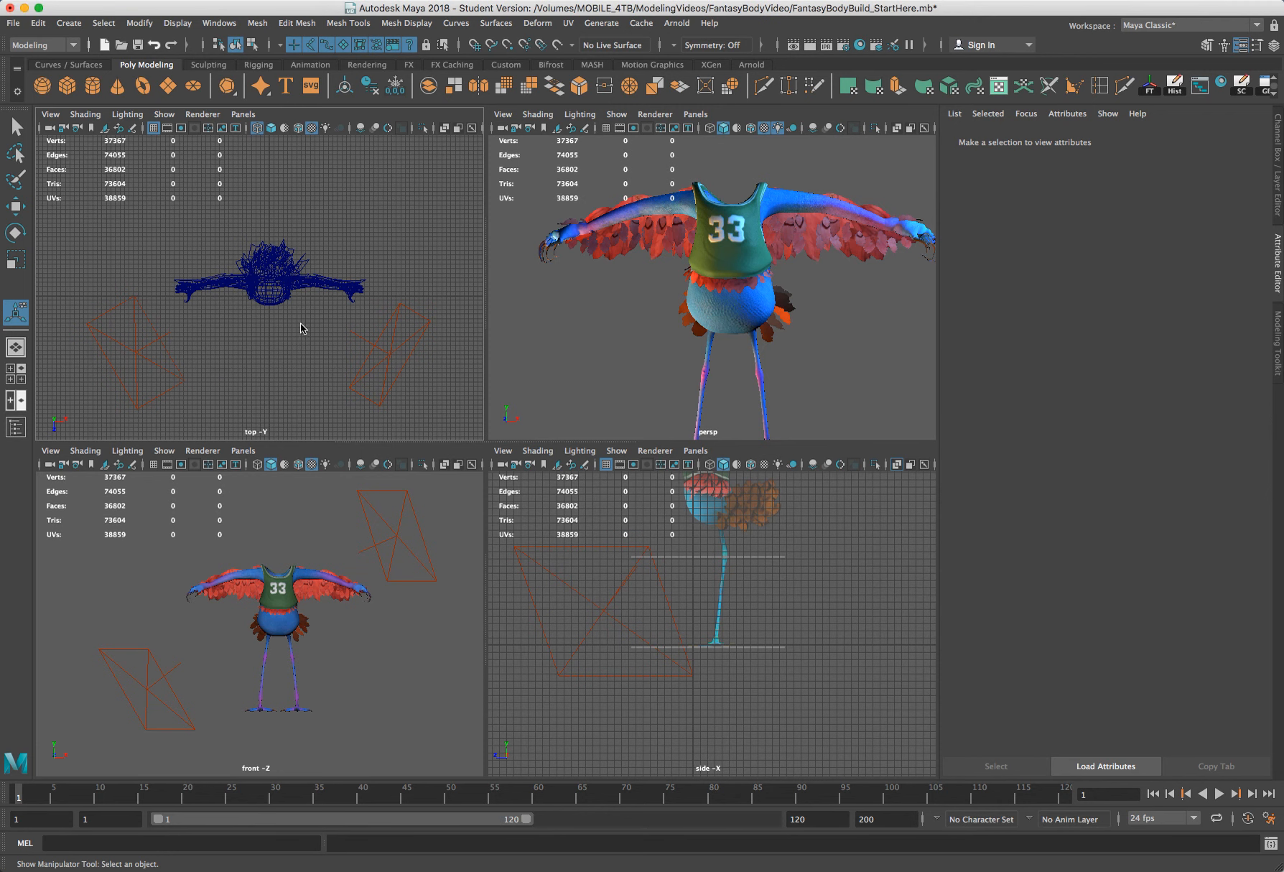
Step: Create a point light behind the character at about Y 28.2, Z -17.7 and move its target to the upper body
{"action": "key", "text": "space"}
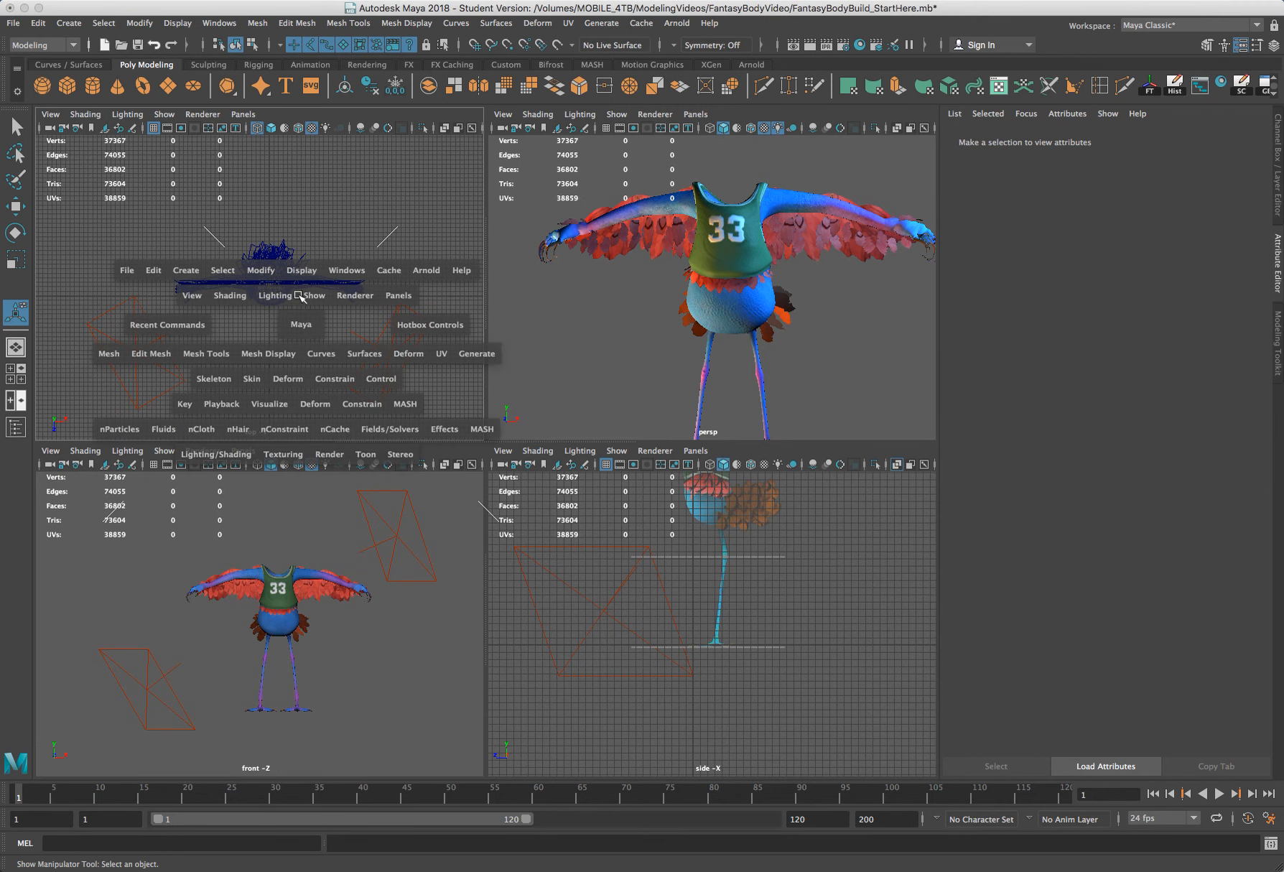
{"action": "left_click", "coordinate": [194, 273]}
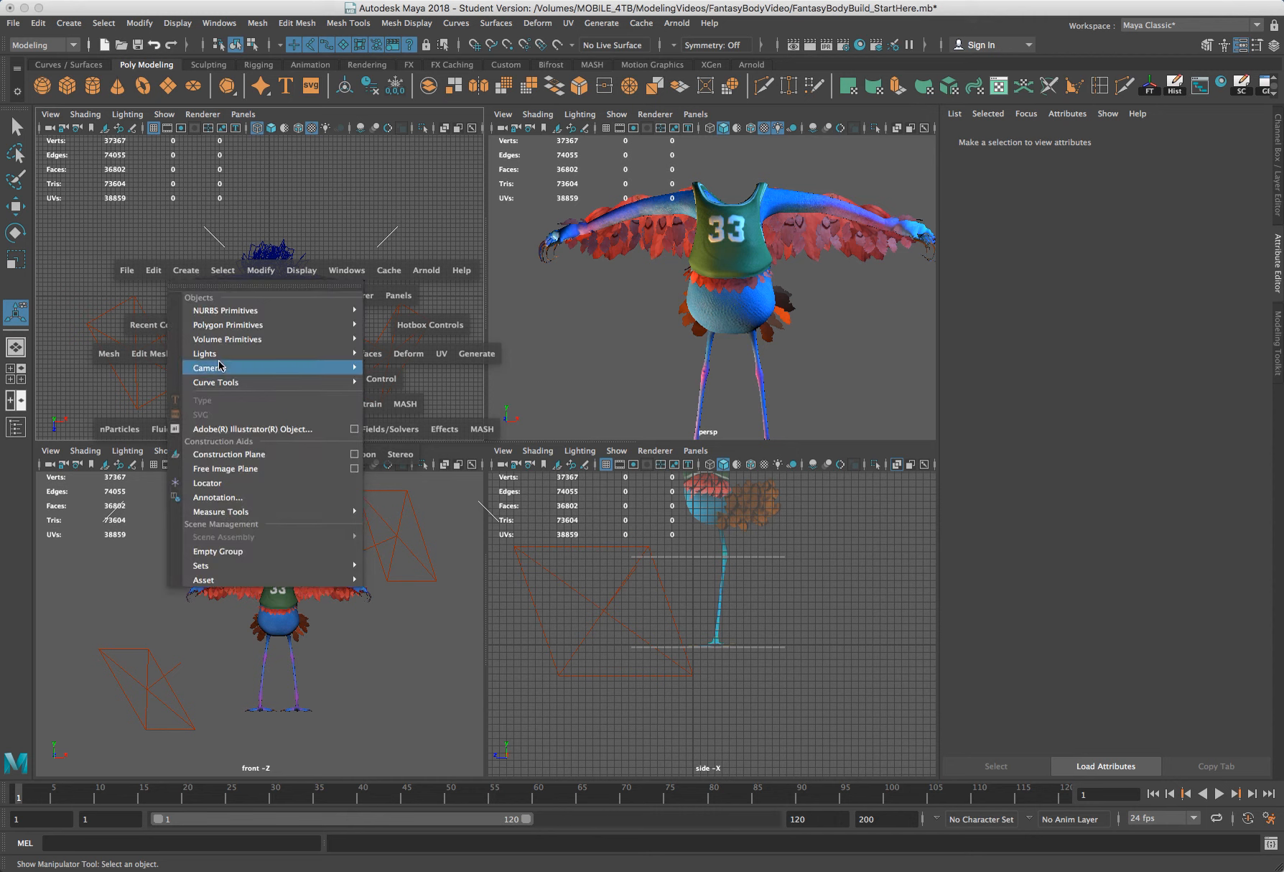
{"action": "mouse_move", "coordinate": [347, 356]}
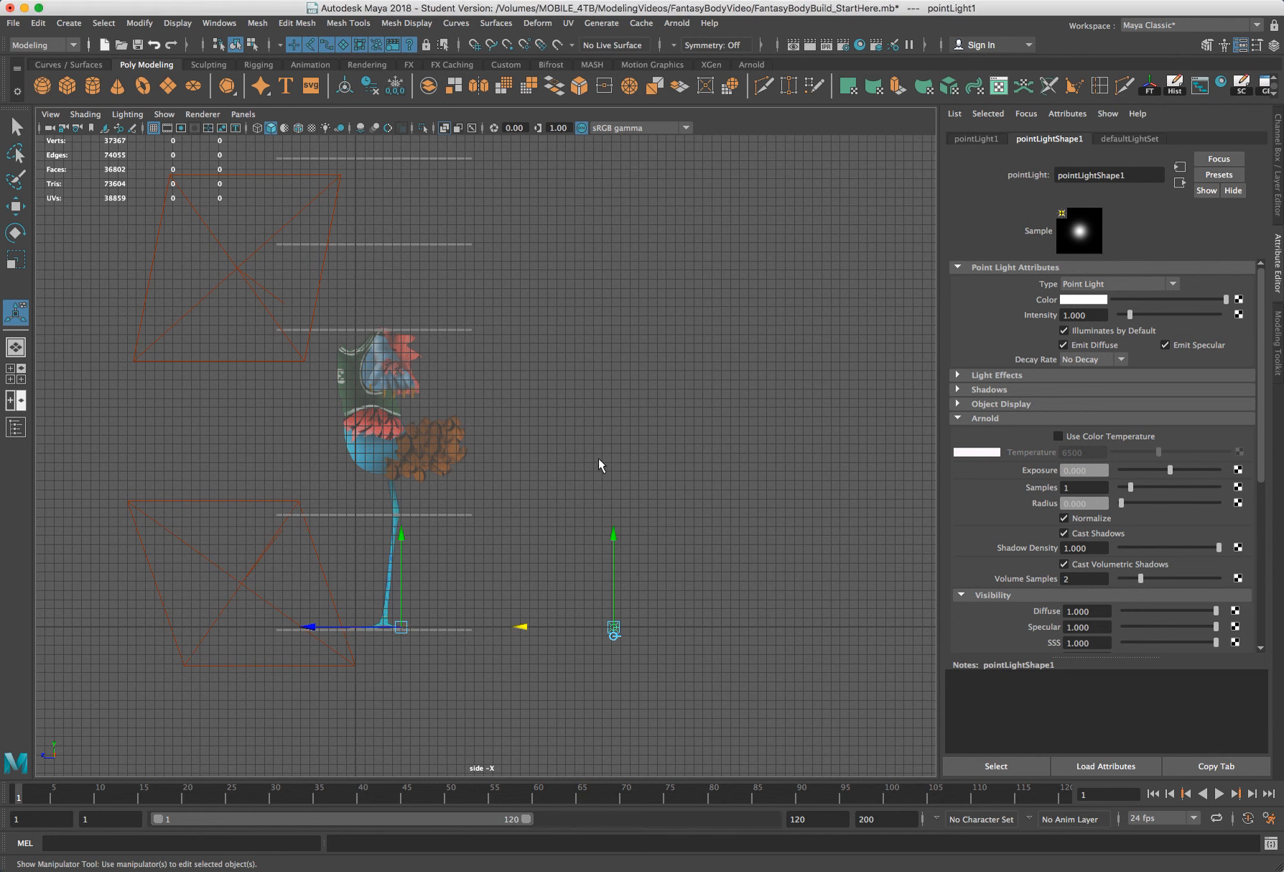
{"action": "mouse_move", "coordinate": [518, 367]}
{"action": "middle_mouse_down"}
{"action": "mouse_move", "coordinate": [497, 370]}
{"action": "mouse_move", "coordinate": [514, 370]}
{"action": "middle_mouse_up"}
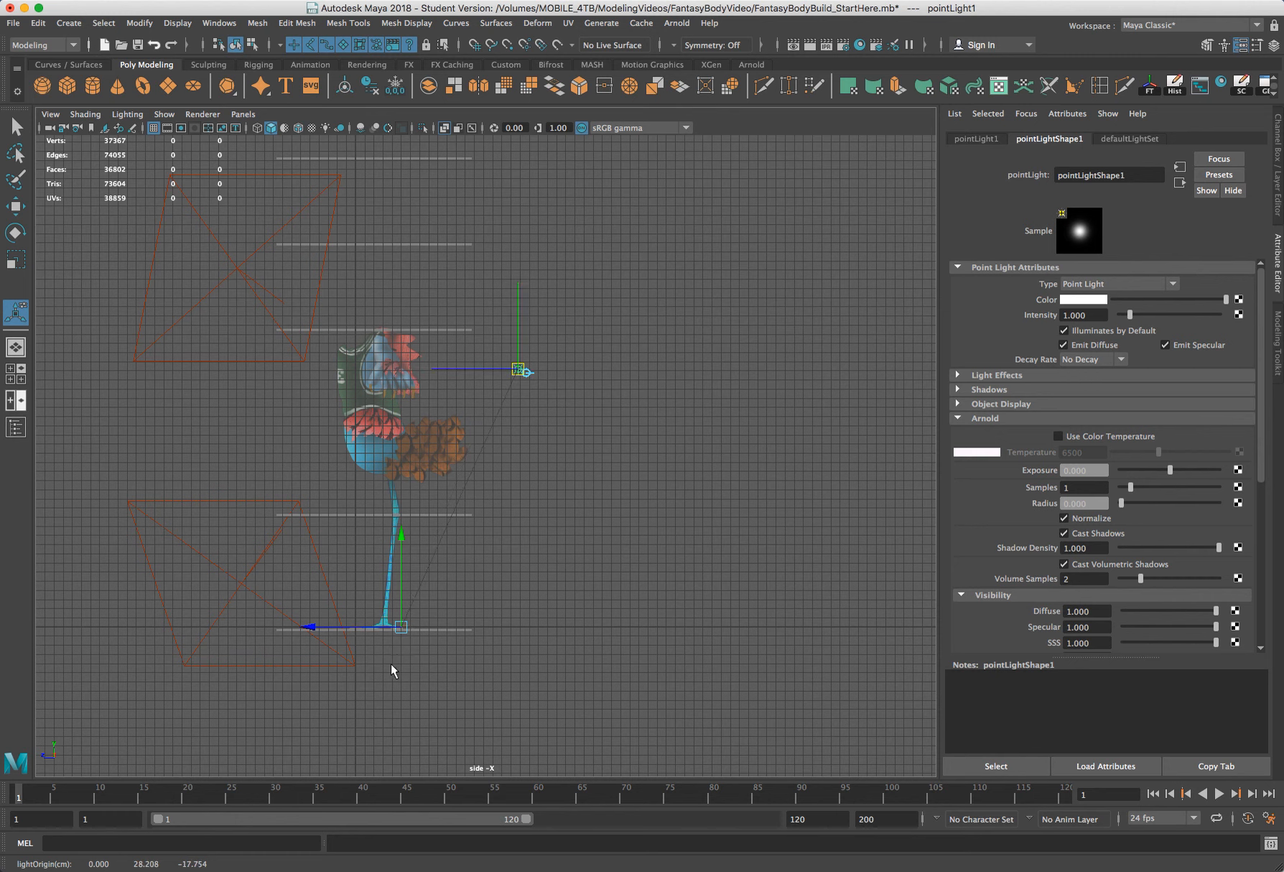
{"action": "left_click_drag", "start_coordinate": [401, 629], "coordinate": [404, 549]}
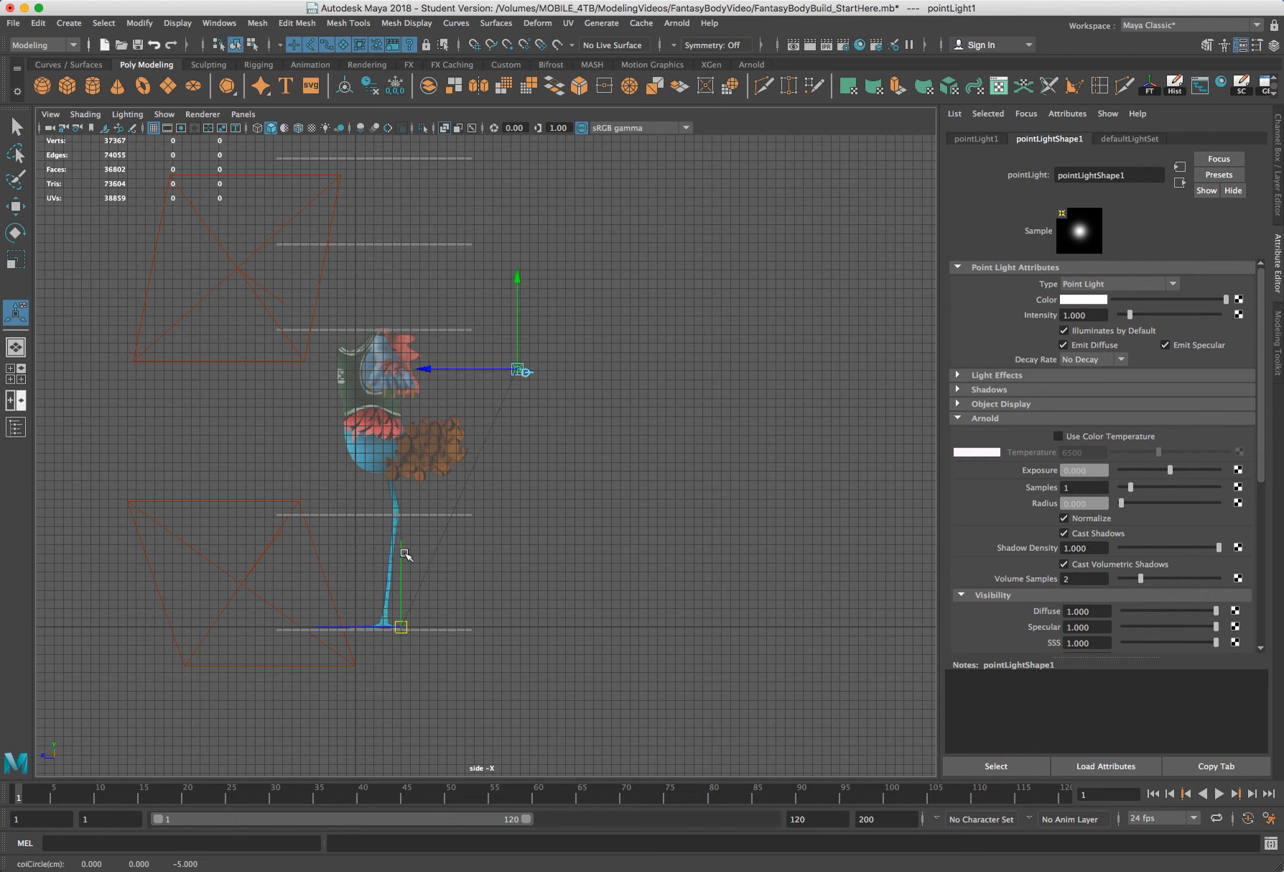
{"action": "middle_click_drag", "start_coordinate": [414, 408], "coordinate": [411, 381]}
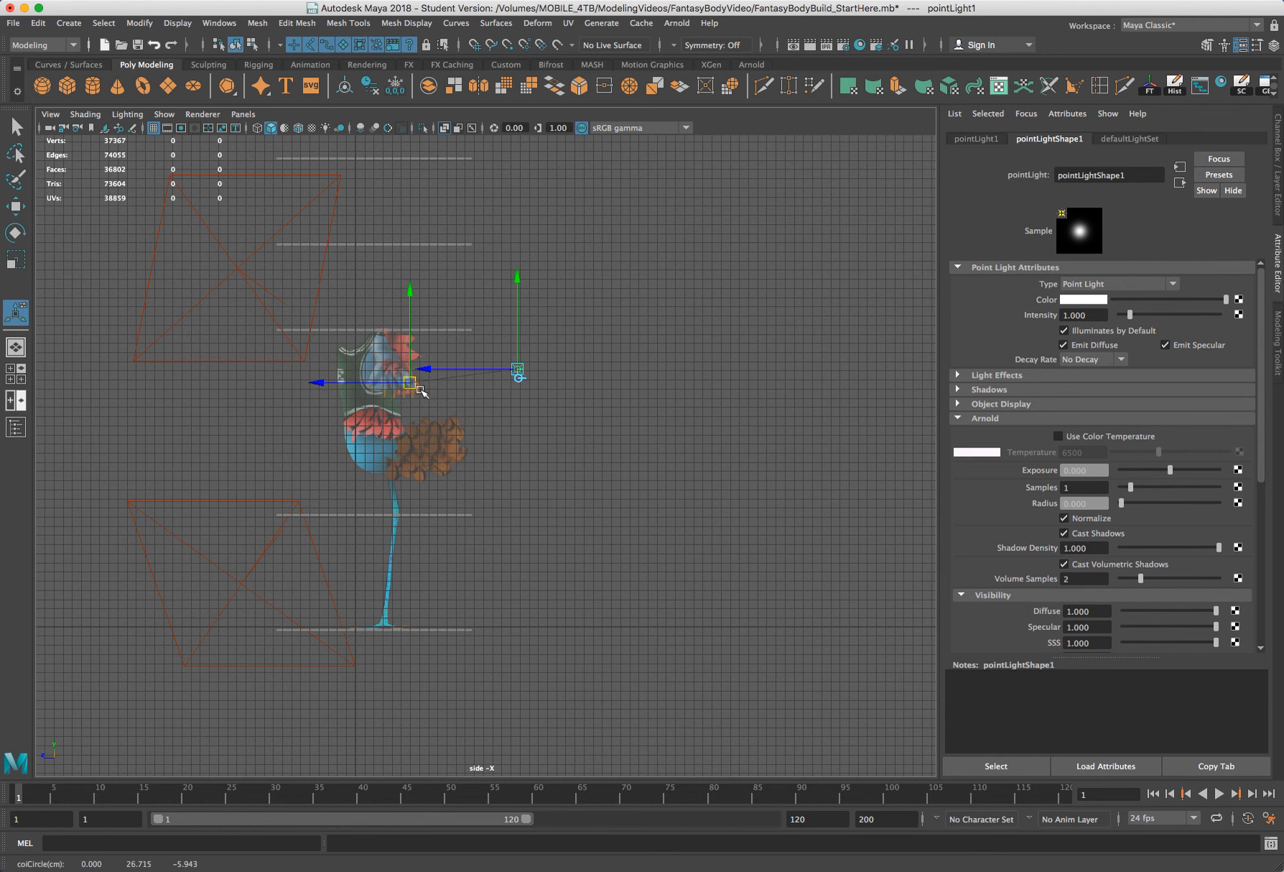
Step: Return to the four-view layout and shift the point light sideways behind the character to about X -6.8, Z -17.2
{"action": "key", "text": "space"}
{"action": "key", "text": "space"}
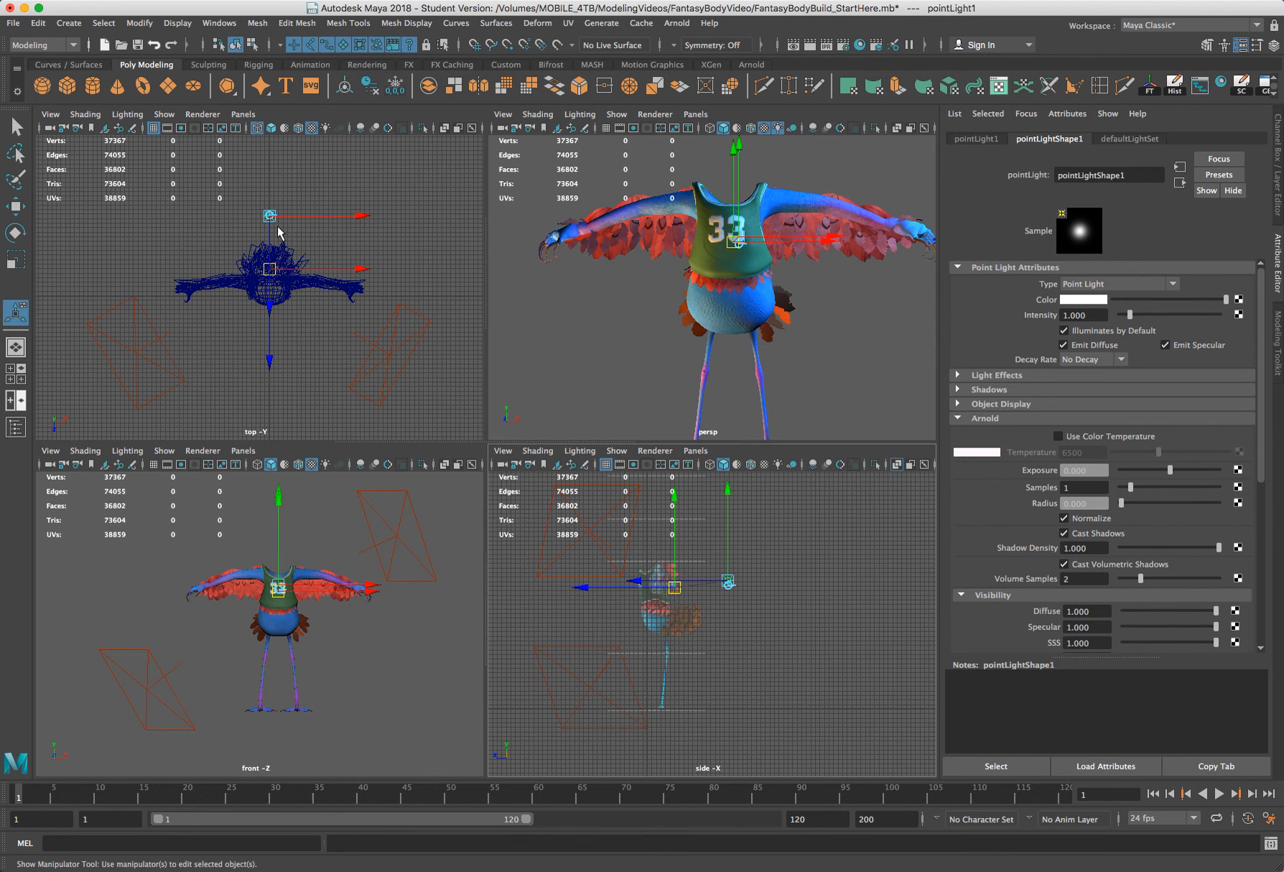
{"action": "left_click_drag", "start_coordinate": [247, 212], "coordinate": [242, 214]}
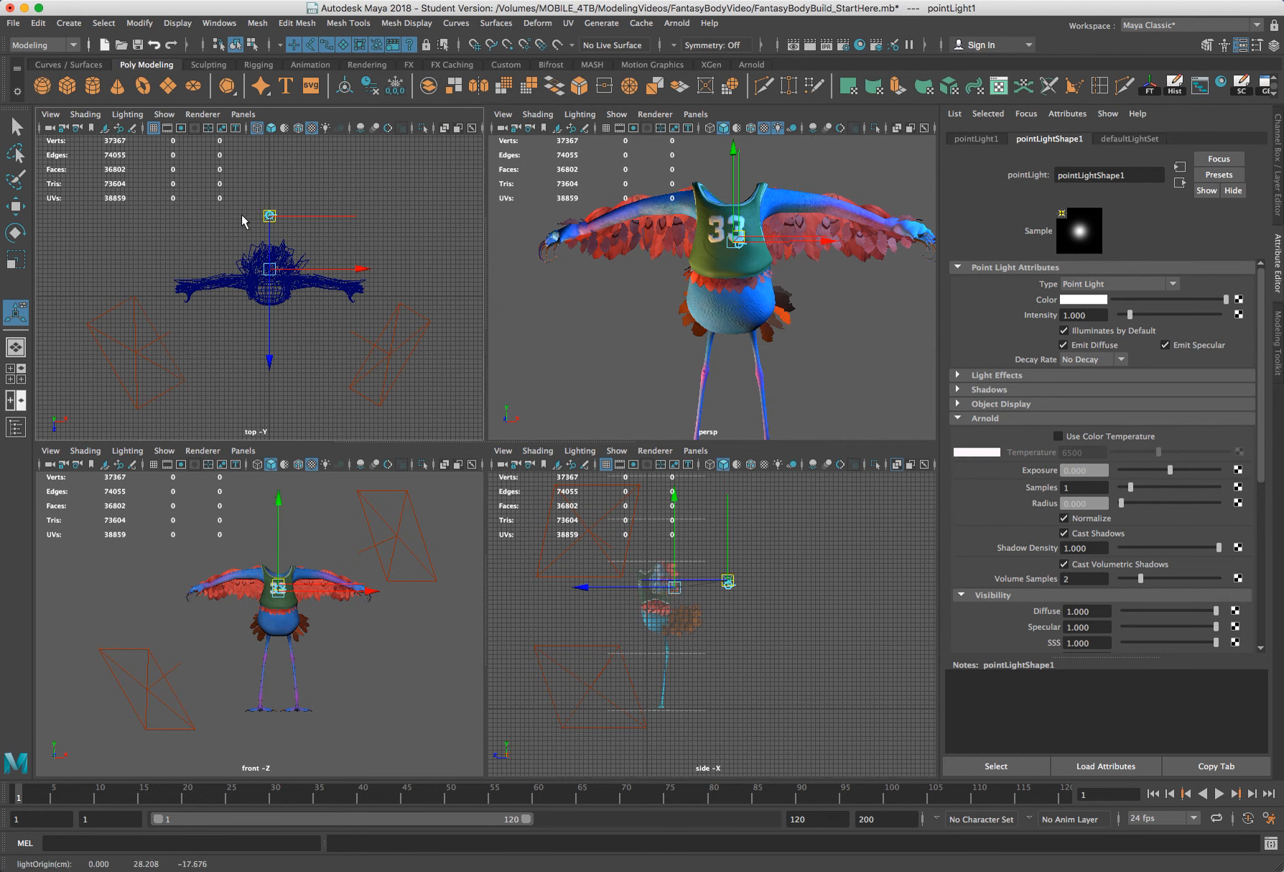
{"action": "left_click_drag", "start_coordinate": [237, 217], "coordinate": [239, 221]}
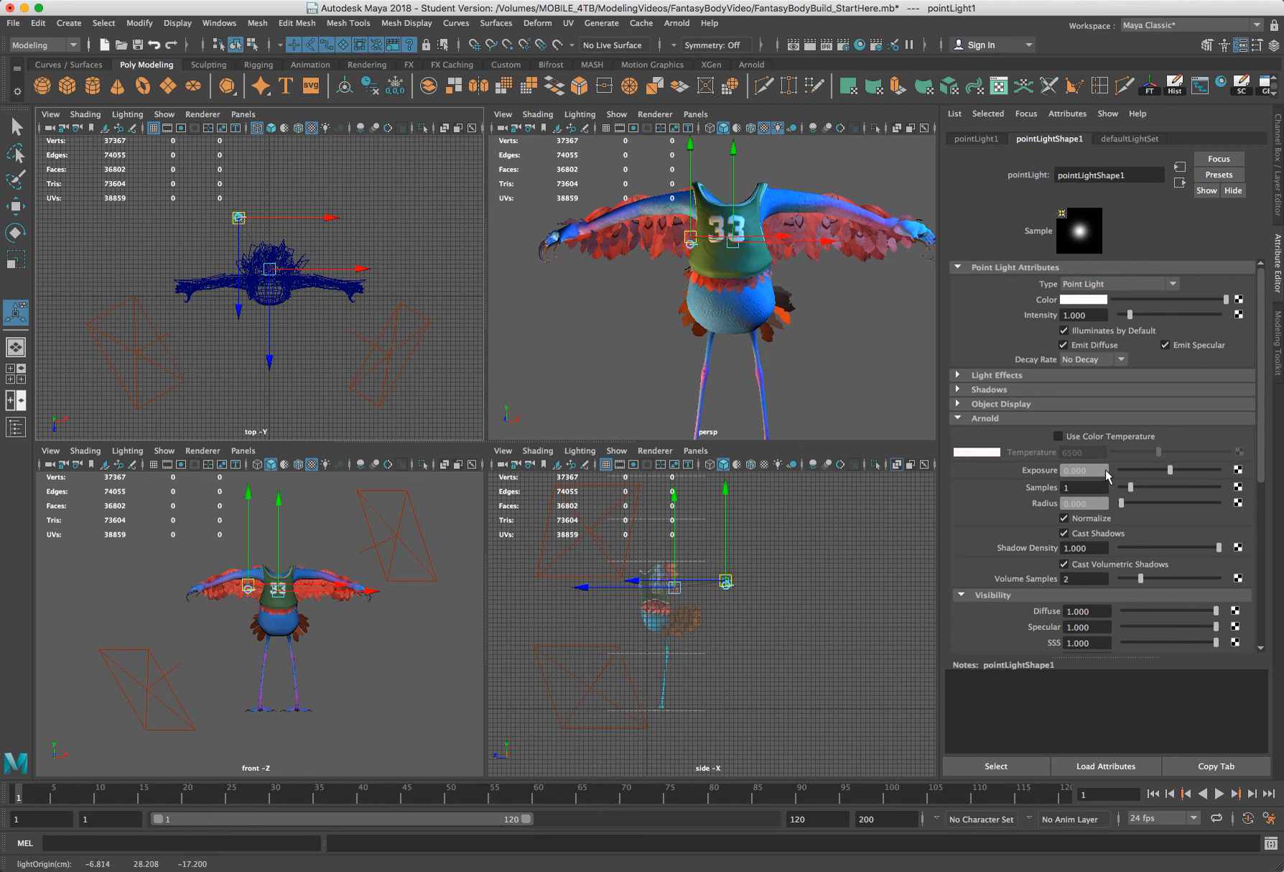
Step: Set the point light's Arnold exposure to 11 and deselect the light
{"action": "left_click", "coordinate": [1064, 471]}
{"action": "type", "text": "11.0"}
{"action": "key", "text": "Return"}
{"action": "left_click", "coordinate": [889, 385]}
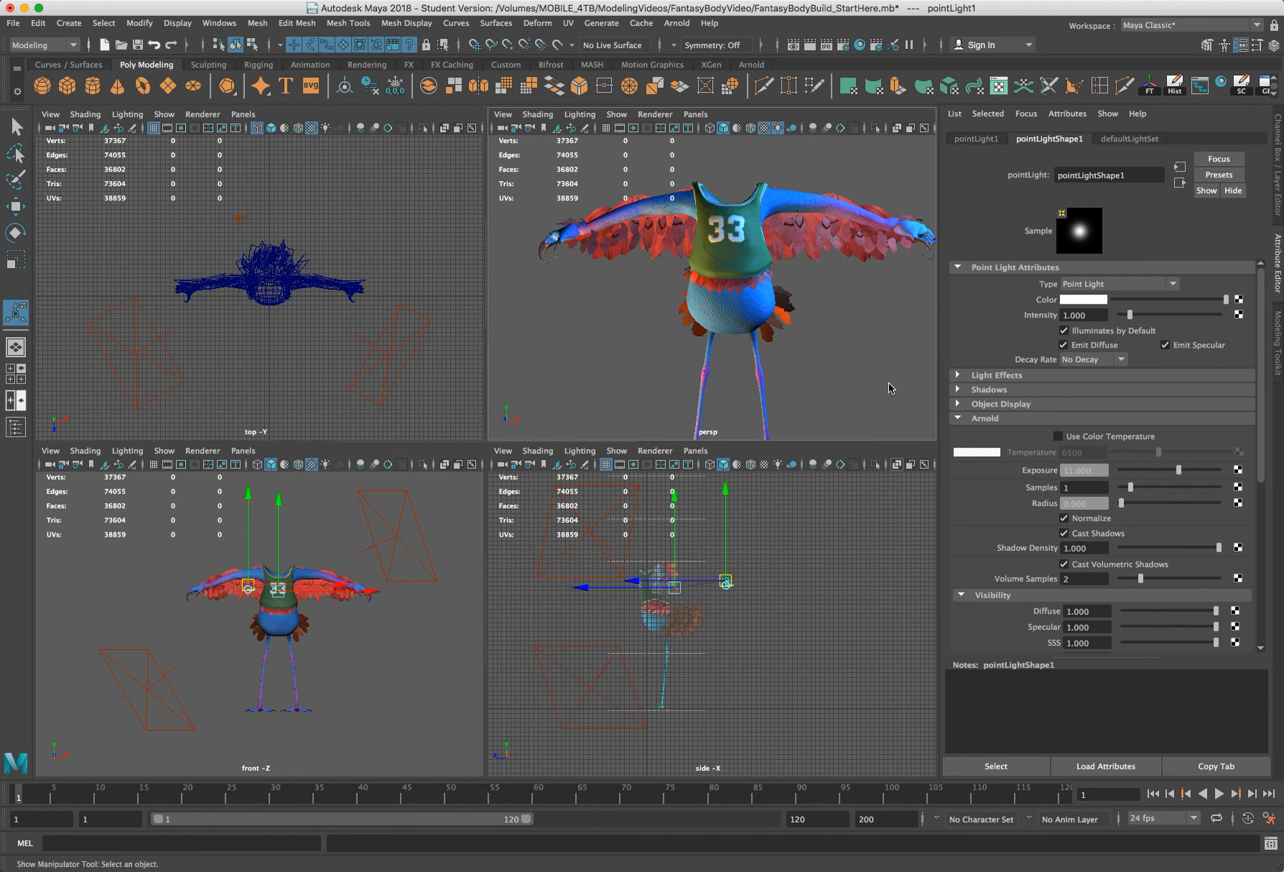
Step: Enlarge the perspective view and open the Arnold RenderView, placing its window beside the character's torso
{"action": "key", "text": "space"}
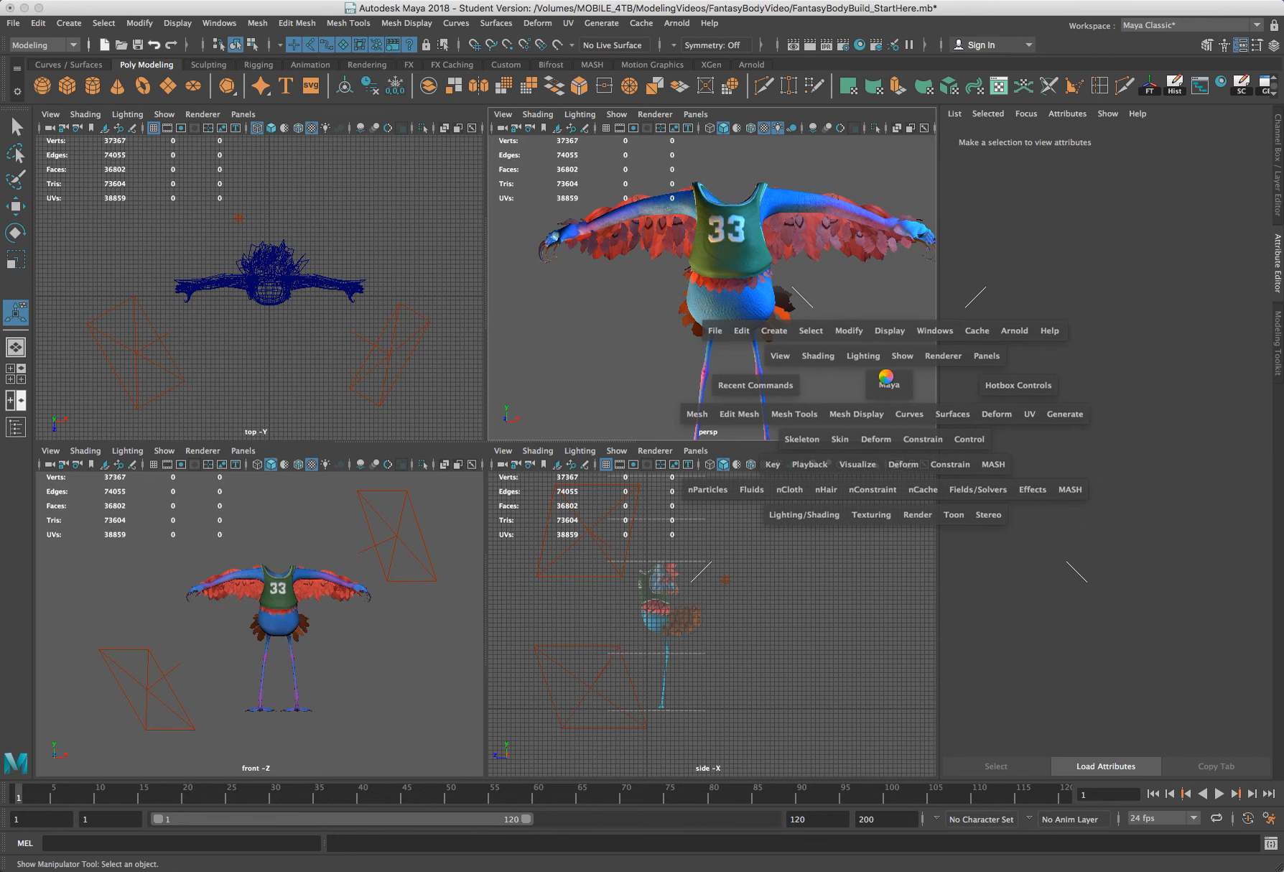
{"action": "key", "text": "space"}
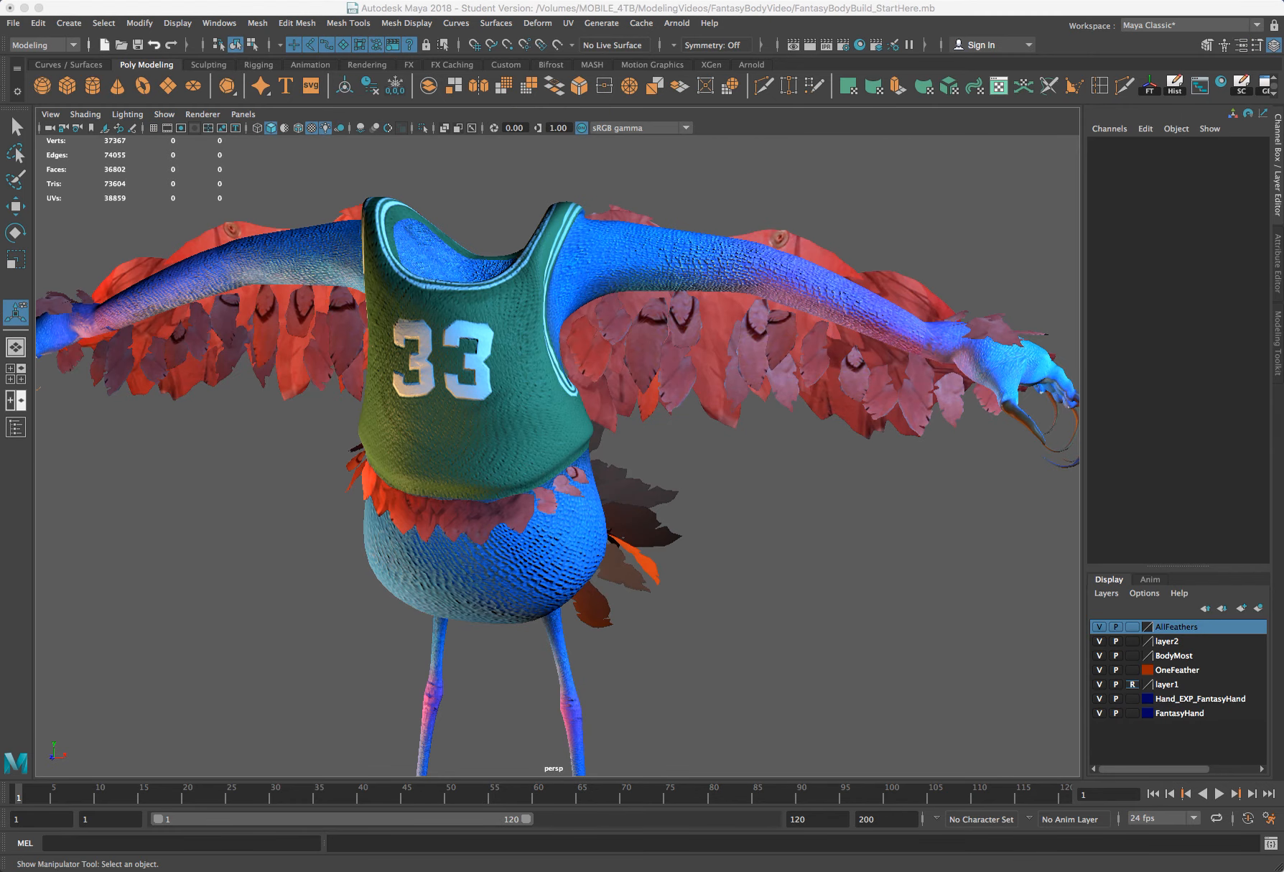
{"action": "left_click_drag", "start_coordinate": [512, 608], "coordinate": [515, 589], "text": "alt"}
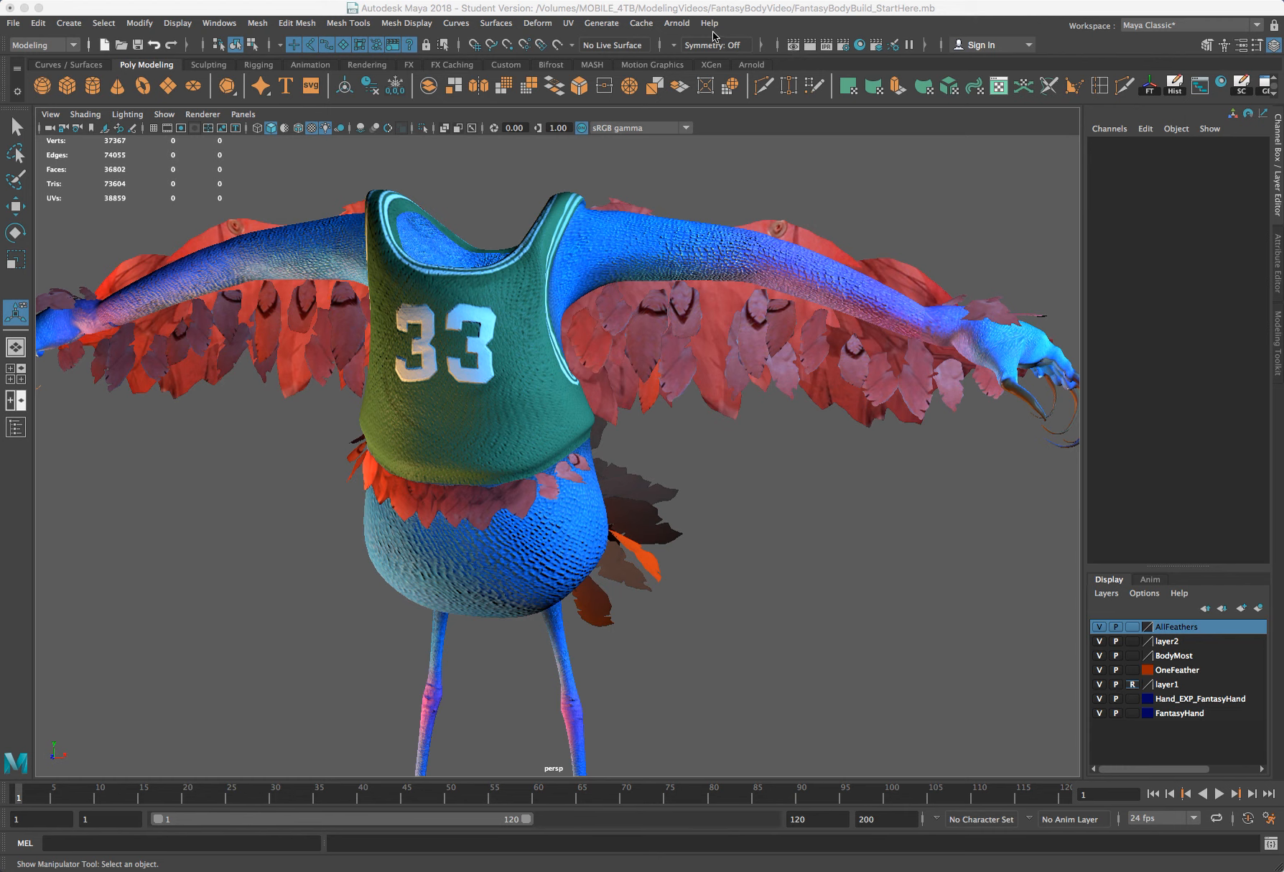
{"action": "left_click", "coordinate": [677, 23]}
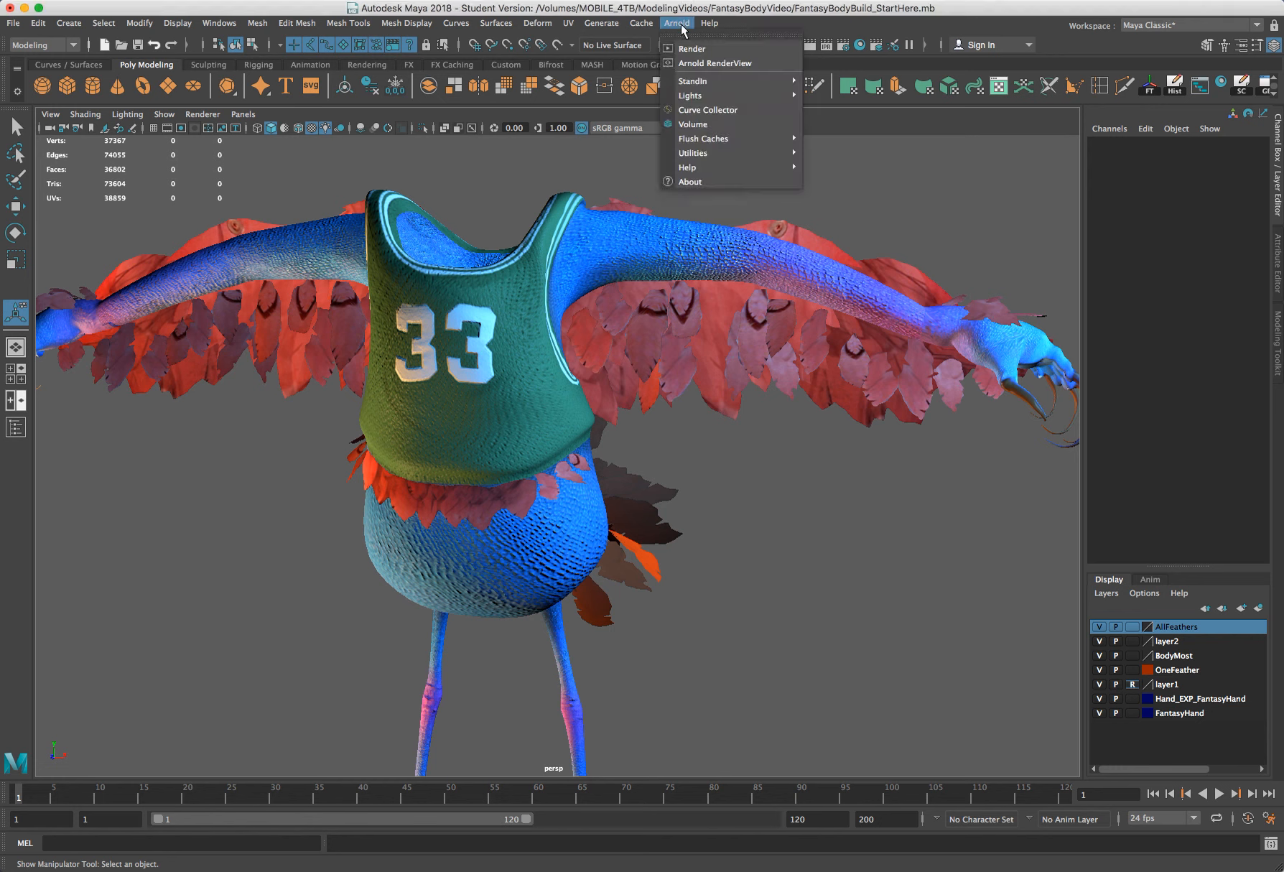
{"action": "left_click", "coordinate": [705, 64]}
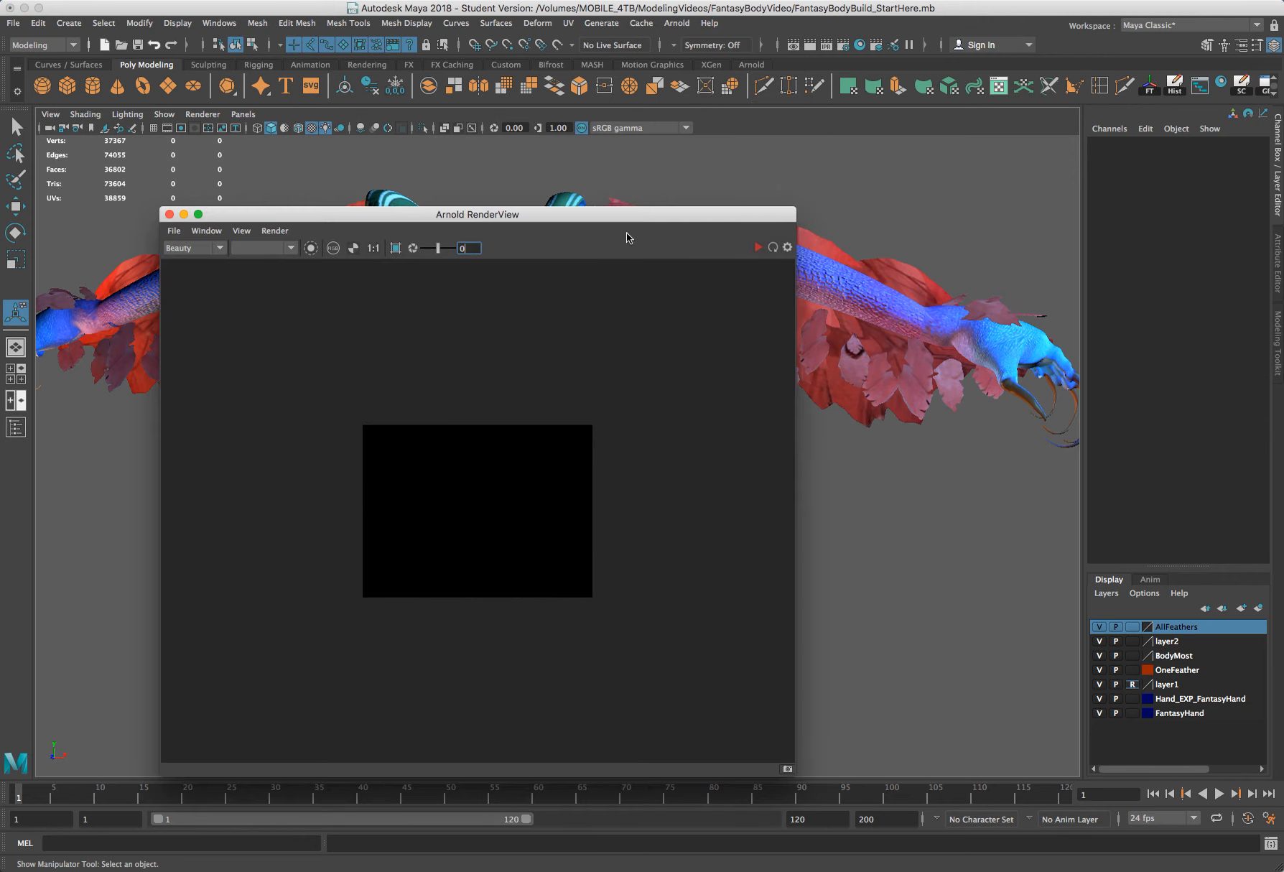
{"action": "left_click_drag", "start_coordinate": [627, 213], "coordinate": [1081, 194]}
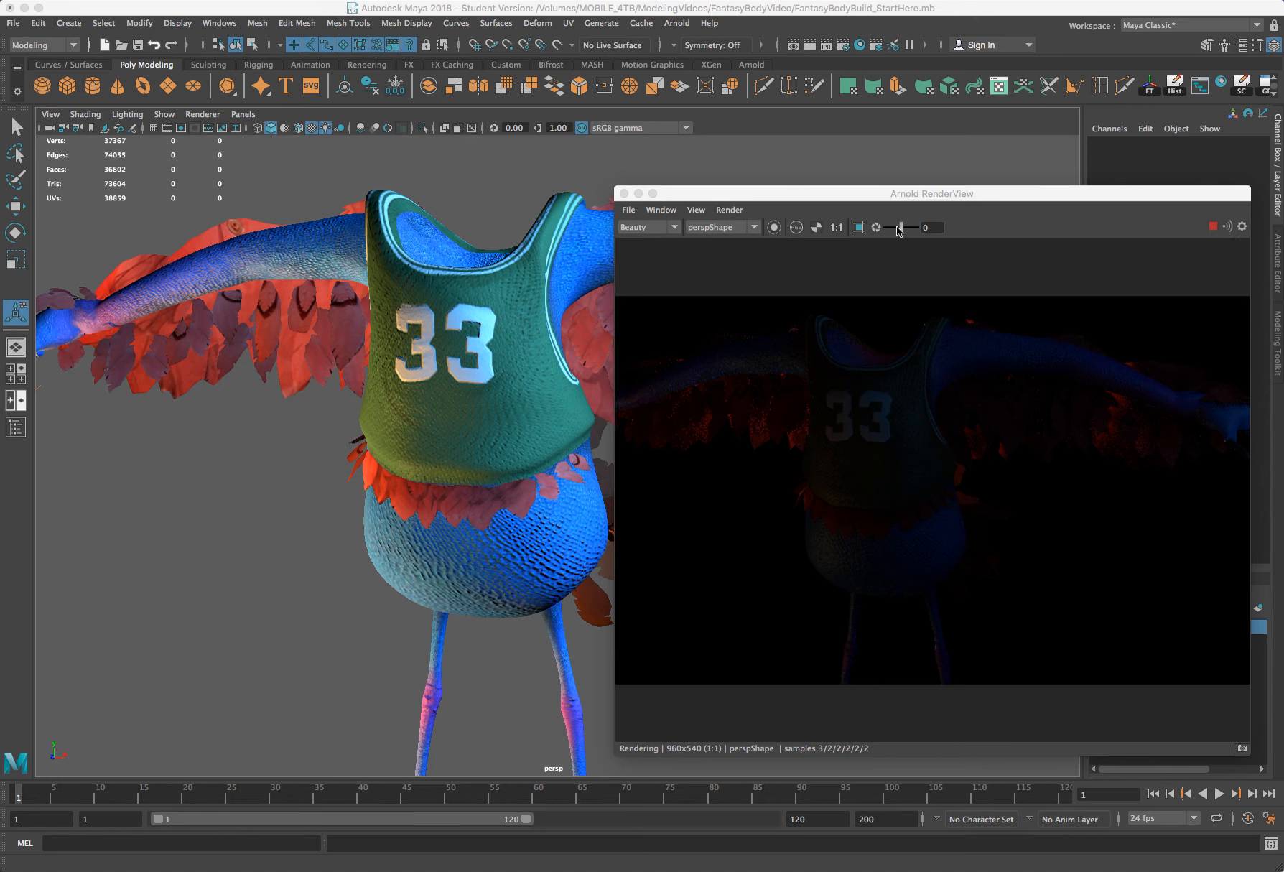
Step: Render the character through the perspShape camera and orbit the perspective view slightly to update the live render
{"action": "left_click", "coordinate": [756, 229]}
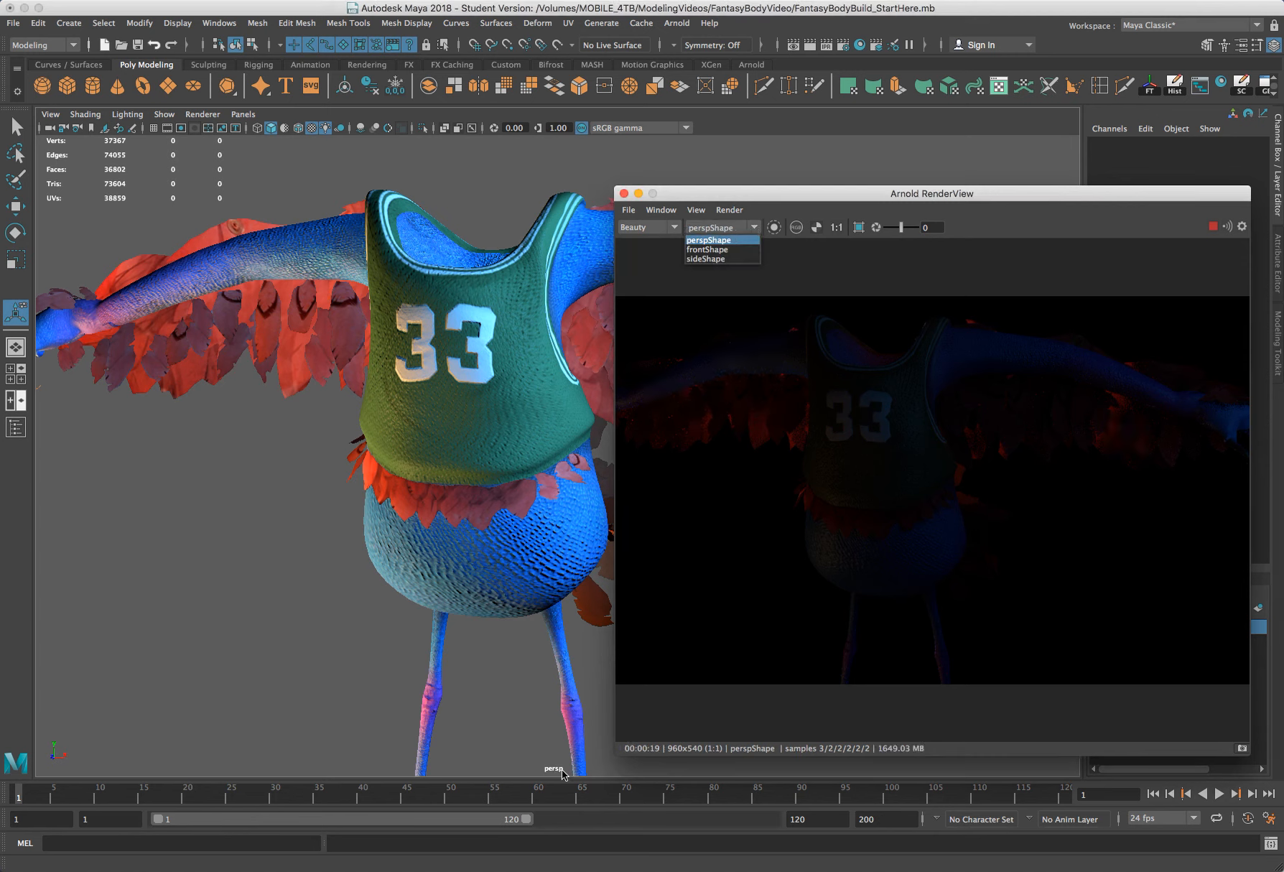
{"action": "left_click", "coordinate": [740, 241]}
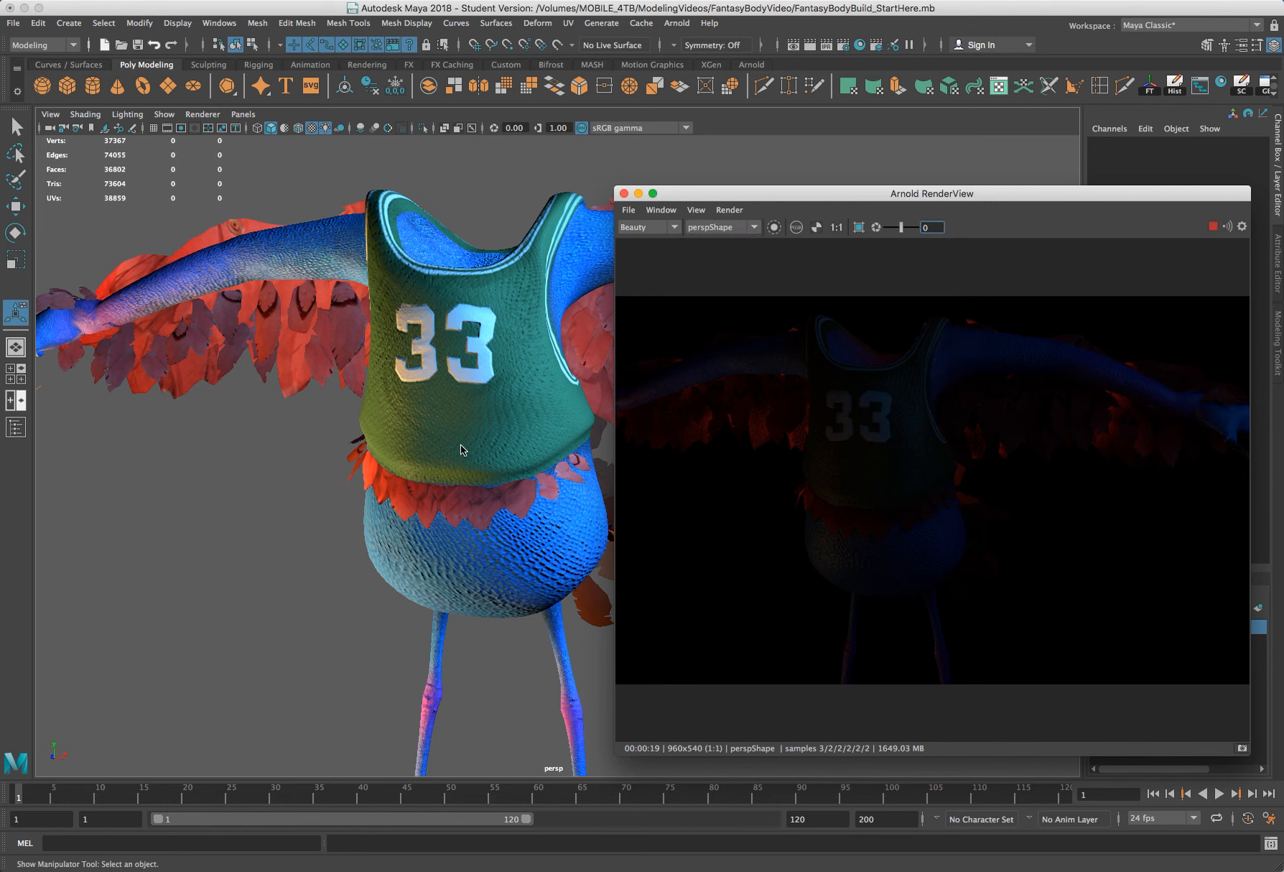
{"action": "left_click_drag", "start_coordinate": [437, 448], "coordinate": [454, 457], "text": "alt"}
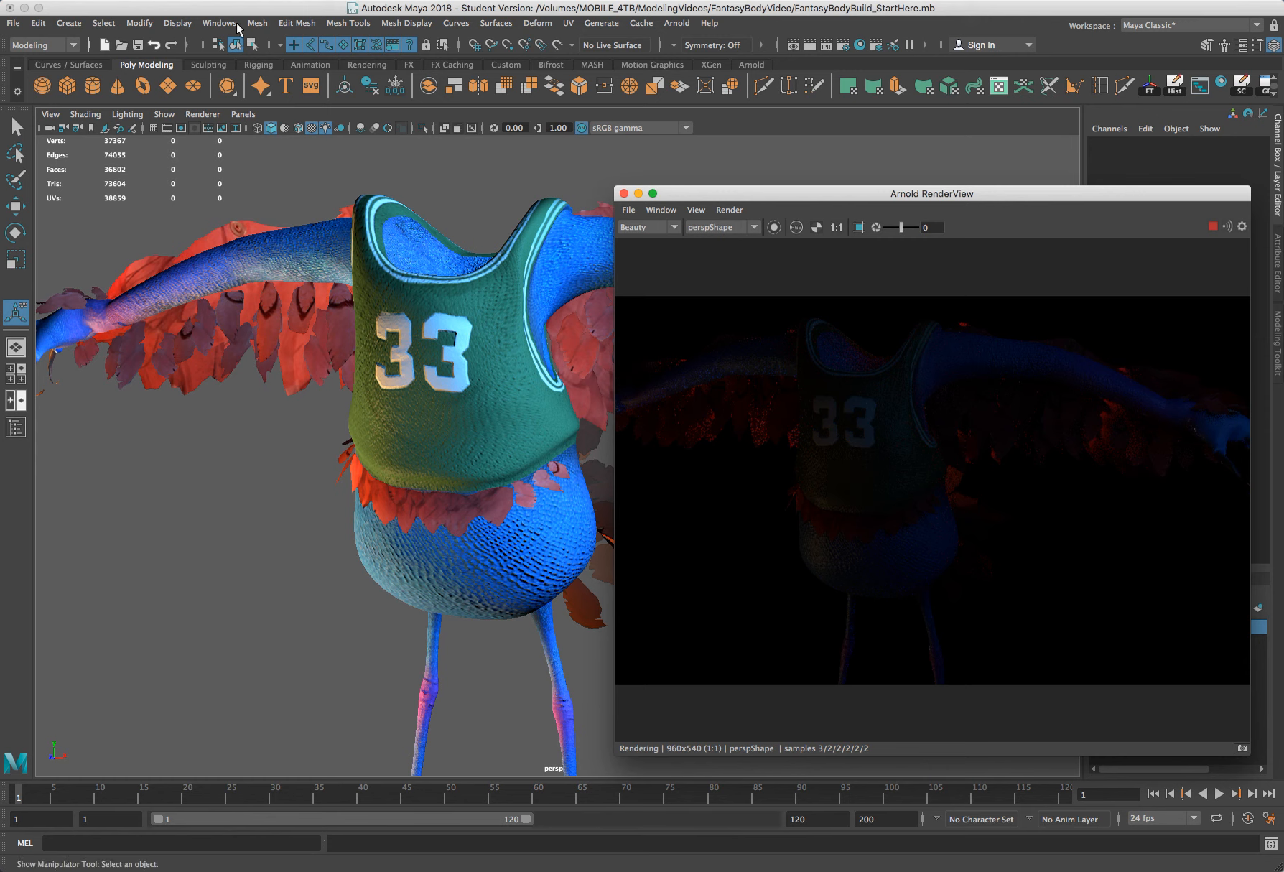
Step: Open the Outliner, select areaLight1 and raise its Arnold exposure to 14
{"action": "left_click", "coordinate": [217, 23]}
{"action": "left_click", "coordinate": [234, 25]}
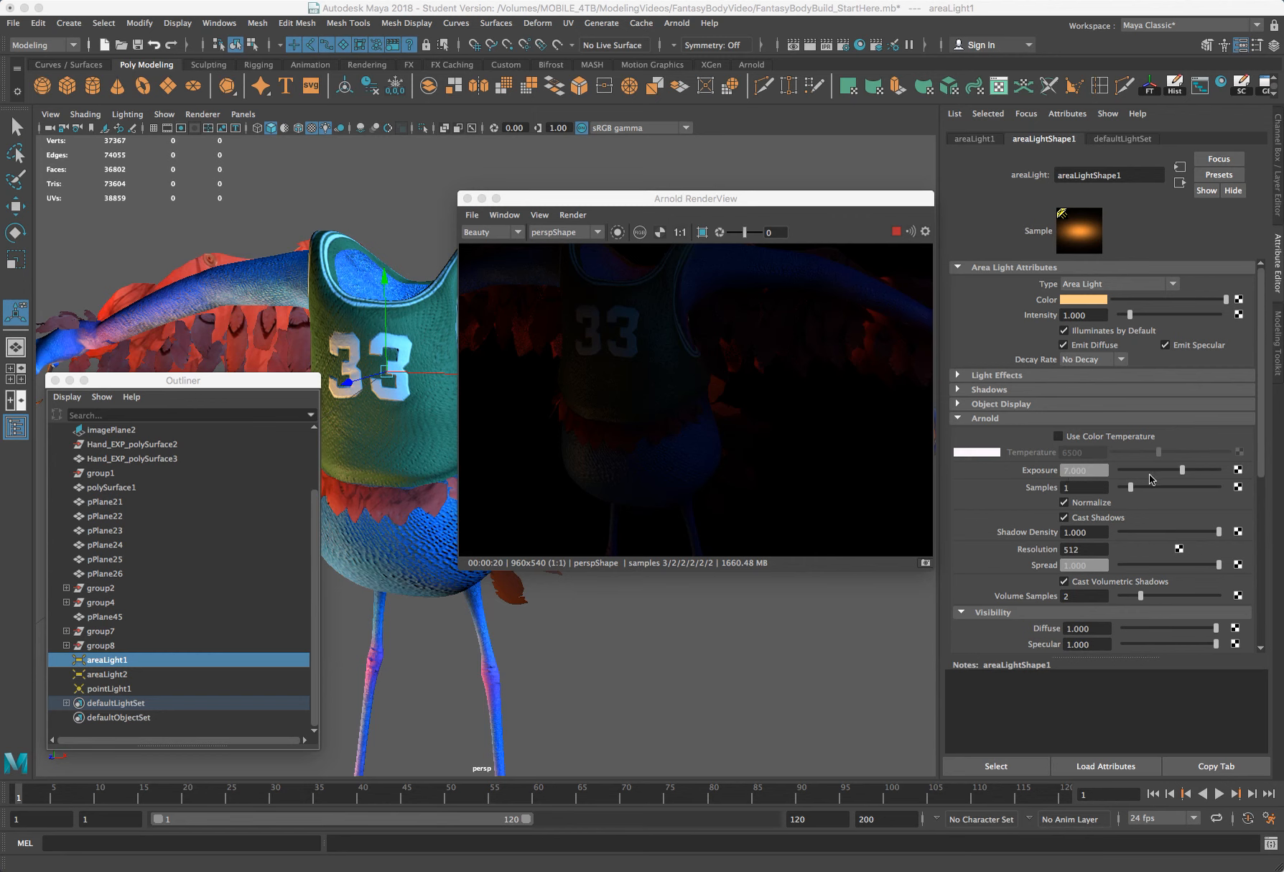
{"action": "left_click_drag", "start_coordinate": [1190, 470], "coordinate": [1227, 473]}
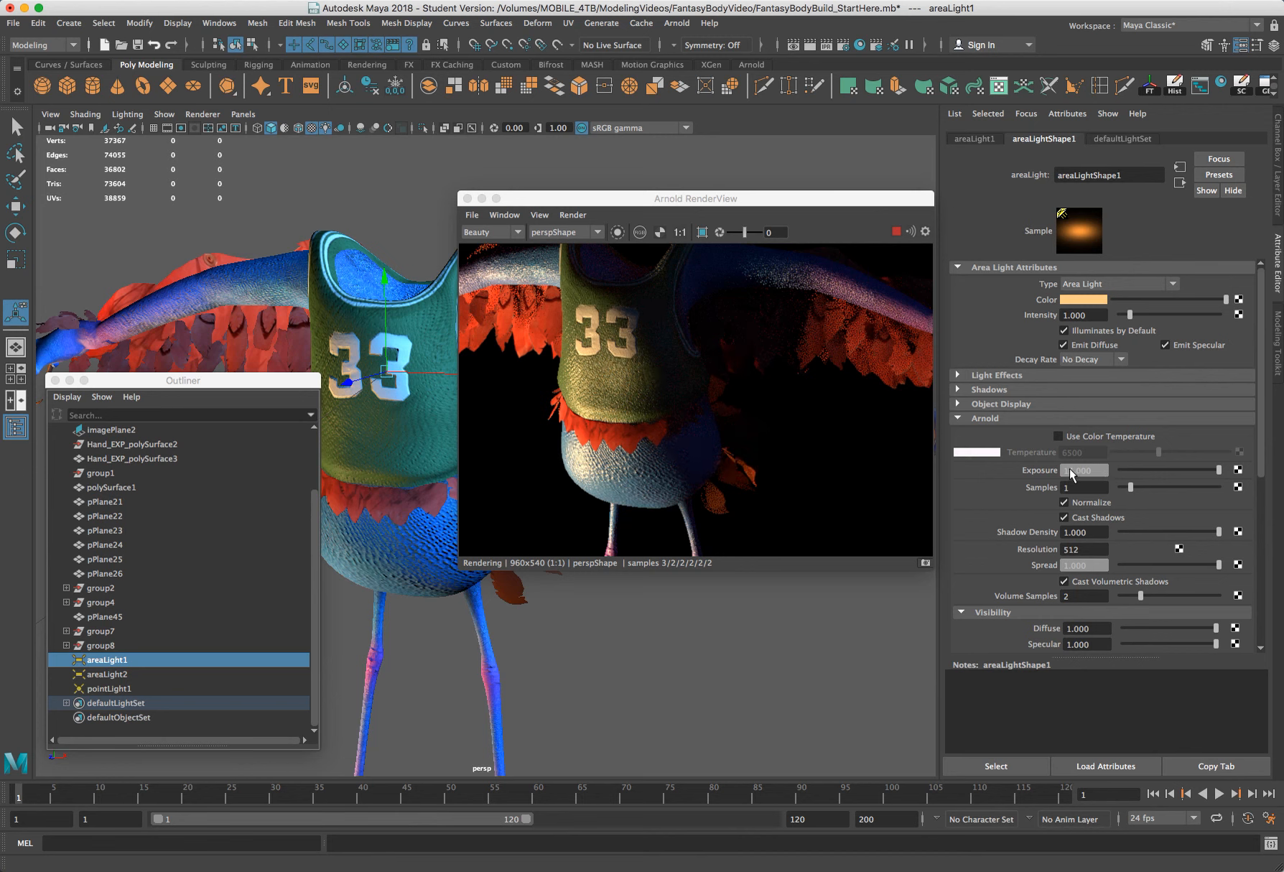
{"action": "left_click_drag", "start_coordinate": [1071, 469], "coordinate": [1225, 471], "text": "ctrl"}
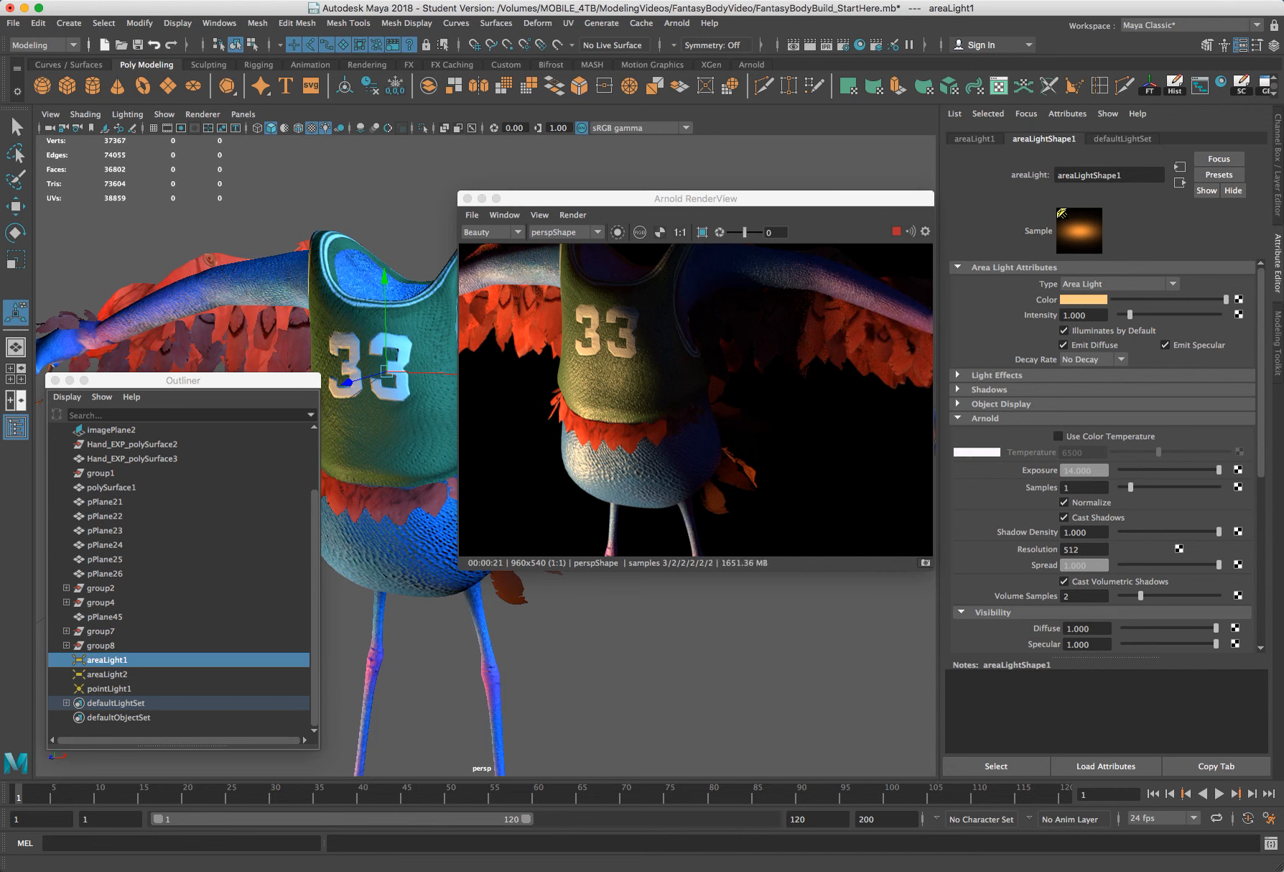
Step: Select areaLight2 and adjust its Arnold exposure to about 10.88
{"action": "left_click", "coordinate": [108, 674]}
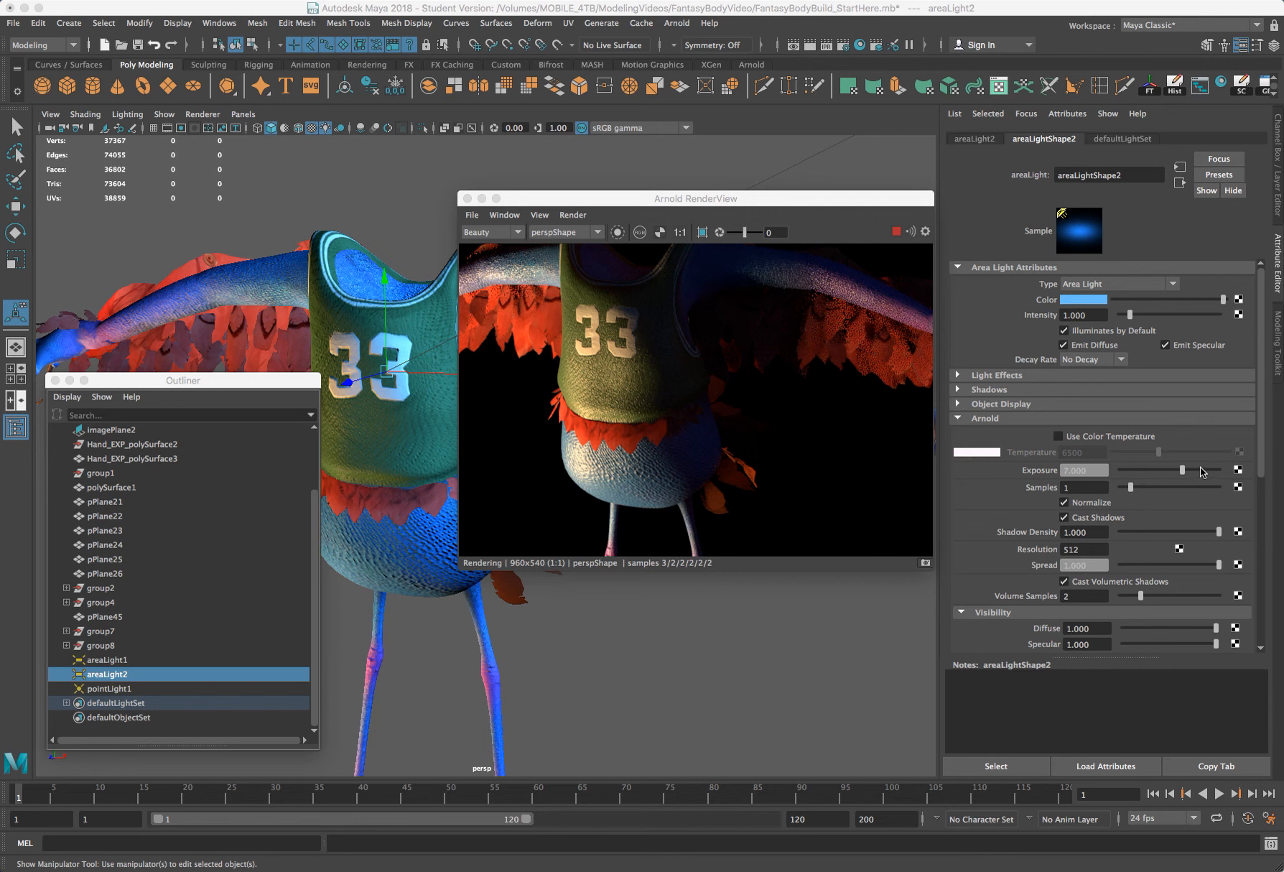
{"action": "left_click_drag", "start_coordinate": [1202, 468], "coordinate": [1225, 468]}
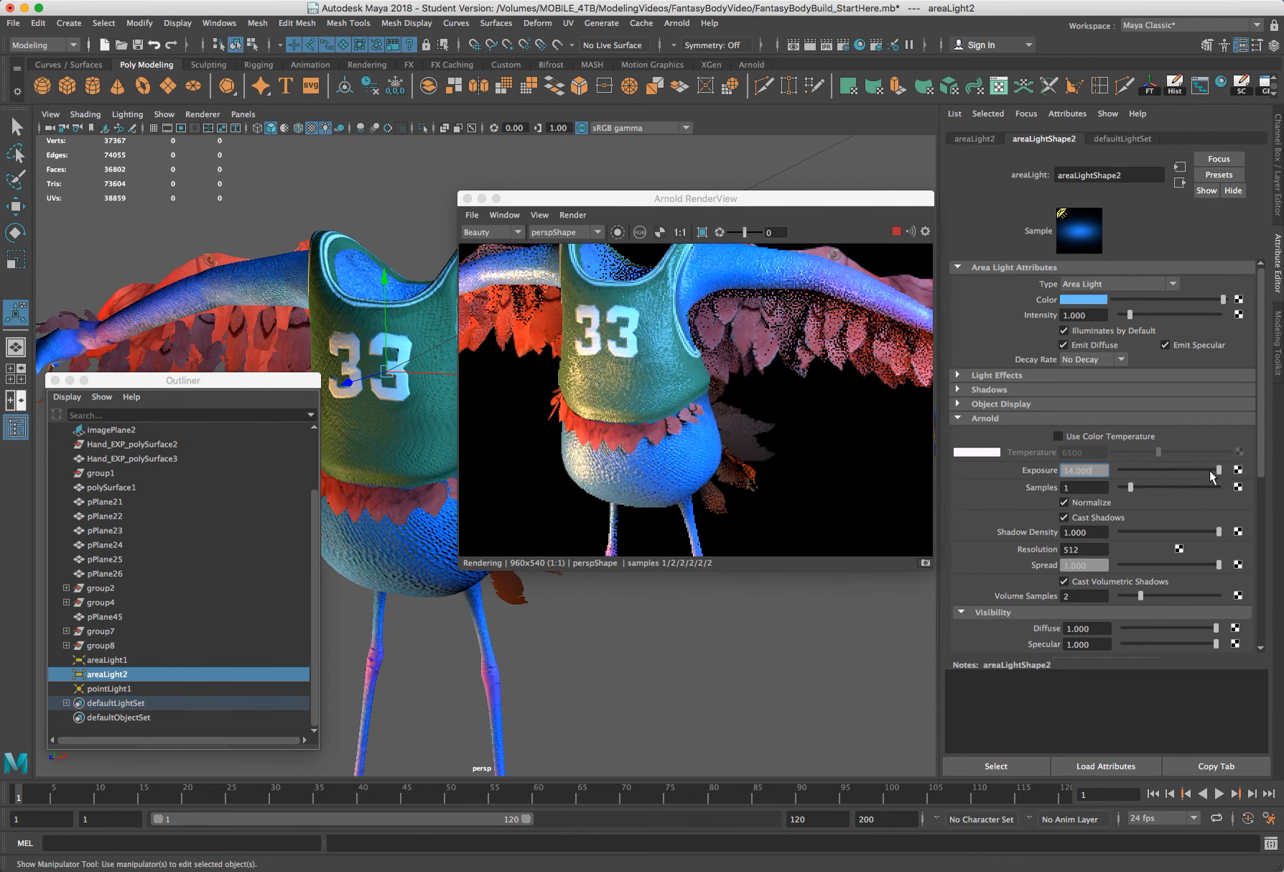
{"action": "left_click", "coordinate": [1199, 472]}
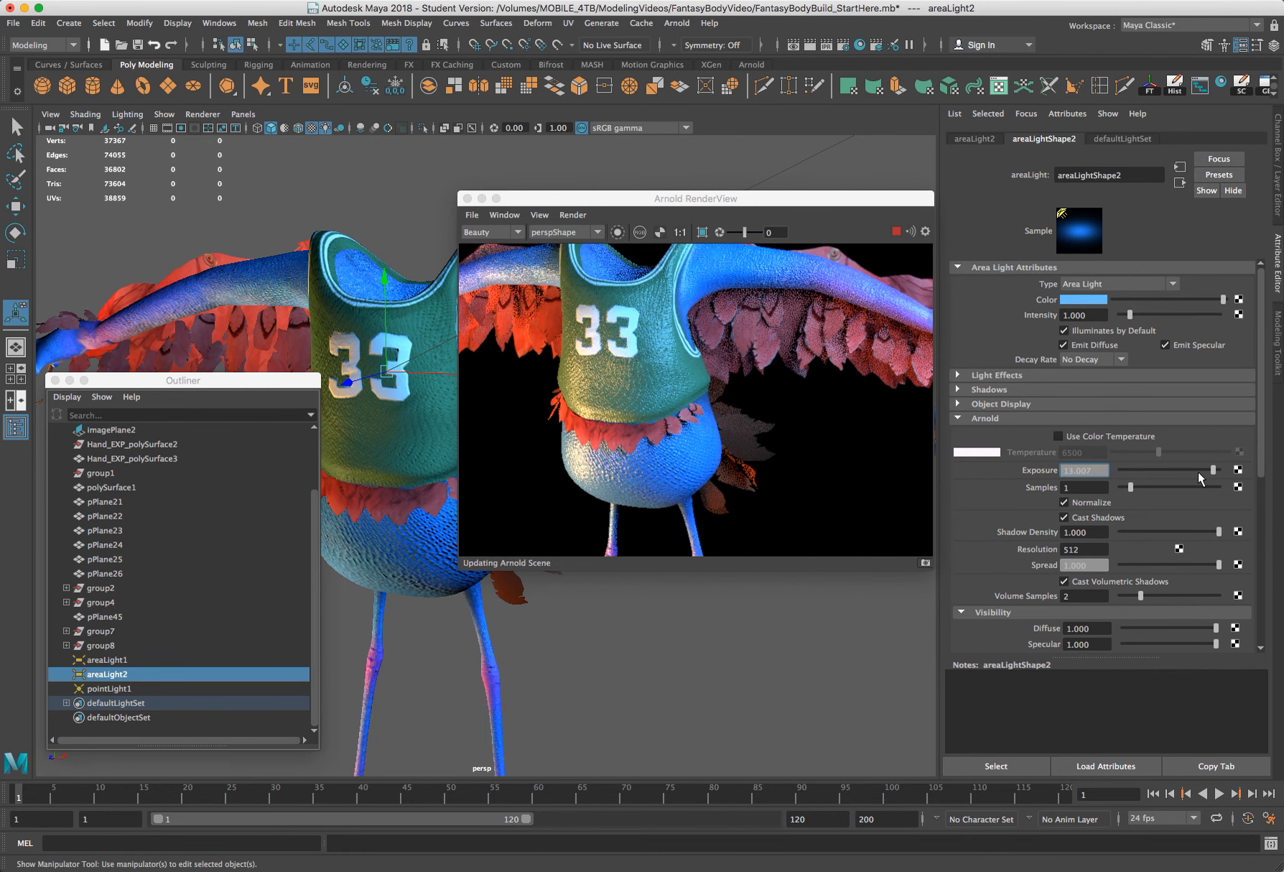
{"action": "left_click", "coordinate": [1200, 470]}
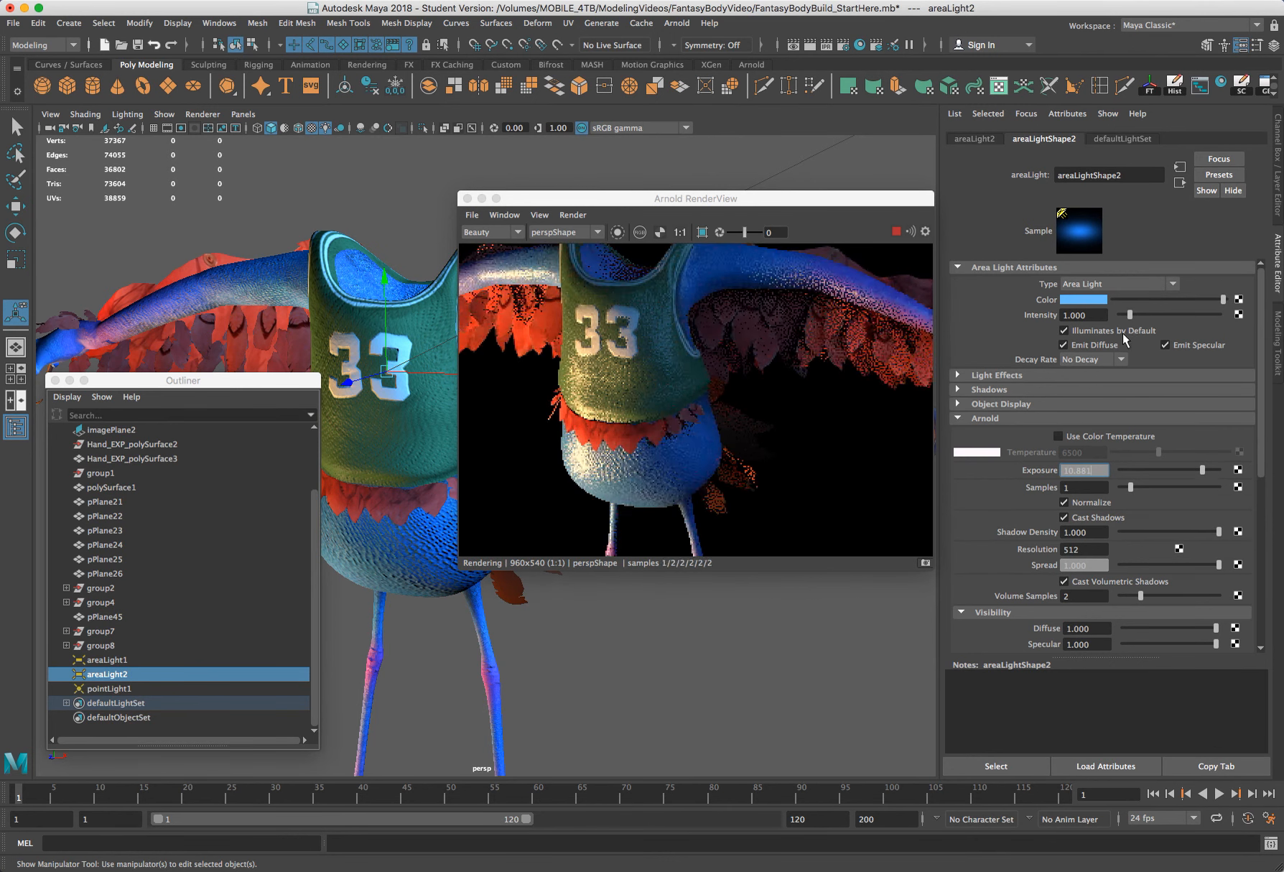
Step: Shift areaLight2's colour hue from sky blue towards a deeper blue, leaving its saturation and value alone
{"action": "left_click", "coordinate": [1089, 297]}
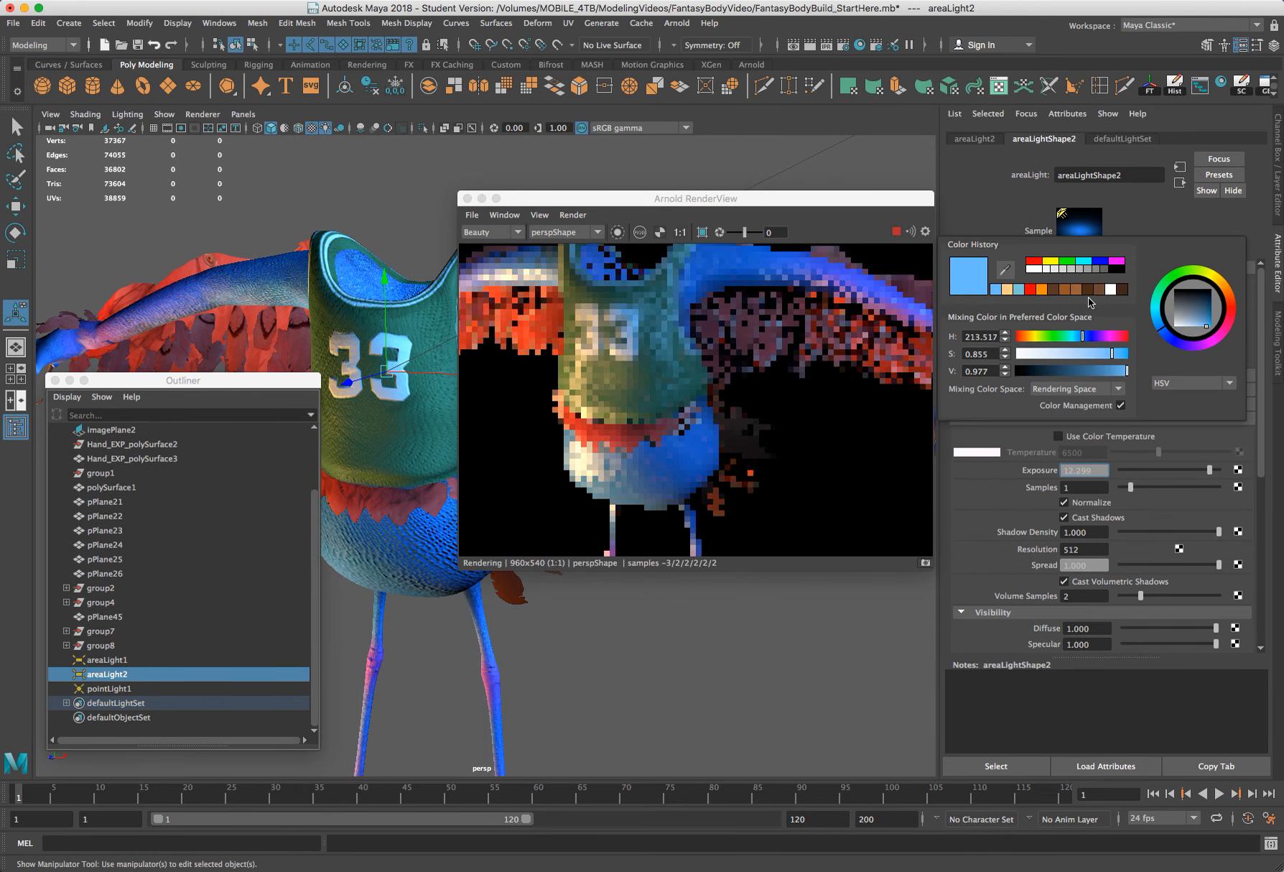
{"action": "left_click", "coordinate": [1090, 337]}
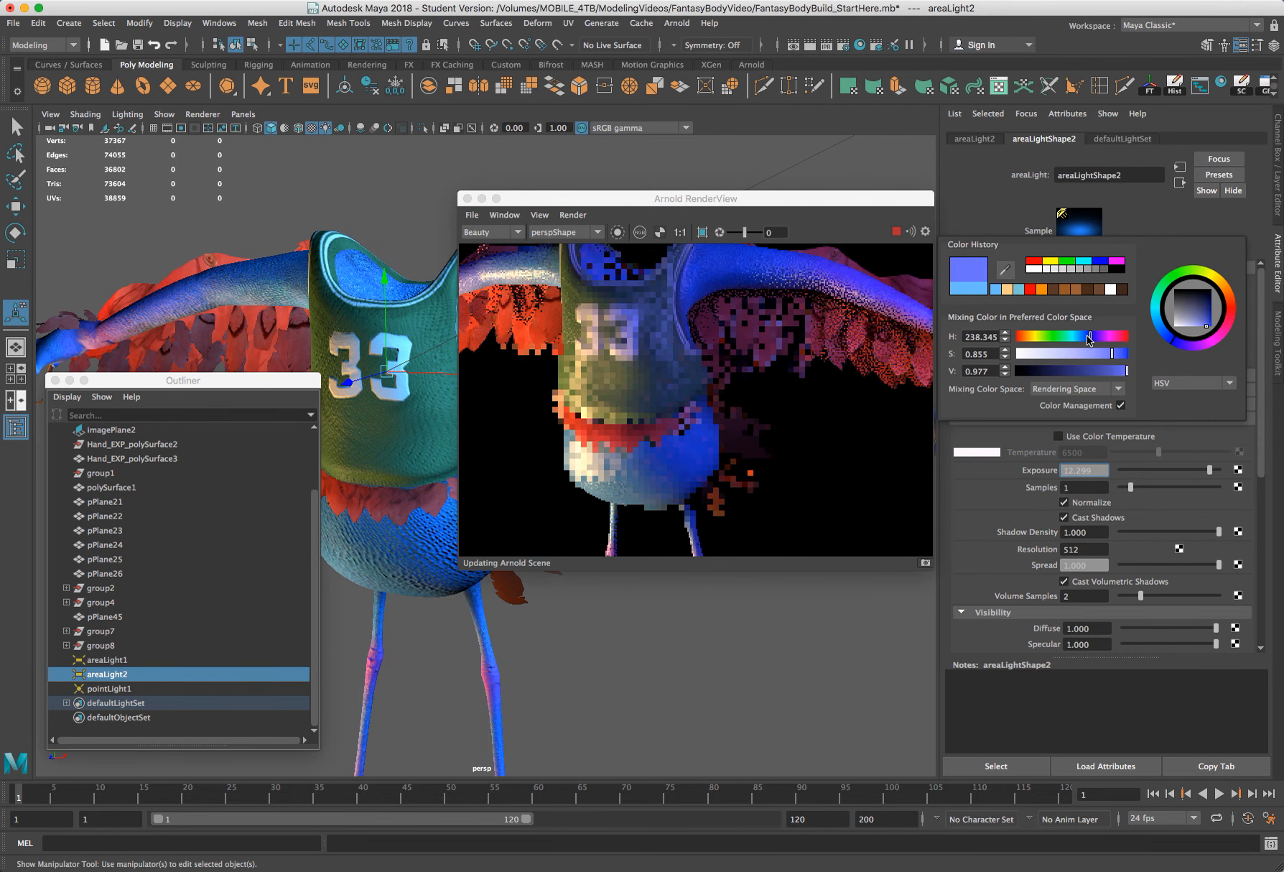
{"action": "left_click_drag", "start_coordinate": [1090, 338], "coordinate": [1090, 338]}
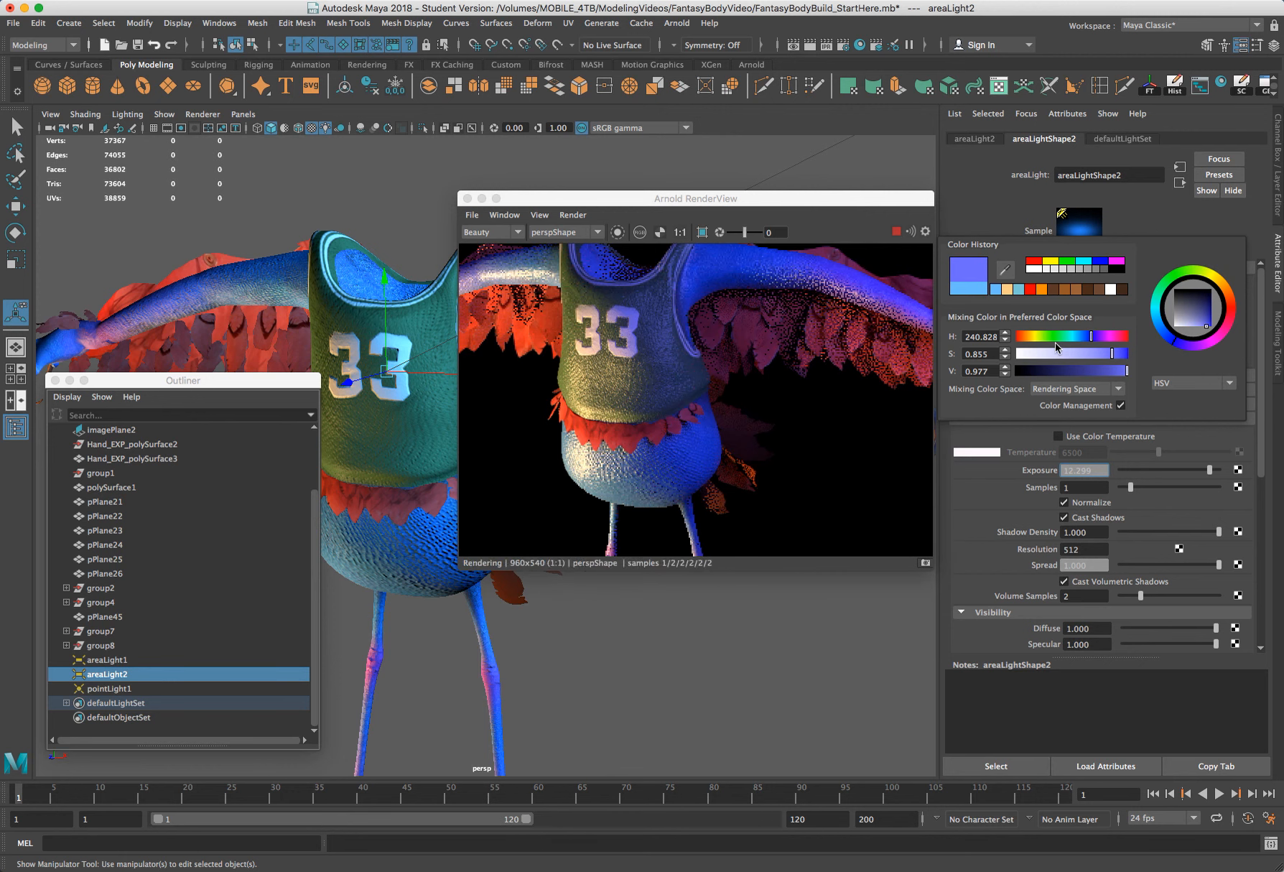
{"action": "left_click_drag", "start_coordinate": [1091, 338], "coordinate": [1087, 339]}
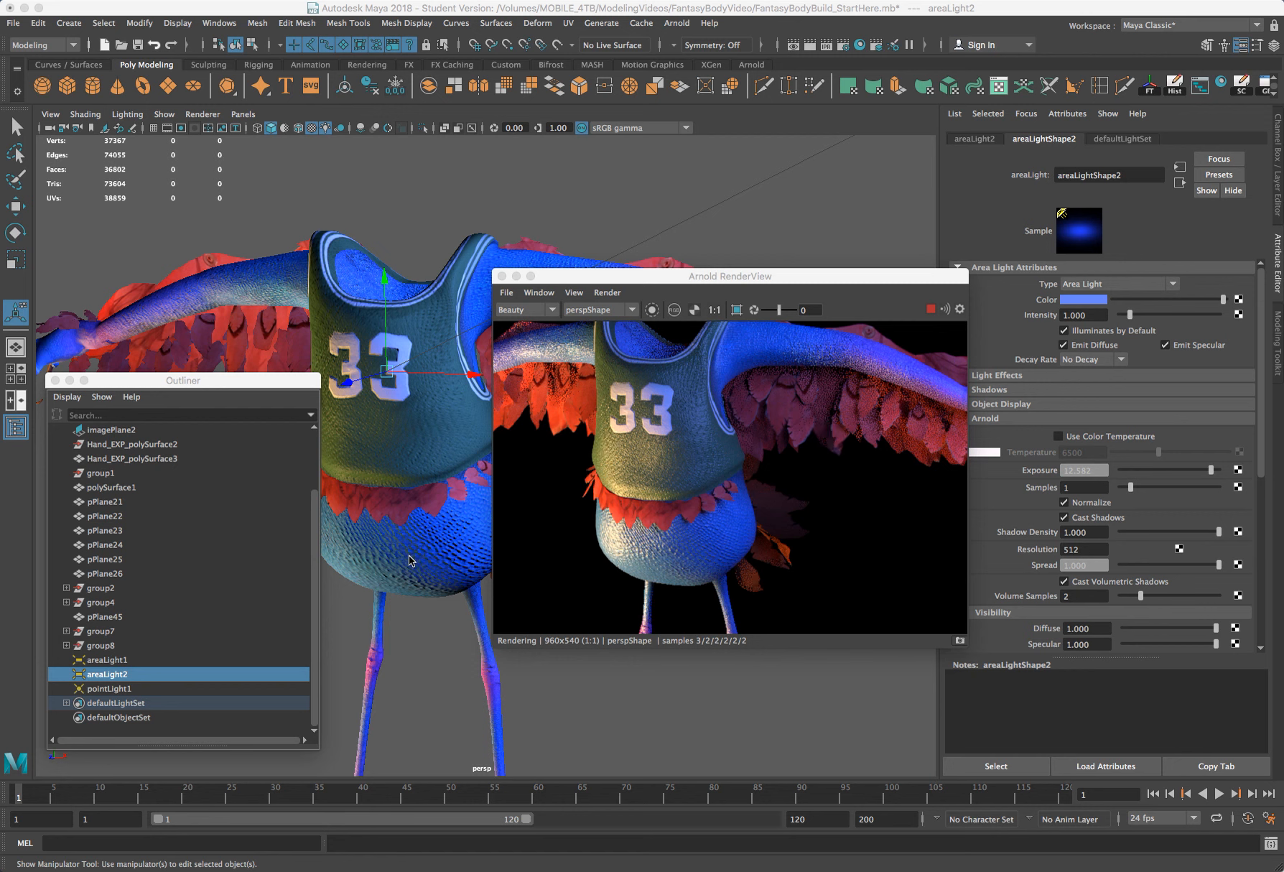
Step: Select pointLight1 and raise its Arnold exposure to about 15.55, checking the feathers from a side angle
{"action": "left_click", "coordinate": [418, 558], "text": "alt"}
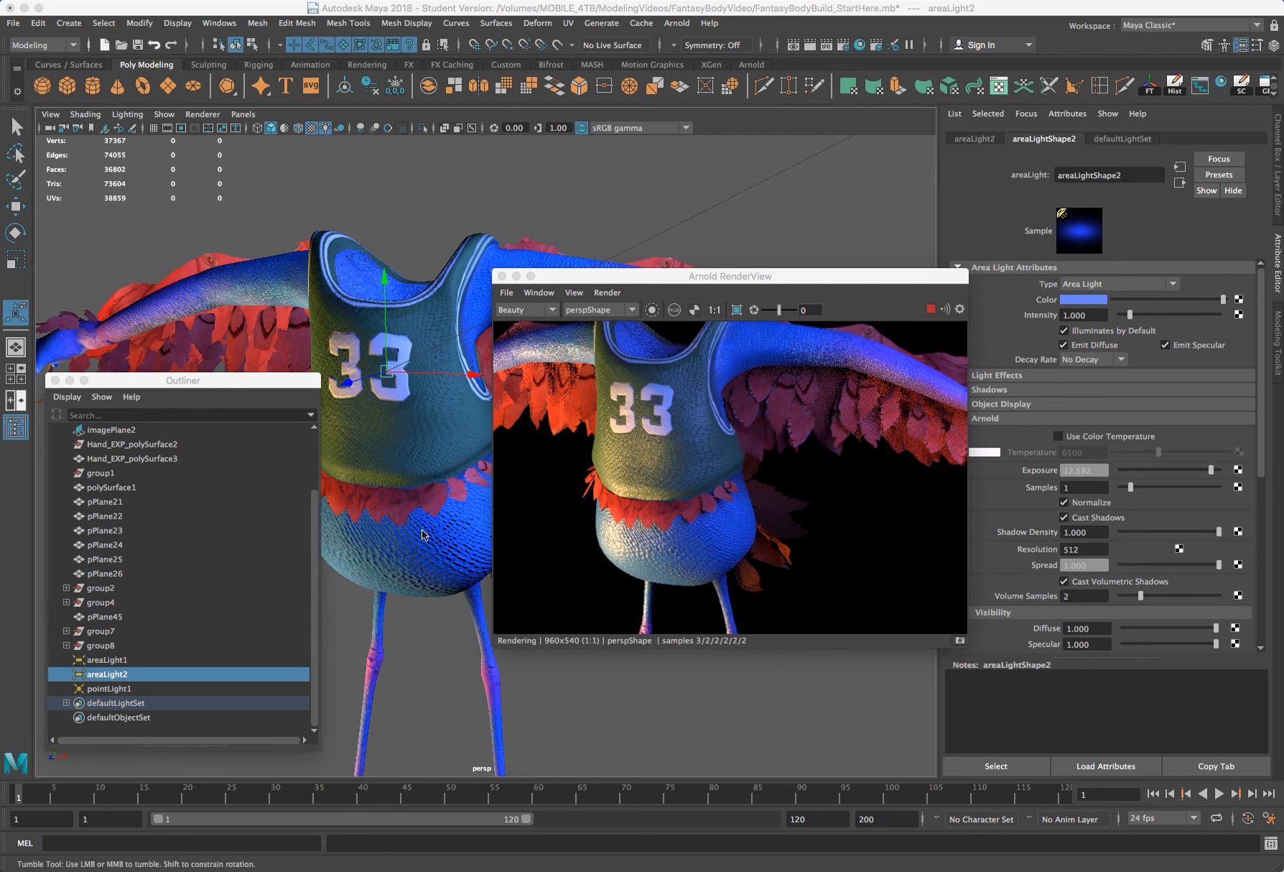
{"action": "left_click_drag", "start_coordinate": [438, 528], "coordinate": [447, 529], "text": "alt"}
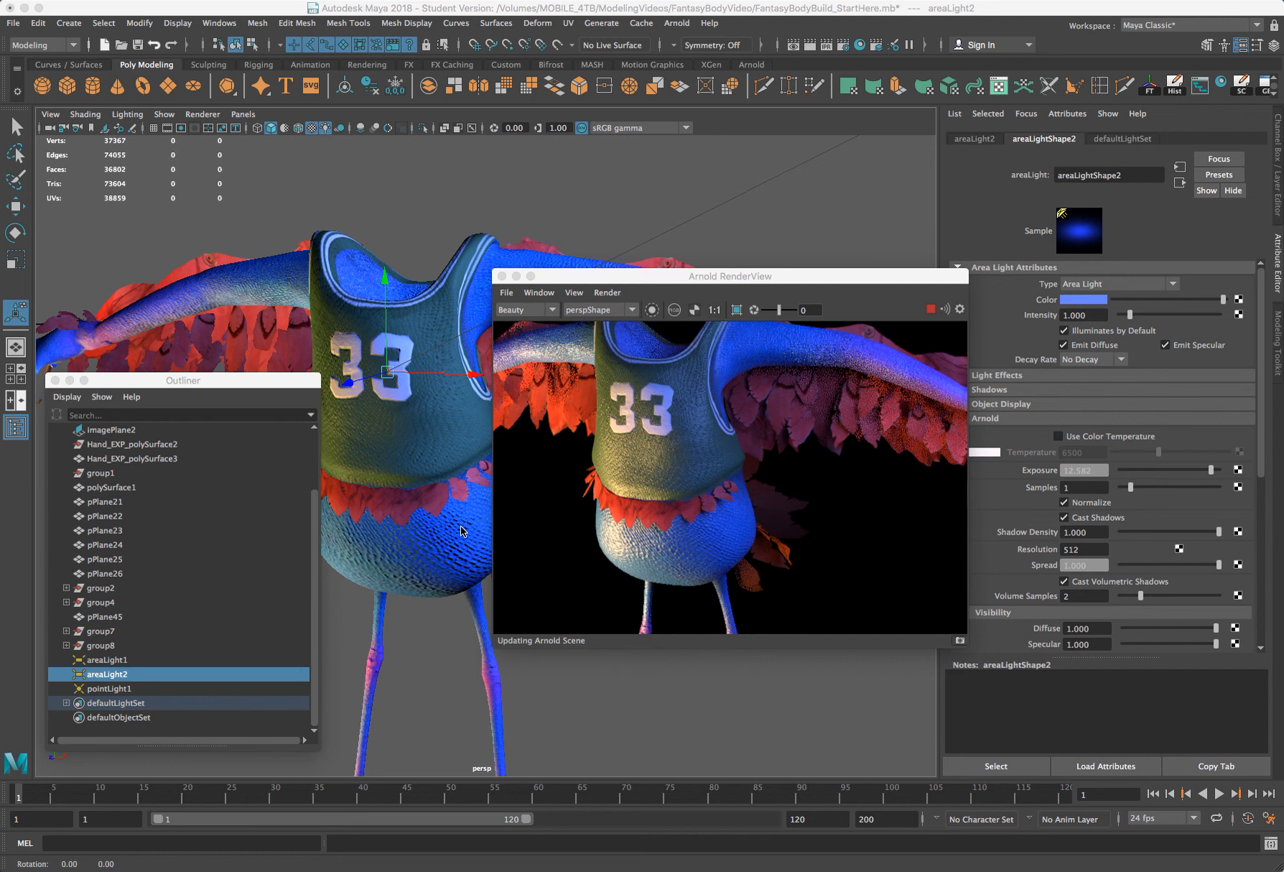
{"action": "left_click_drag", "start_coordinate": [468, 533], "coordinate": [453, 534], "text": "alt"}
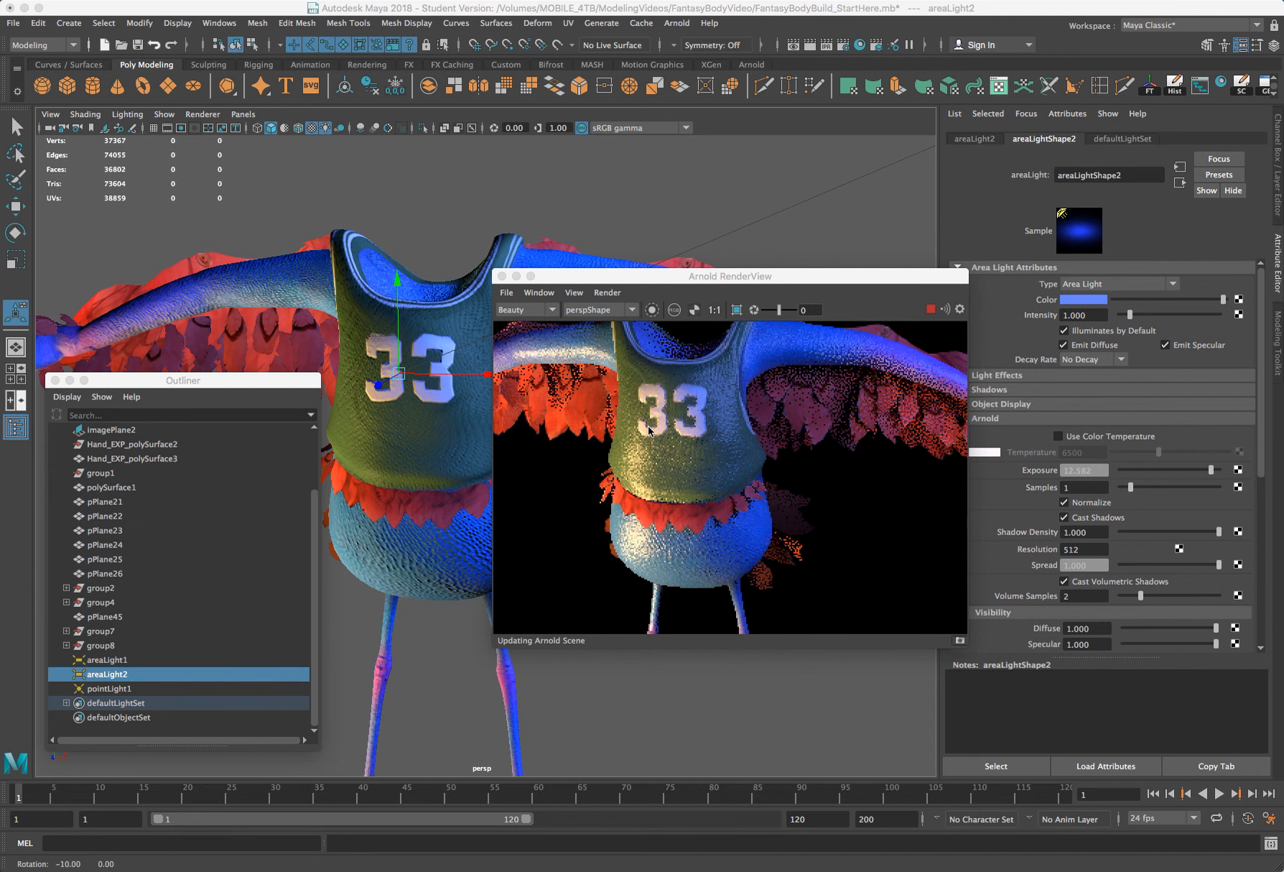
{"action": "left_click_drag", "start_coordinate": [712, 429], "coordinate": [761, 388], "text": "alt"}
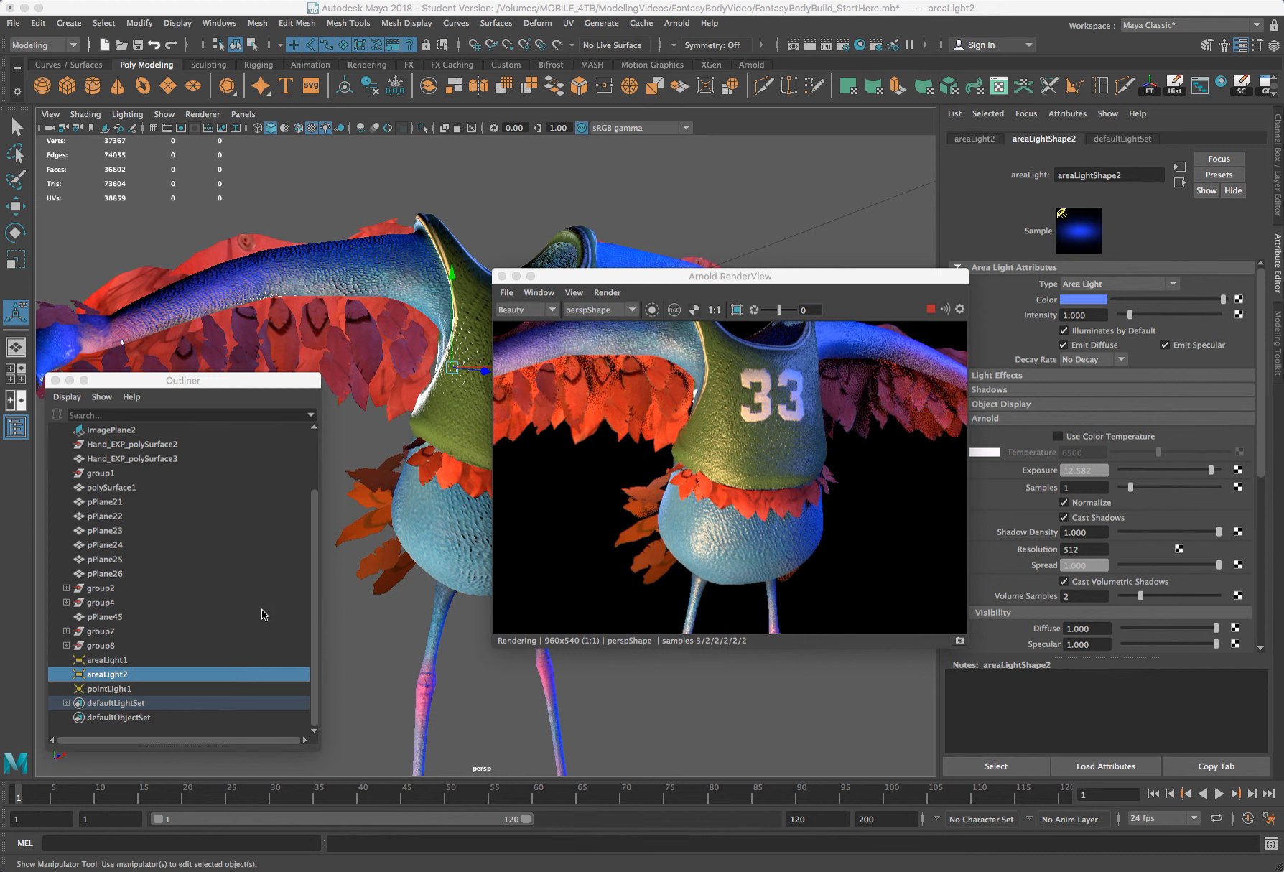
{"action": "left_click", "coordinate": [140, 690]}
{"action": "left_click", "coordinate": [141, 690]}
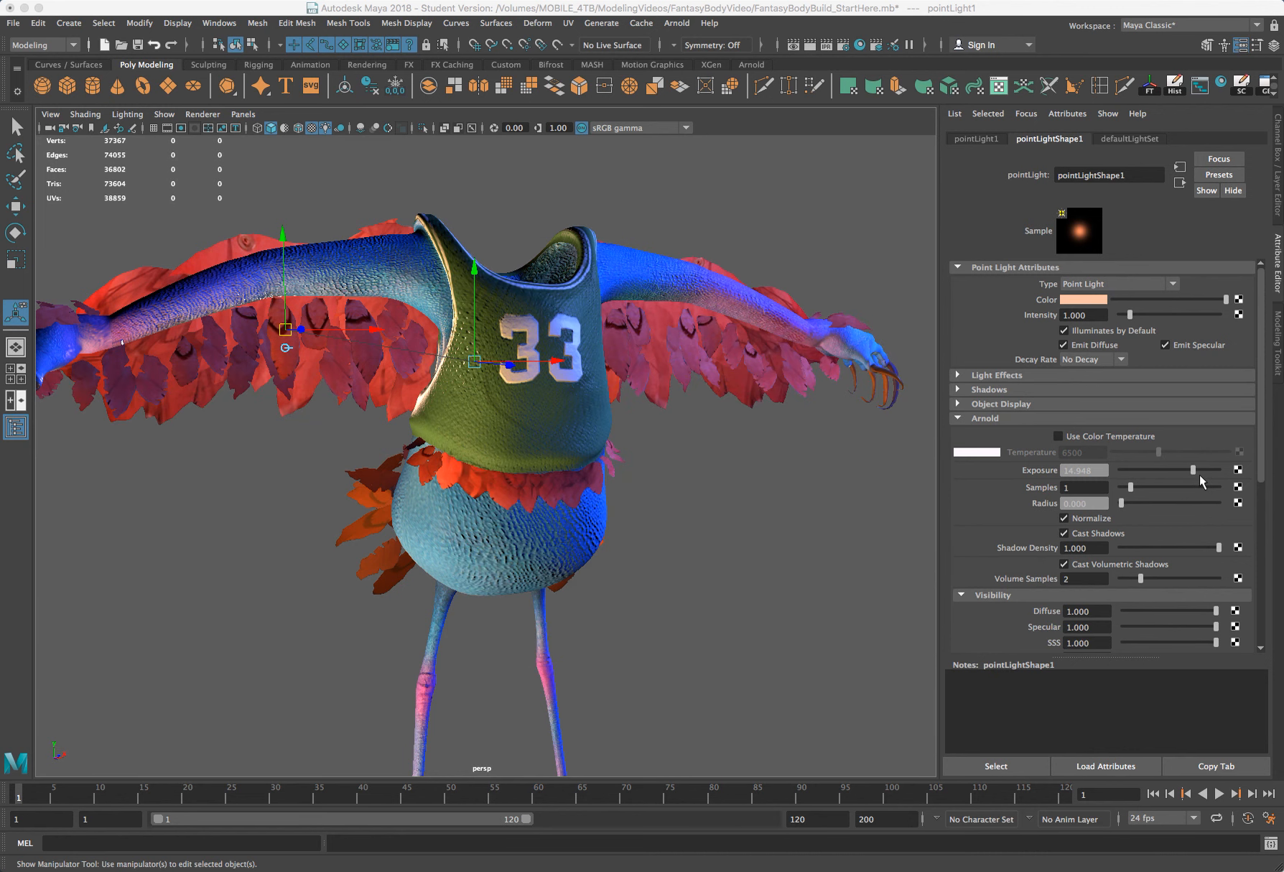
{"action": "left_click", "coordinate": [1196, 471]}
{"action": "left_click_drag", "start_coordinate": [1196, 471], "coordinate": [1197, 473]}
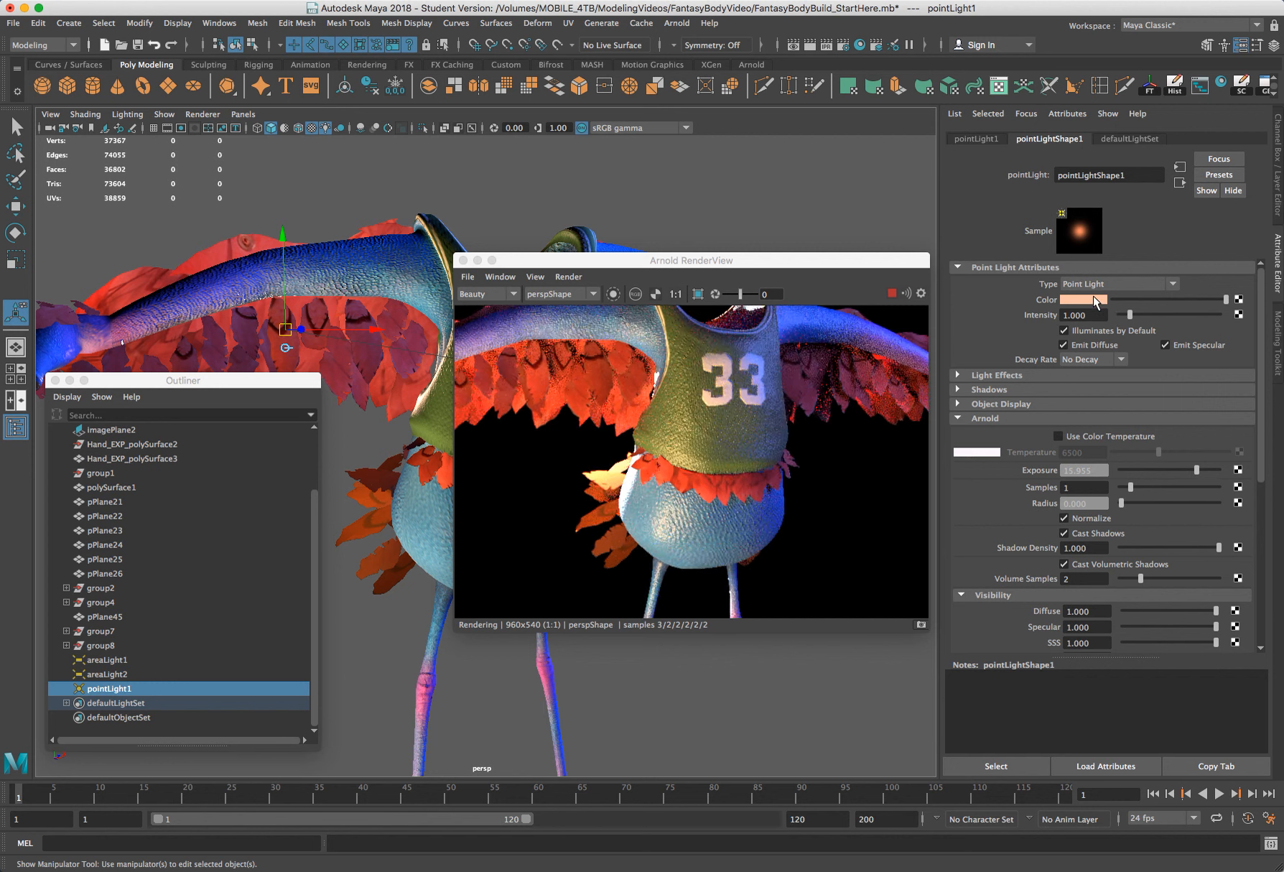
{"action": "key", "text": "super+z"}
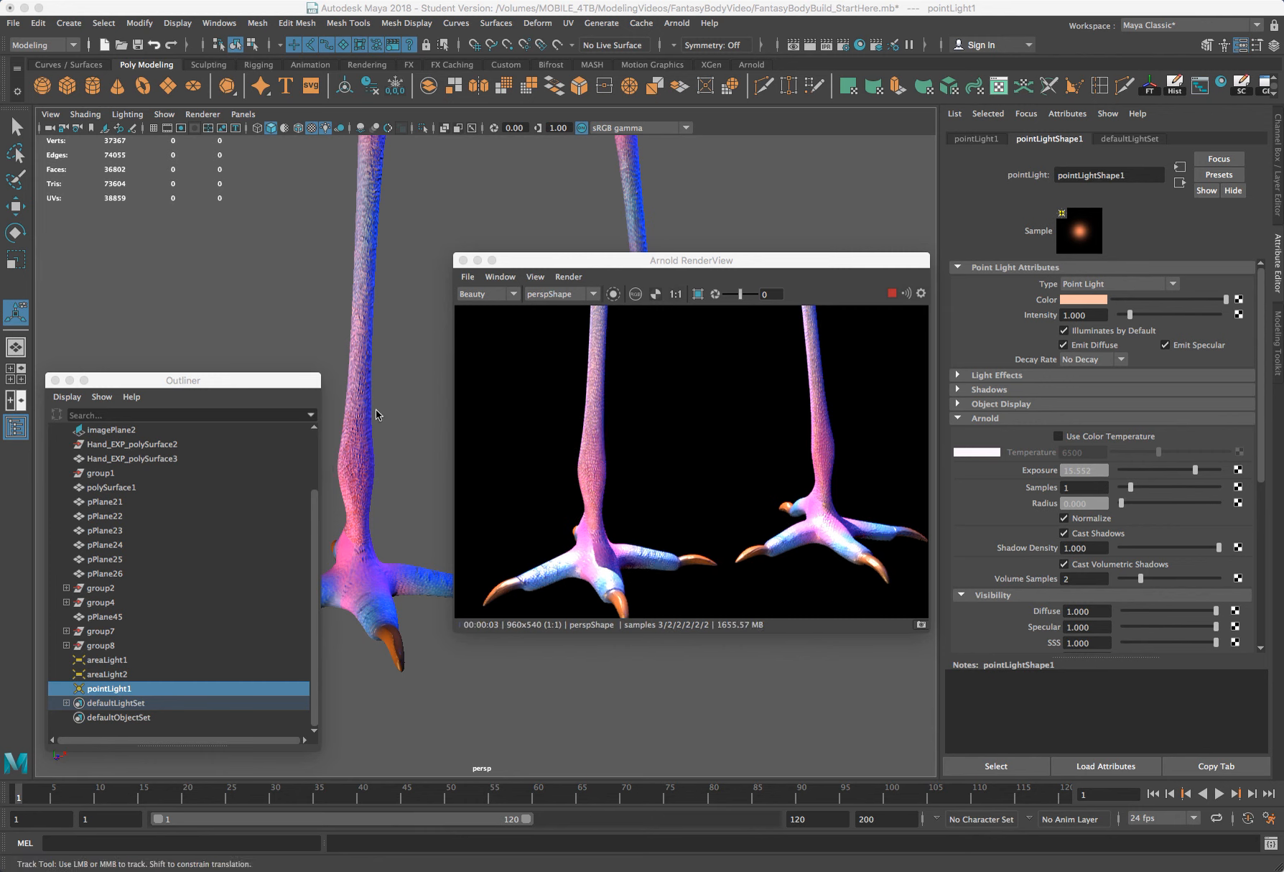
Step: Examine the character's lower legs and clawed feet in the live render from several angles
{"action": "middle_click_drag", "start_coordinate": [380, 463], "coordinate": [378, 415], "text": "alt"}
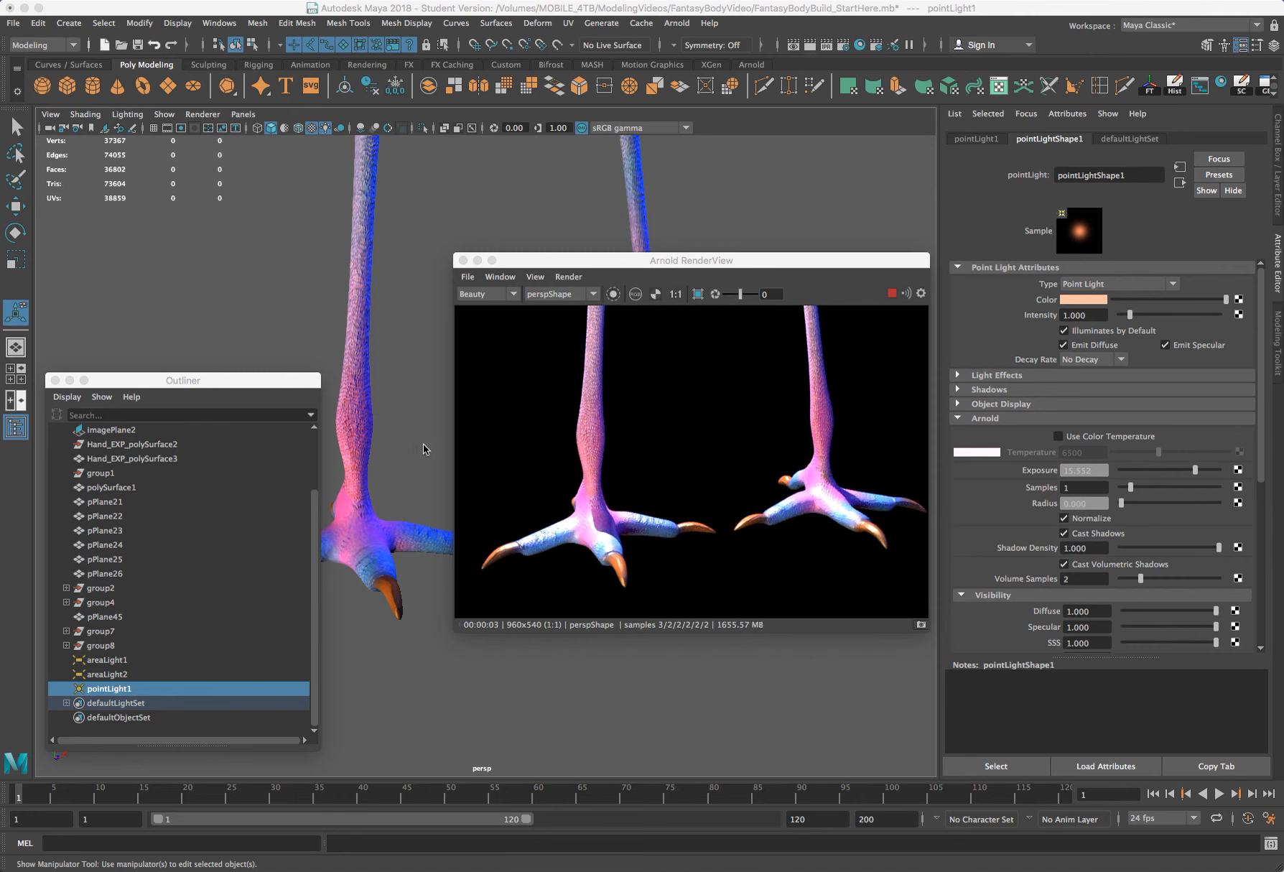
{"action": "left_click_drag", "start_coordinate": [439, 450], "coordinate": [381, 454], "text": "alt"}
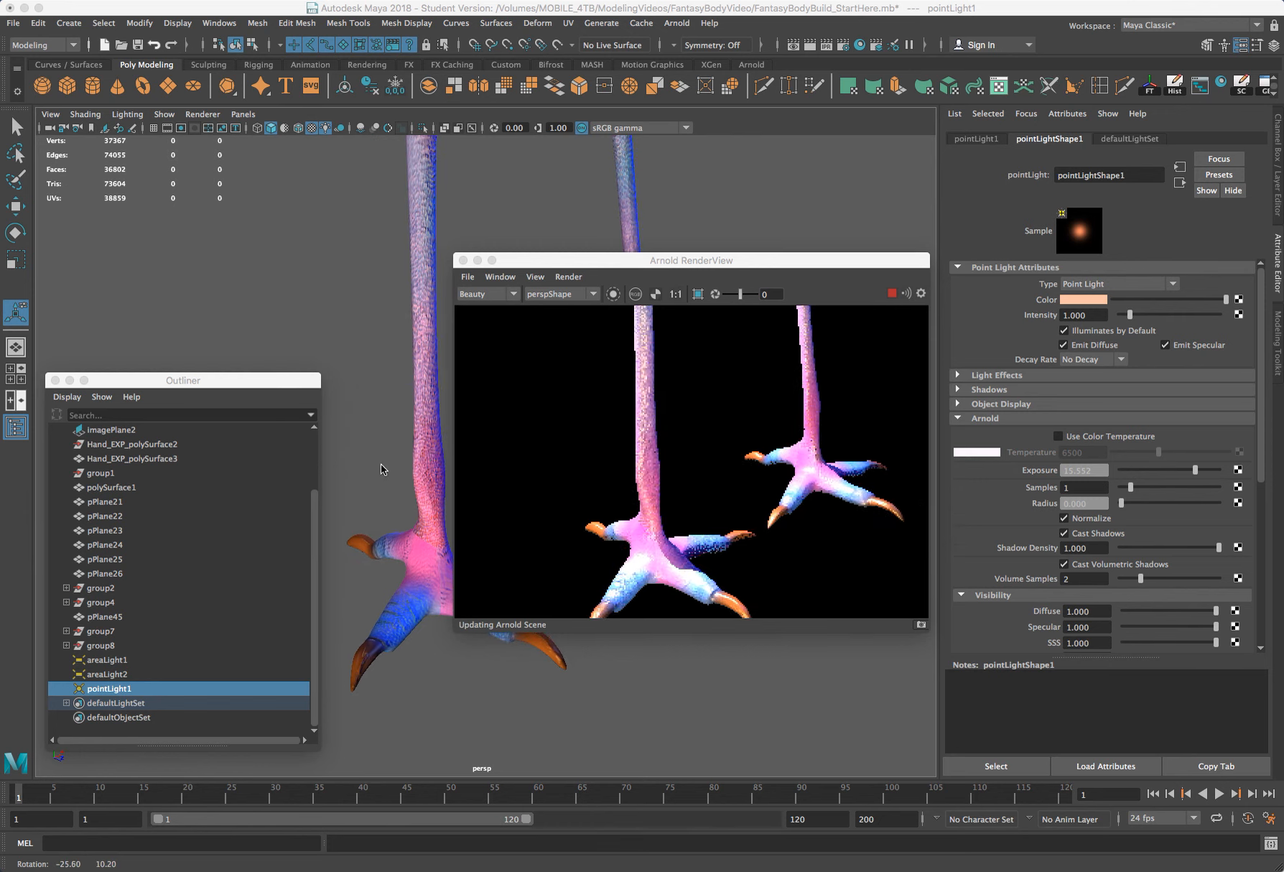
{"action": "left_click_drag", "start_coordinate": [358, 465], "coordinate": [355, 463], "text": "alt"}
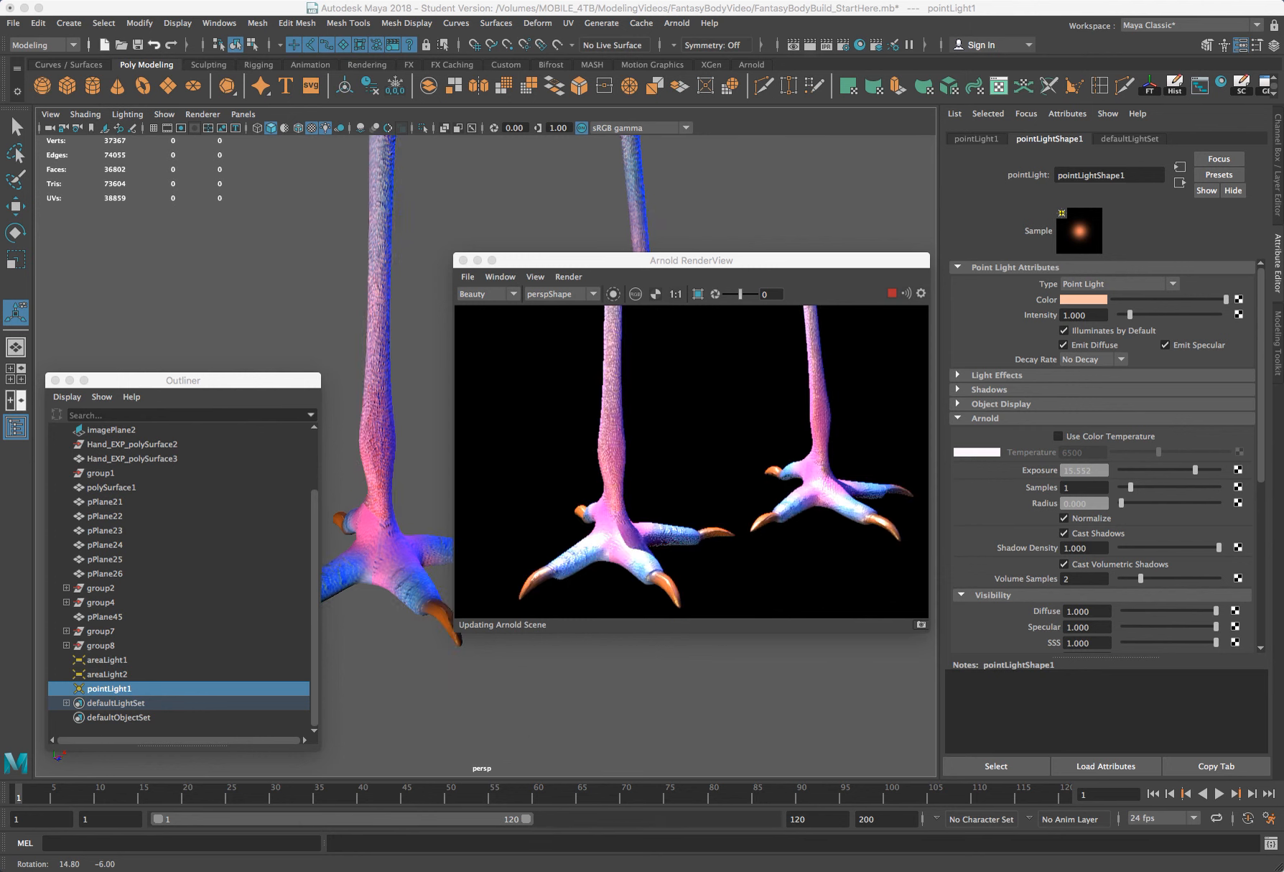
{"action": "left_click_drag", "start_coordinate": [474, 690], "coordinate": [446, 684], "text": "alt"}
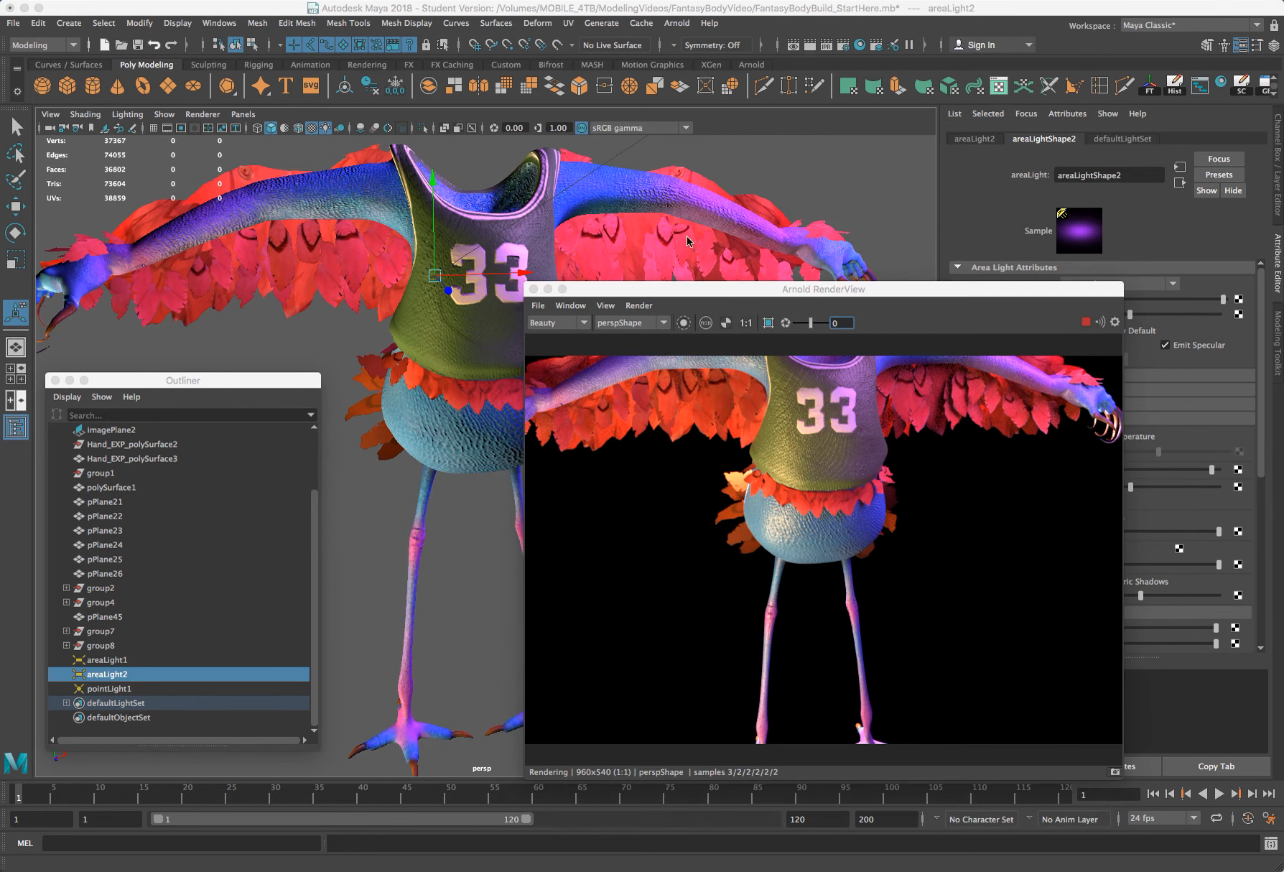
Step: Enlarge the Arnold RenderView window, turn the character slightly, and reposition the window to leave more of the model uncovered
{"action": "left_click_drag", "start_coordinate": [708, 296], "coordinate": [652, 205]}
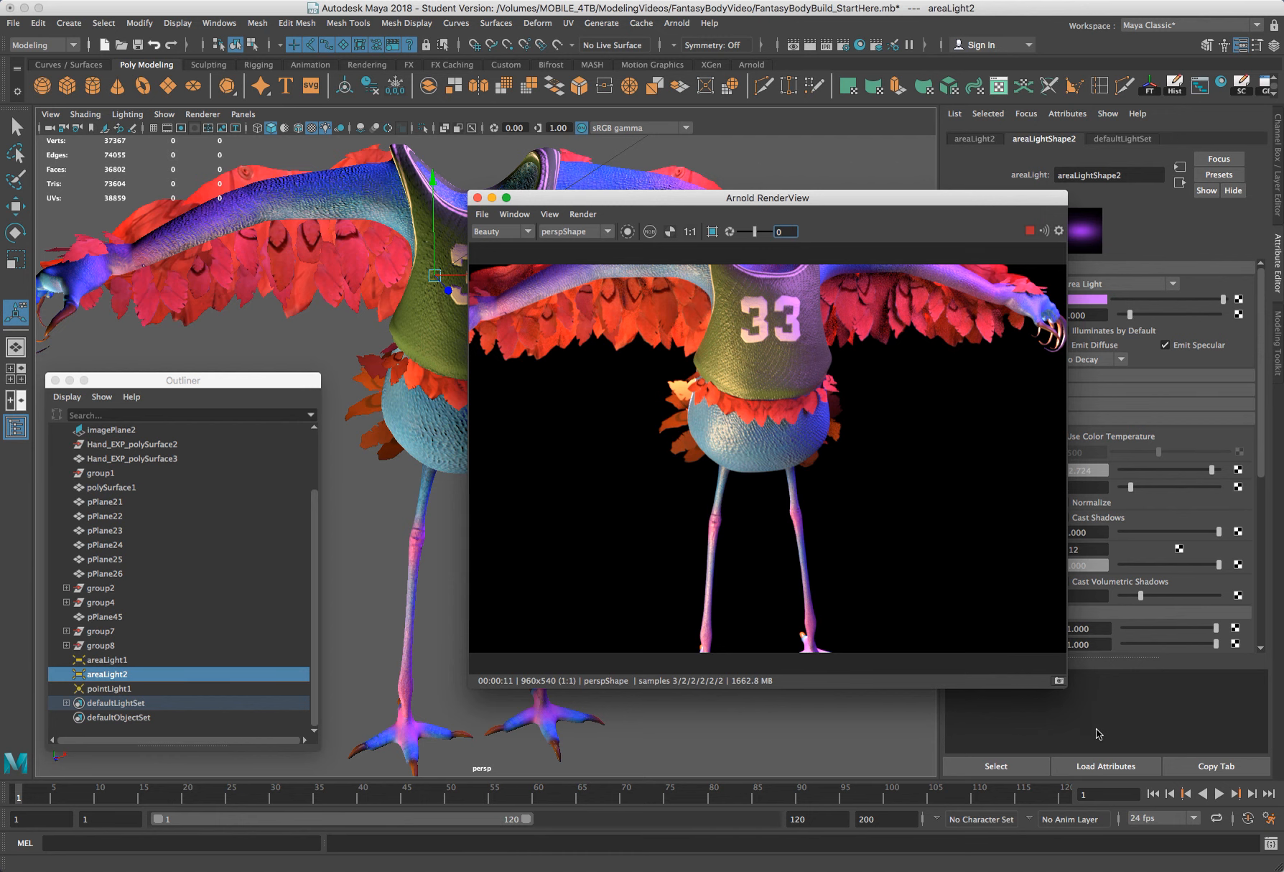
{"action": "left_click_drag", "start_coordinate": [1100, 731], "coordinate": [1159, 755]}
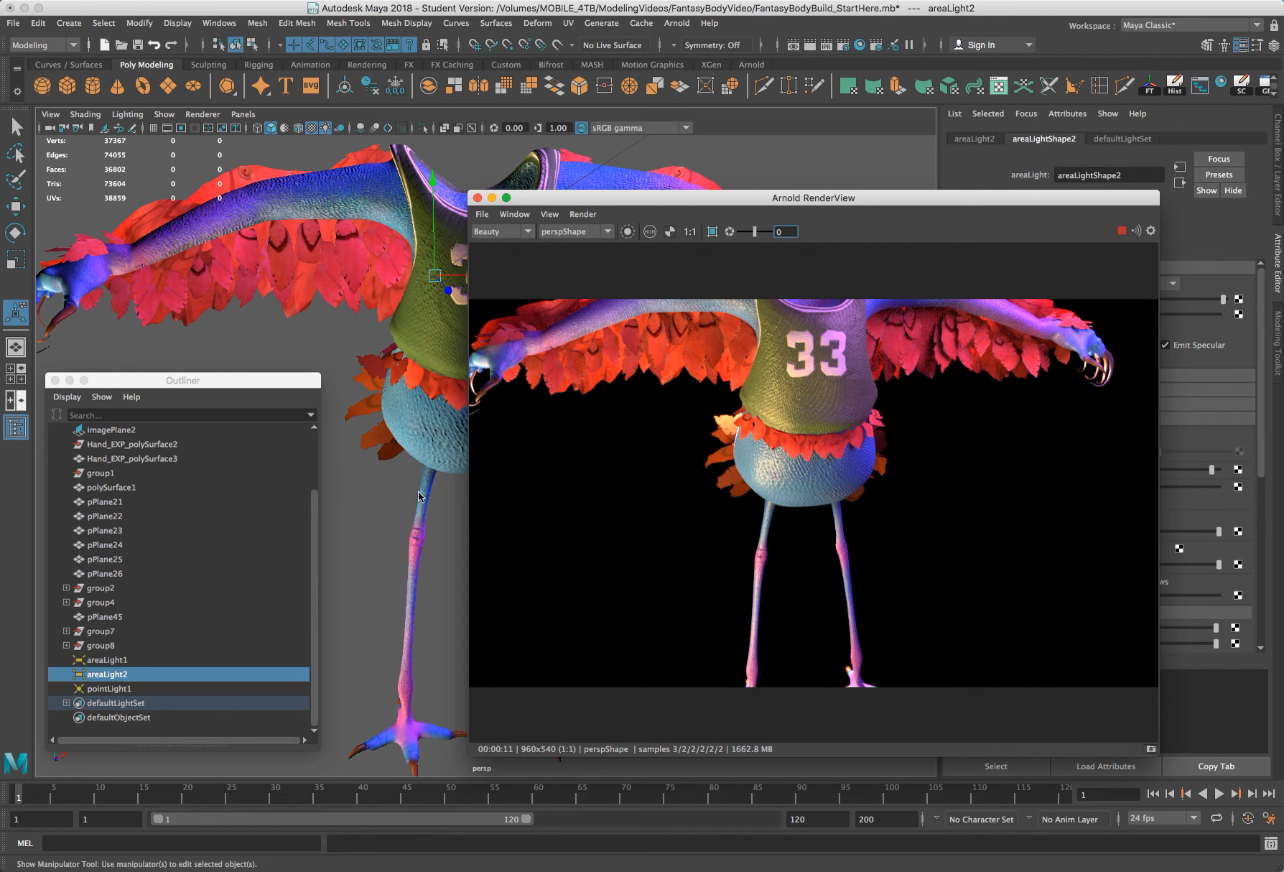
{"action": "left_click_drag", "start_coordinate": [432, 505], "coordinate": [426, 506], "text": "alt"}
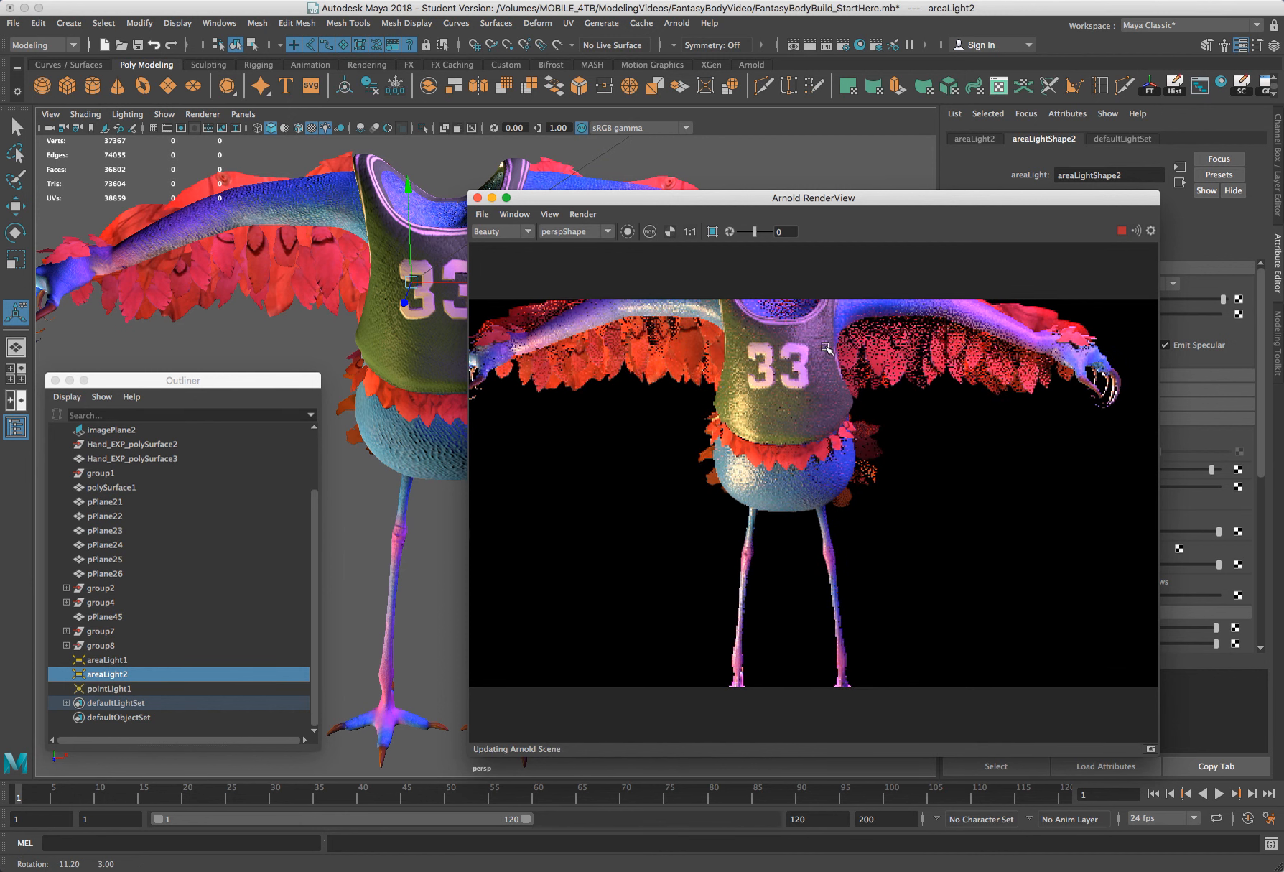
{"action": "left_click_drag", "start_coordinate": [824, 346], "coordinate": [826, 350], "text": "alt"}
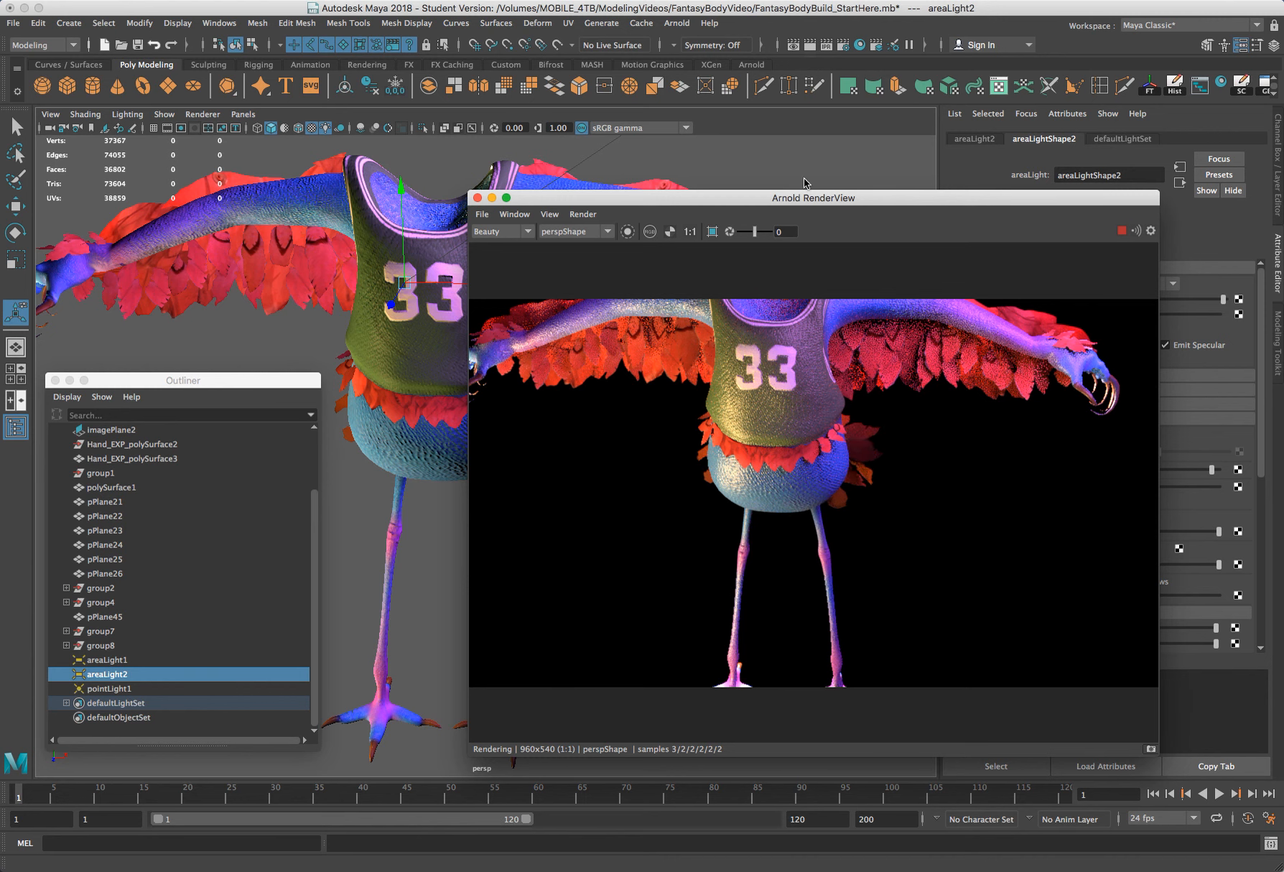
{"action": "left_click_drag", "start_coordinate": [831, 192], "coordinate": [883, 170]}
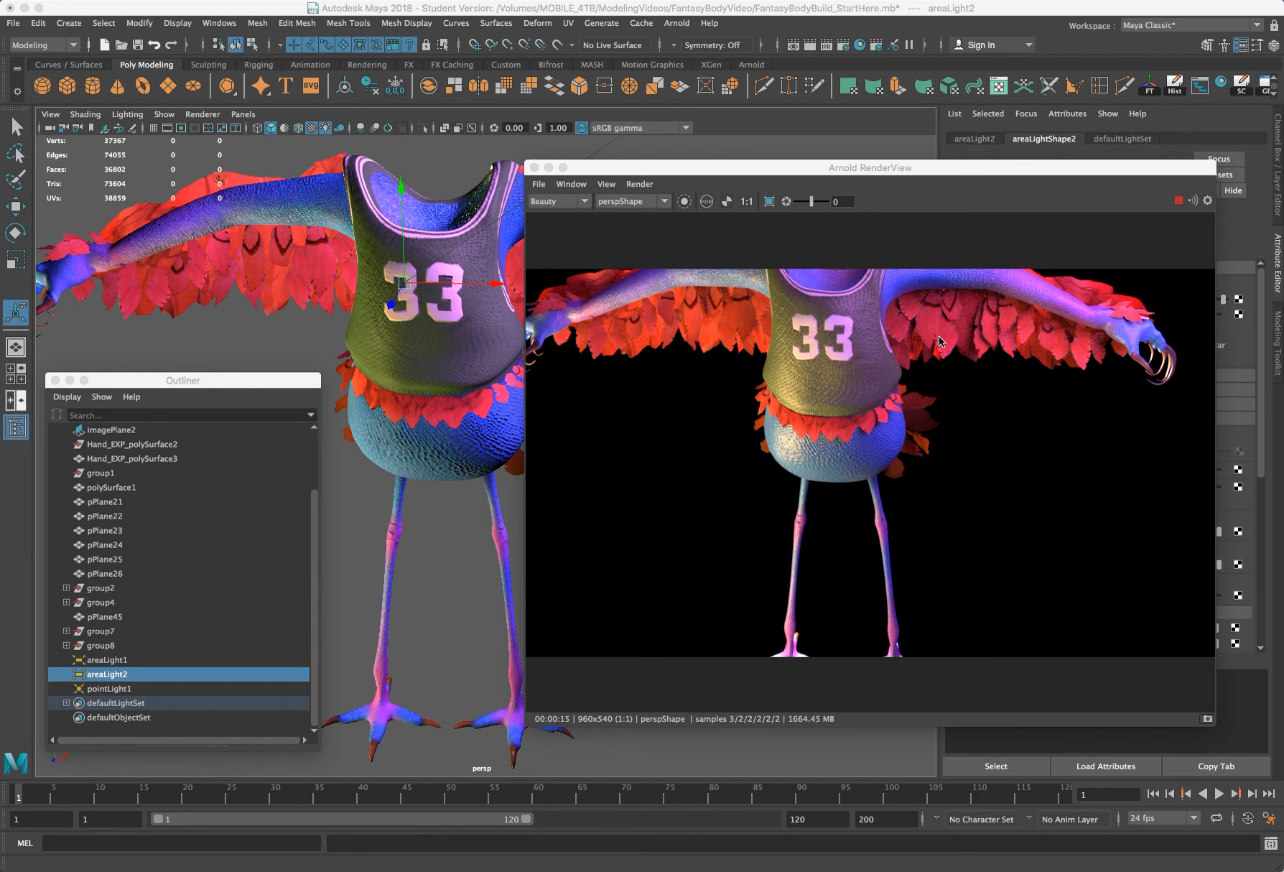
Step: Inspect the jersey, feather skirt and belly up close in the live render
{"action": "scroll", "coordinate": [448, 359], "scroll_direction": "up", "scroll_amount": 3}
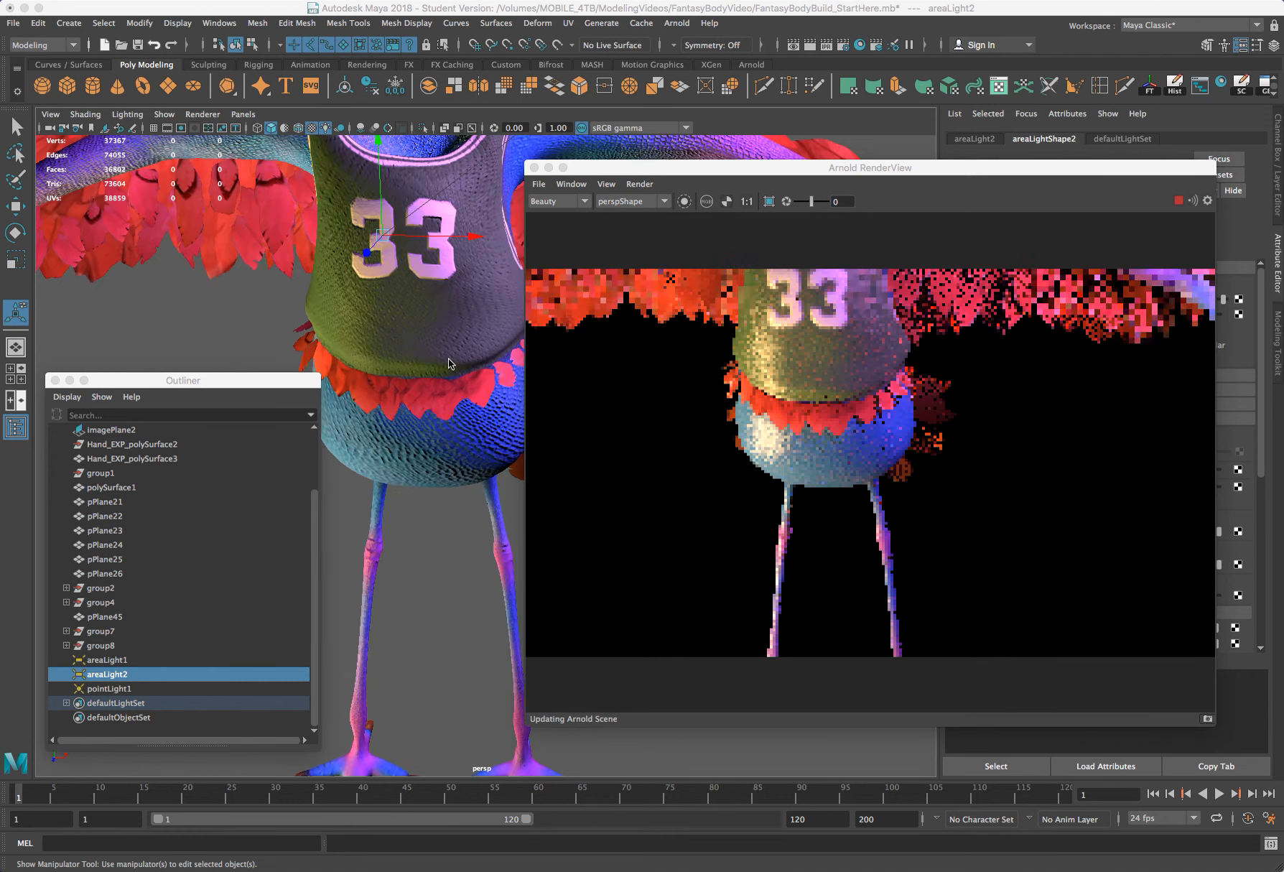
{"action": "scroll", "coordinate": [449, 363], "scroll_direction": "up", "scroll_amount": 2}
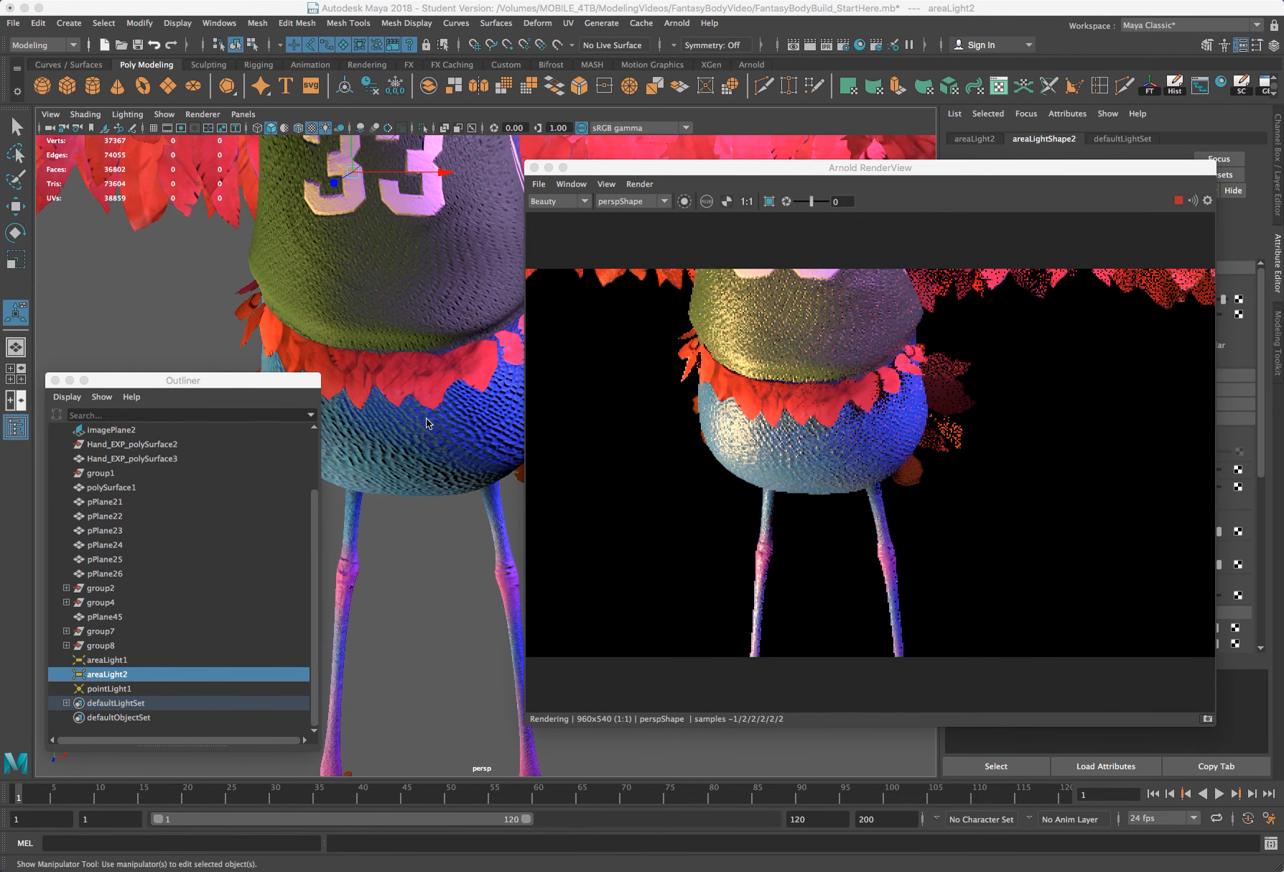
{"action": "scroll", "coordinate": [425, 424], "scroll_direction": "up", "scroll_amount": 2}
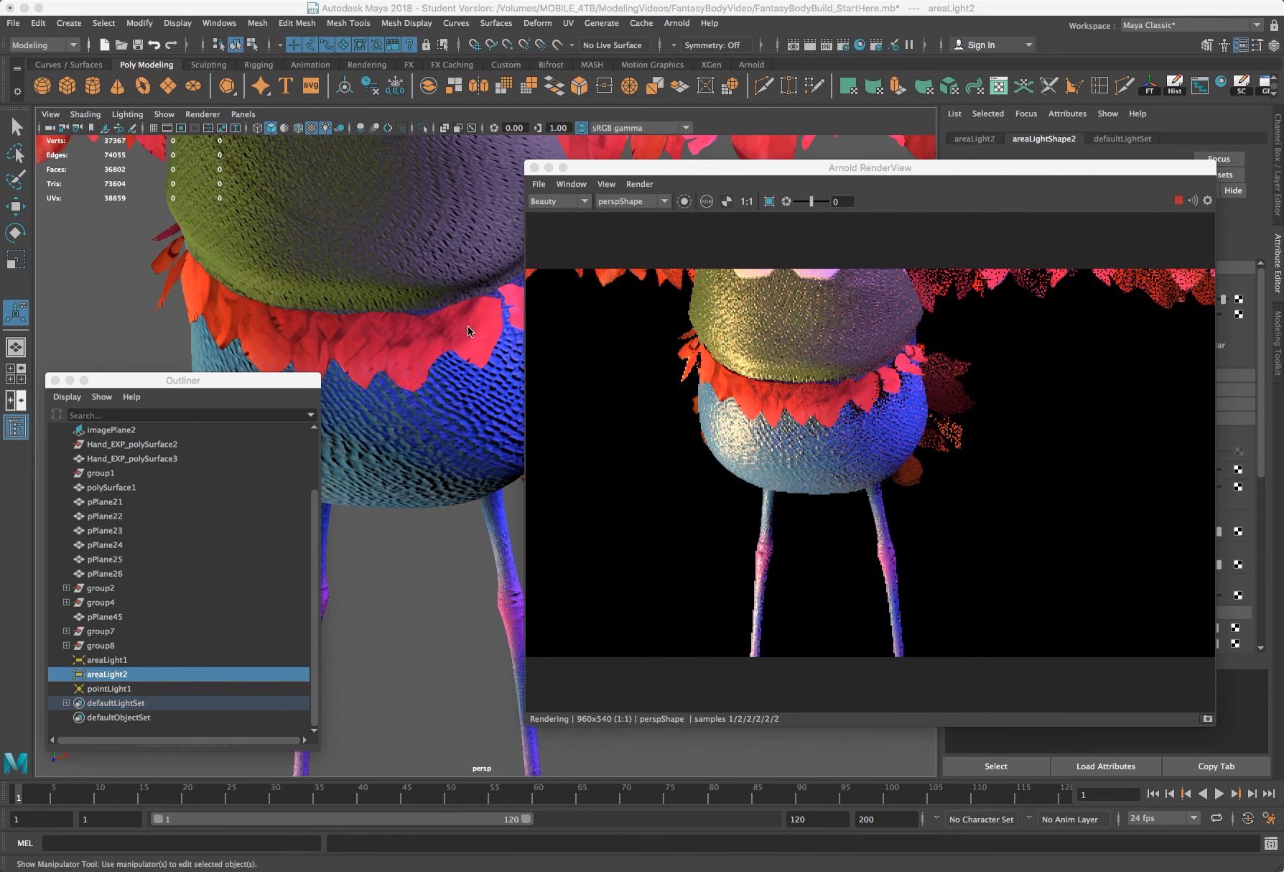
{"action": "middle_click_drag", "start_coordinate": [468, 331], "coordinate": [441, 395], "text": "alt"}
{"action": "middle_click_drag", "start_coordinate": [407, 447], "coordinate": [406, 449], "text": "alt"}
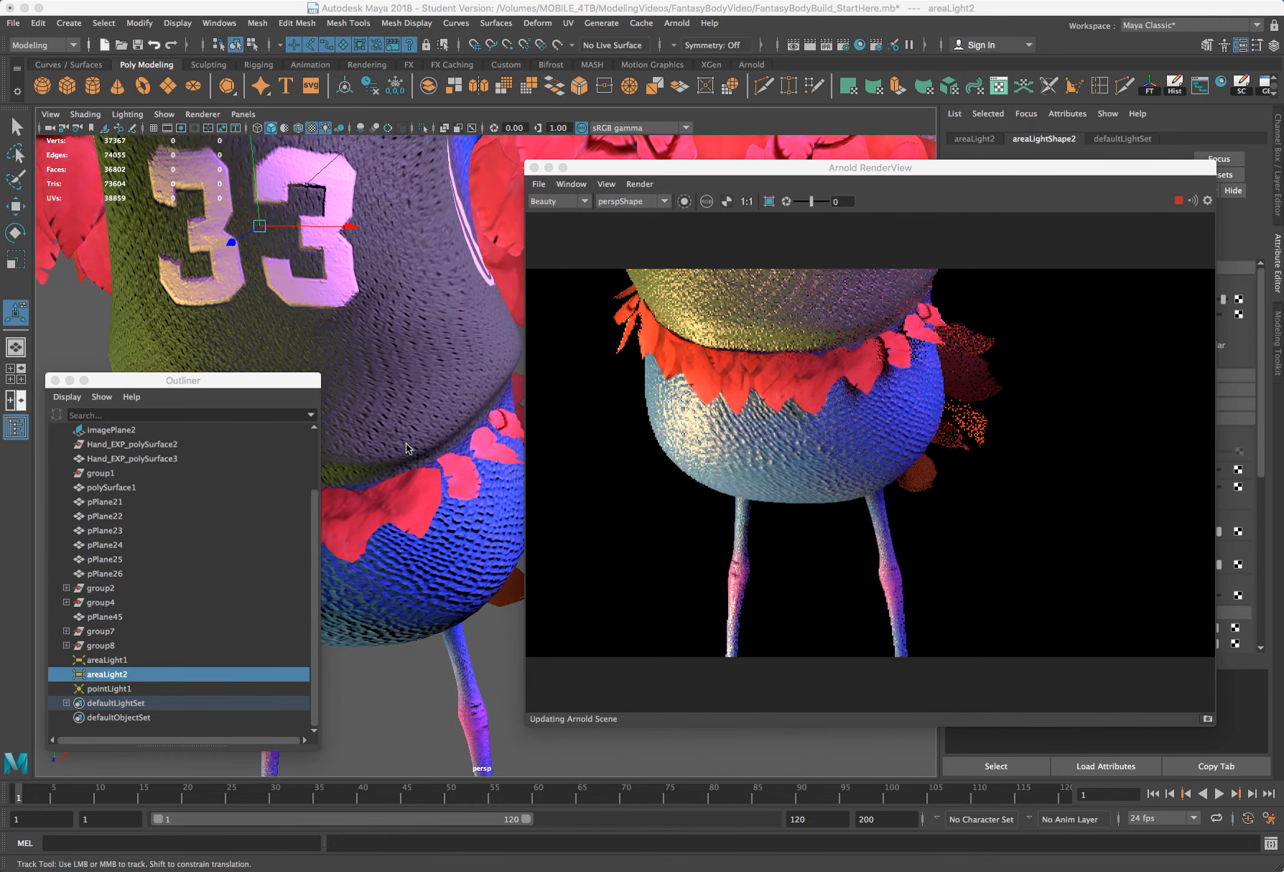
{"action": "left_click_drag", "start_coordinate": [405, 447], "coordinate": [405, 415], "text": "alt"}
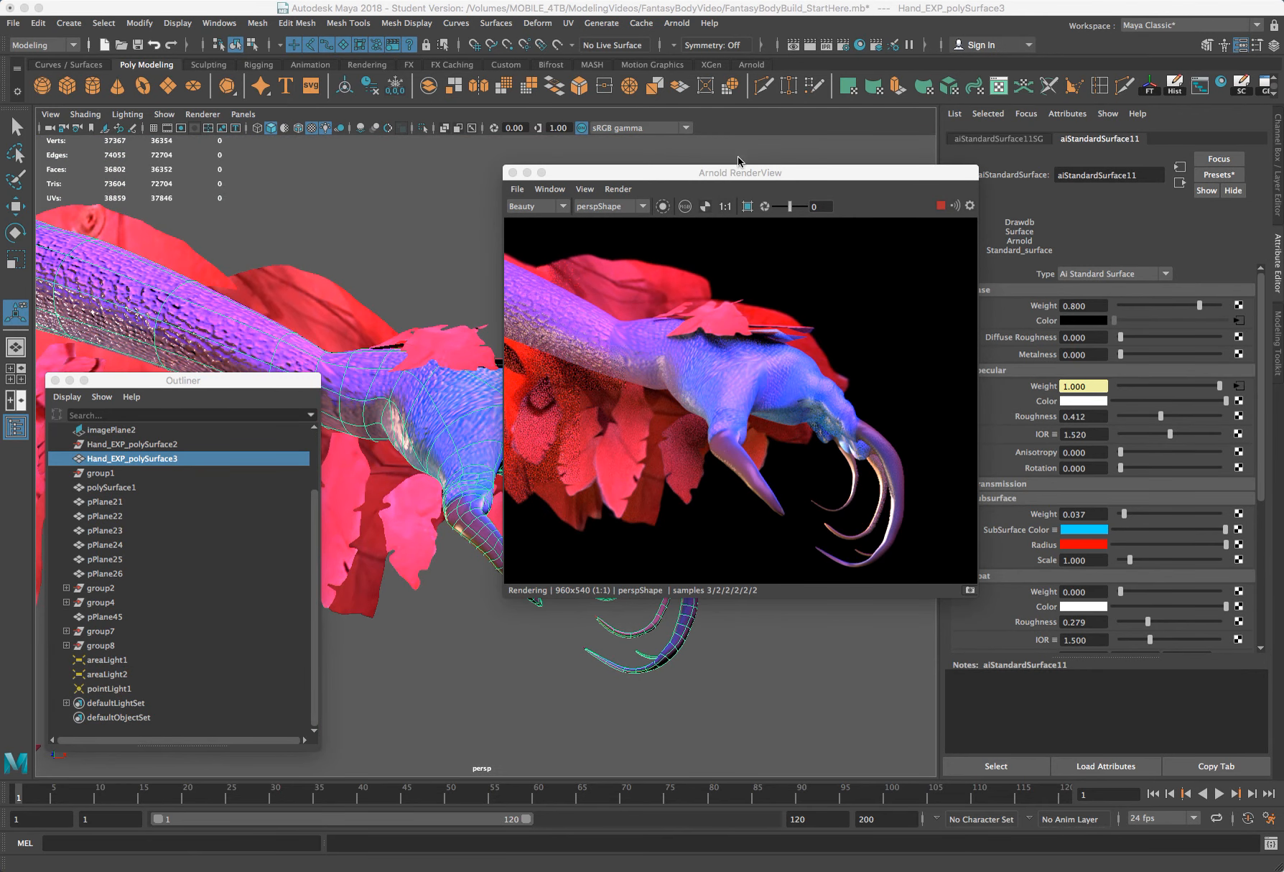
Step: Move the RenderView aside, then test aiStandardSurface11's subsurface weight at 0 and raise it slightly again
{"action": "left_click_drag", "start_coordinate": [723, 176], "coordinate": [669, 169]}
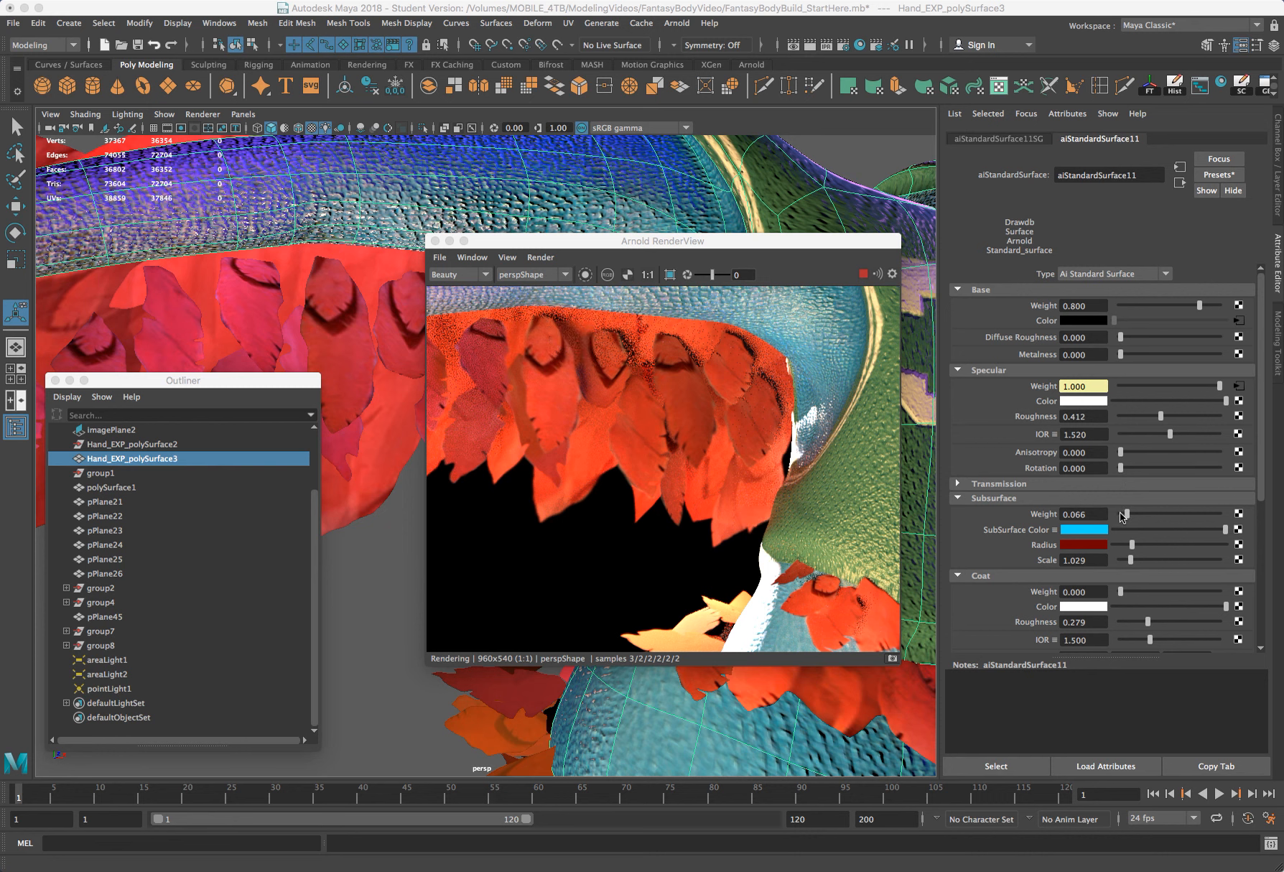
{"action": "left_click", "coordinate": [1124, 515]}
{"action": "left_click_drag", "start_coordinate": [1125, 518], "coordinate": [1114, 516]}
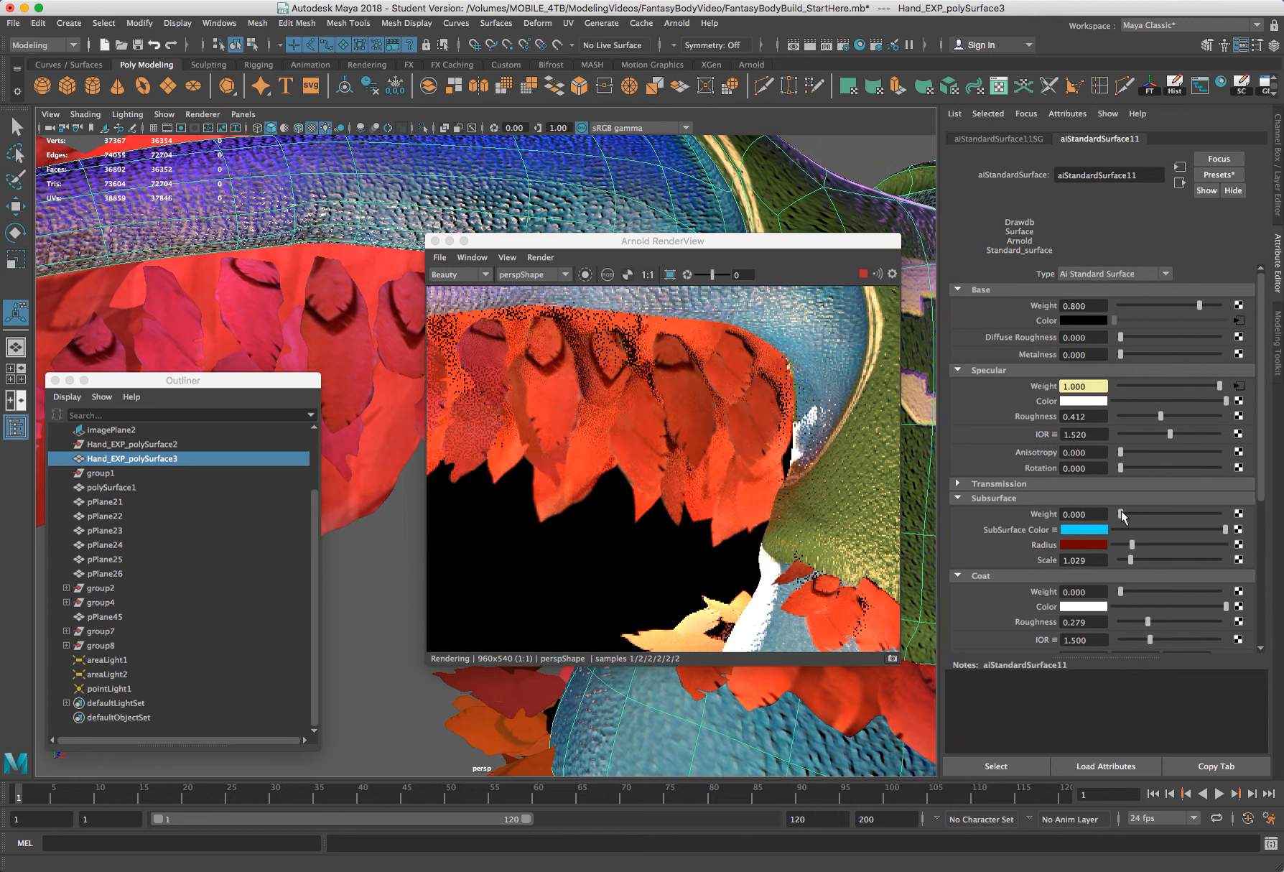
{"action": "left_click_drag", "start_coordinate": [1122, 515], "coordinate": [1125, 516]}
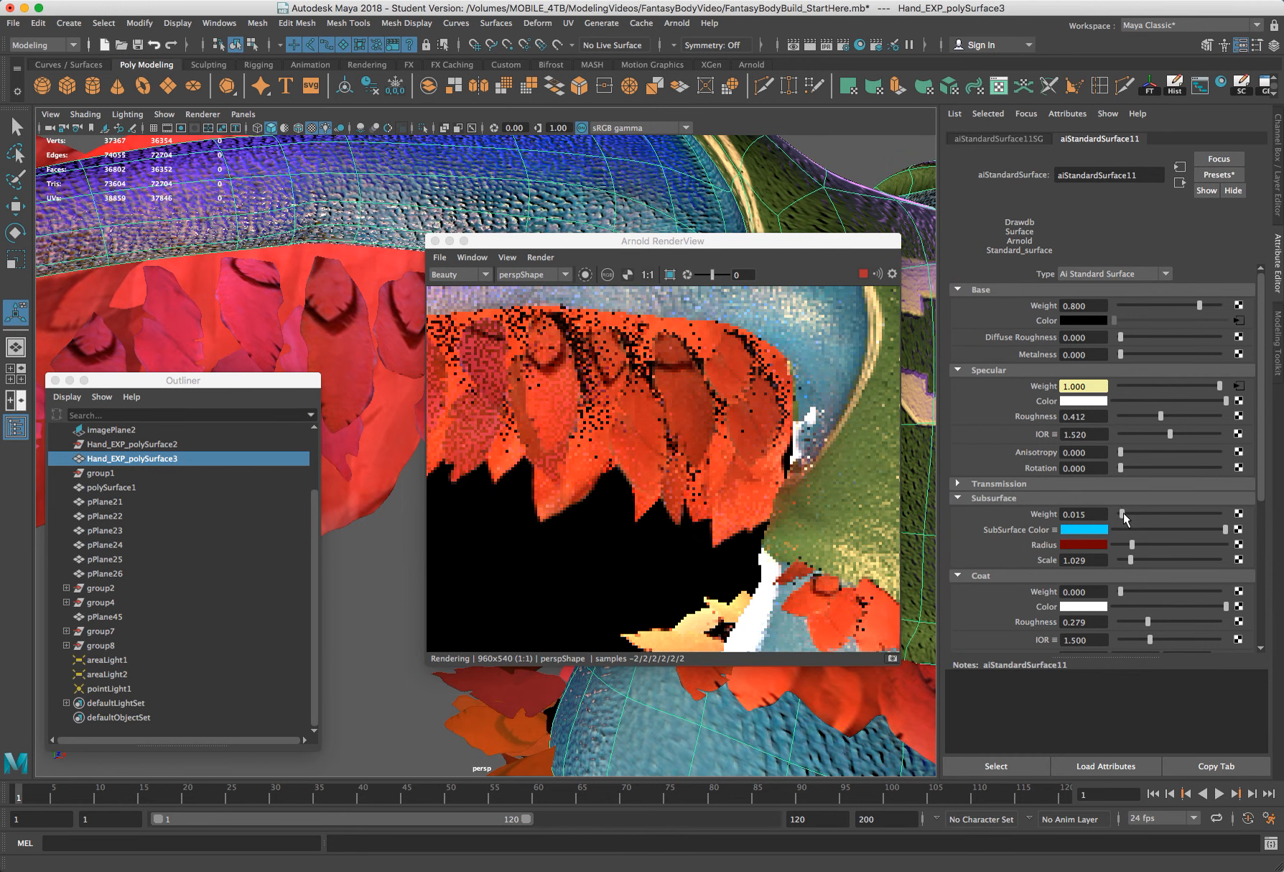
{"action": "left_click_drag", "start_coordinate": [1124, 516], "coordinate": [1127, 516]}
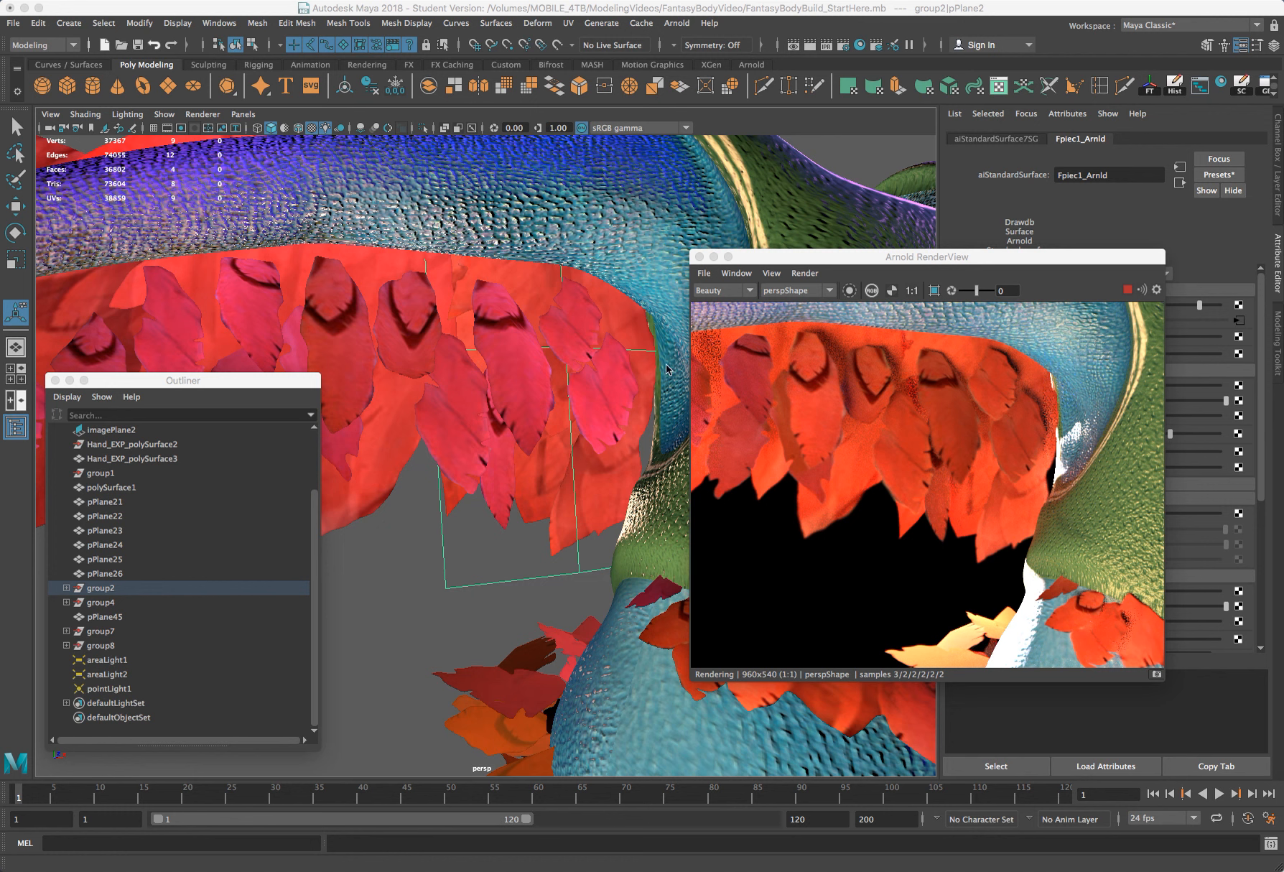
Step: Move the RenderView clear of the Fpiec1_Arnld attributes and set the feather material's specular weight to about 0.007
{"action": "left_click_drag", "start_coordinate": [804, 254], "coordinate": [934, 530]}
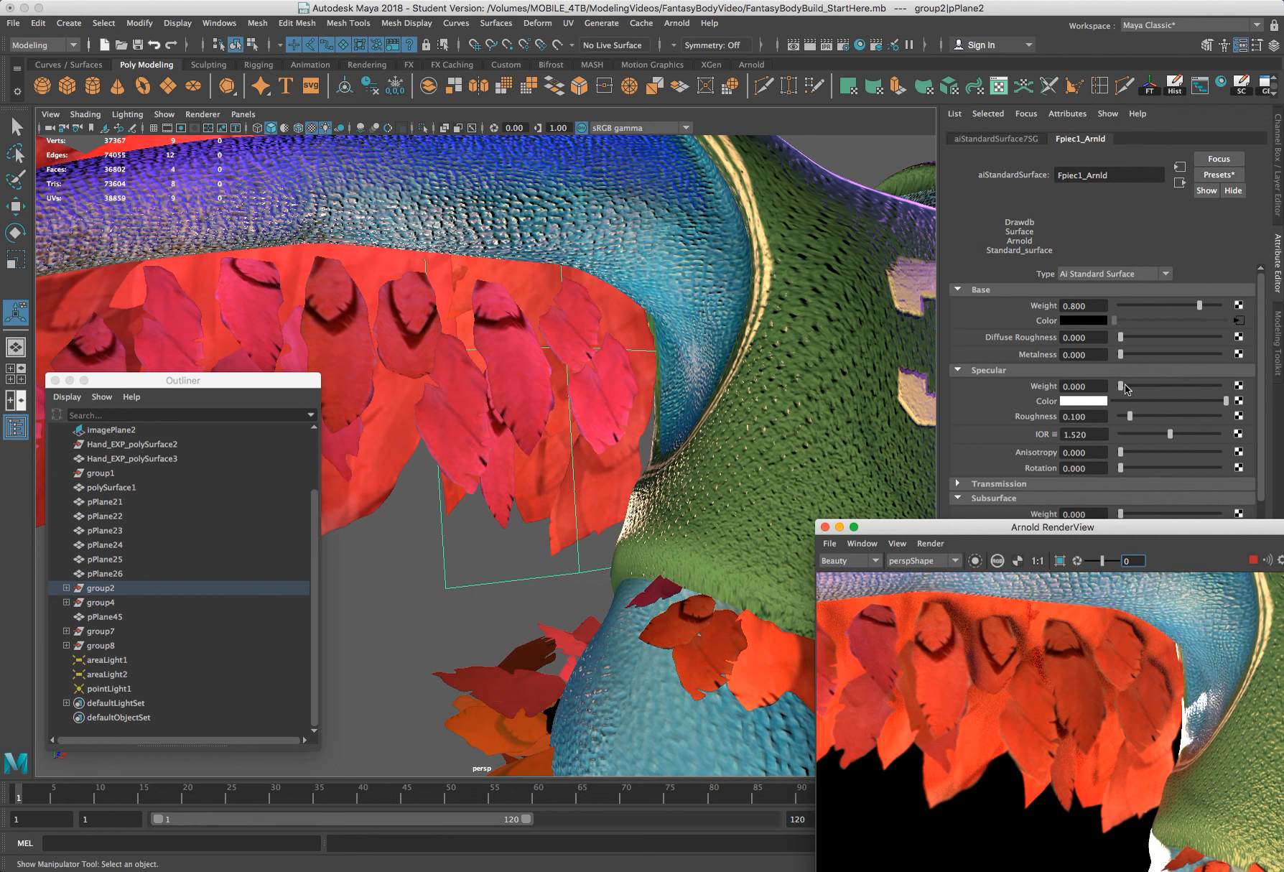
{"action": "left_click_drag", "start_coordinate": [1123, 390], "coordinate": [1134, 392]}
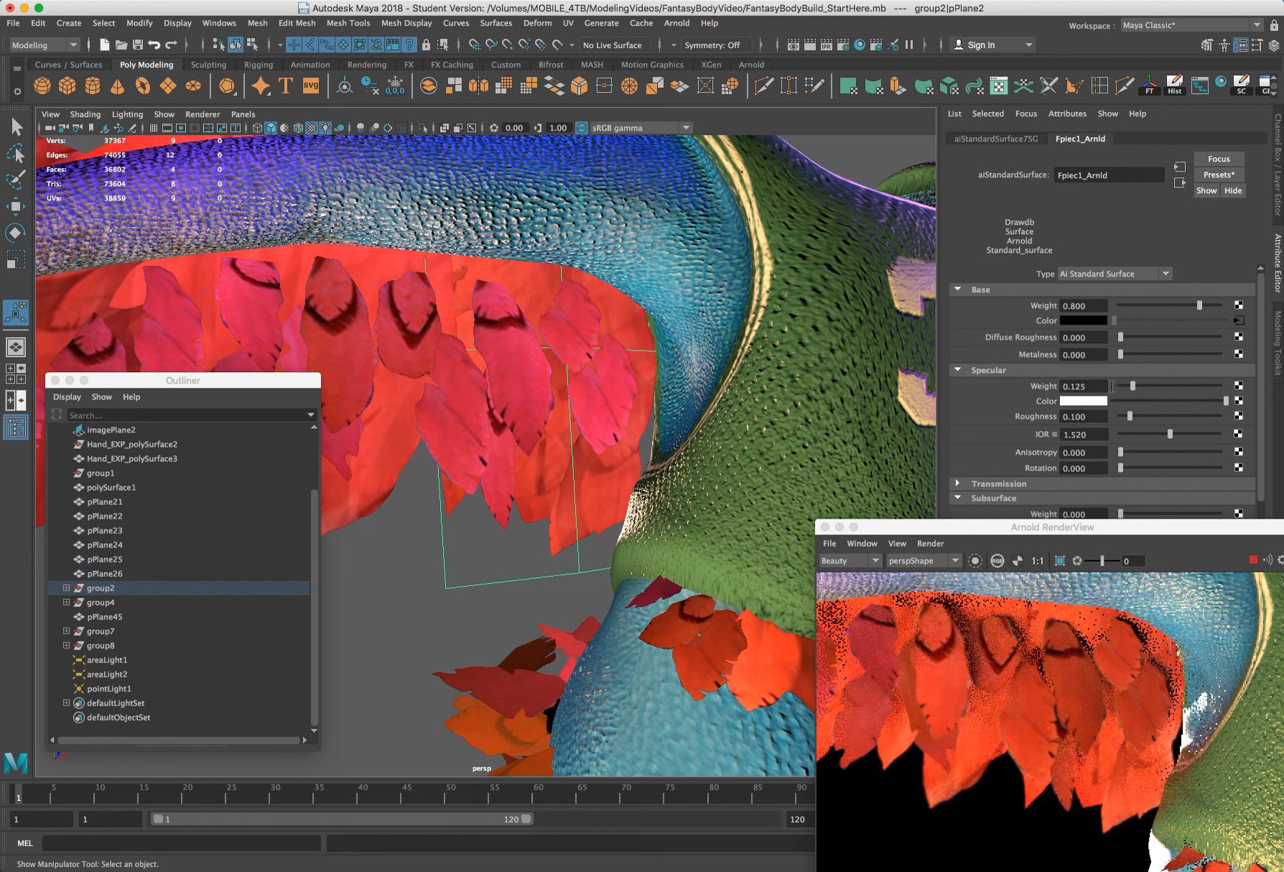
{"action": "left_click_drag", "start_coordinate": [1122, 388], "coordinate": [1122, 386]}
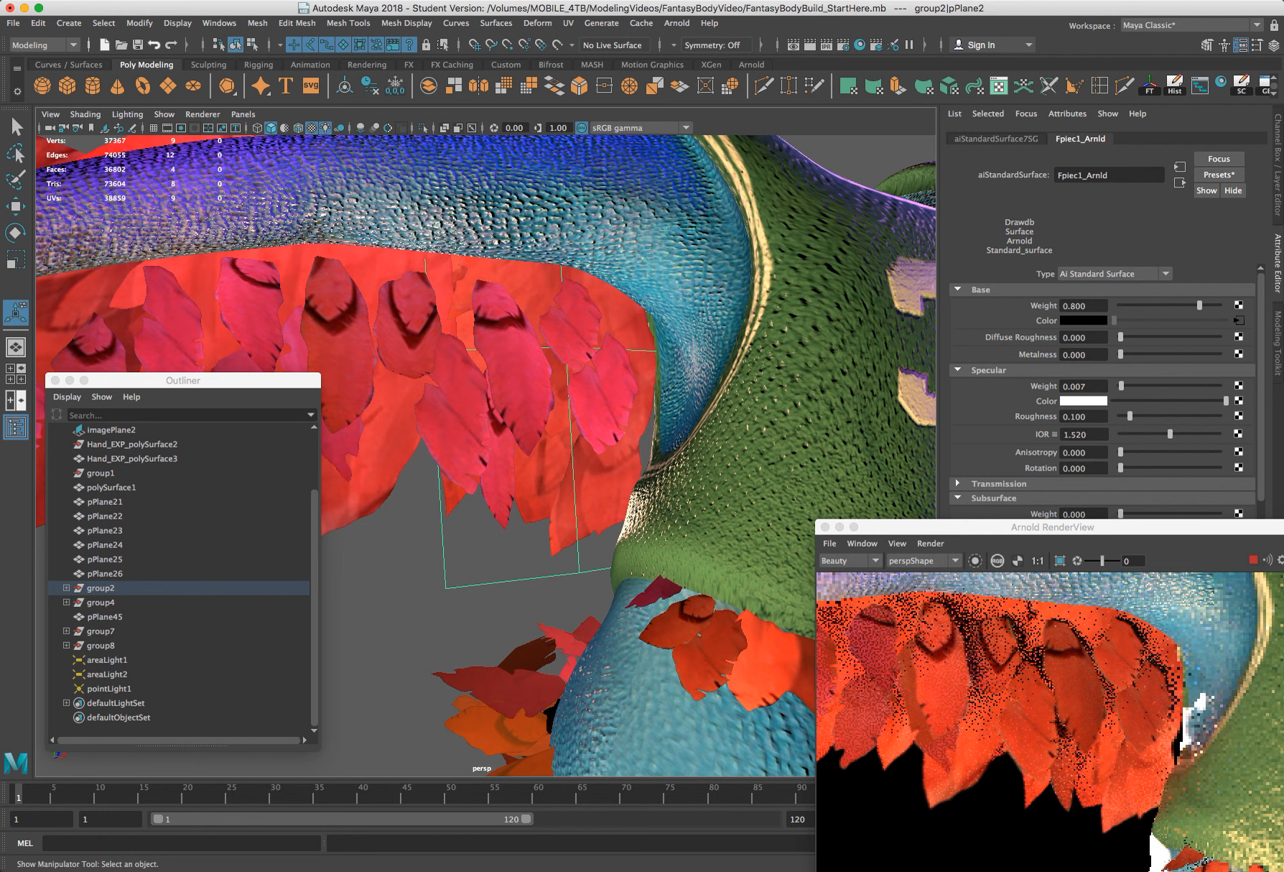
Step: Set Fpiec1_Arnld's subsurface weight to about 0.044 with a violet subsurface colour and a red radius
{"action": "scroll", "coordinate": [1037, 405], "scroll_direction": "down", "scroll_amount": 5}
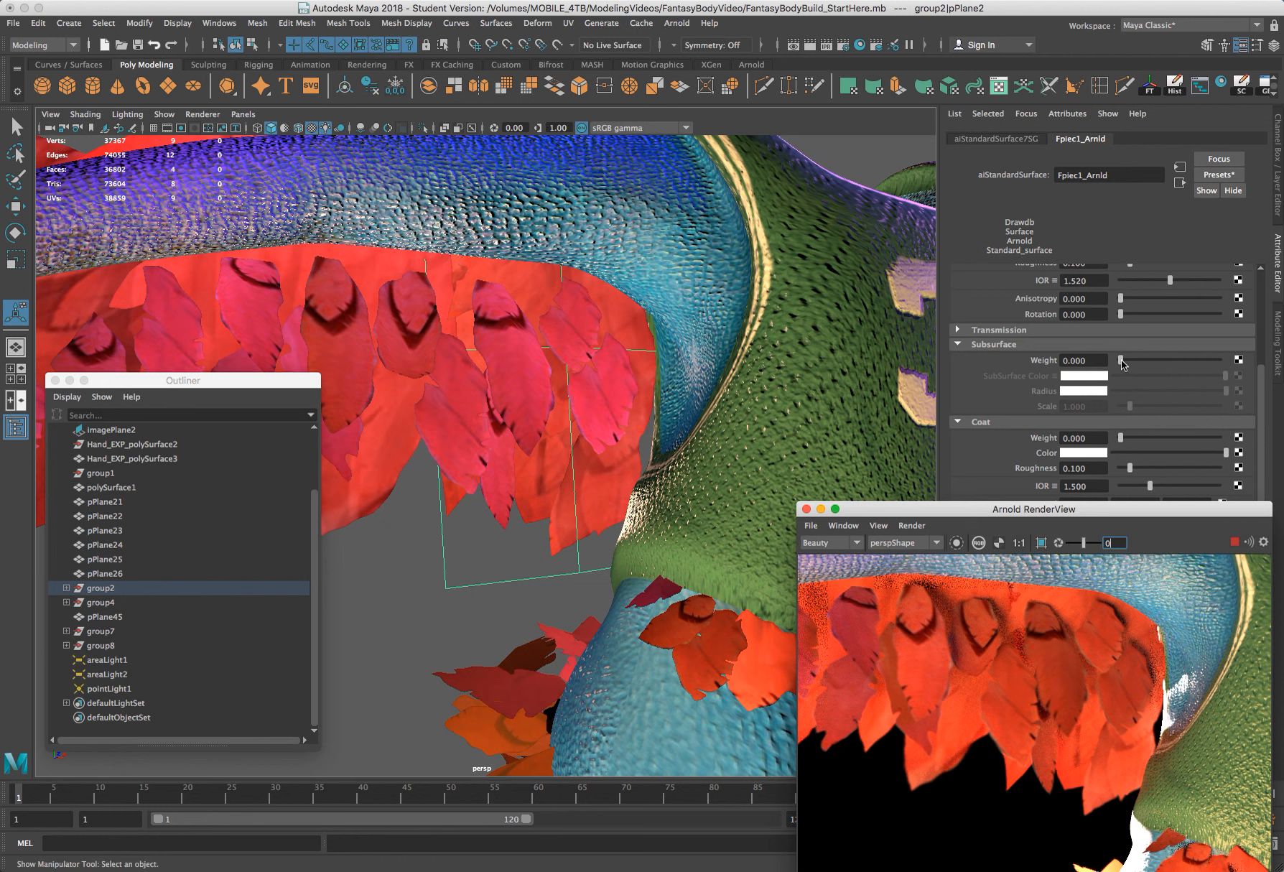
{"action": "left_click", "coordinate": [1130, 364]}
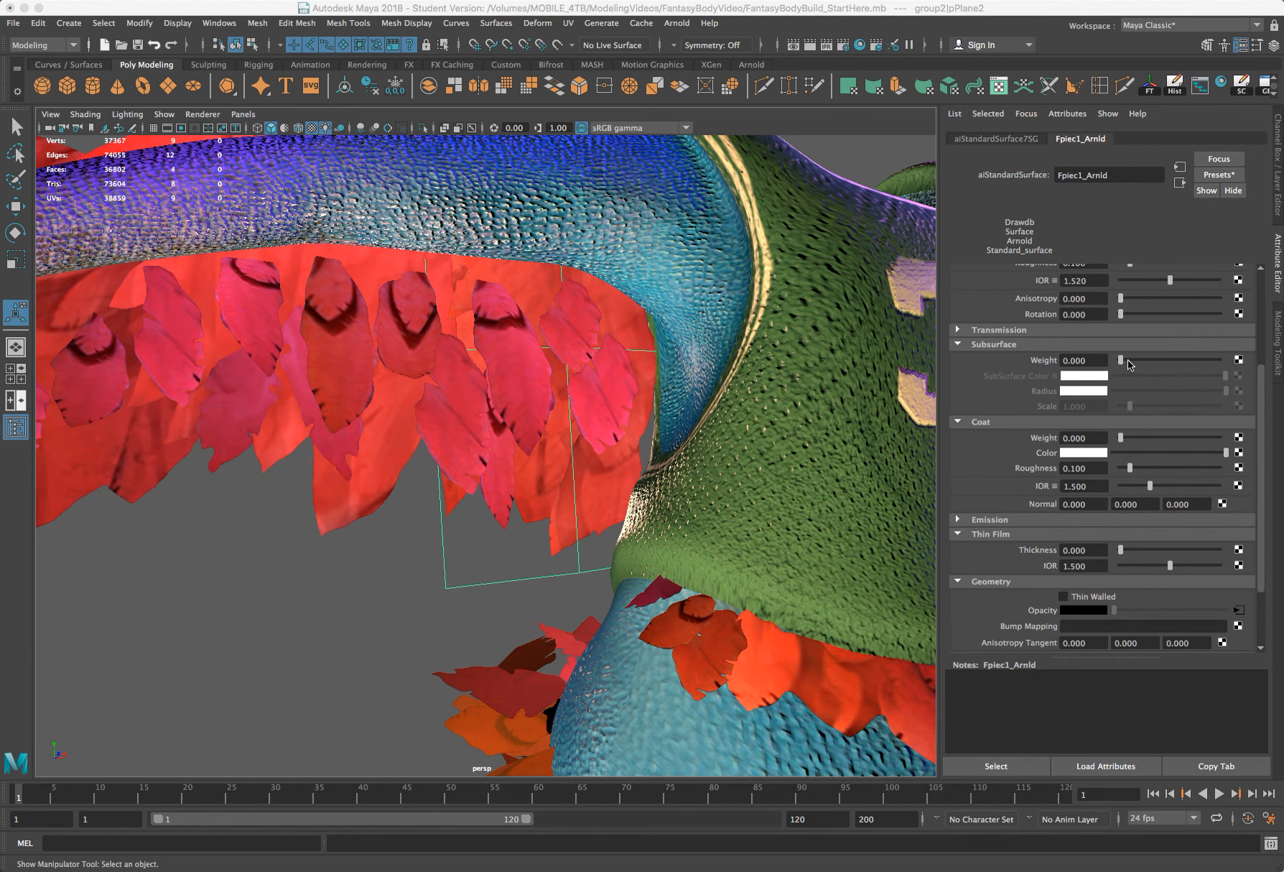
{"action": "left_click", "coordinate": [1128, 364]}
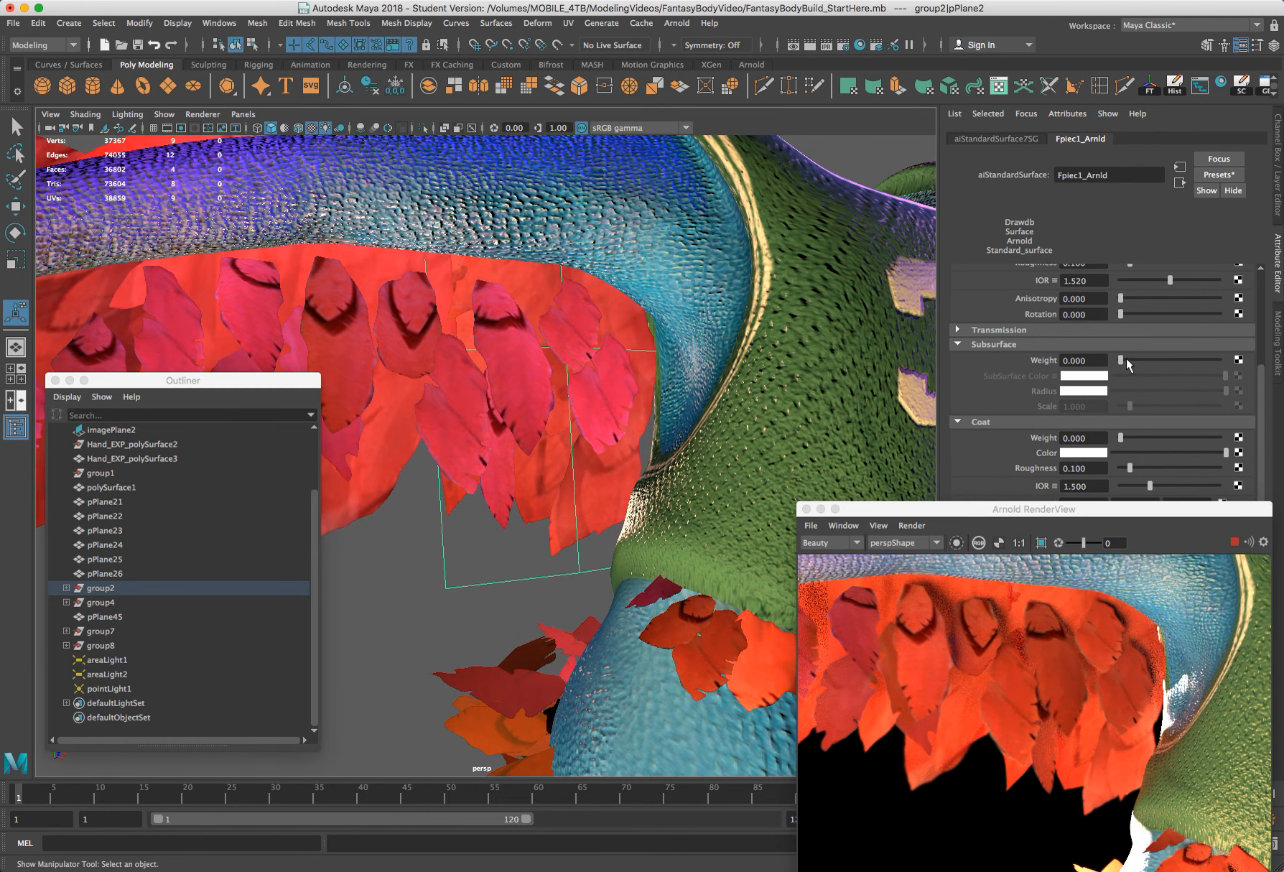
{"action": "left_click_drag", "start_coordinate": [1130, 365], "coordinate": [1130, 364]}
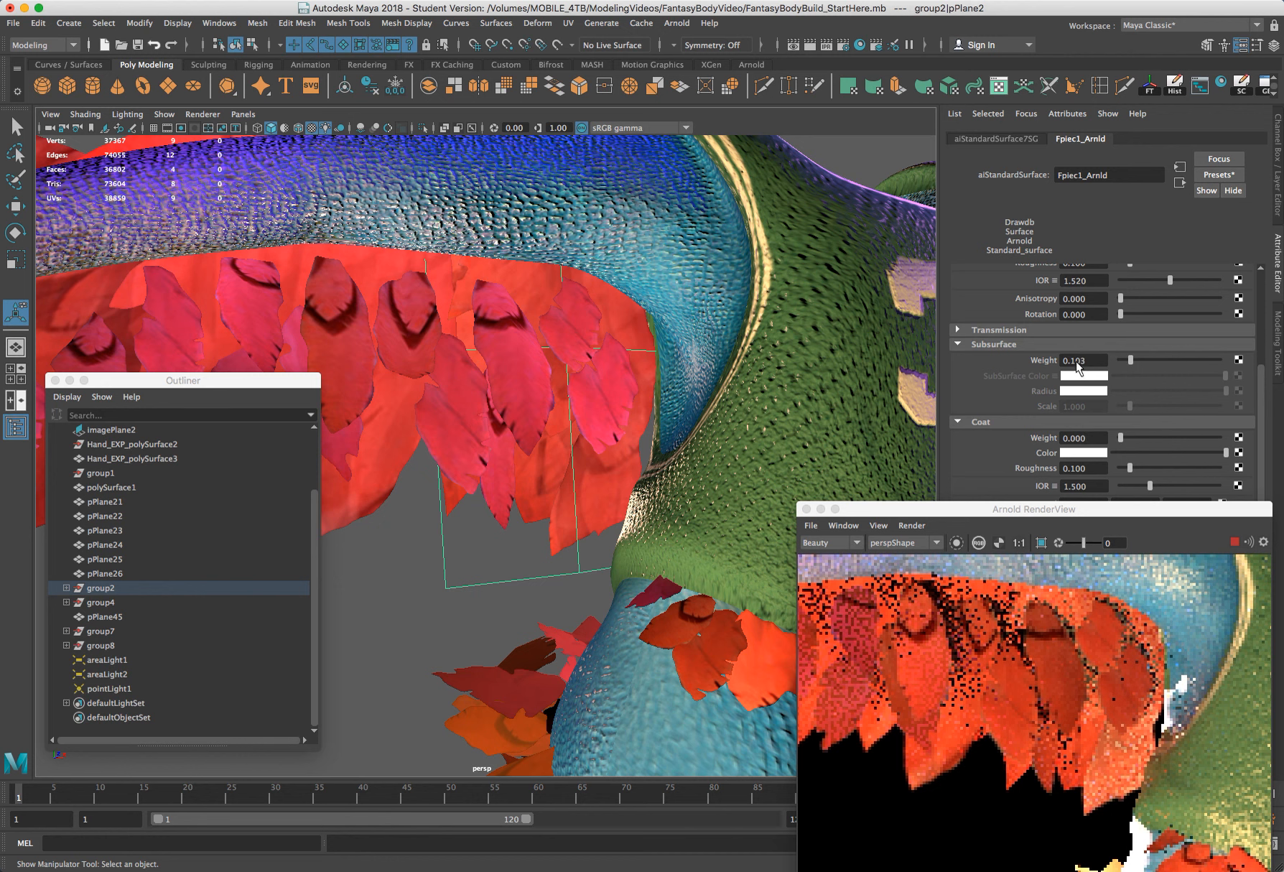
{"action": "mouse_move", "coordinate": [1077, 366]}
{"action": "left_mouse_down", "text": "ctrl"}
{"action": "mouse_move", "coordinate": [1076, 383]}
{"action": "mouse_move", "coordinate": [1083, 375]}
{"action": "left_mouse_up", "text": "ctrl"}
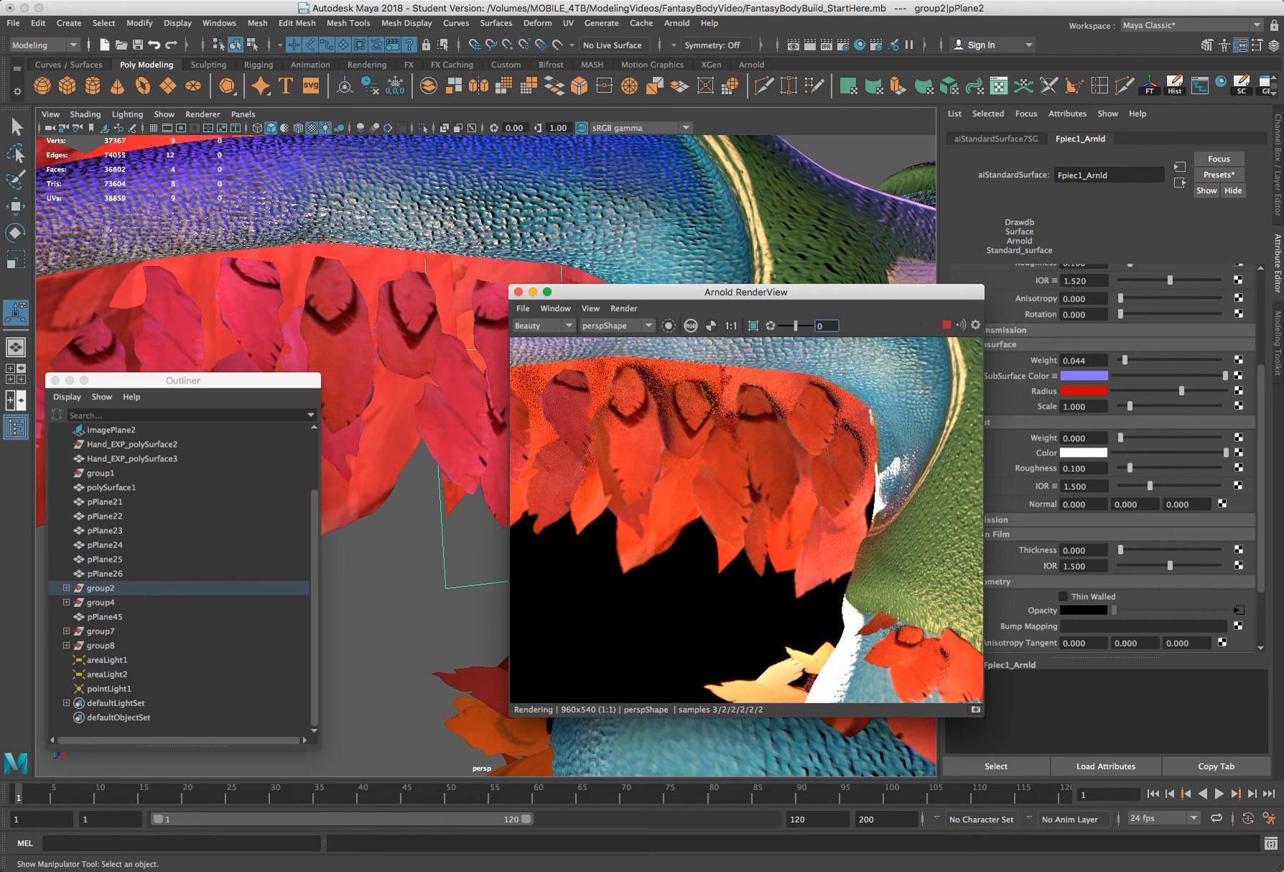
Step: Bring up the Hypershade and add subsurface to the feather materials, giving FPiece3_arnld weight 0.040, a pink subsurface colour and a red radius
{"action": "left_click", "coordinate": [555, 868]}
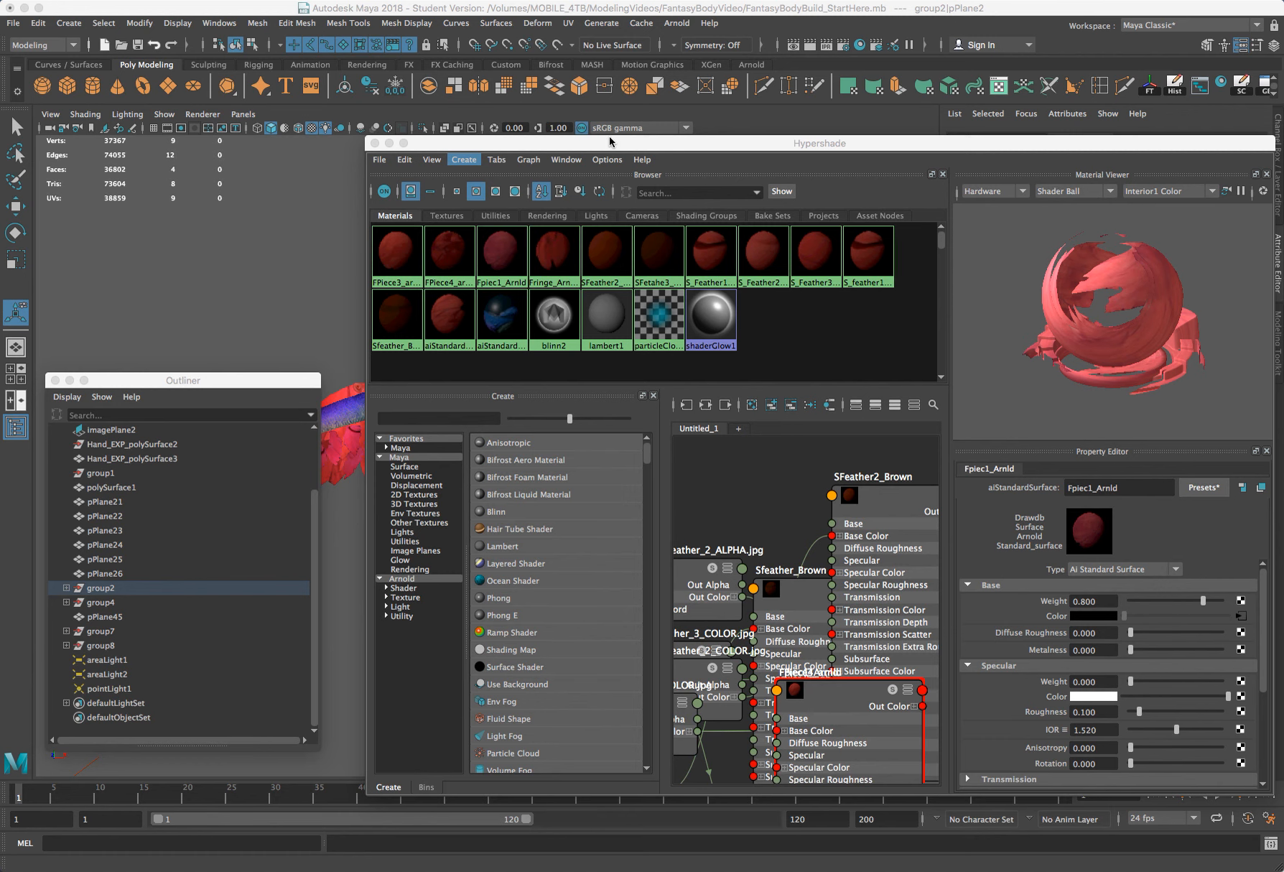
{"action": "left_click_drag", "start_coordinate": [622, 143], "coordinate": [595, 157]}
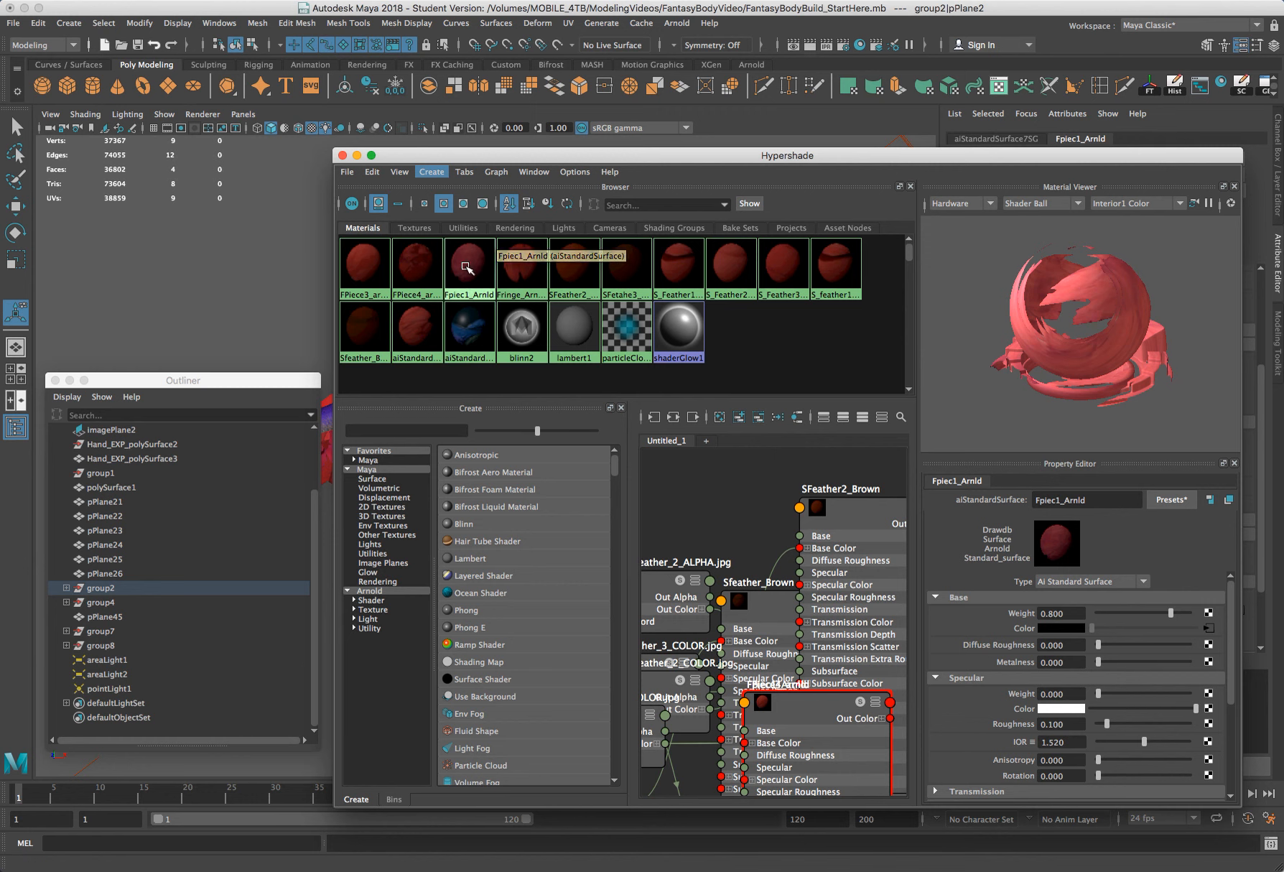
{"action": "left_click", "coordinate": [591, 280]}
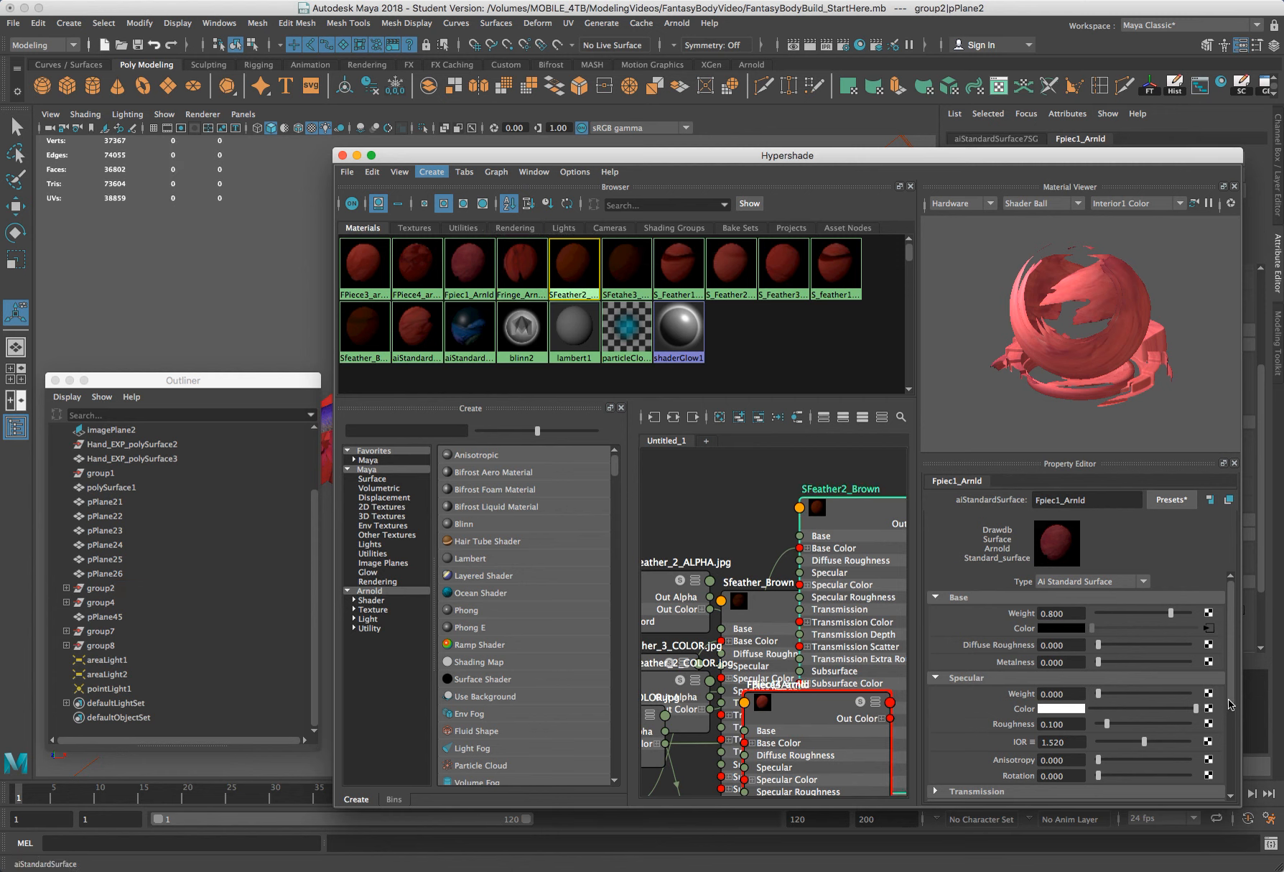
{"action": "scroll", "coordinate": [1232, 715], "scroll_direction": "down", "scroll_amount": 4}
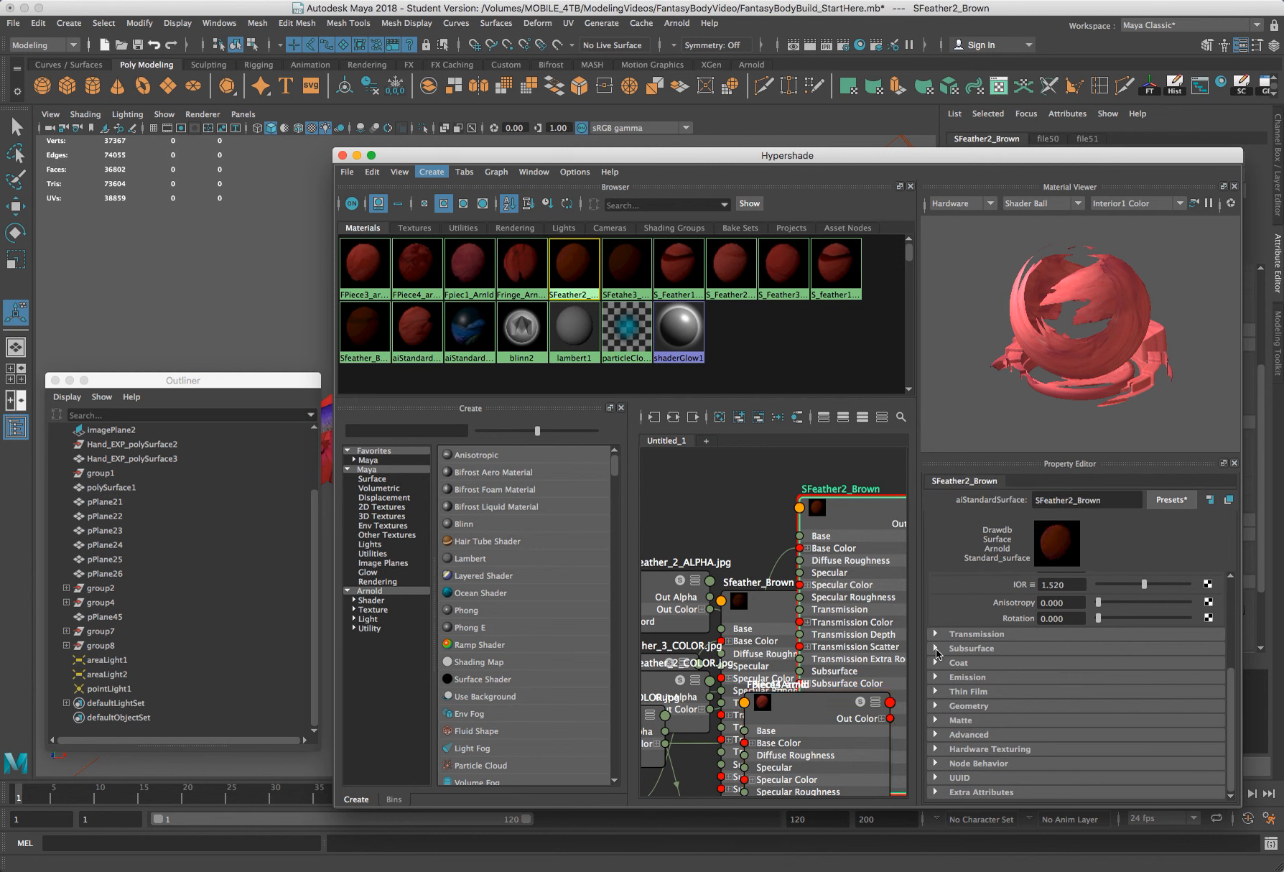
{"action": "left_click", "coordinate": [936, 648]}
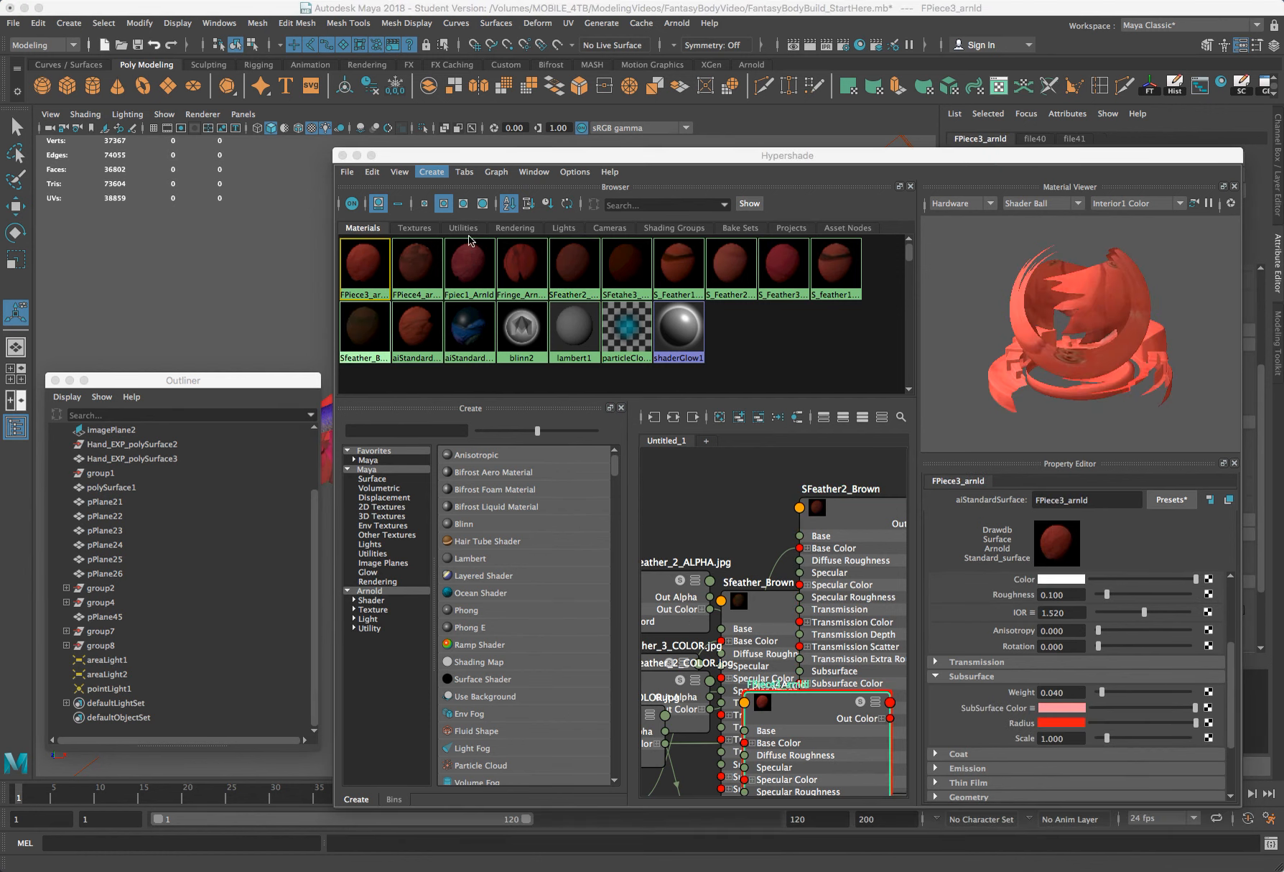
{"action": "left_click", "coordinate": [407, 265]}
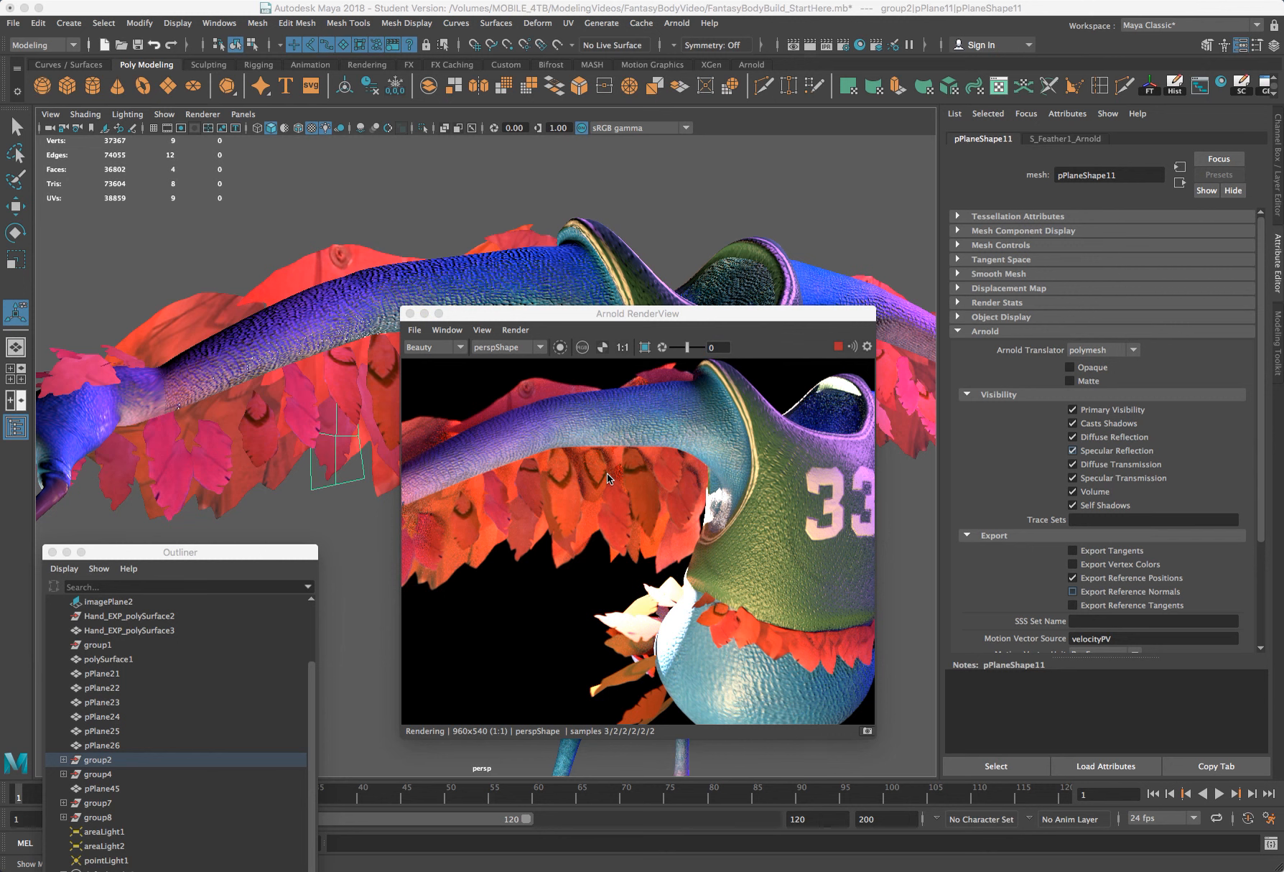
Step: Pick individual feathers under the arm in the Arnold RenderView to identify which mesh and material each one uses
{"action": "left_click", "coordinate": [645, 497]}
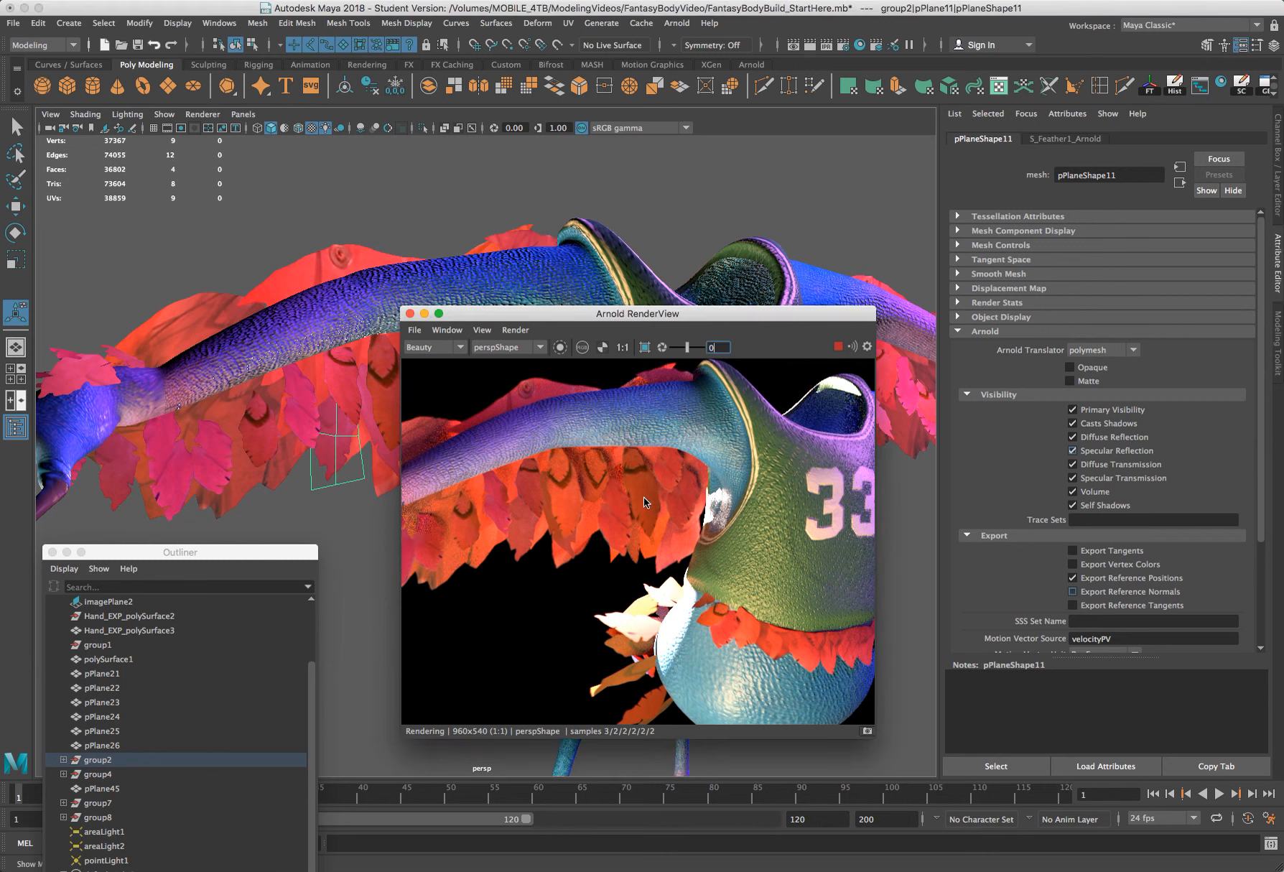
{"action": "left_click", "coordinate": [644, 503]}
{"action": "left_click", "coordinate": [674, 512]}
{"action": "left_click", "coordinate": [670, 514]}
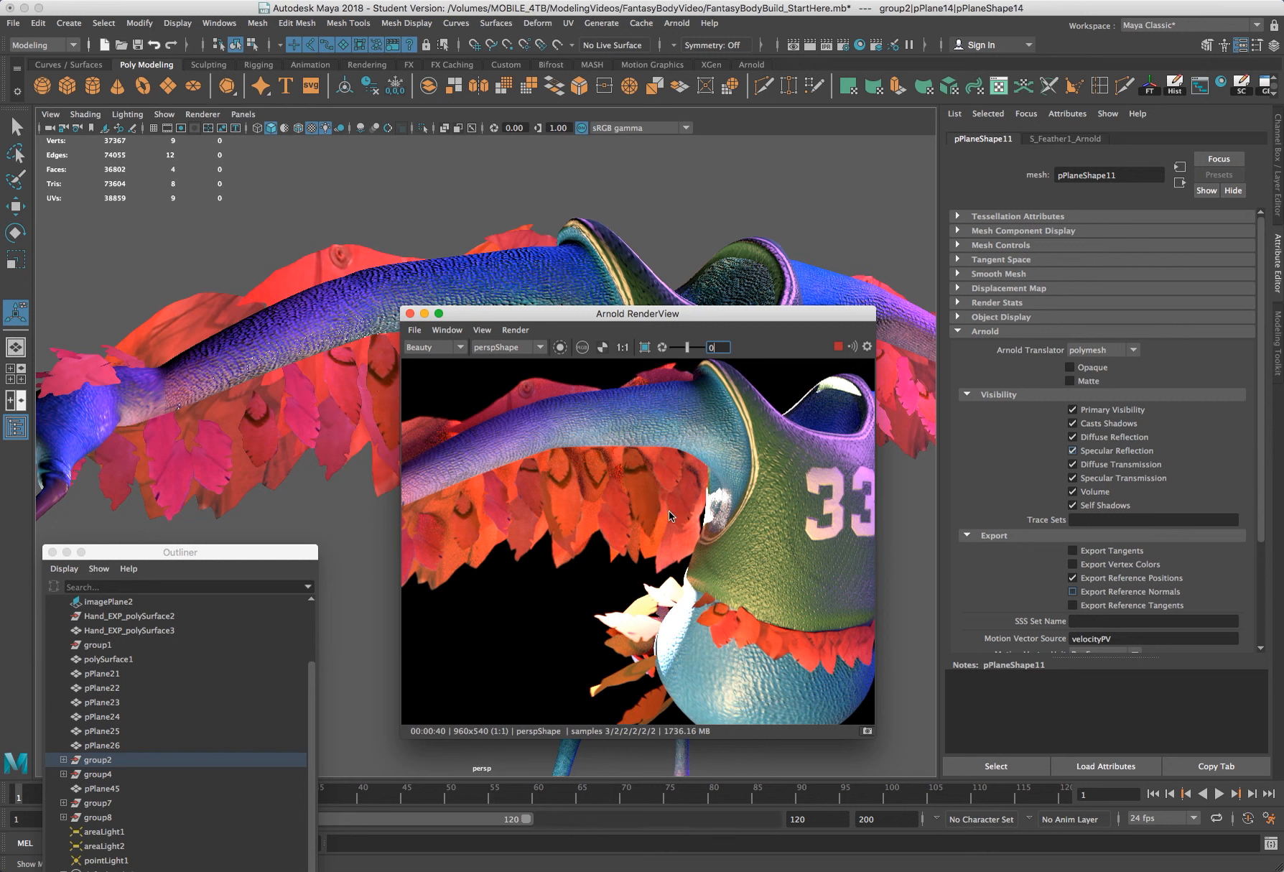
{"action": "left_click", "coordinate": [619, 522]}
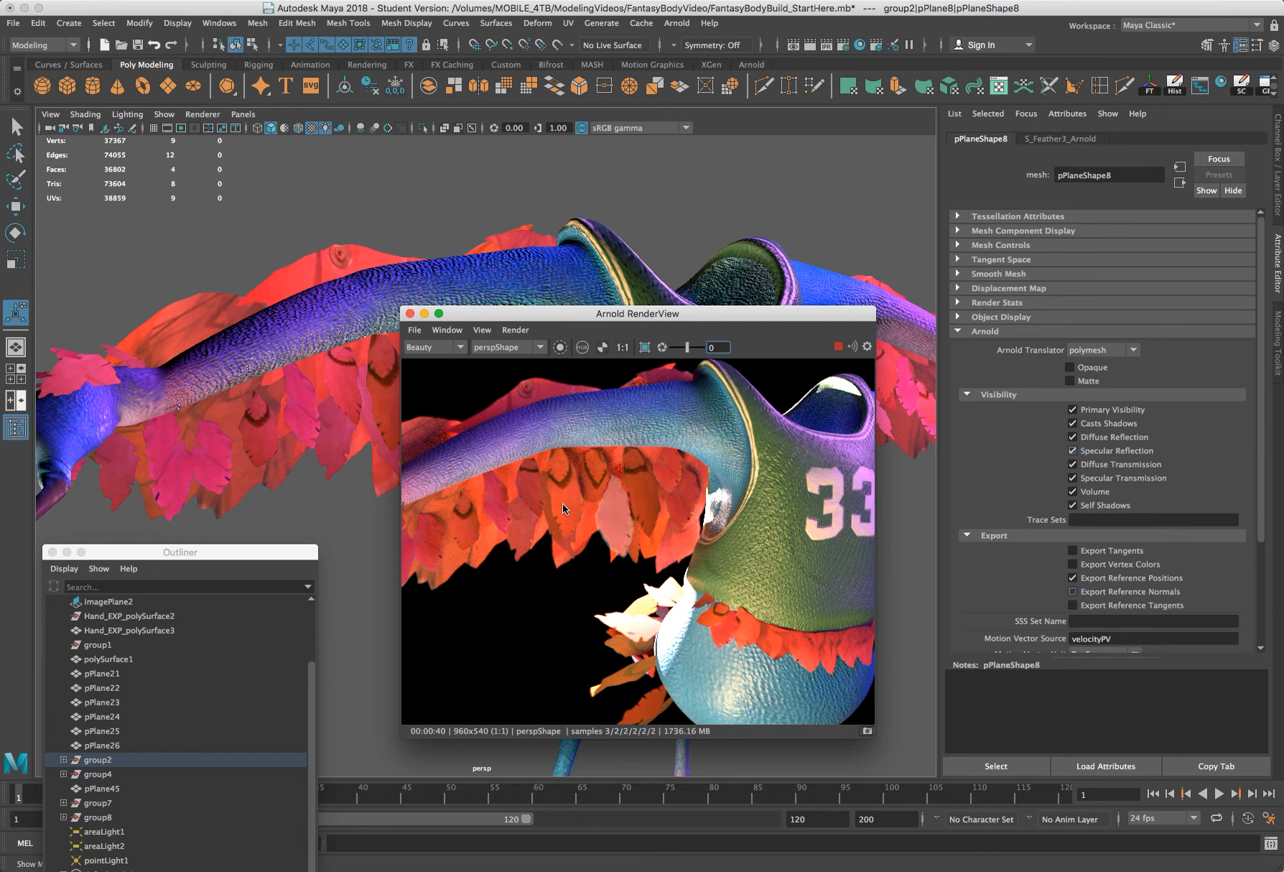
{"action": "left_click", "coordinate": [452, 546]}
{"action": "left_click", "coordinate": [452, 546]}
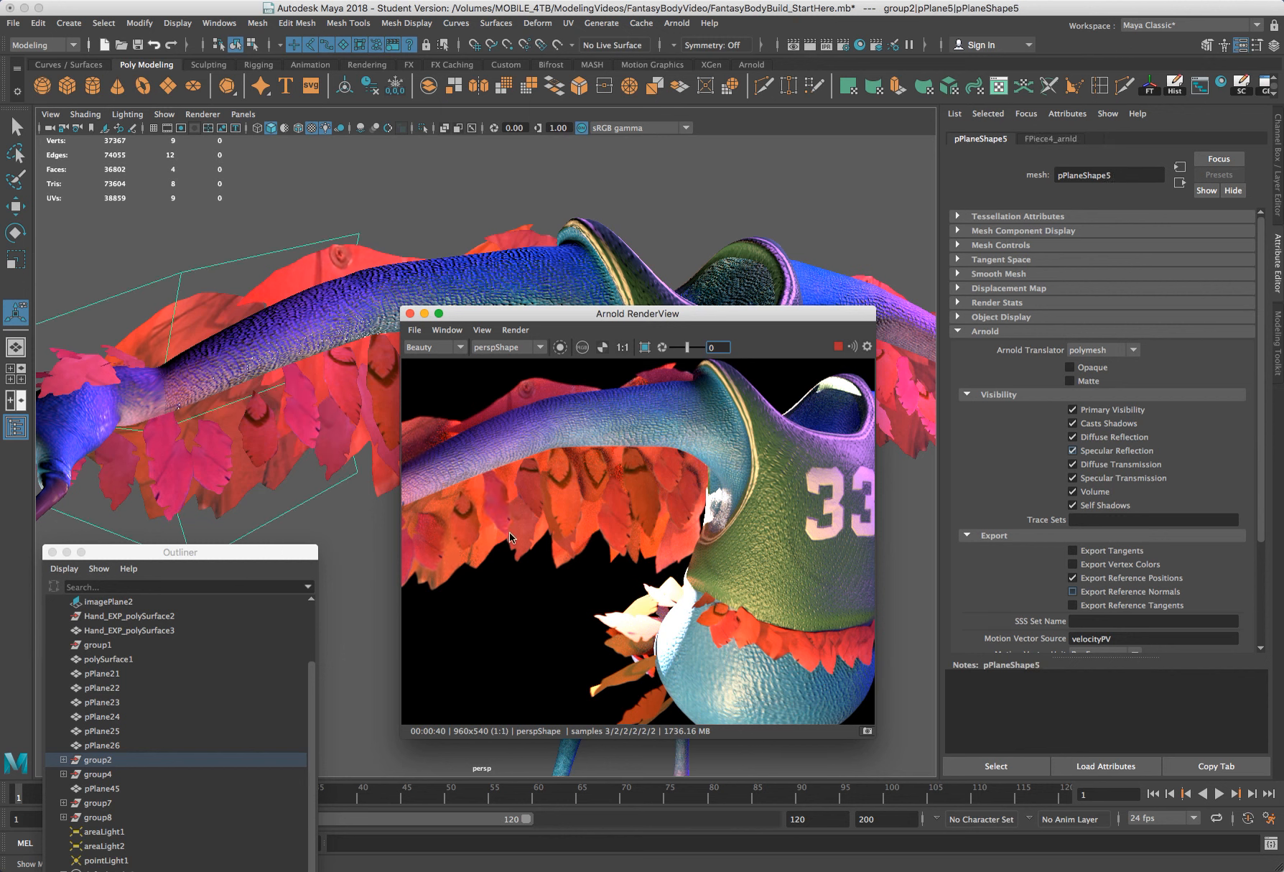
{"action": "left_click", "coordinate": [583, 533]}
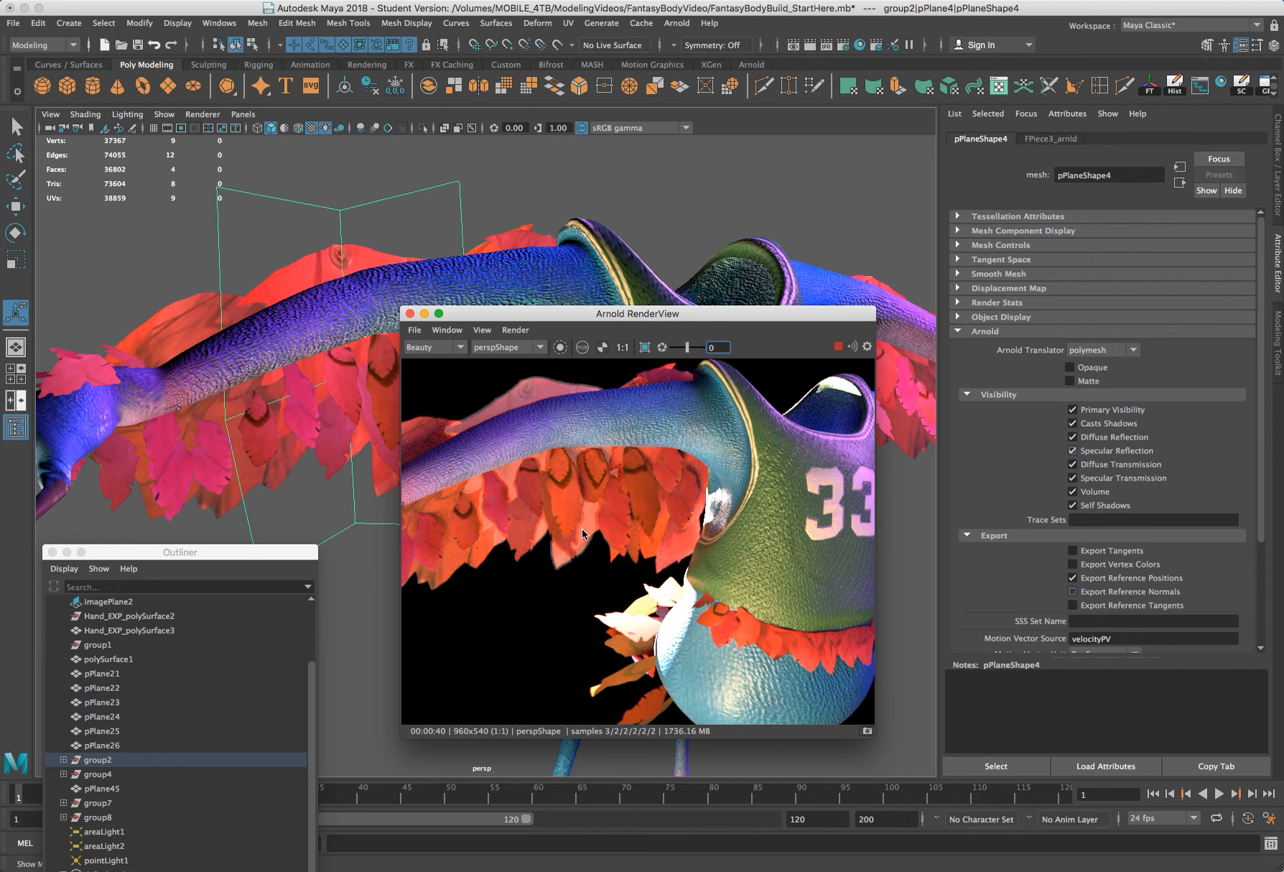
{"action": "left_click", "coordinate": [652, 482]}
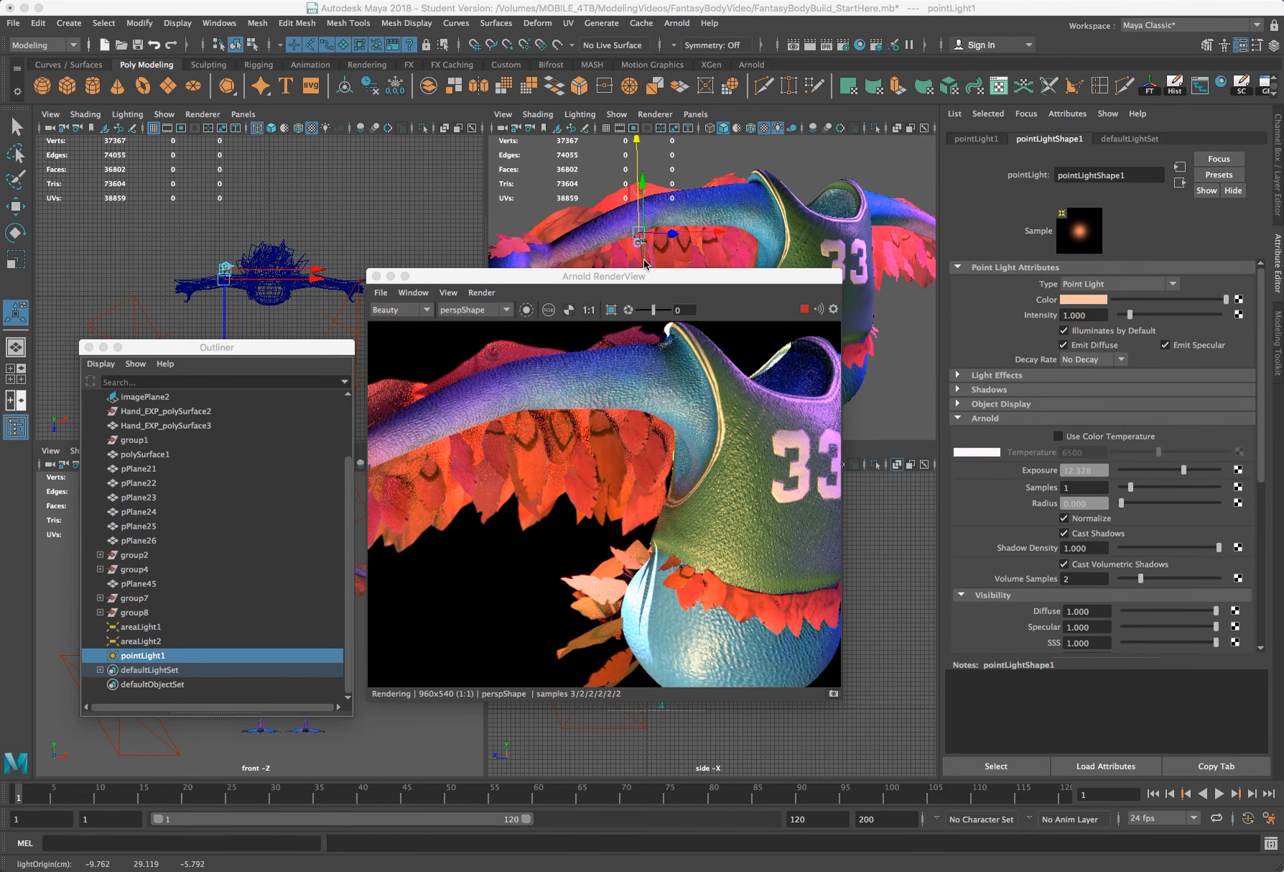
Step: Move the RenderView lower and try FPiece3_arnld transmission weights of about 0.074, 0.221, 0.118 and 0.529
{"action": "left_click_drag", "start_coordinate": [636, 280], "coordinate": [649, 288]}
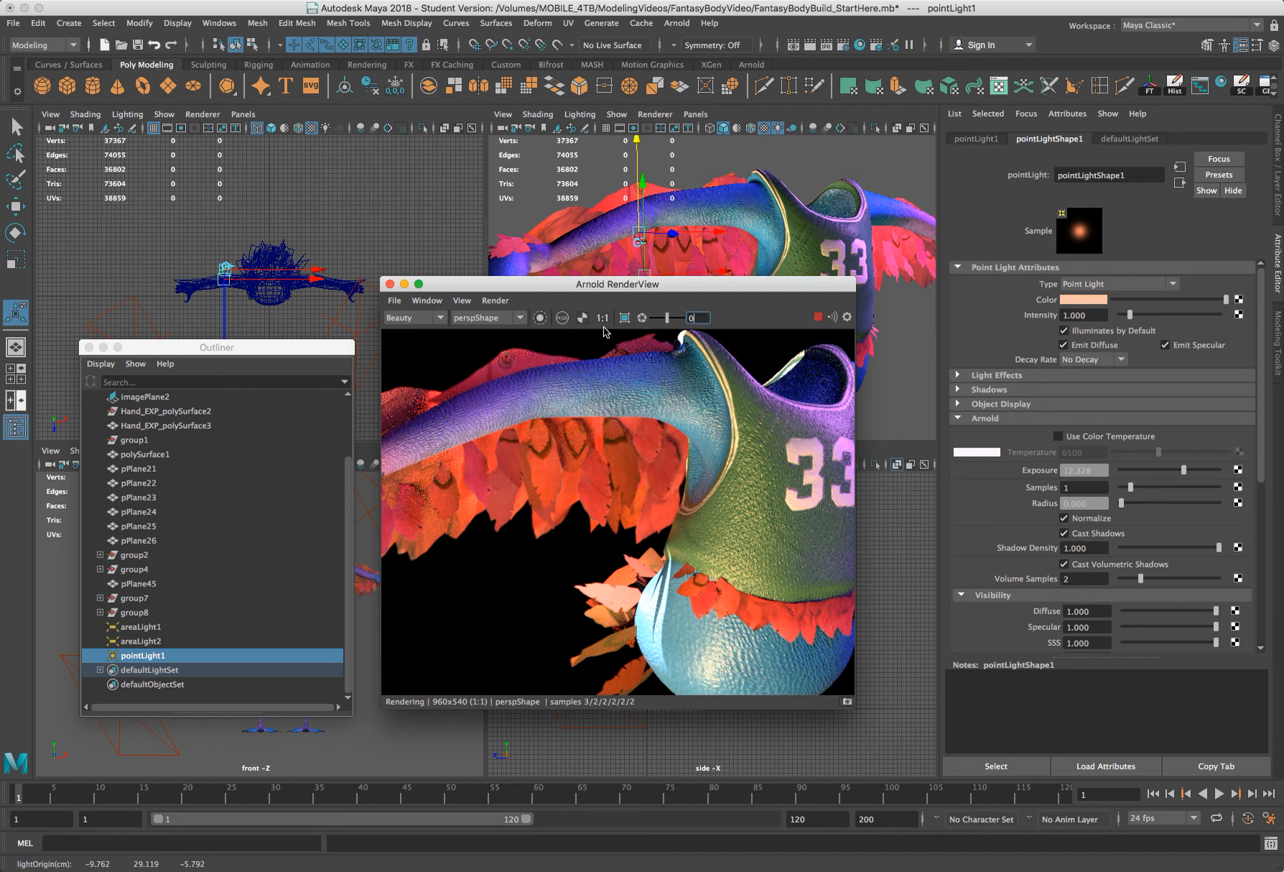
{"action": "left_click_drag", "start_coordinate": [625, 288], "coordinate": [637, 285]}
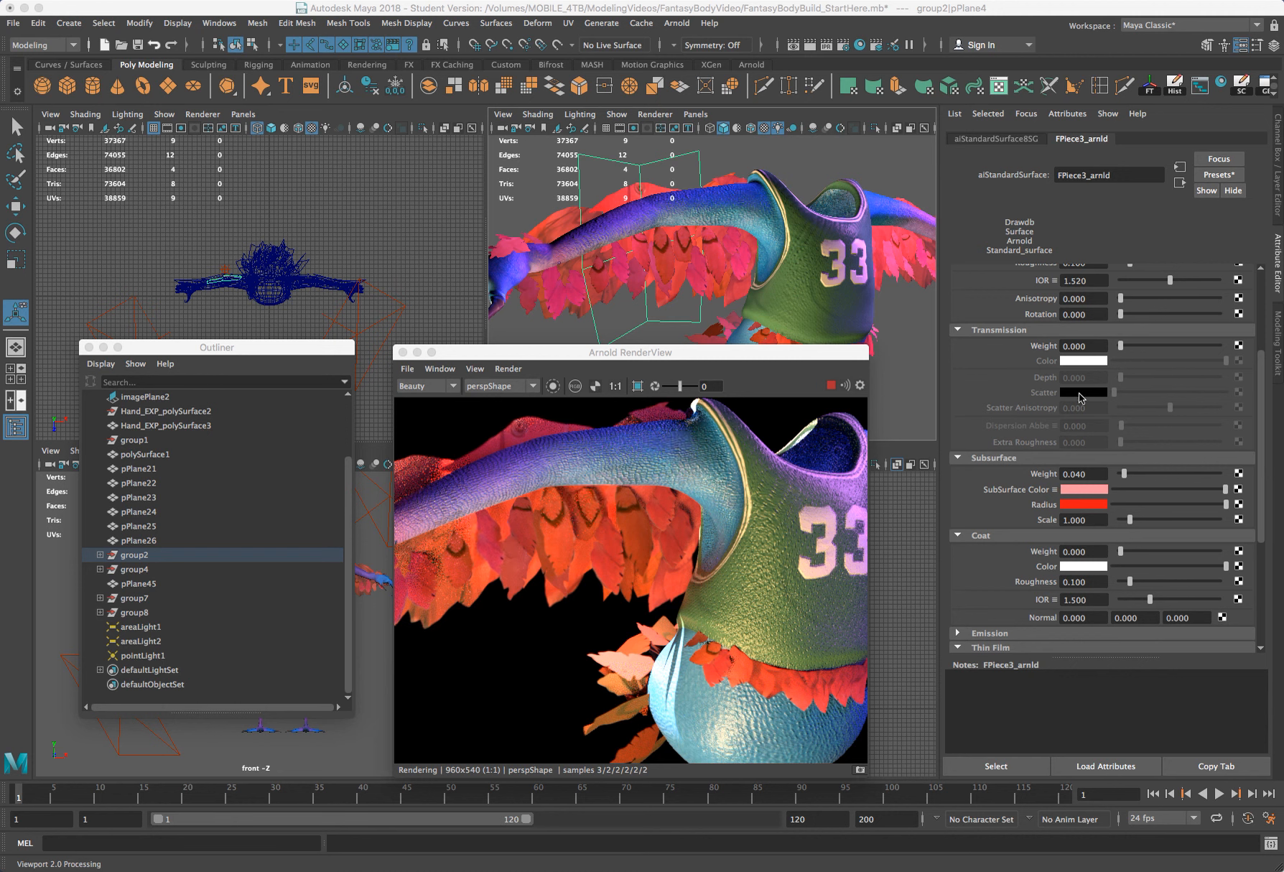
{"action": "scroll", "coordinate": [1029, 352], "scroll_direction": "up", "scroll_amount": 3}
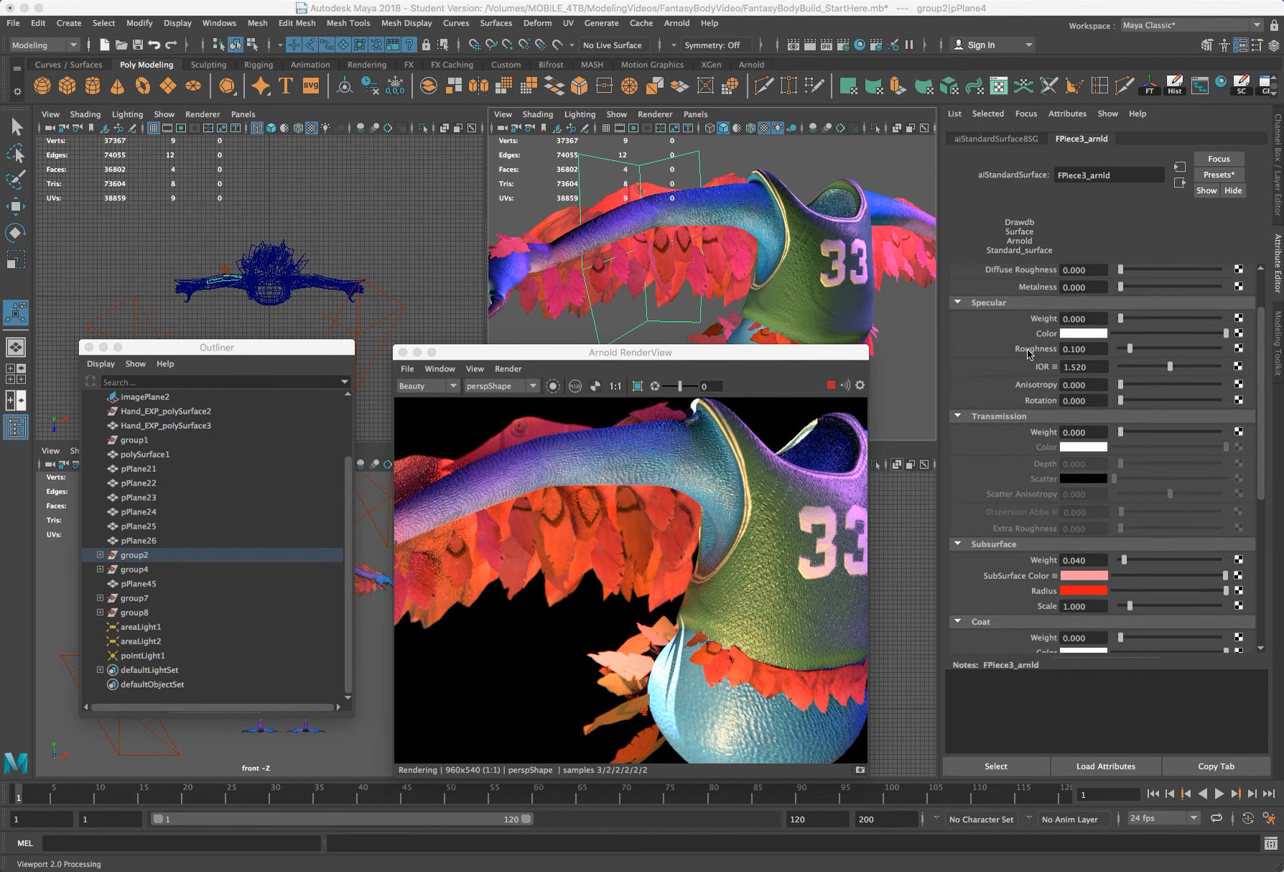
{"action": "scroll", "coordinate": [1030, 353], "scroll_direction": "up", "scroll_amount": 2}
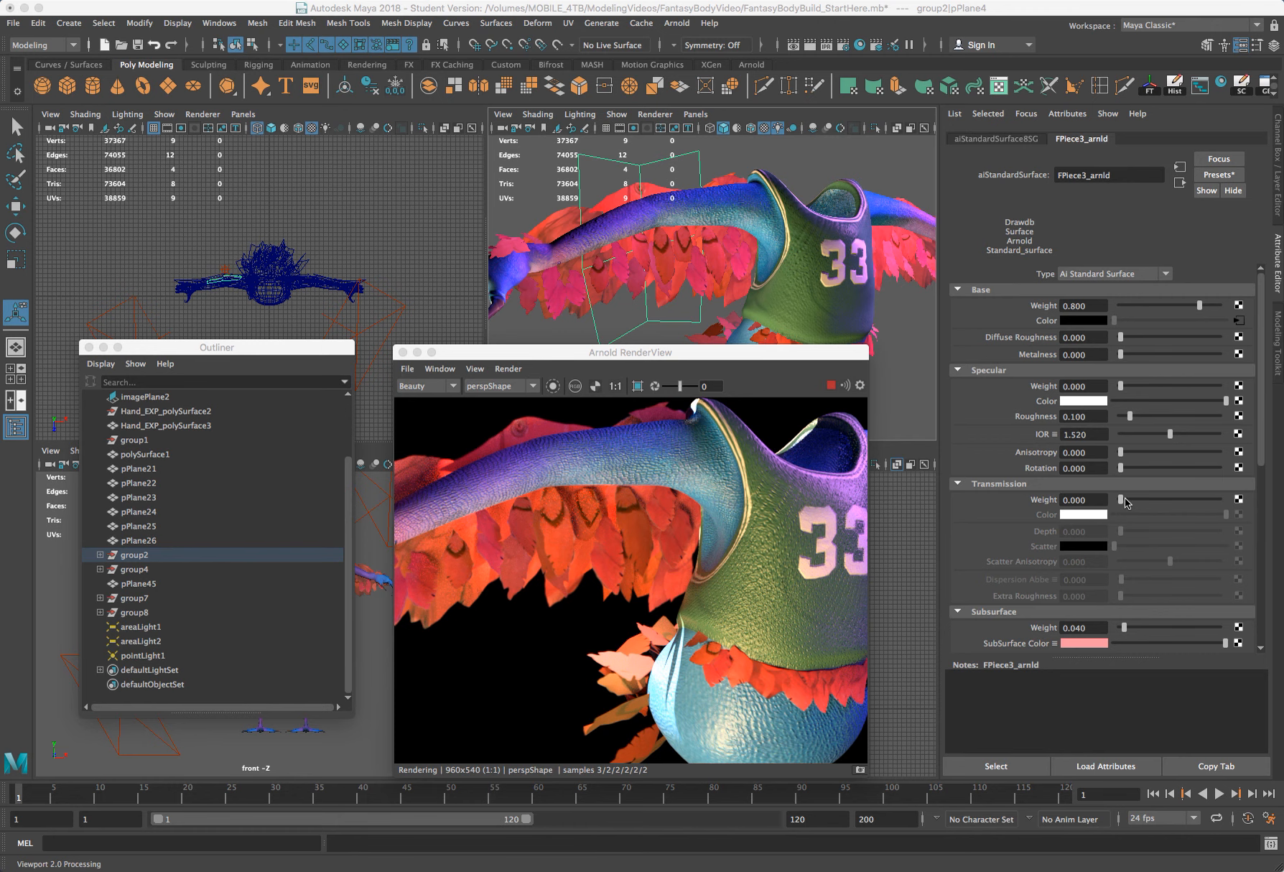
{"action": "left_click_drag", "start_coordinate": [1122, 500], "coordinate": [1127, 500]}
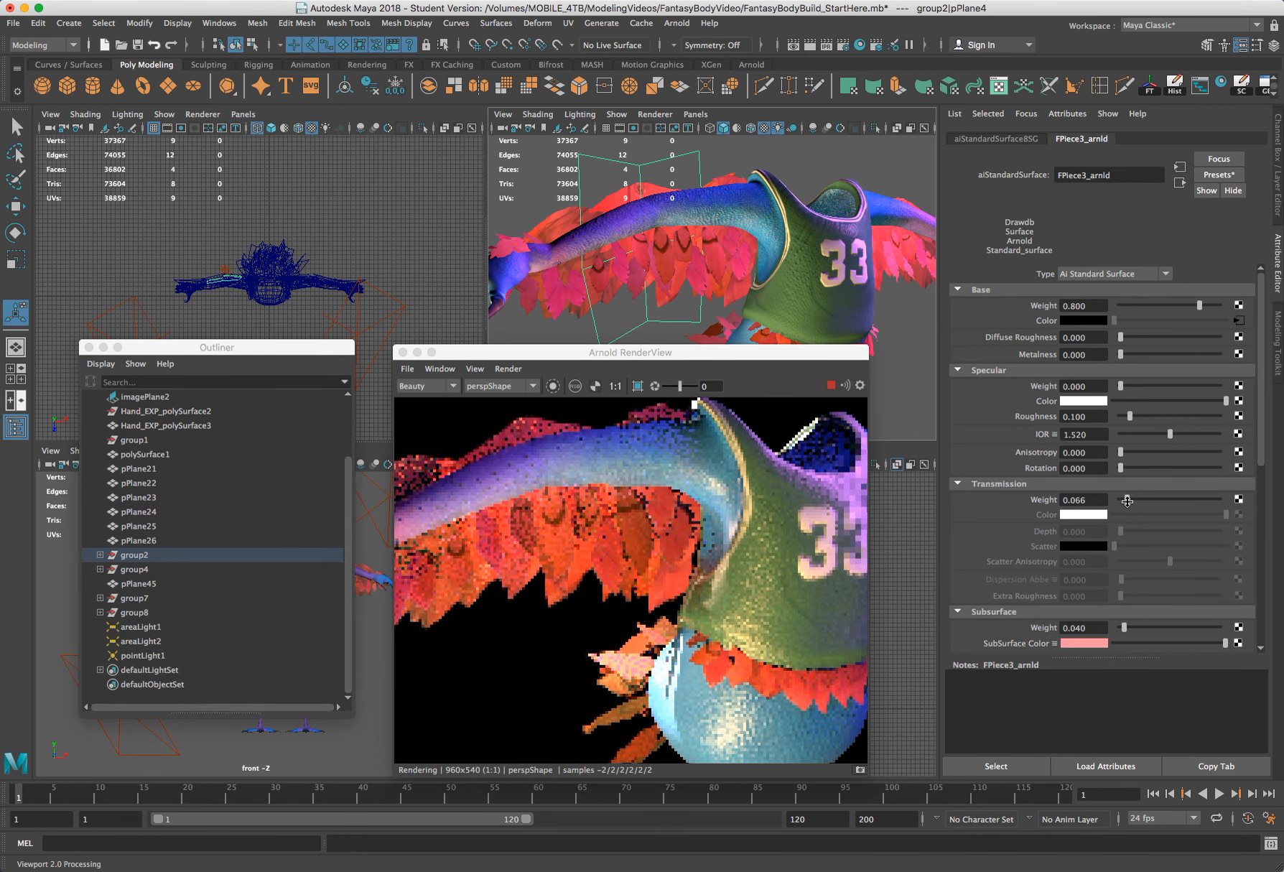
{"action": "left_click_drag", "start_coordinate": [1127, 505], "coordinate": [1130, 504]}
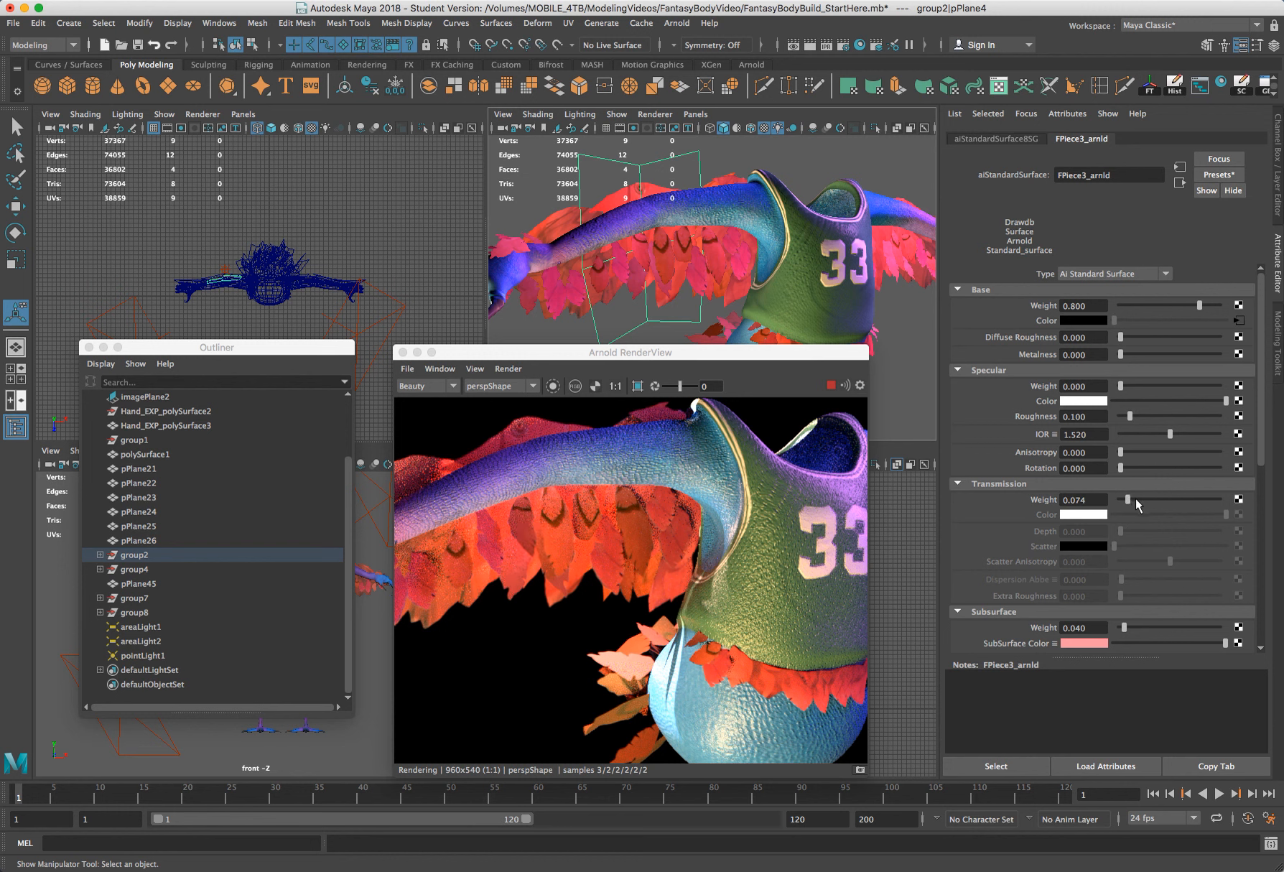
{"action": "left_click_drag", "start_coordinate": [1136, 498], "coordinate": [1142, 498]}
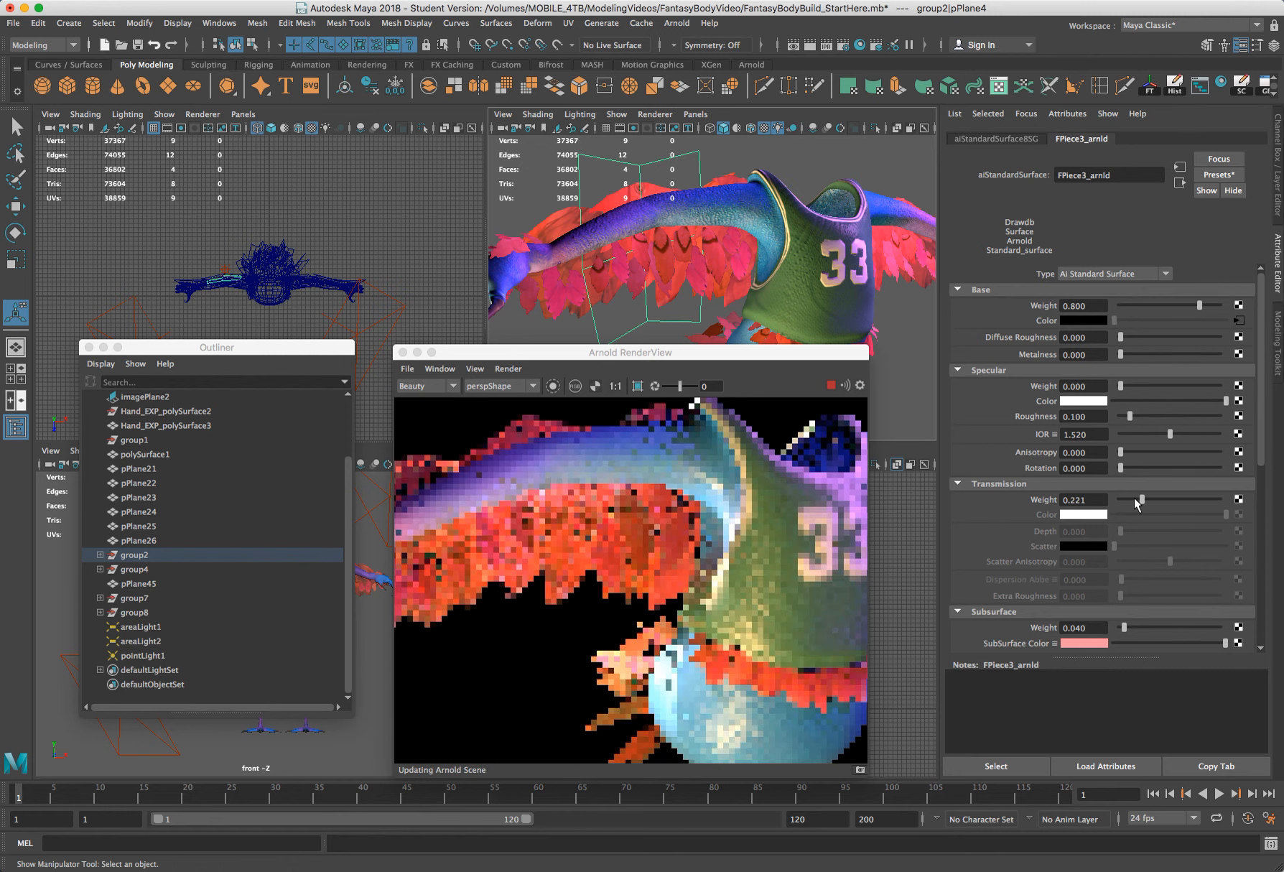
{"action": "left_click_drag", "start_coordinate": [1137, 498], "coordinate": [1129, 498]}
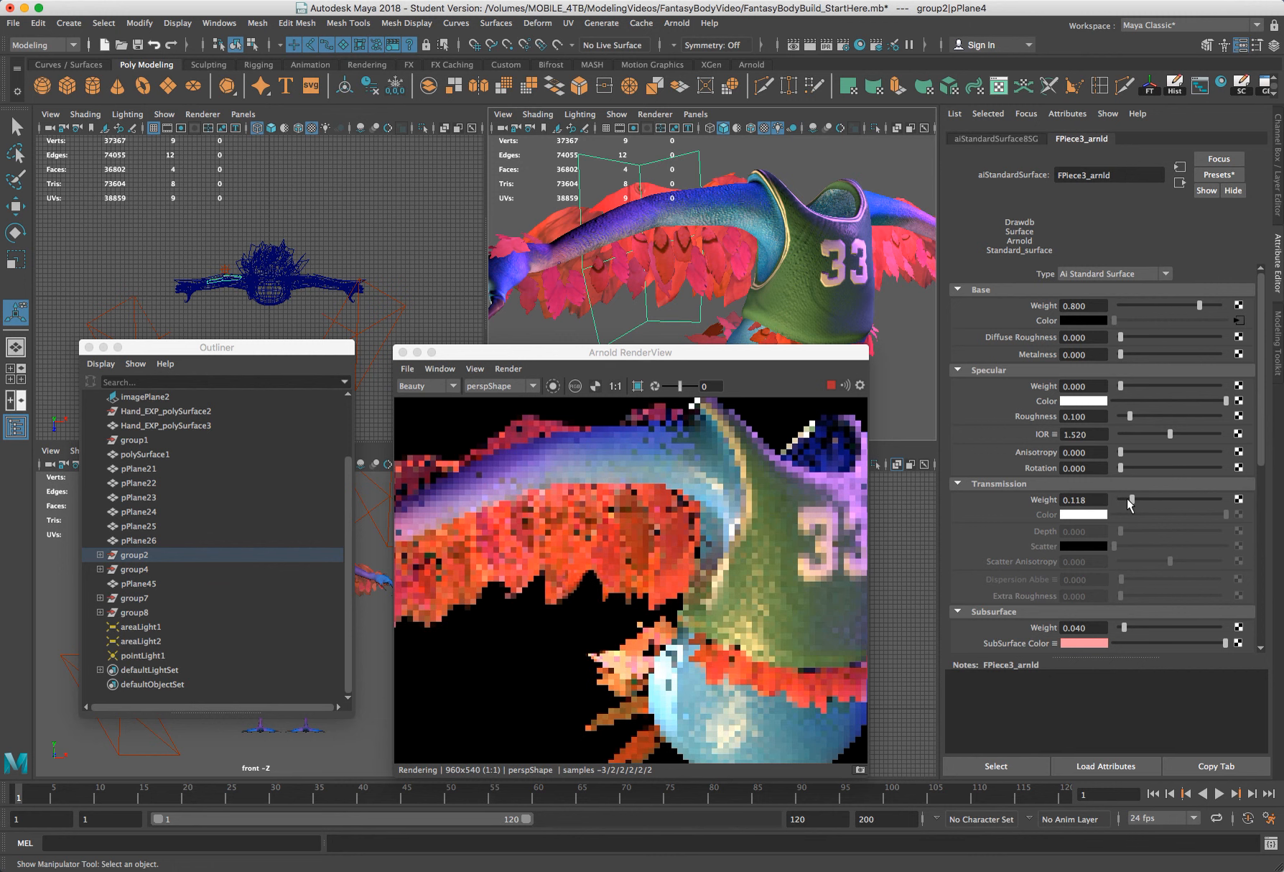
{"action": "left_click", "coordinate": [1172, 499]}
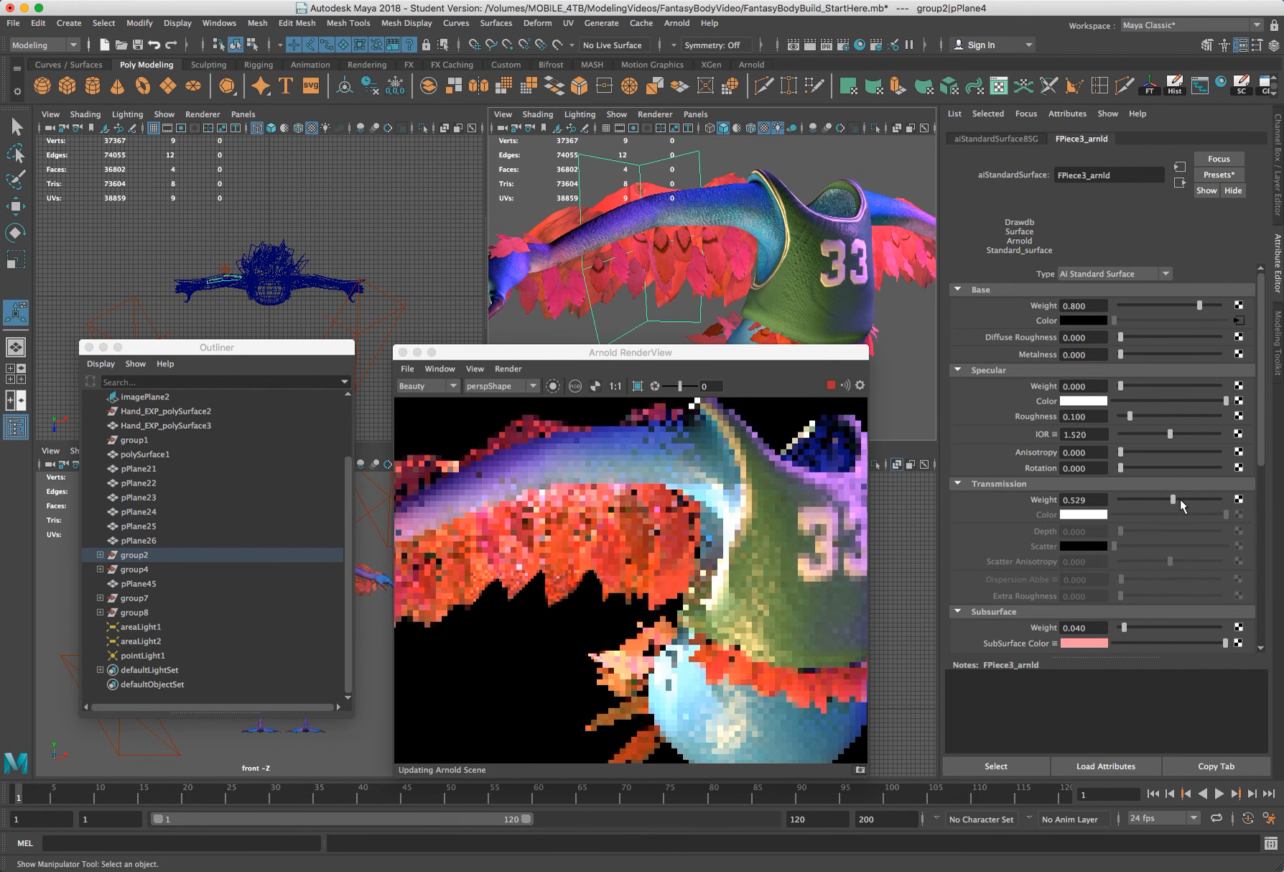
{"action": "left_click", "coordinate": [1185, 497]}
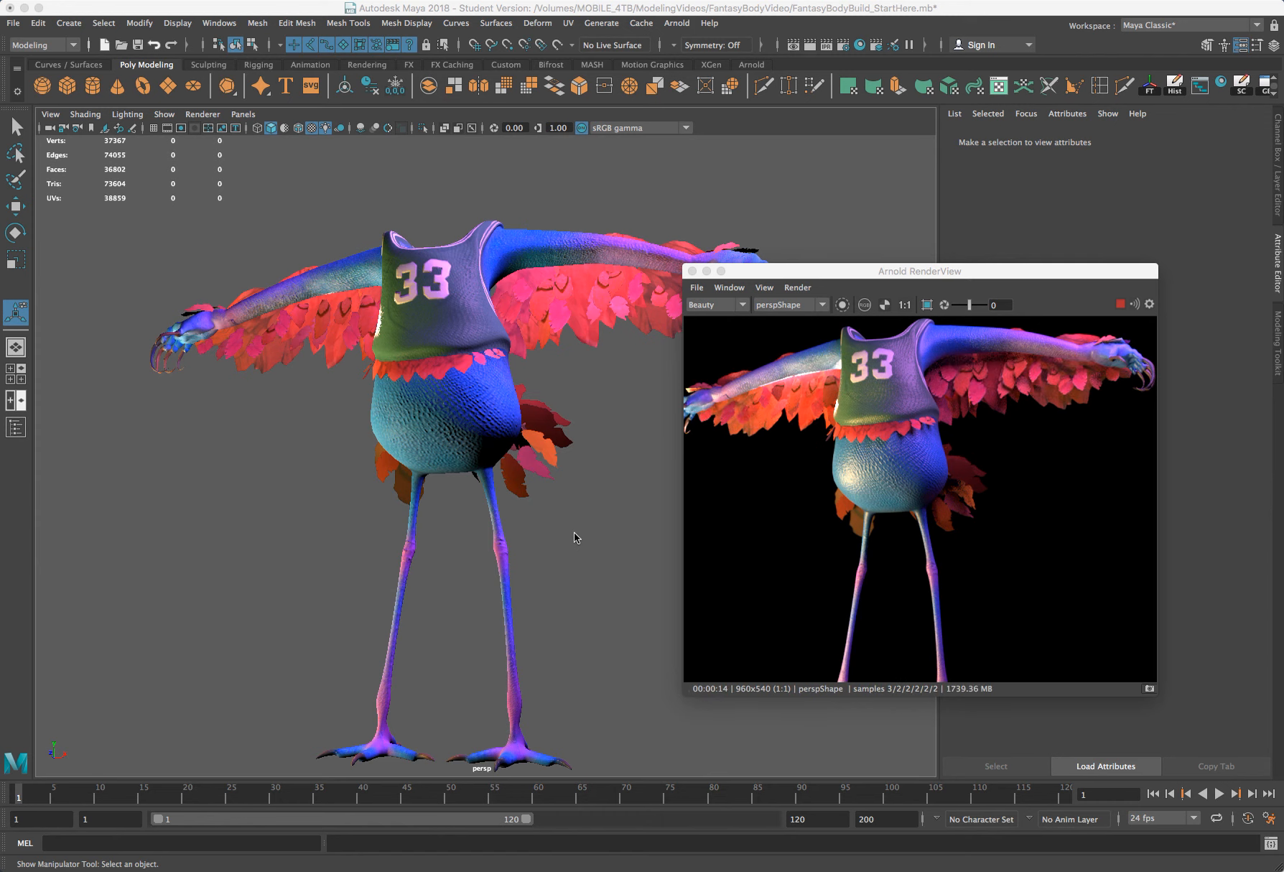
Step: Reframe the whole character at a slight angle in the perspective view and show the camera's resolution gate
{"action": "scroll", "coordinate": [574, 531], "scroll_direction": "down", "scroll_amount": 2}
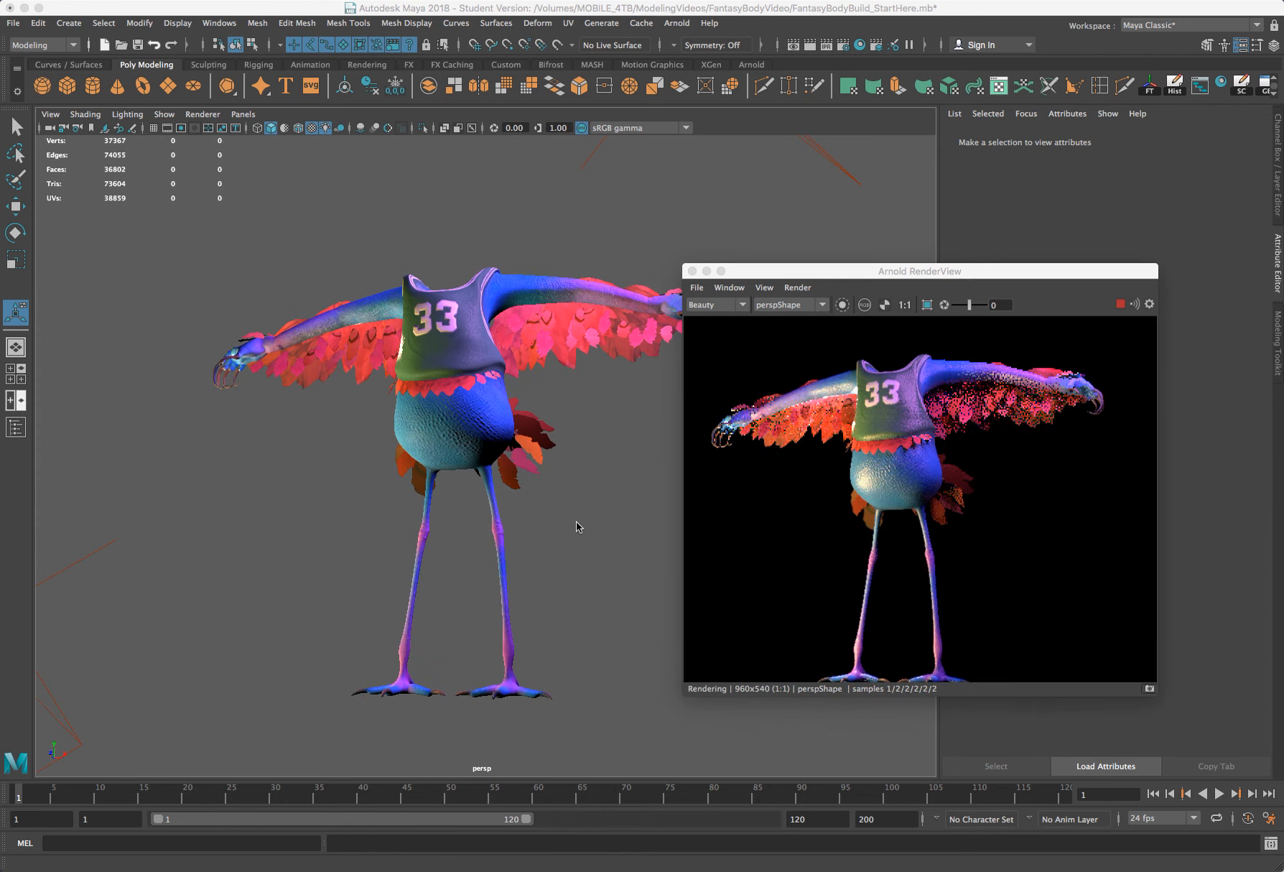
{"action": "left_click_drag", "start_coordinate": [576, 521], "coordinate": [575, 520], "text": "alt"}
{"action": "scroll", "coordinate": [575, 520], "scroll_direction": "up", "scroll_amount": 2}
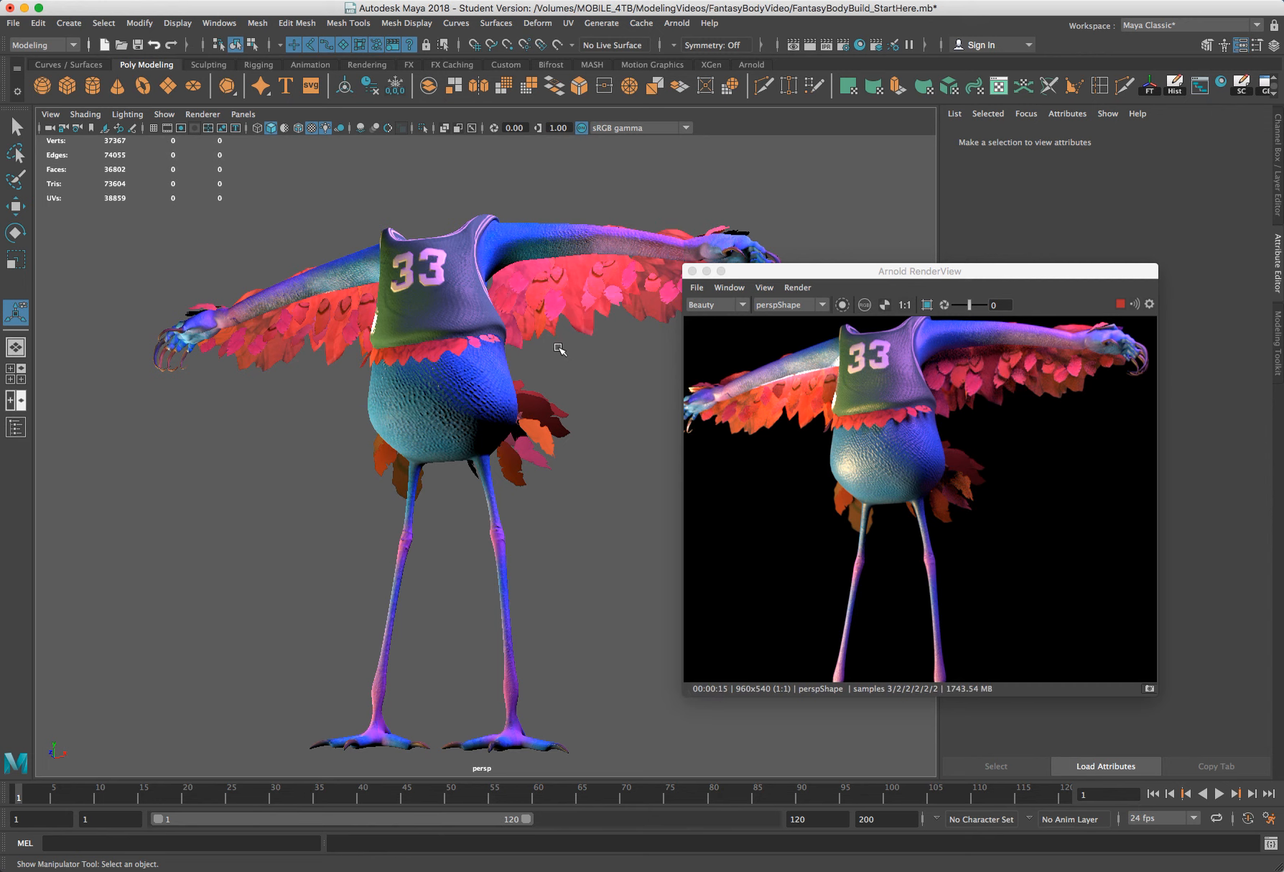
{"action": "left_click_drag", "start_coordinate": [556, 345], "coordinate": [562, 341], "text": "alt"}
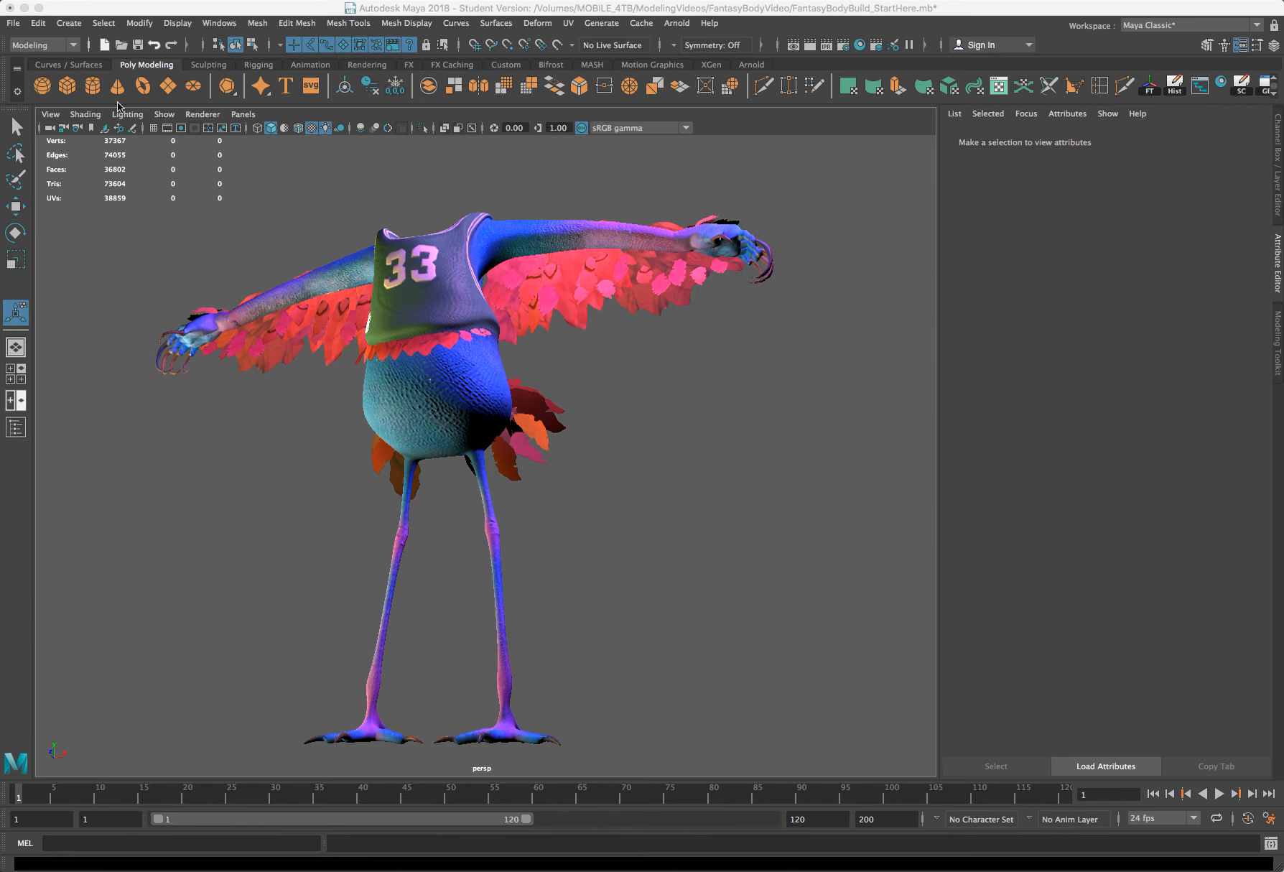
{"action": "left_click", "coordinate": [180, 129]}
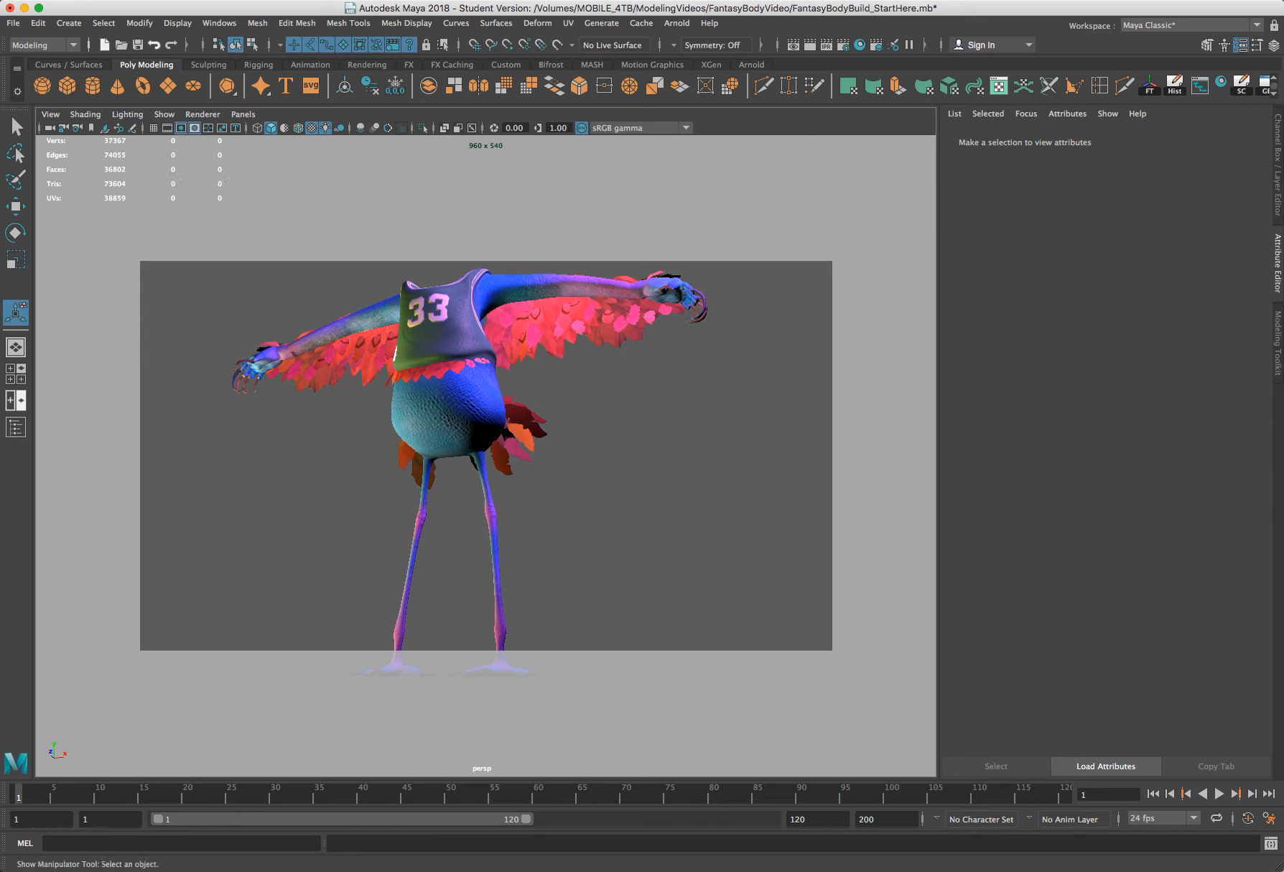
{"action": "key", "text": "super+Tab"}
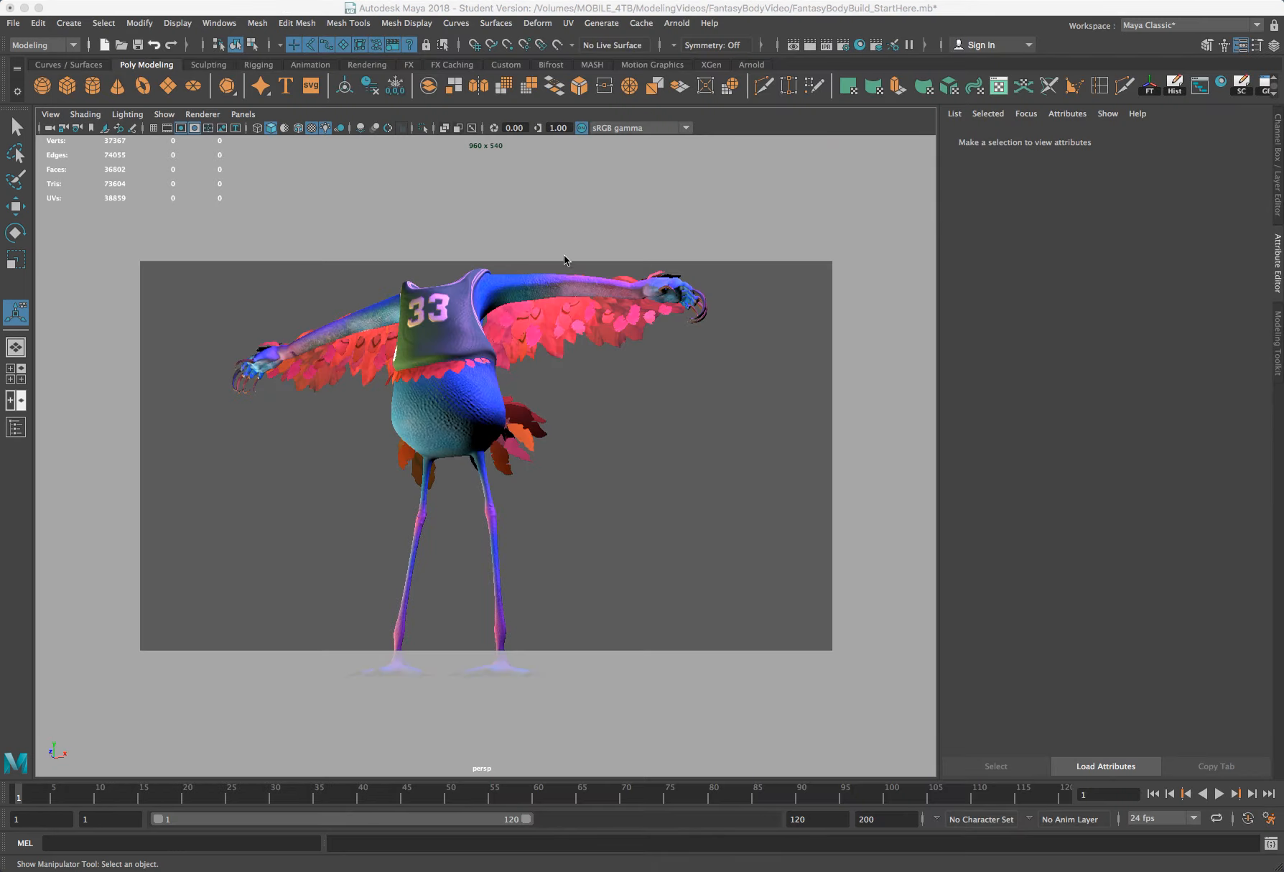
Step: Set the render image size to the 2k_Square preset in the Render Settings and close them
{"action": "left_click", "coordinate": [844, 47]}
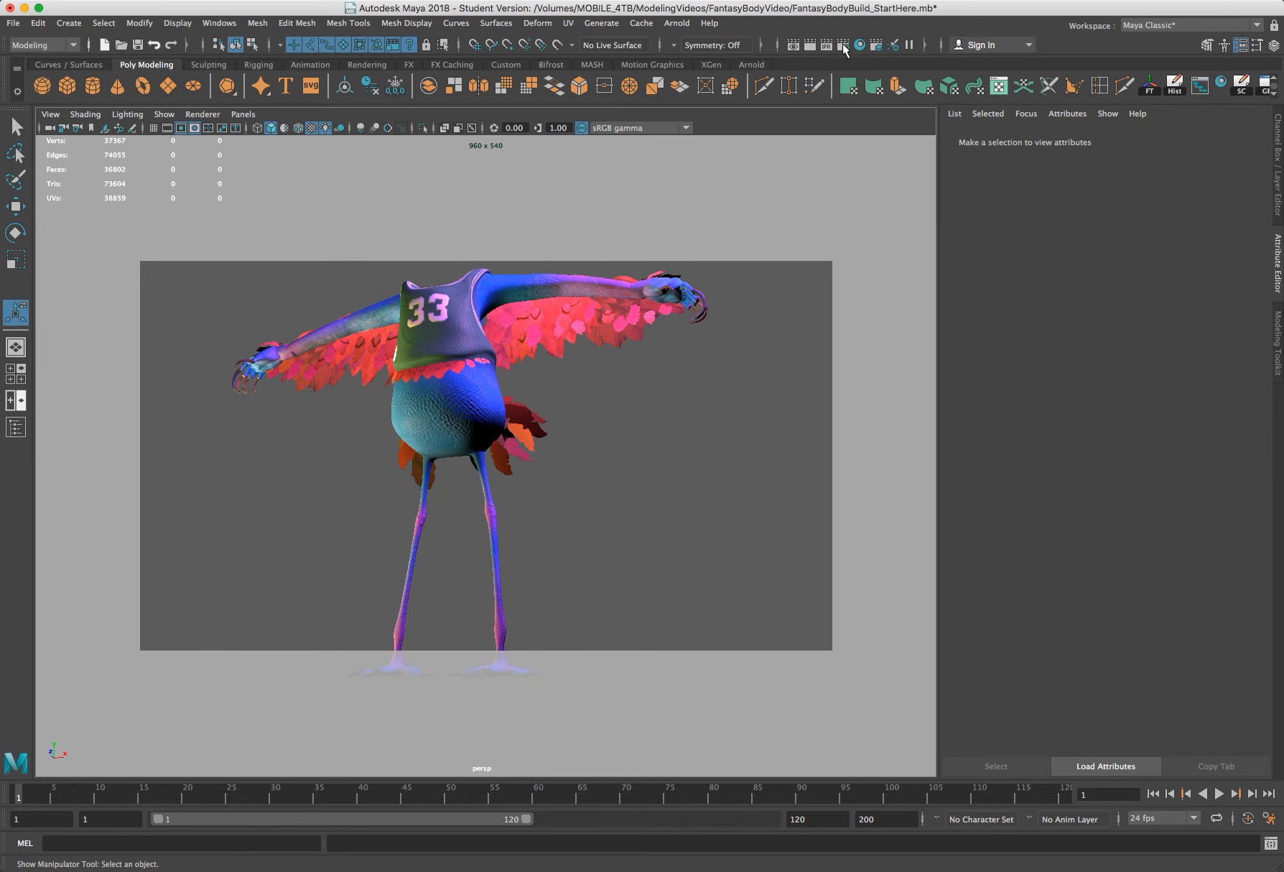
{"action": "left_click", "coordinate": [844, 47]}
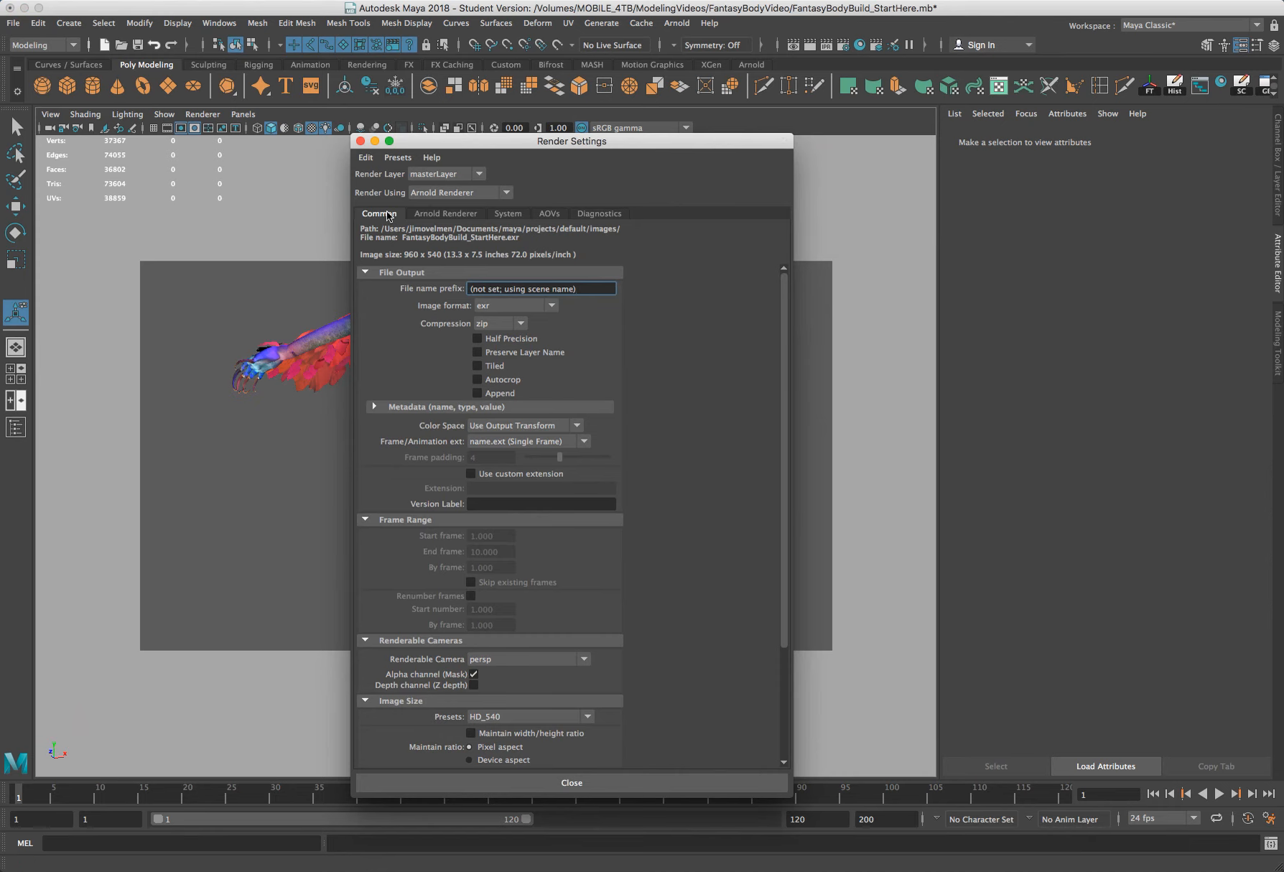
{"action": "scroll", "coordinate": [616, 471], "scroll_direction": "down", "scroll_amount": 3}
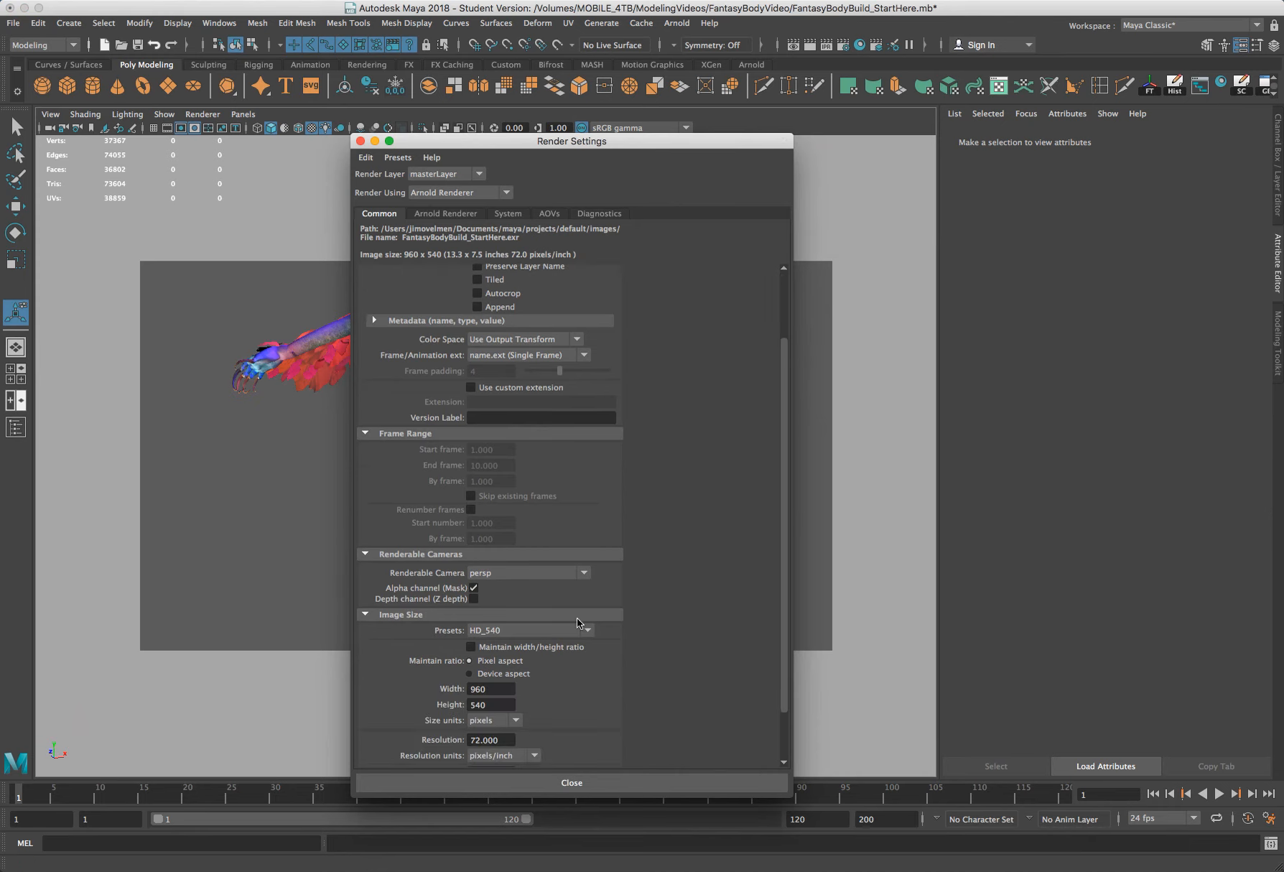
{"action": "left_click", "coordinate": [588, 631]}
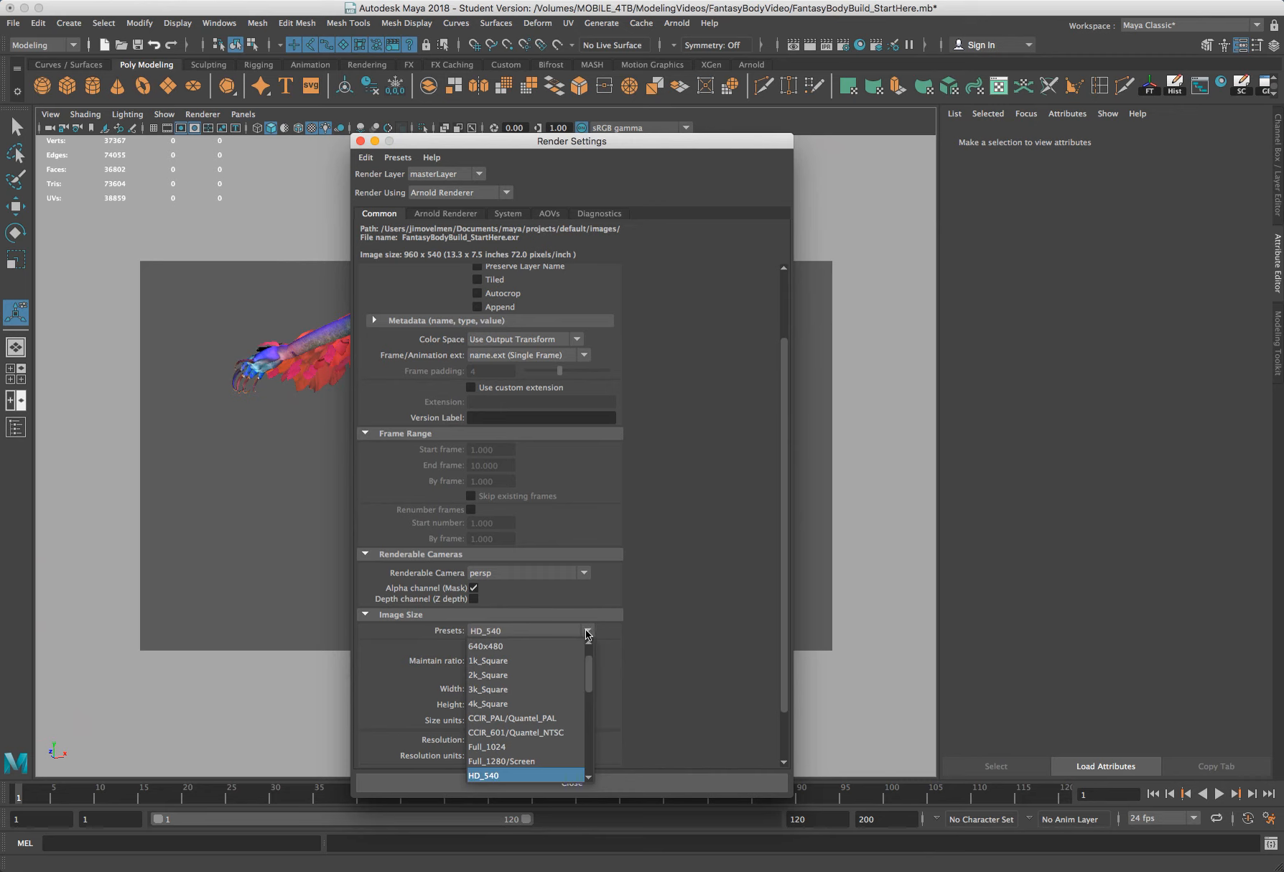
{"action": "left_click", "coordinate": [507, 677]}
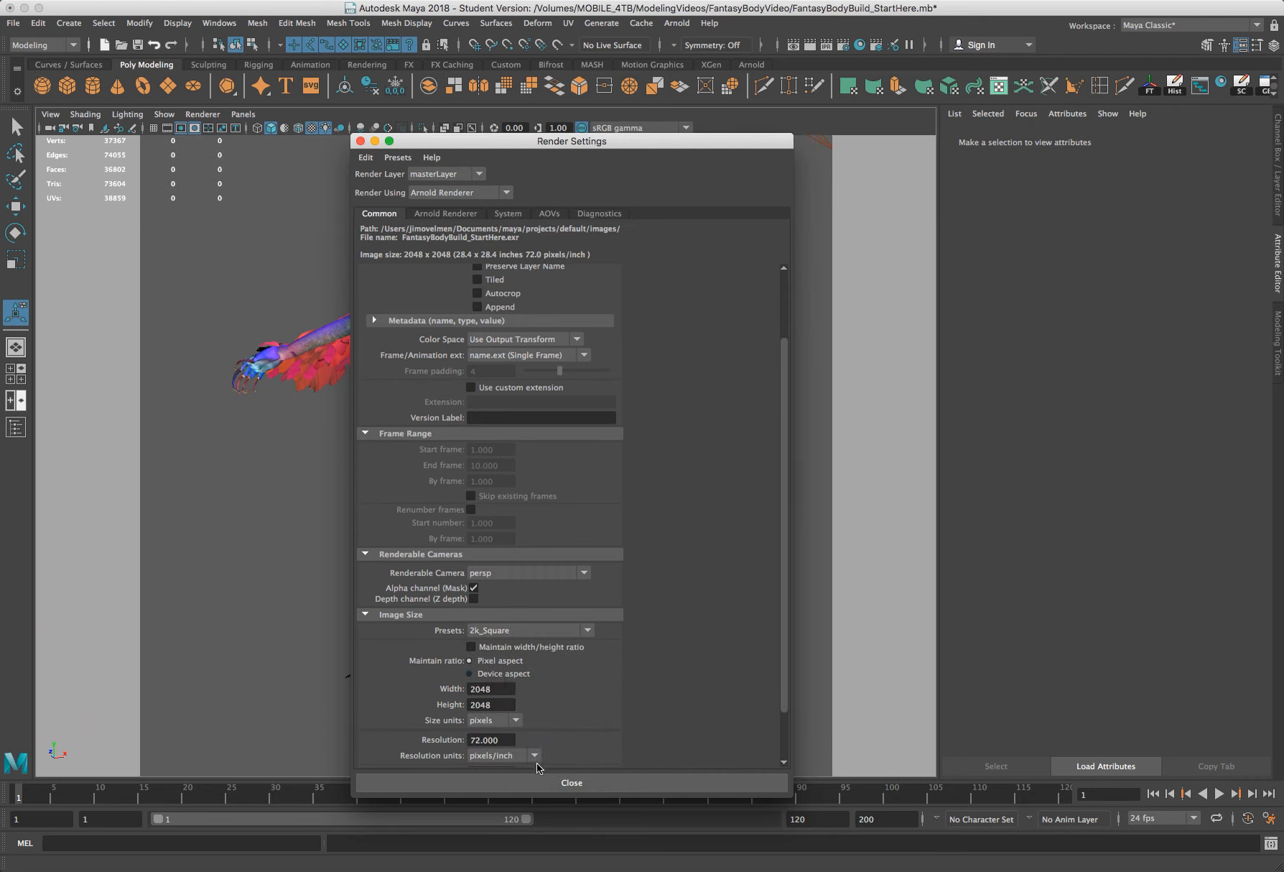
{"action": "left_click", "coordinate": [534, 788]}
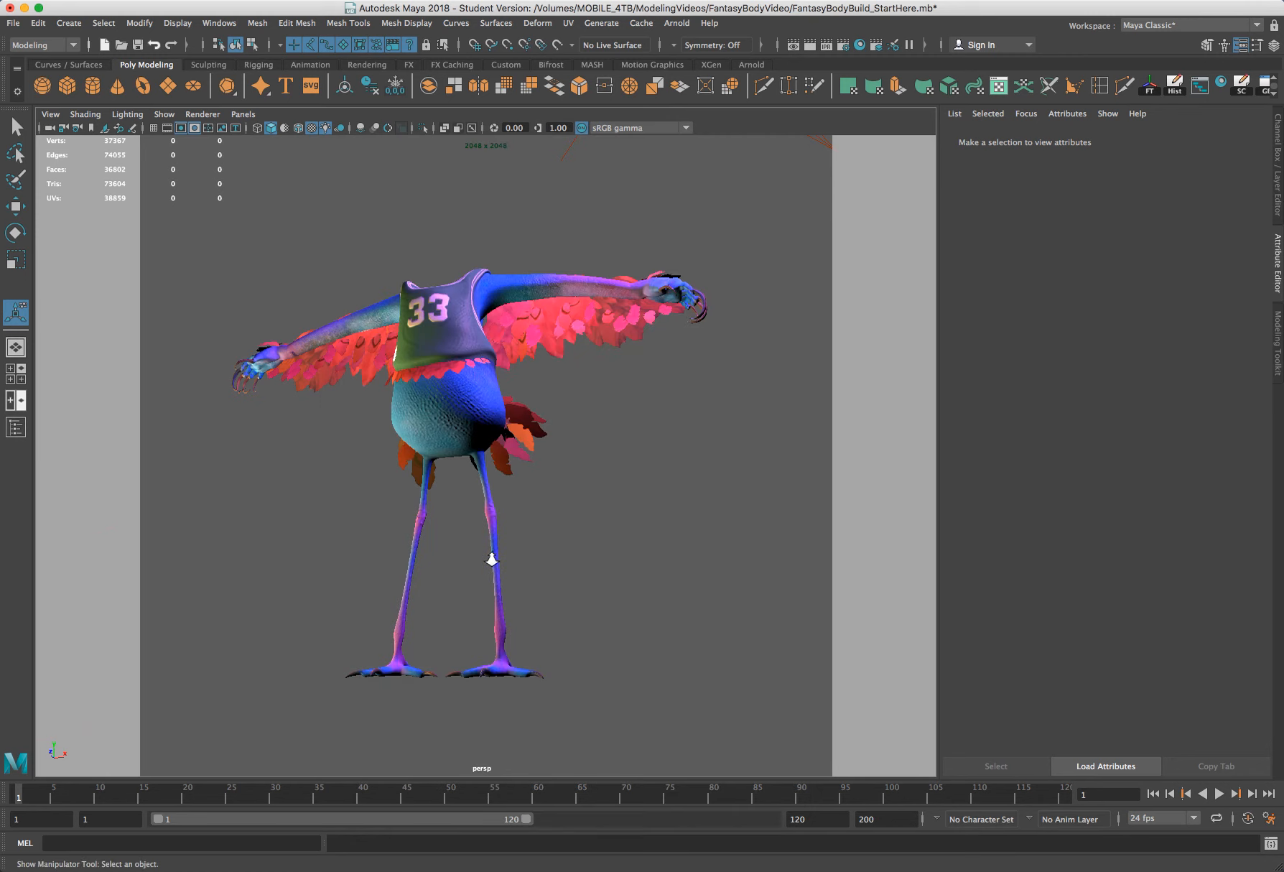
Step: Frame the whole character larger within the square resolution gate and bring up the Render View to render the perspective camera
{"action": "scroll", "coordinate": [494, 559], "scroll_direction": "up", "scroll_amount": 2}
{"action": "scroll", "coordinate": [497, 551], "scroll_direction": "down", "scroll_amount": 1}
{"action": "scroll", "coordinate": [497, 551], "scroll_direction": "down", "scroll_amount": 1}
{"action": "scroll", "coordinate": [499, 551], "scroll_direction": "up", "scroll_amount": 3}
{"action": "scroll", "coordinate": [498, 550], "scroll_direction": "down", "scroll_amount": 2}
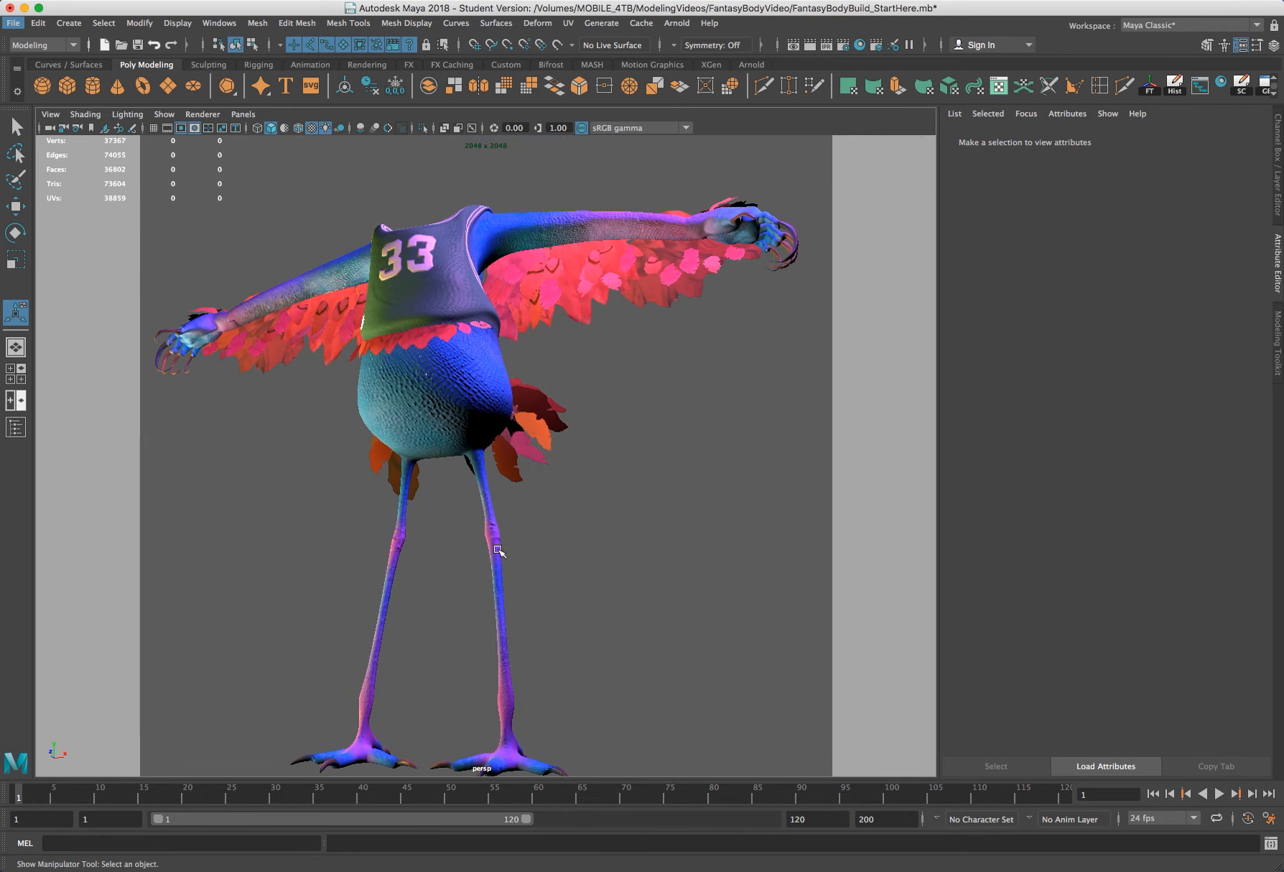
{"action": "left_click", "coordinate": [796, 48]}
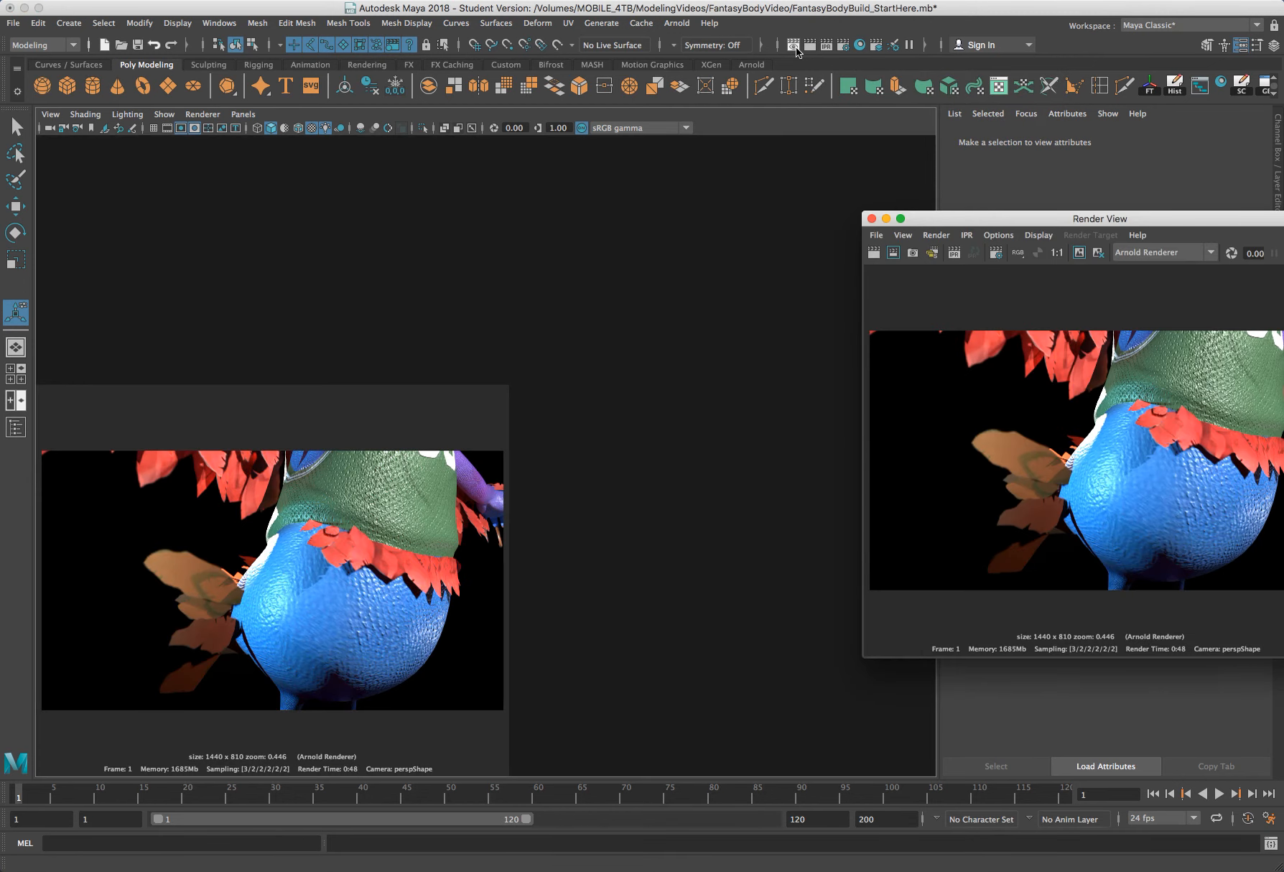
{"action": "left_click_drag", "start_coordinate": [997, 220], "coordinate": [582, 238]}
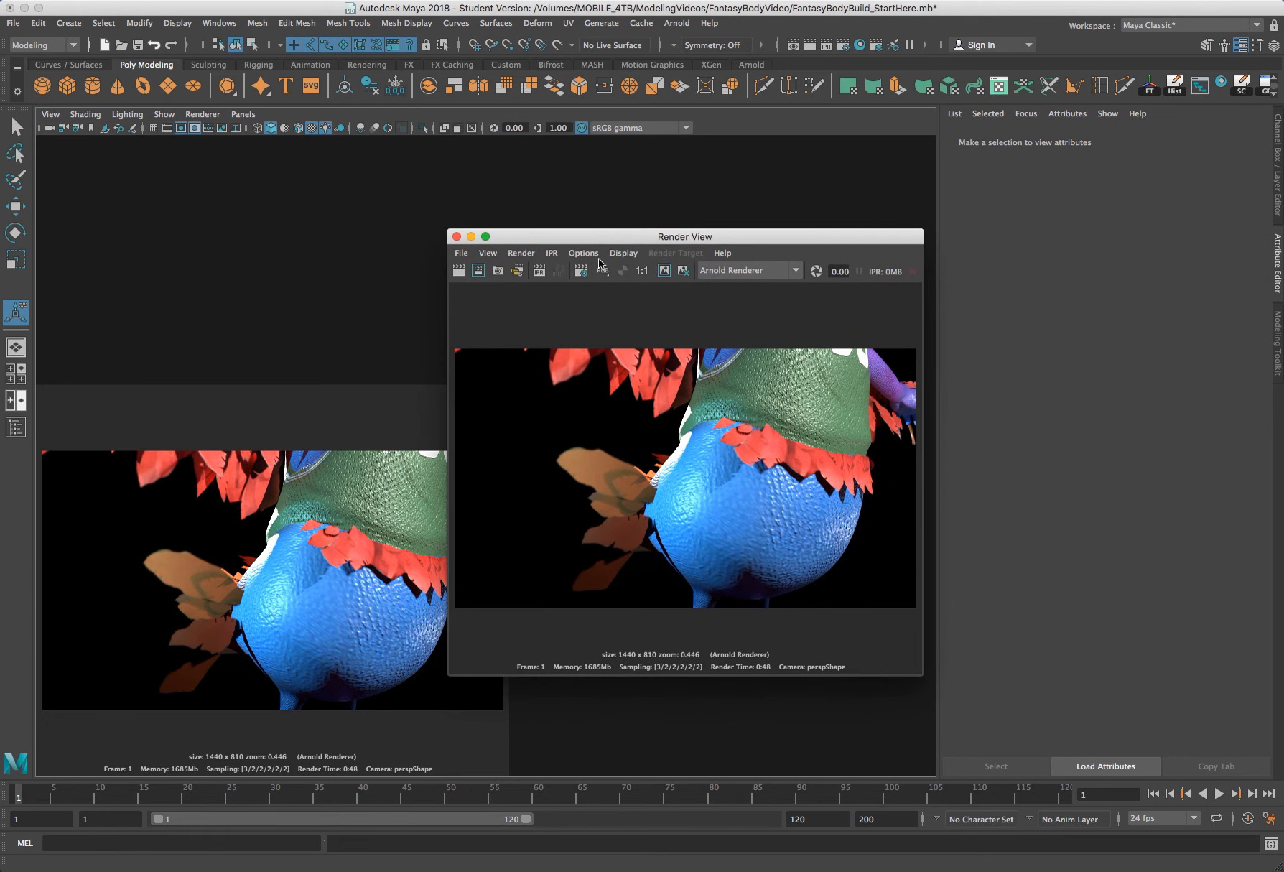
{"action": "left_click", "coordinate": [532, 253]}
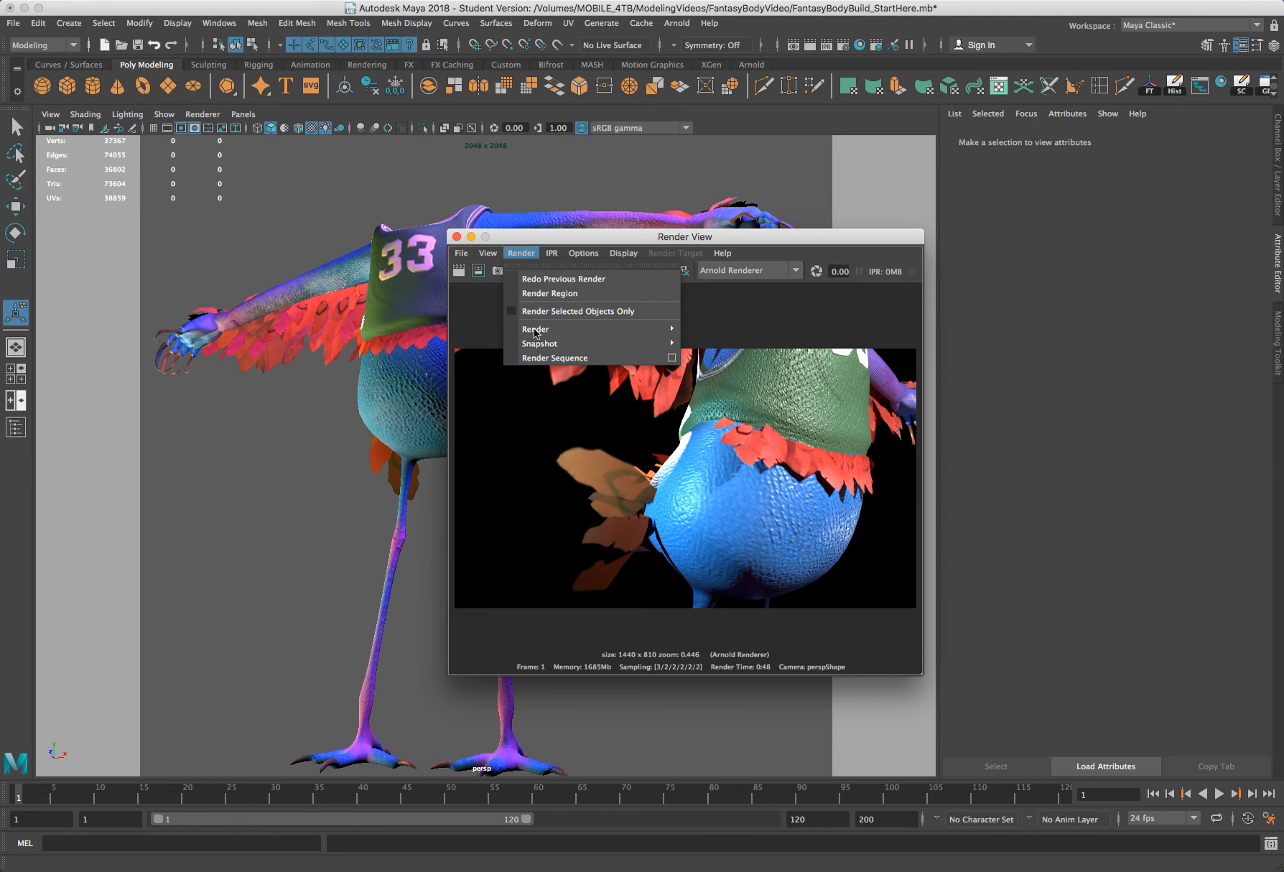
{"action": "mouse_move", "coordinate": [536, 332]}
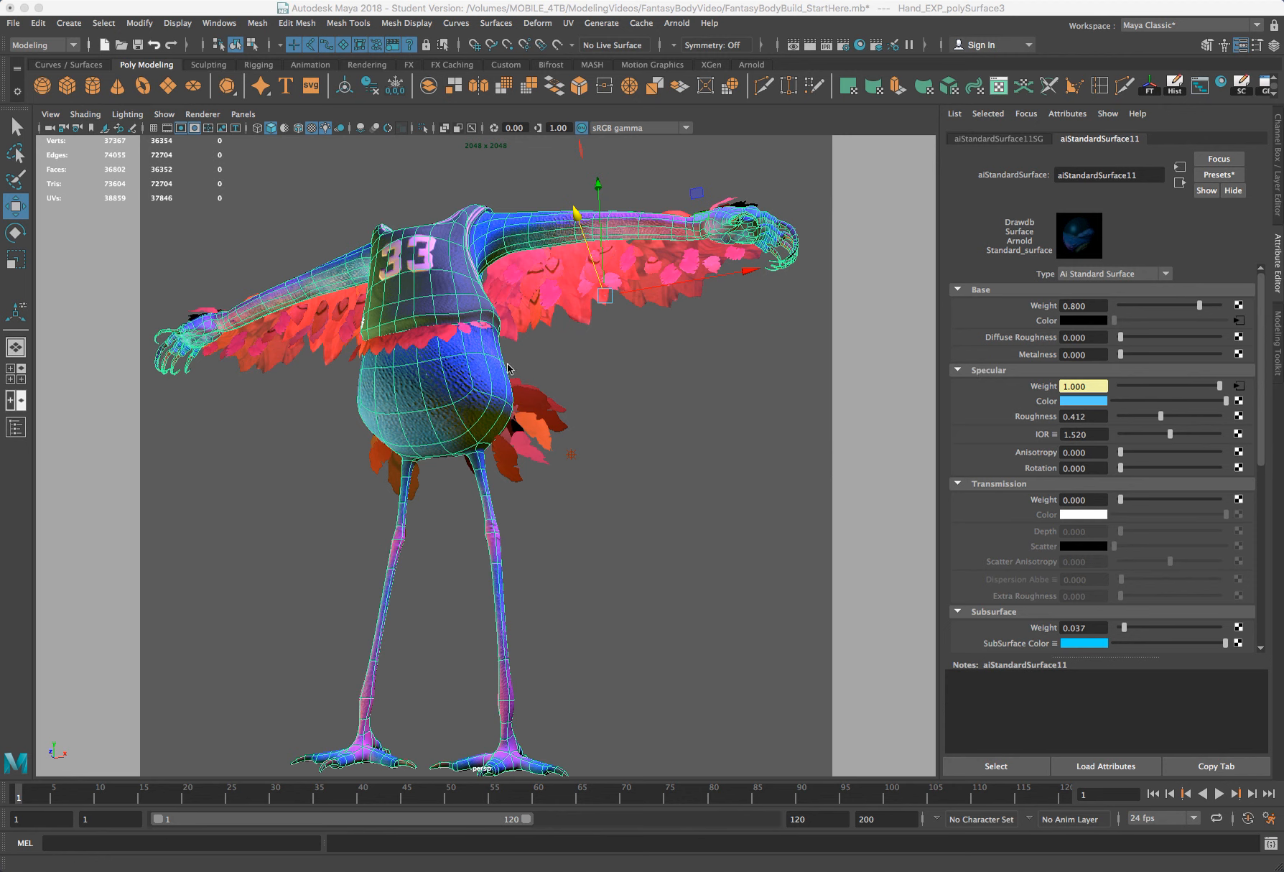
Step: Give the skin material aiStandardSurface11 a fully saturated blue specular colour with saturation and value 1.000, and set specular roughness to 0.625
{"action": "left_click", "coordinate": [1072, 407]}
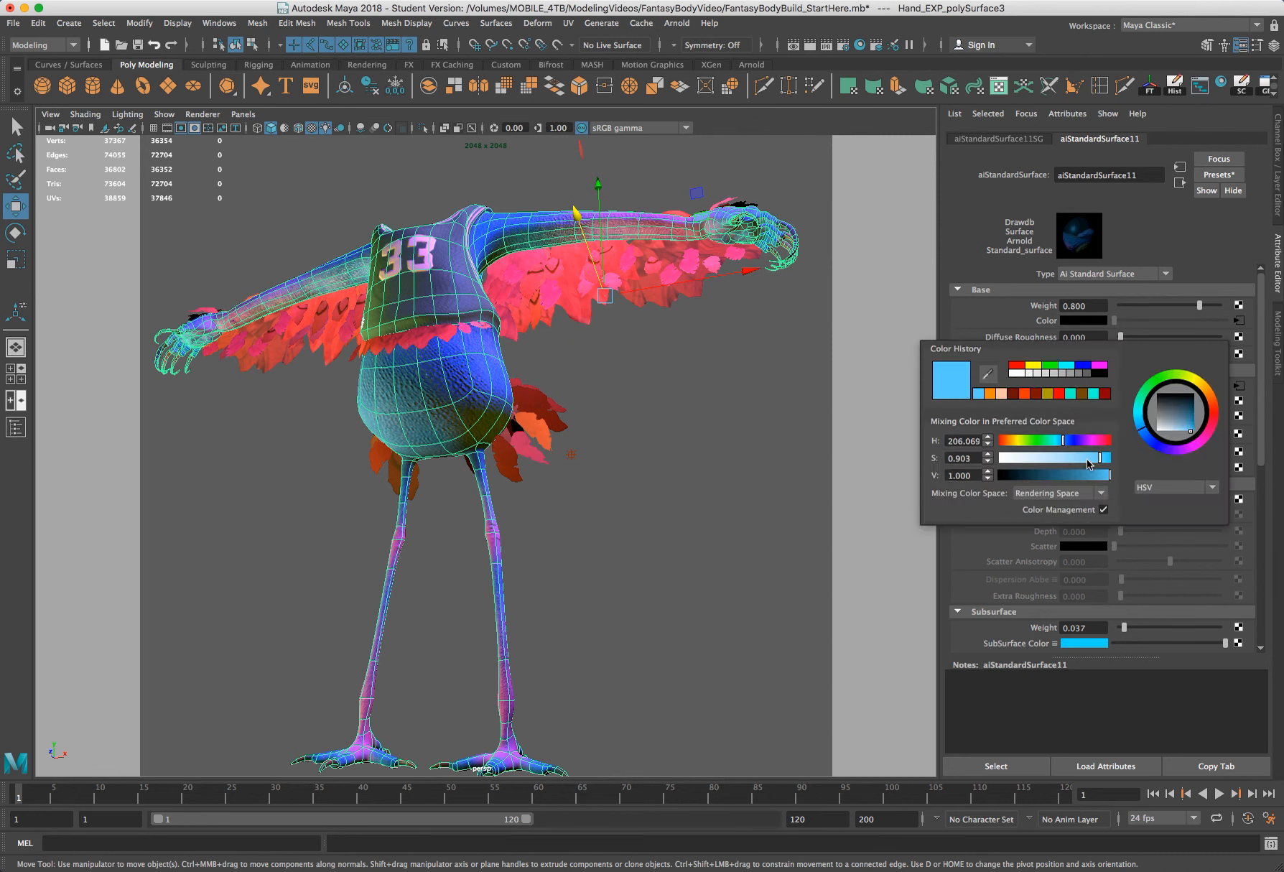
{"action": "left_click", "coordinate": [1097, 476]}
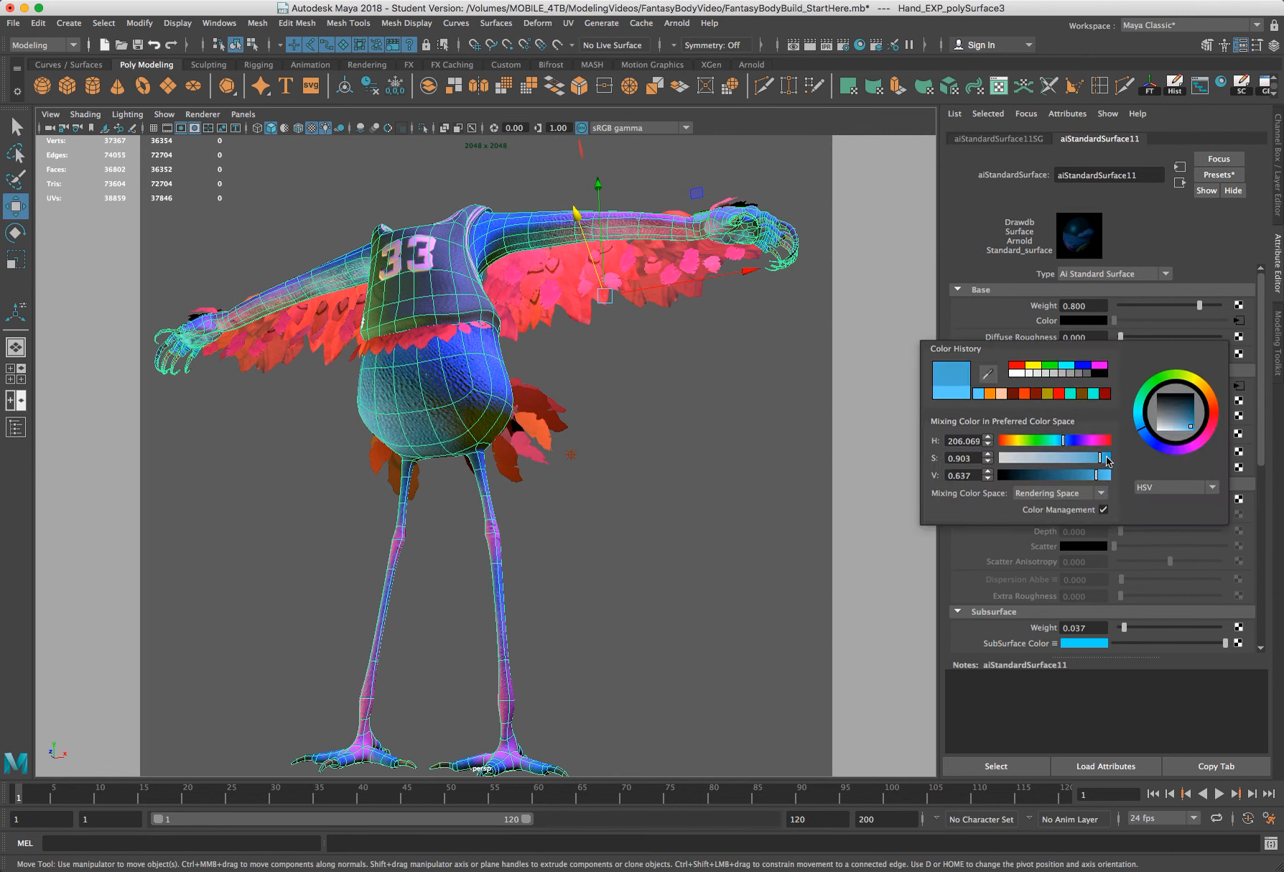
{"action": "left_click", "coordinate": [1118, 461]}
{"action": "left_click", "coordinate": [1118, 480]}
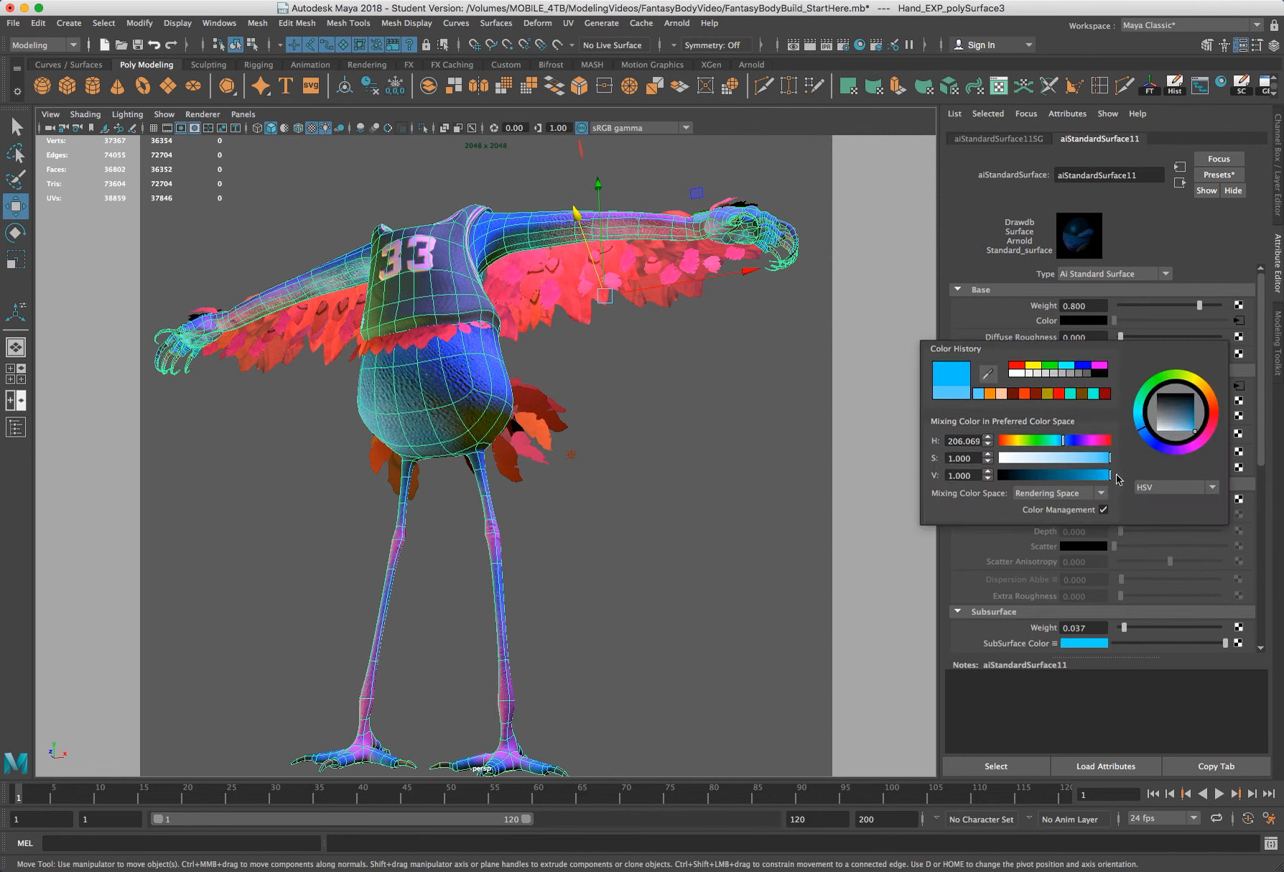
{"action": "left_click", "coordinate": [1227, 241]}
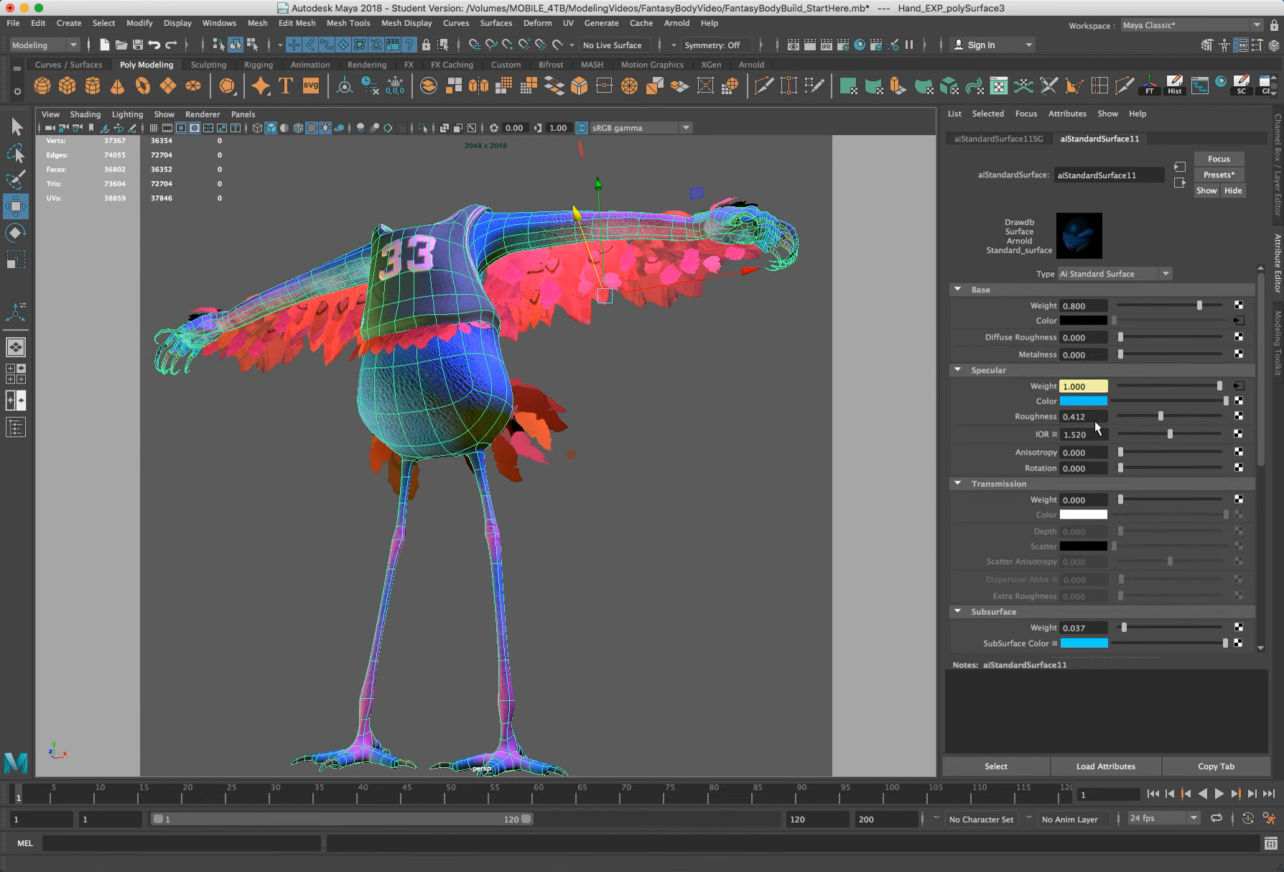
{"action": "left_click", "coordinate": [1180, 416]}
{"action": "left_click", "coordinate": [1182, 416]}
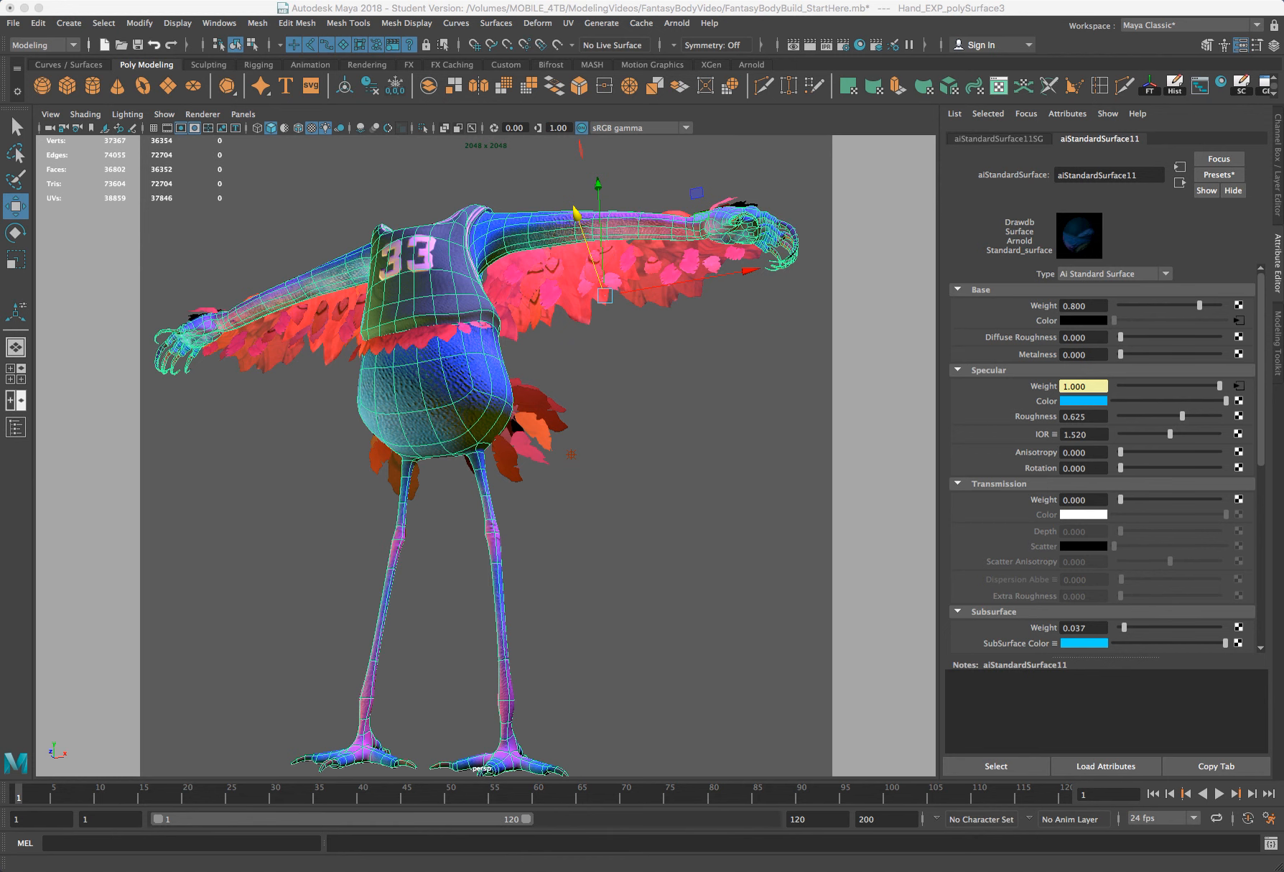
Step: Select the orange point light beside the tail feathers and raise its Arnold exposure
{"action": "left_click", "coordinate": [571, 455]}
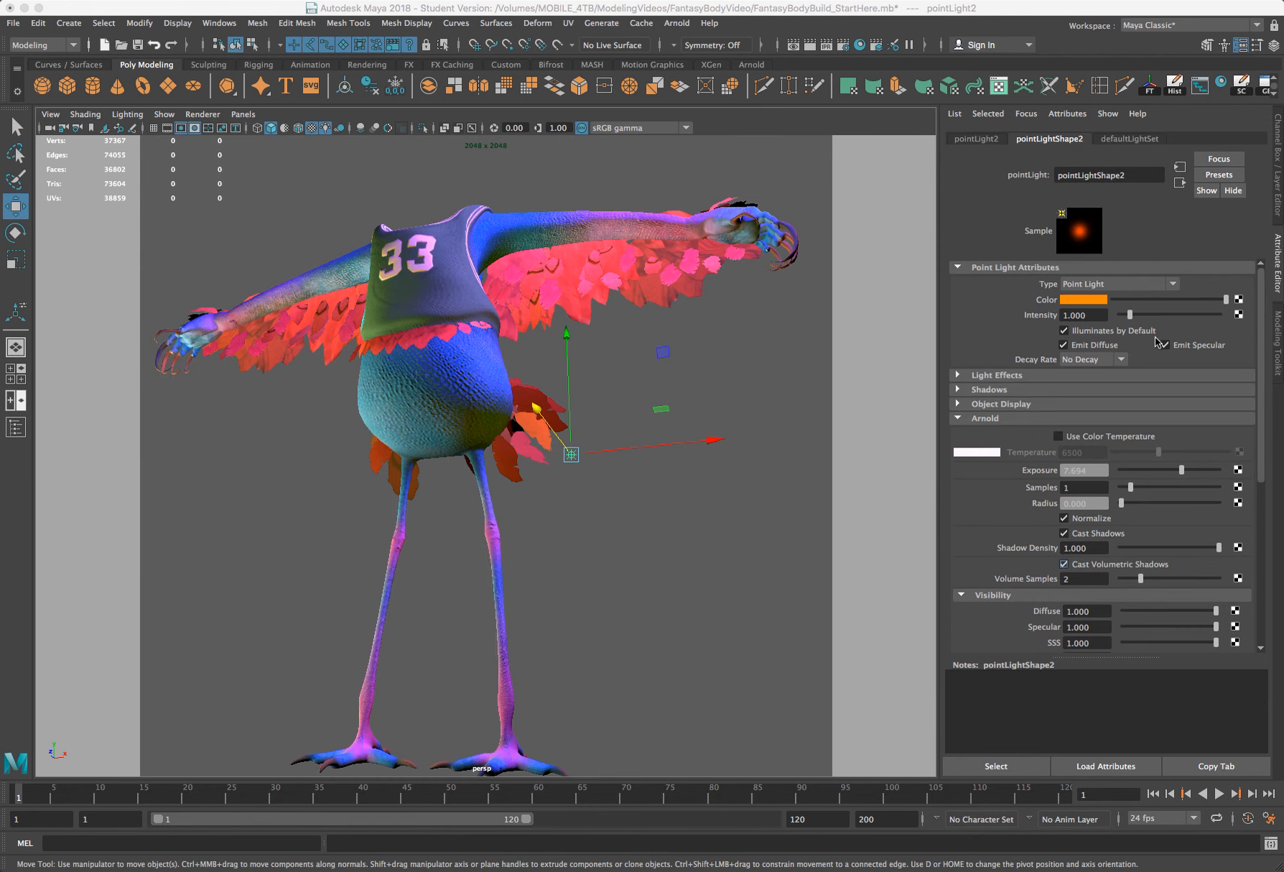
{"action": "left_click", "coordinate": [1196, 471]}
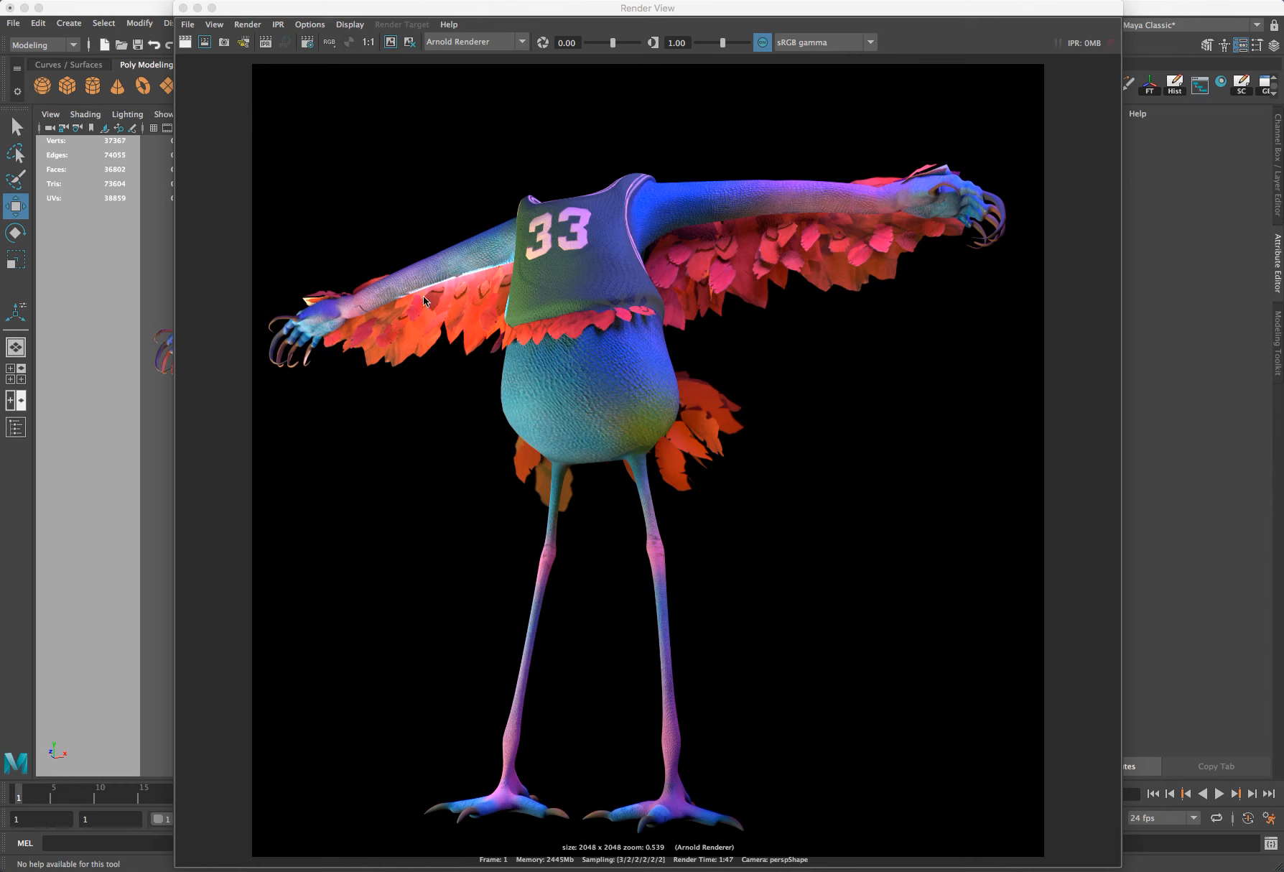
Step: Save the finished full-body render as the JPEG FantasyBody_Finalrender1 in the LarryBird folder
{"action": "left_click", "coordinate": [189, 26]}
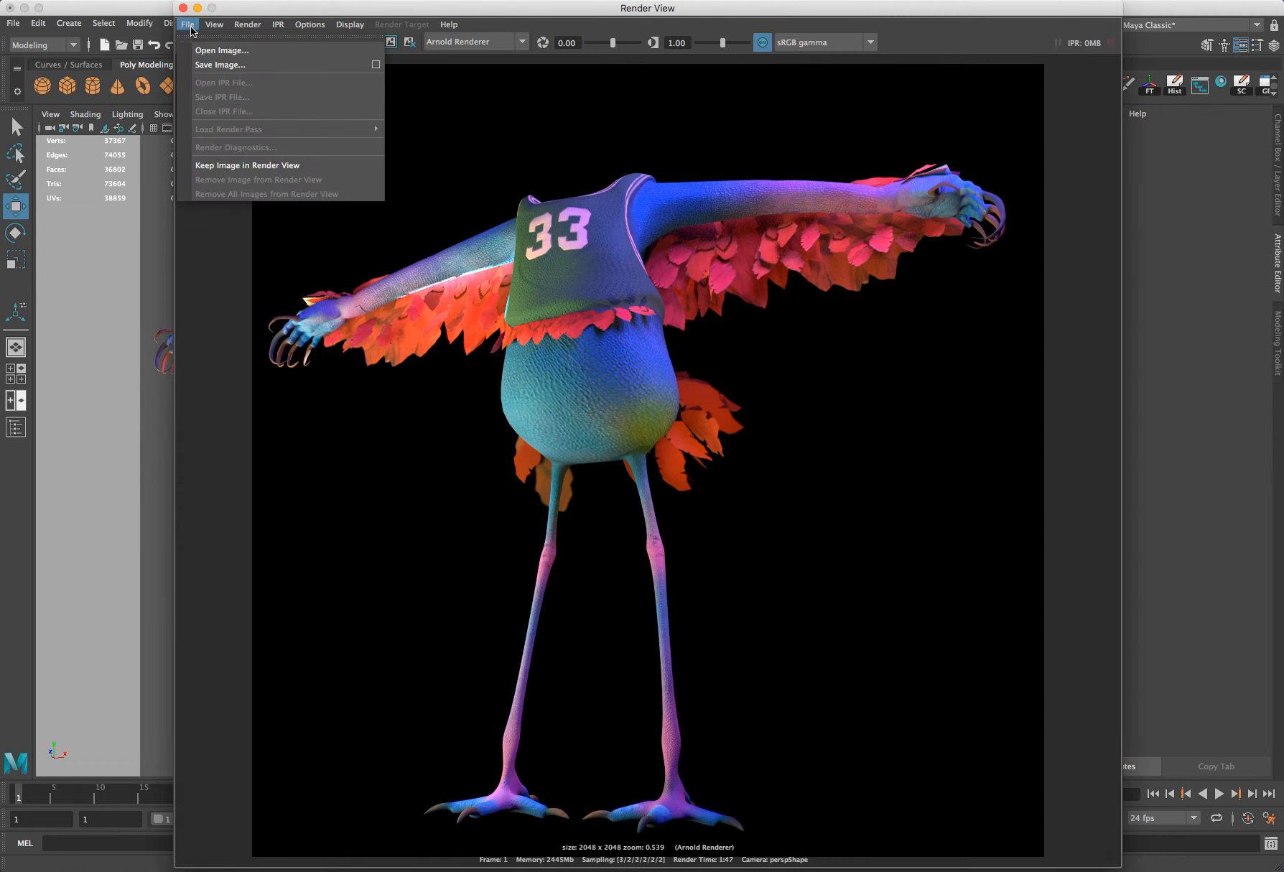
{"action": "left_click", "coordinate": [214, 65]}
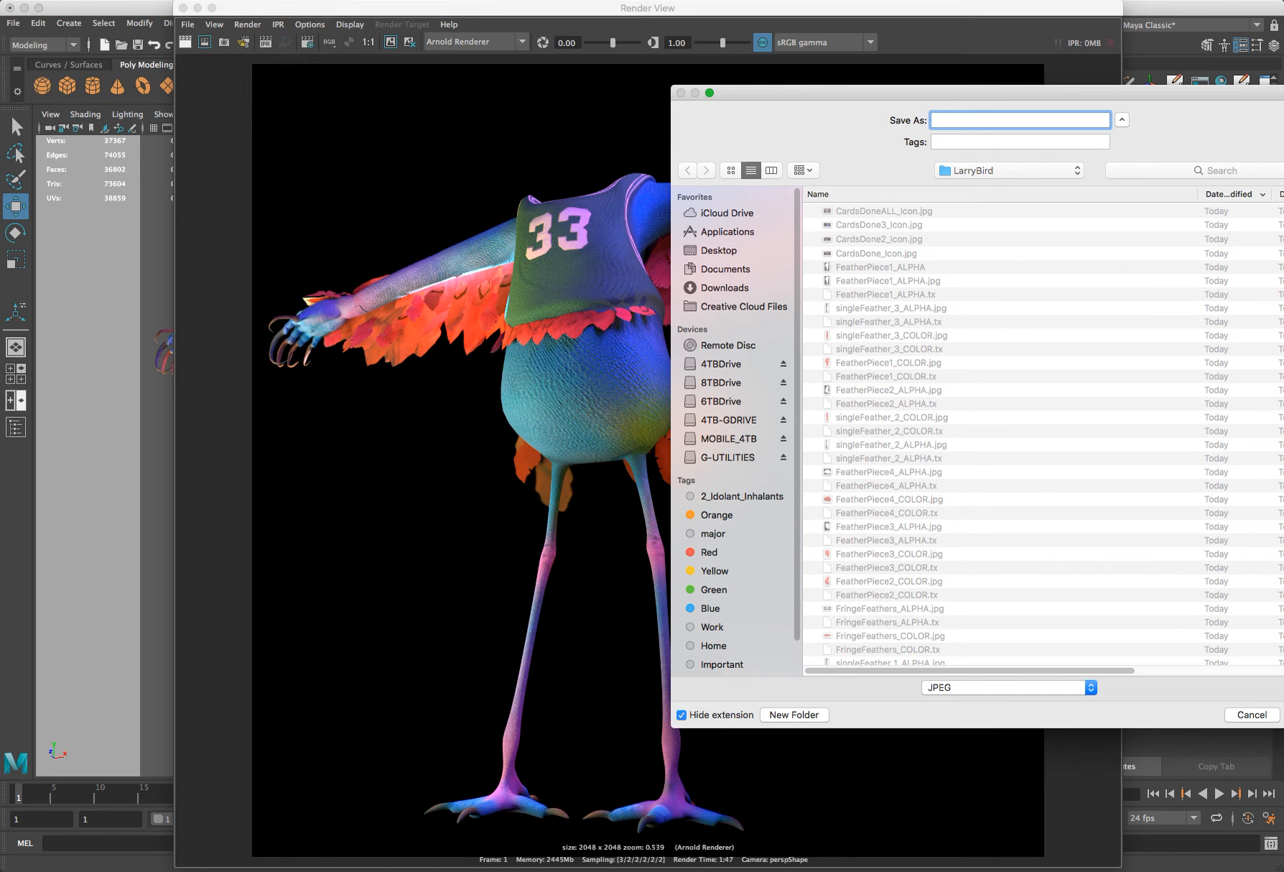
{"action": "key", "text": "Escape"}
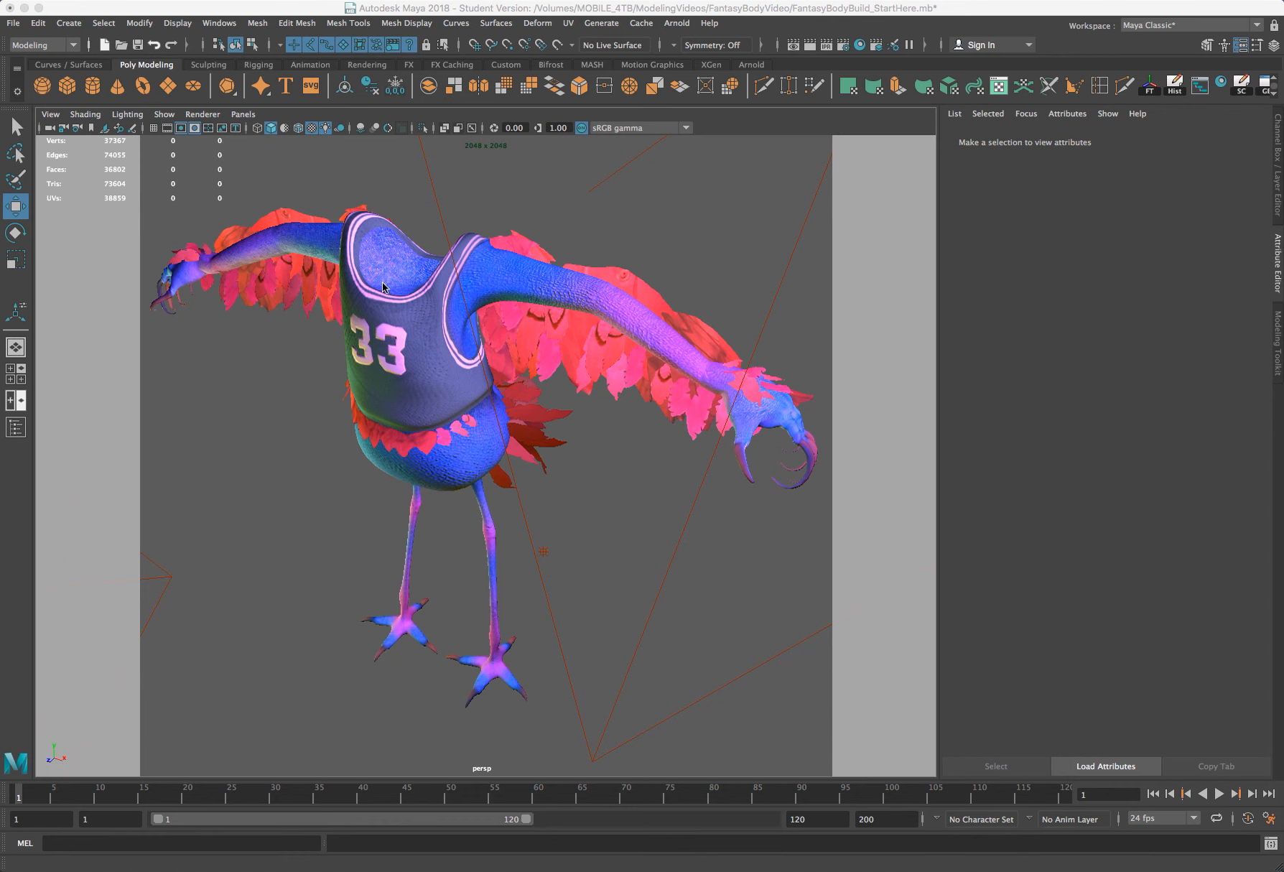
Step: Render the character from a raised three-quarter view and save it as the JPEG FantasyBody_Finalrender2 in the LarryBird folder
{"action": "left_click_drag", "start_coordinate": [400, 302], "coordinate": [406, 302], "text": "alt"}
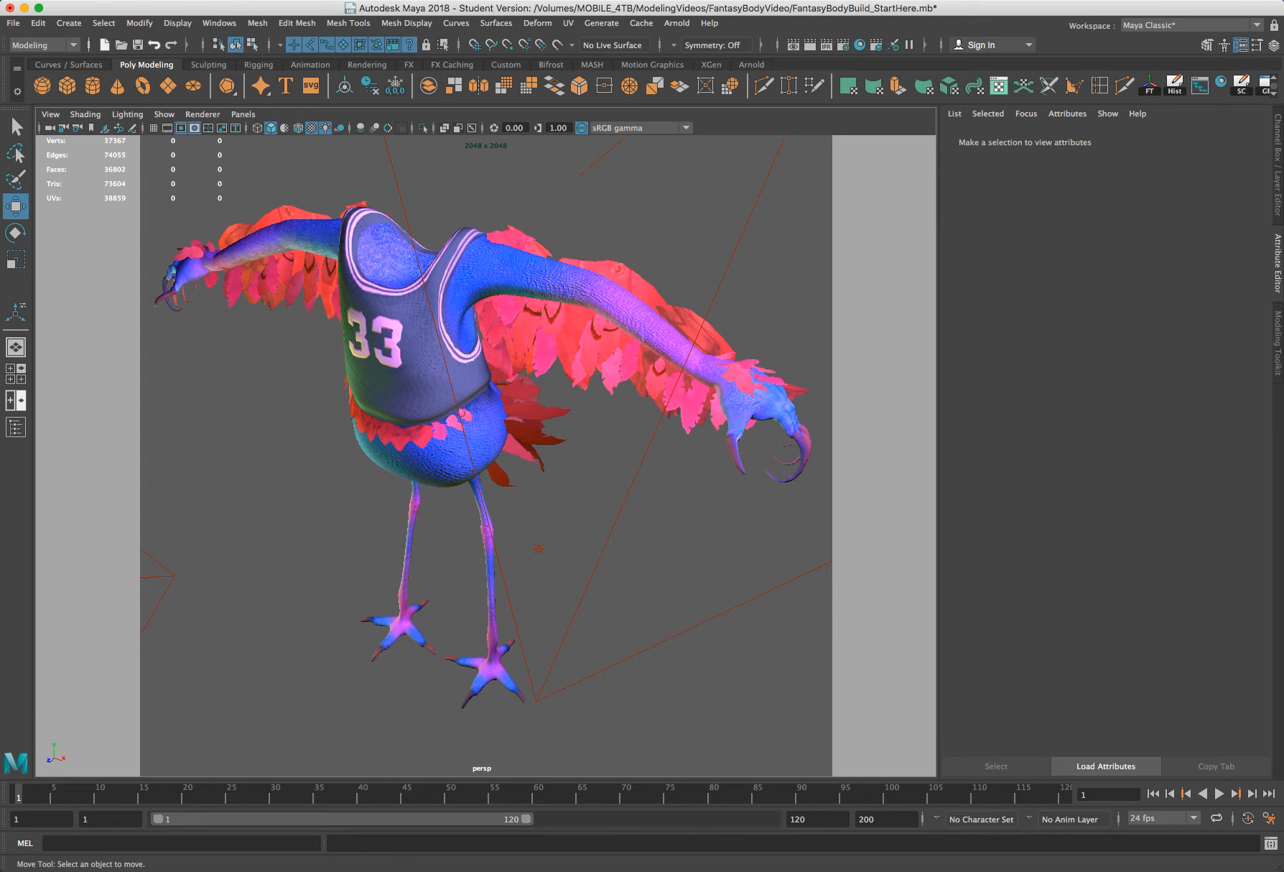
{"action": "key", "text": "super+Tab"}
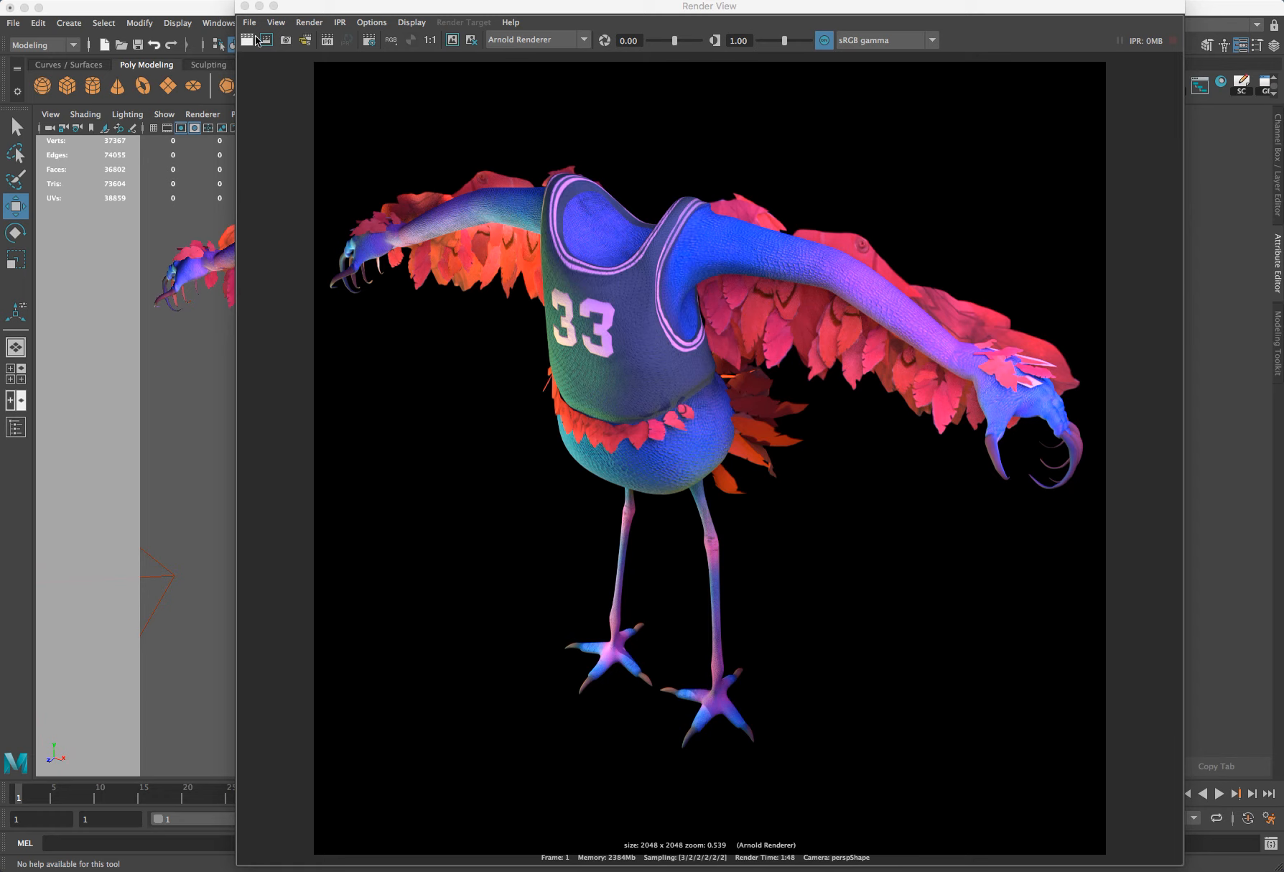
{"action": "left_click", "coordinate": [252, 28]}
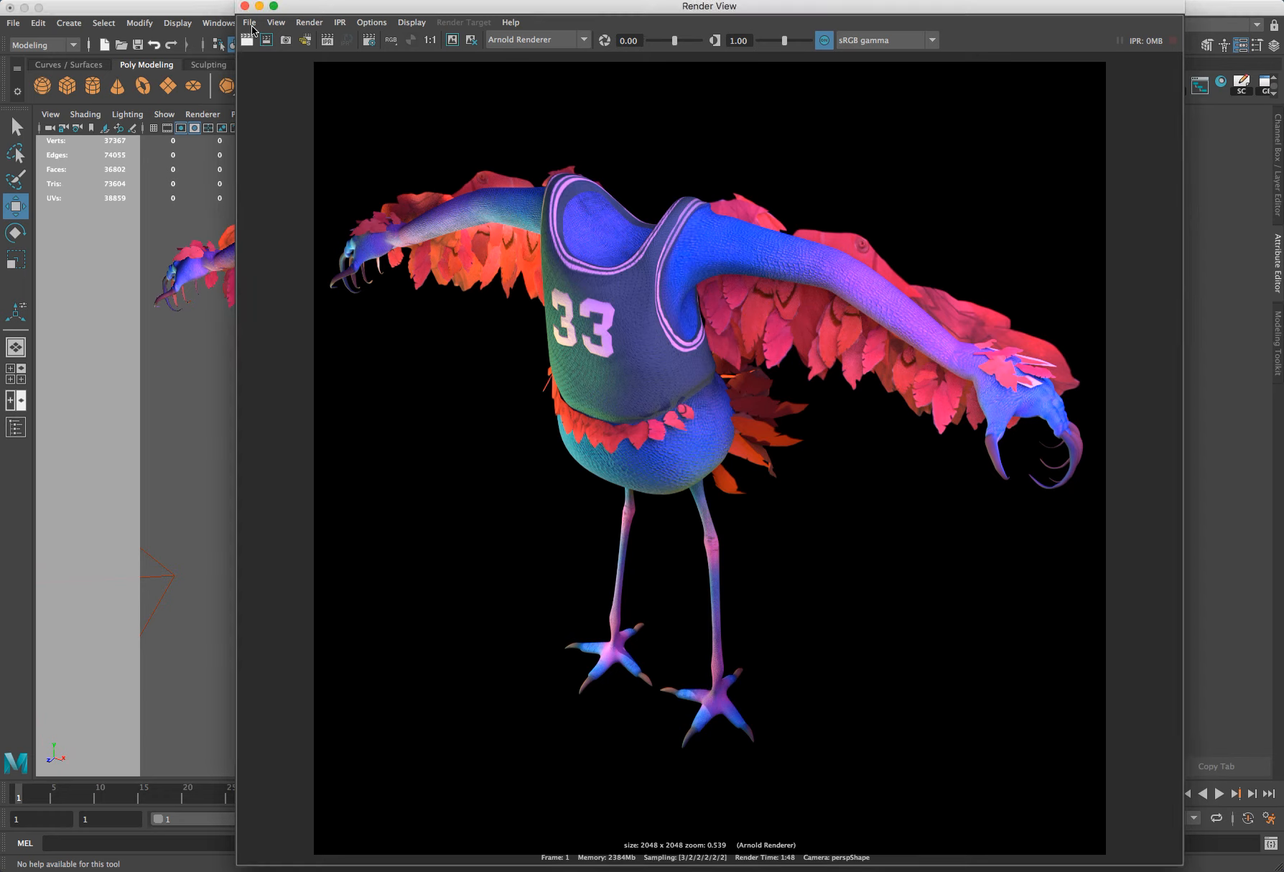
{"action": "left_click", "coordinate": [251, 26]}
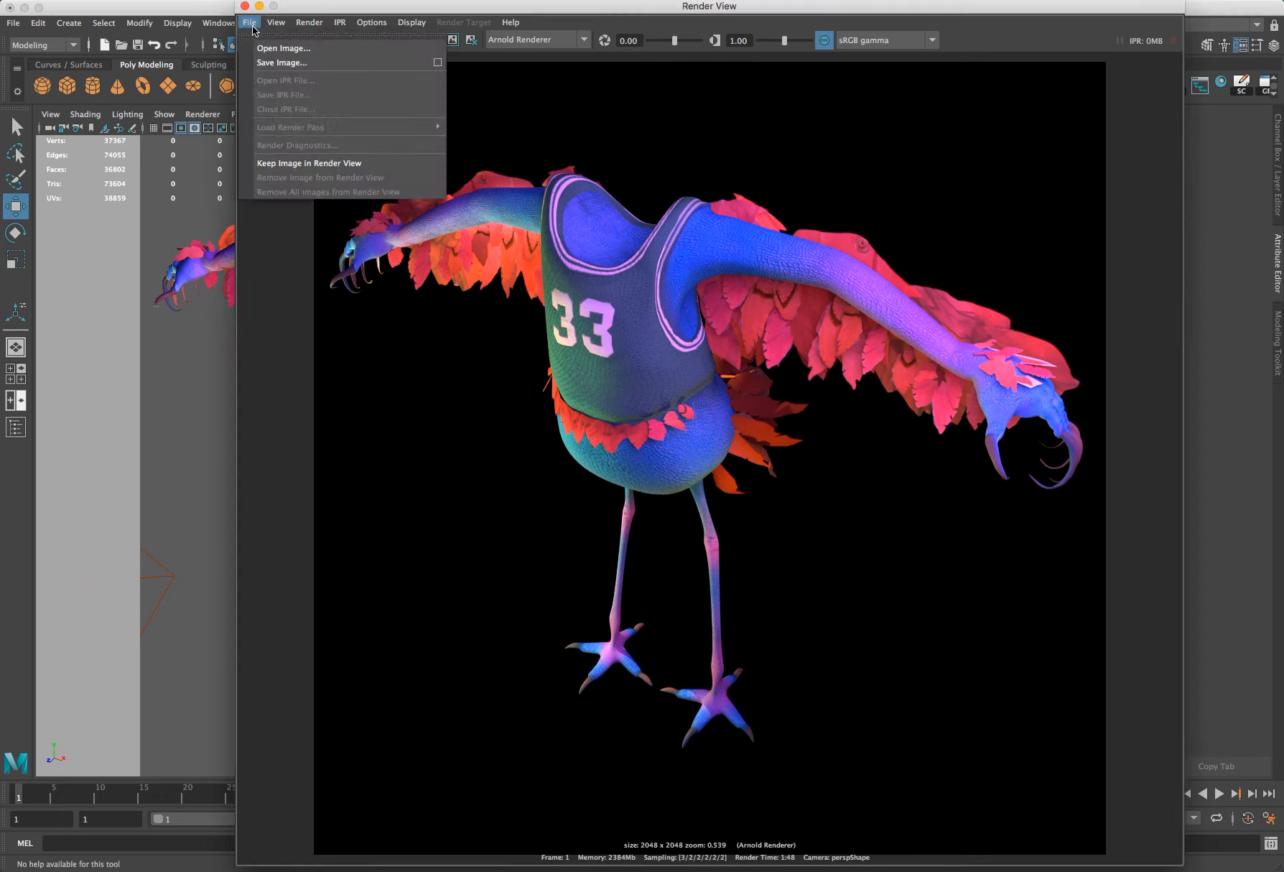
{"action": "left_click", "coordinate": [270, 66]}
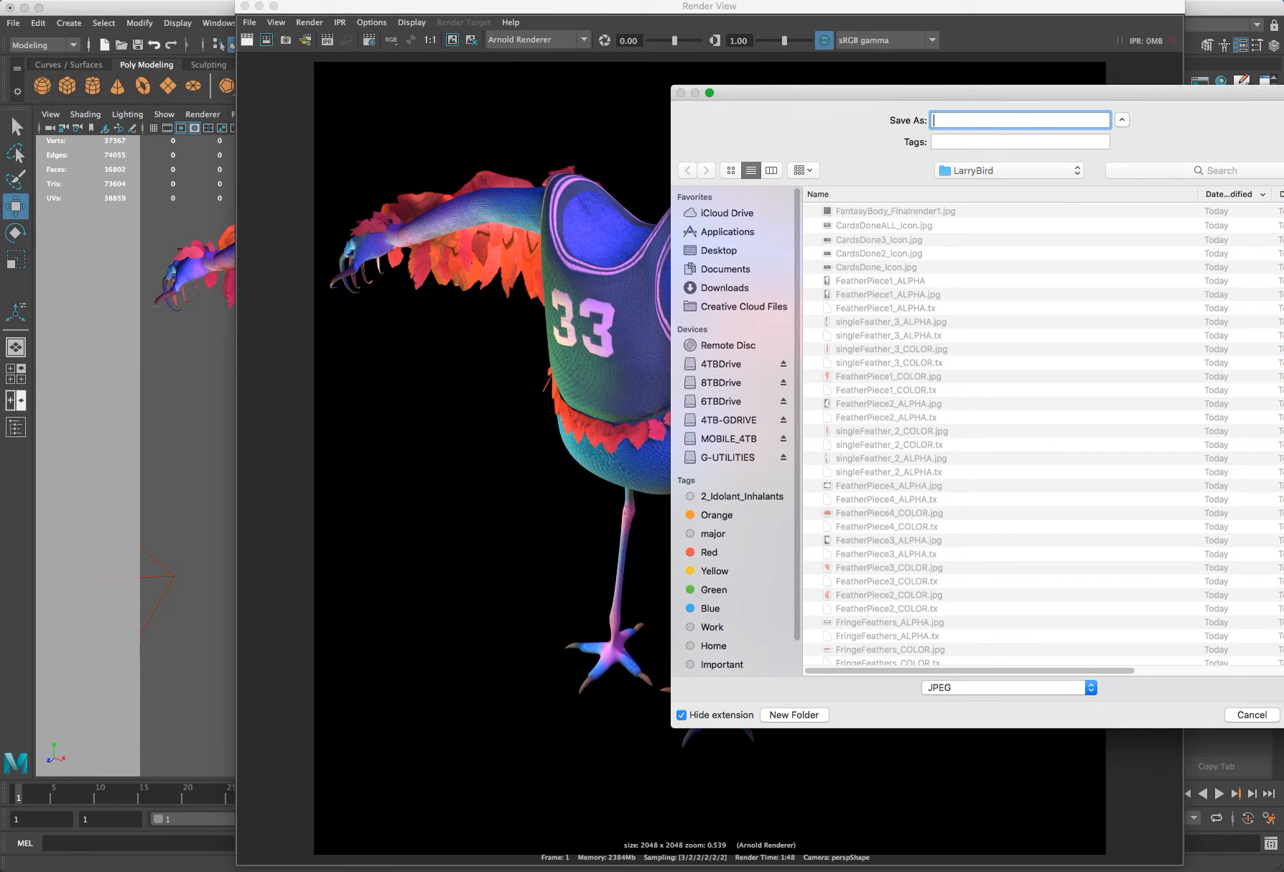
{"action": "type", "text": "FantasyBody_Finalrender2"}
{"action": "key", "text": "Return"}
{"action": "key", "text": "Return"}
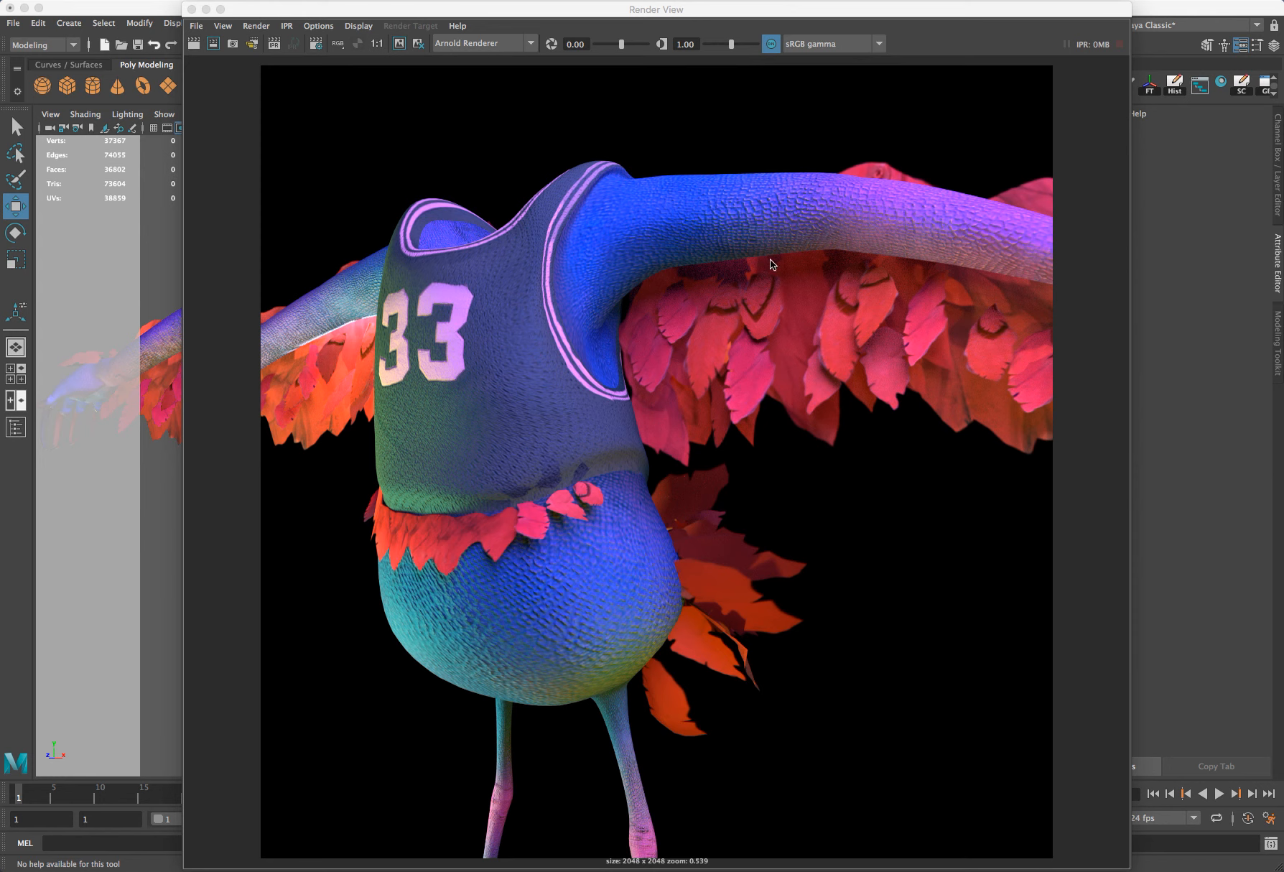
Step: Save the close-up render of the torso and wing from the Render View
{"action": "left_click", "coordinate": [197, 27]}
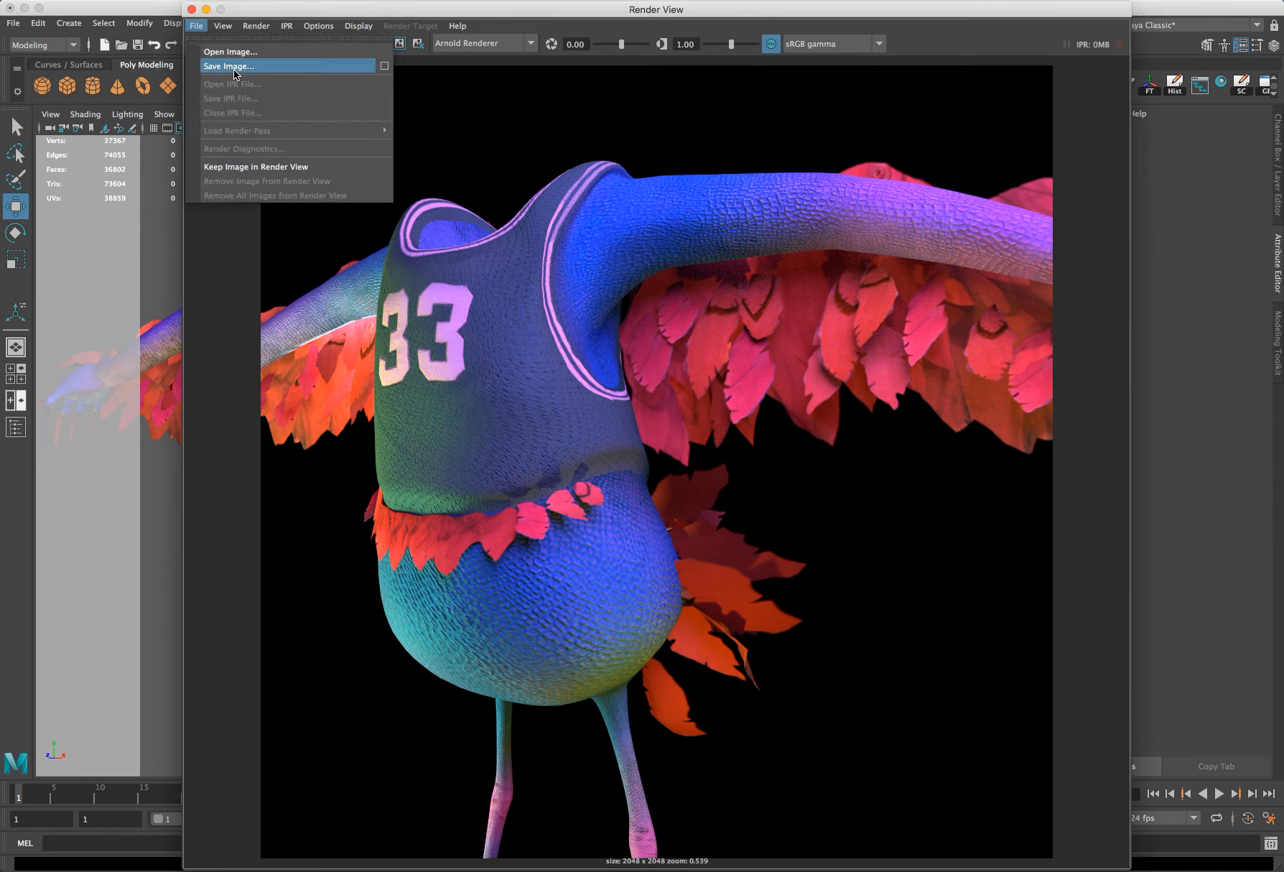